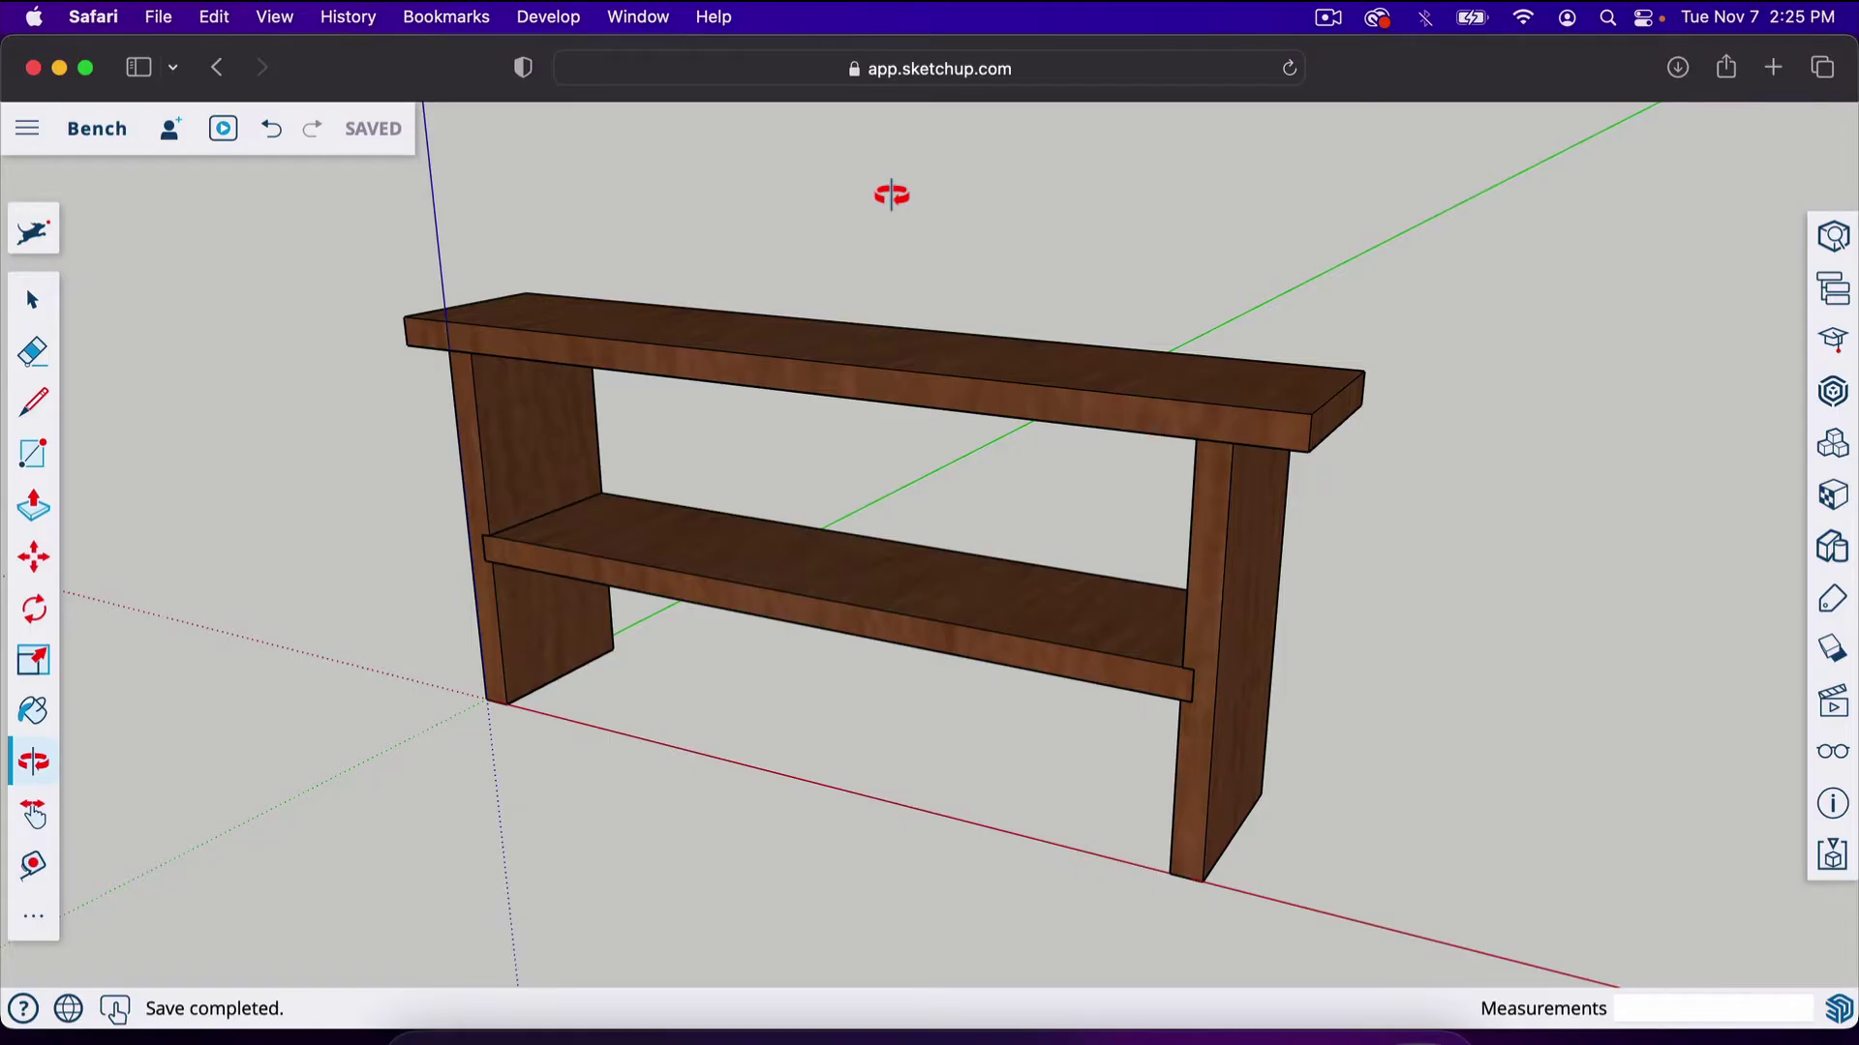
Orbit around the finished bench to inspect it from several angles
{"action": "left_click_drag", "start_coordinate": [822, 714], "coordinate": [775, 755]}
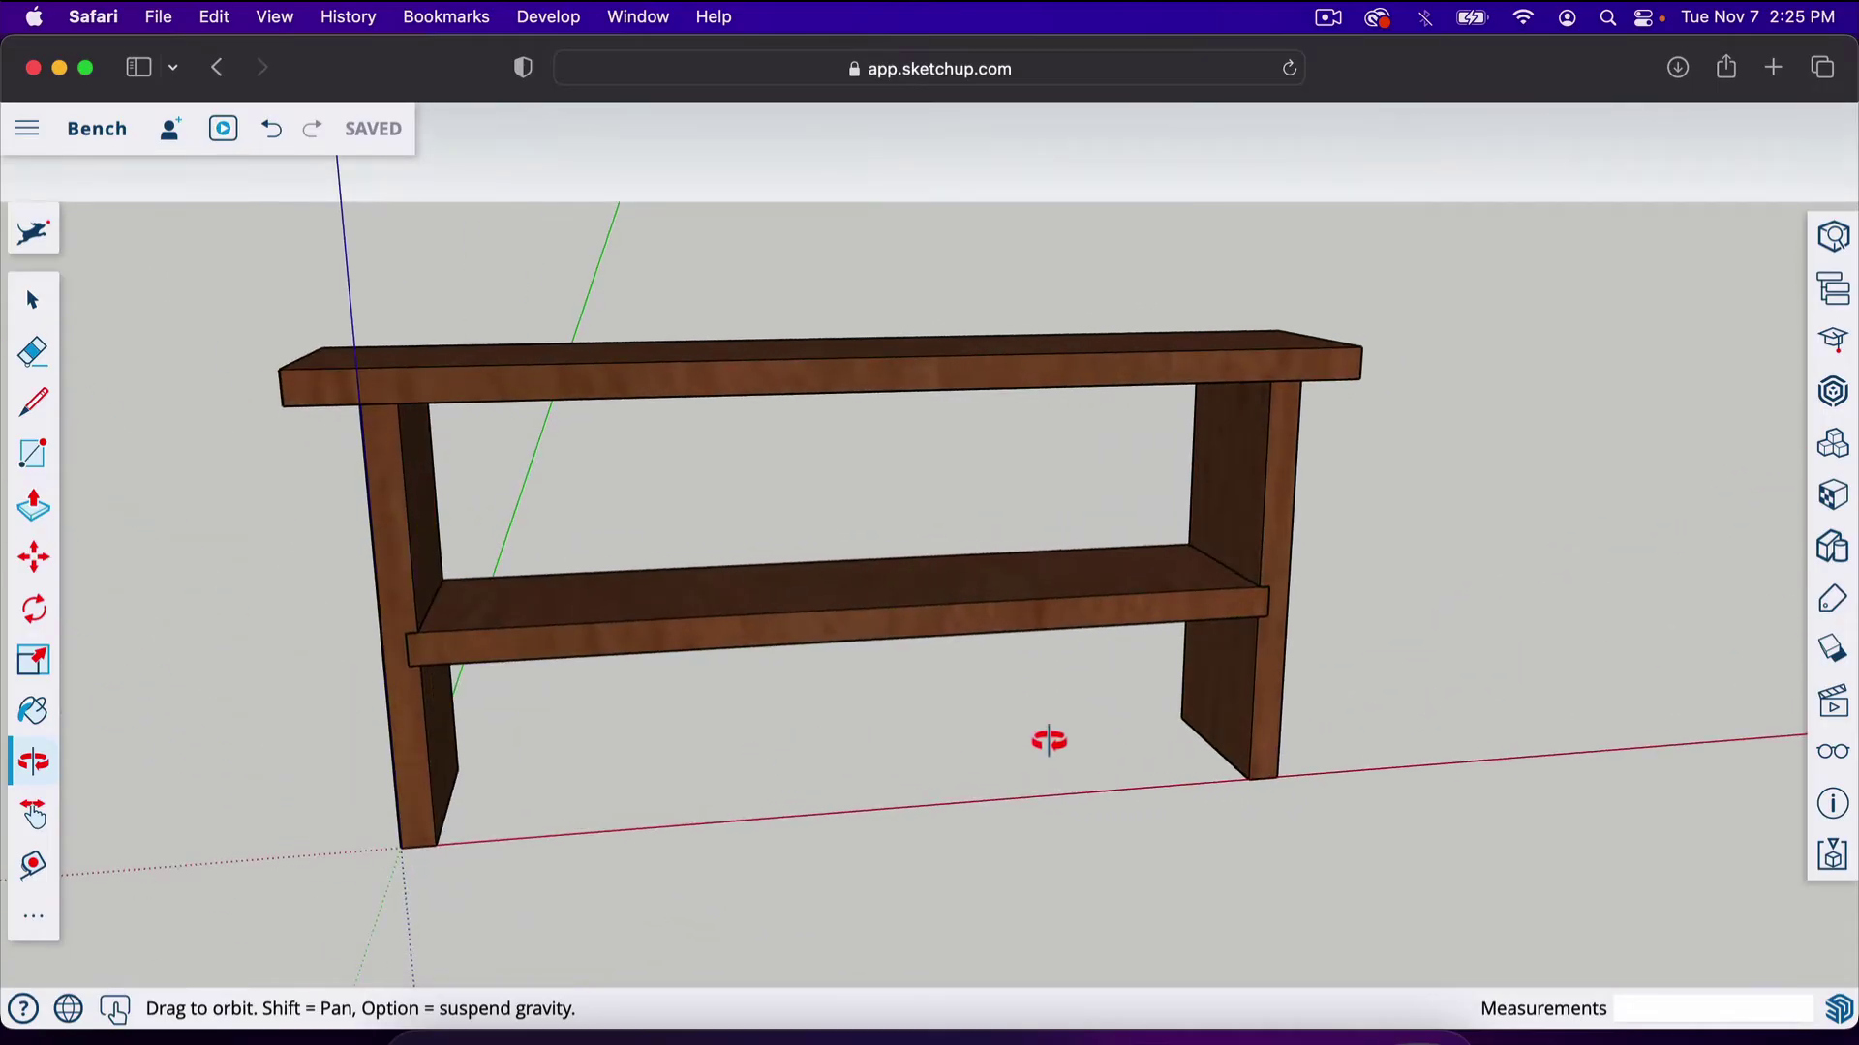
{"action": "left_click_drag", "start_coordinate": [1050, 742], "coordinate": [813, 705]}
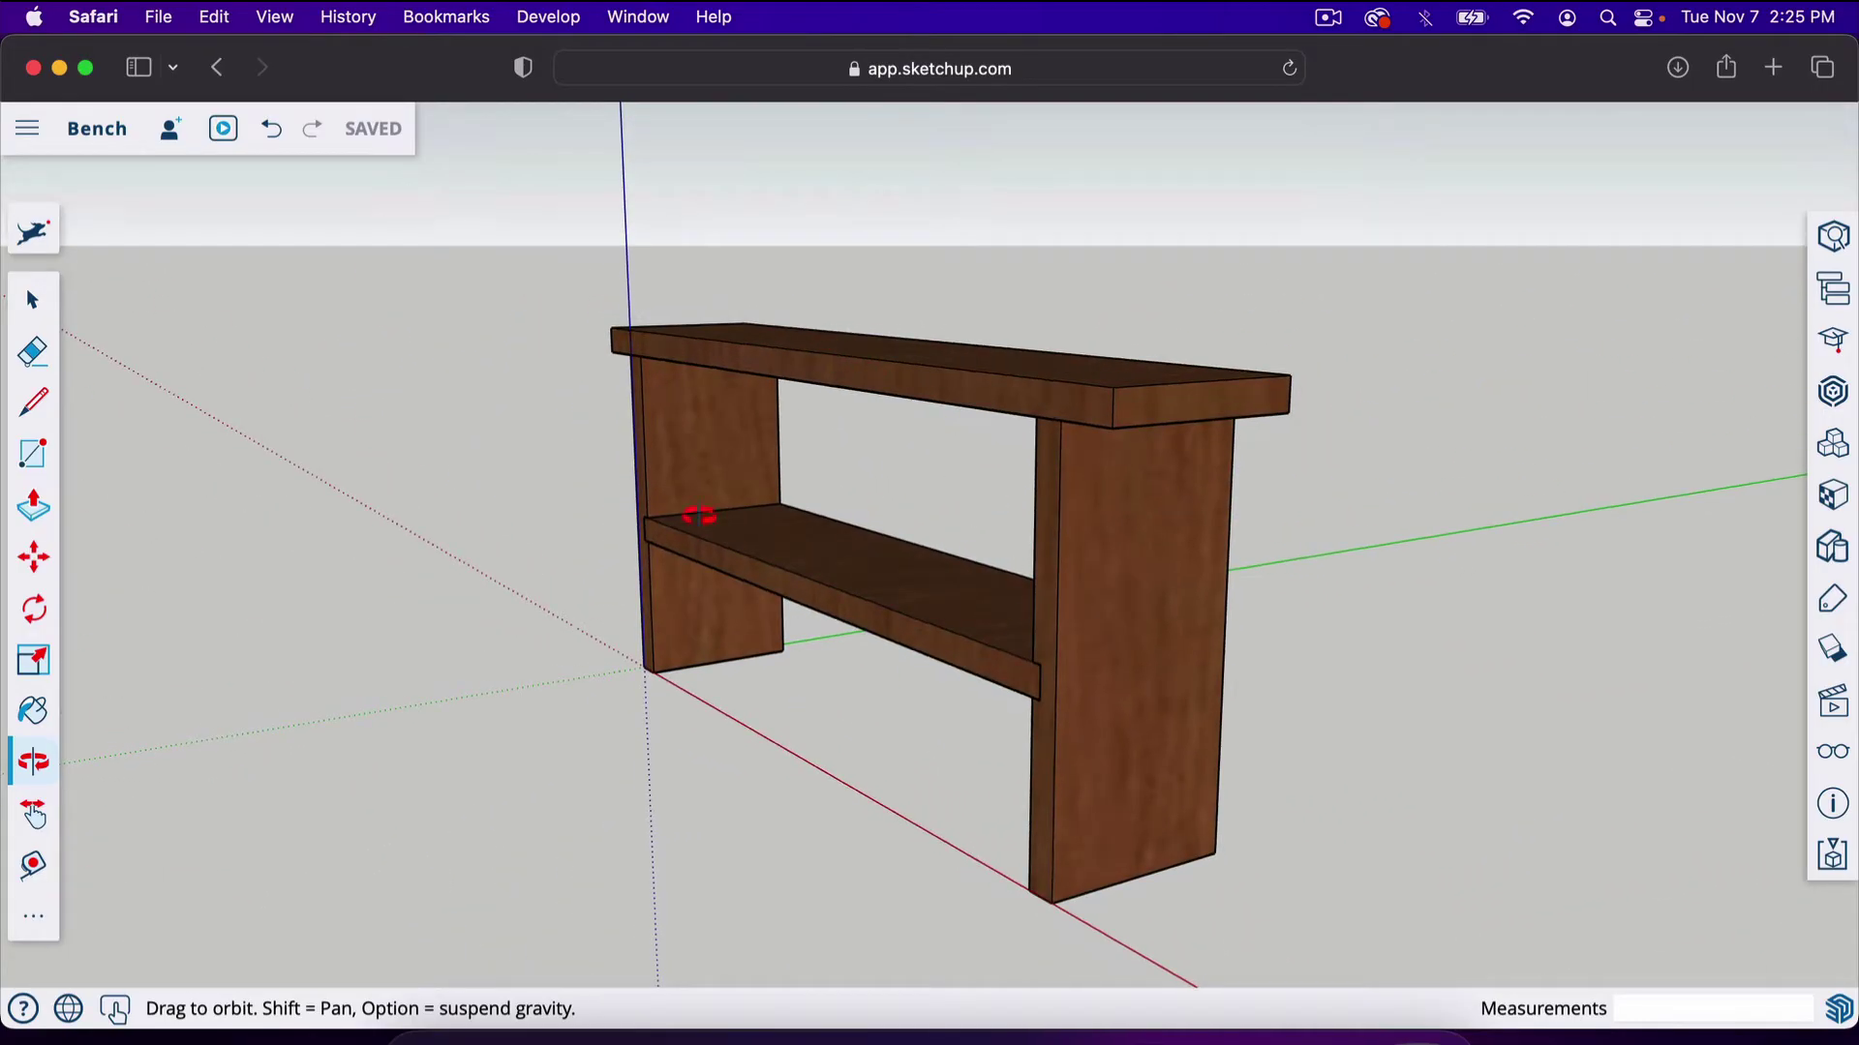
{"action": "left_click_drag", "start_coordinate": [726, 527], "coordinate": [1008, 577]}
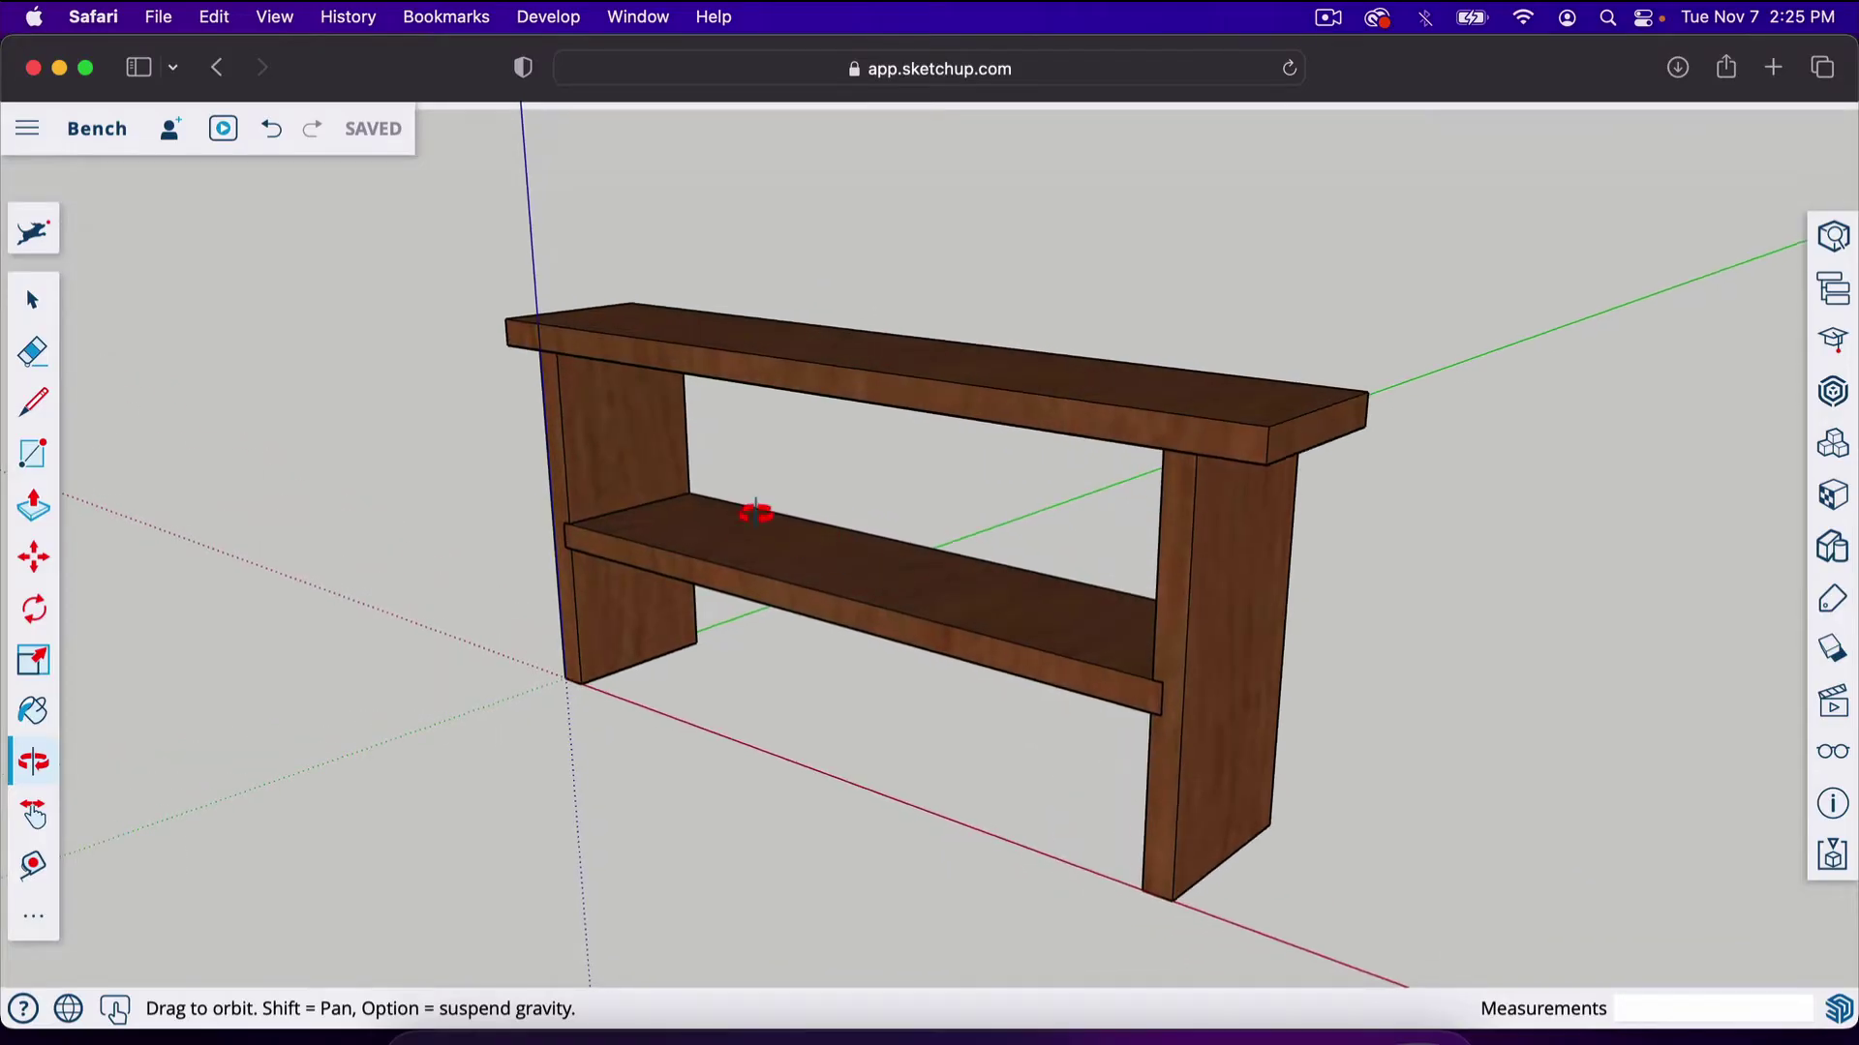
{"action": "left_click_drag", "start_coordinate": [760, 514], "coordinate": [872, 584]}
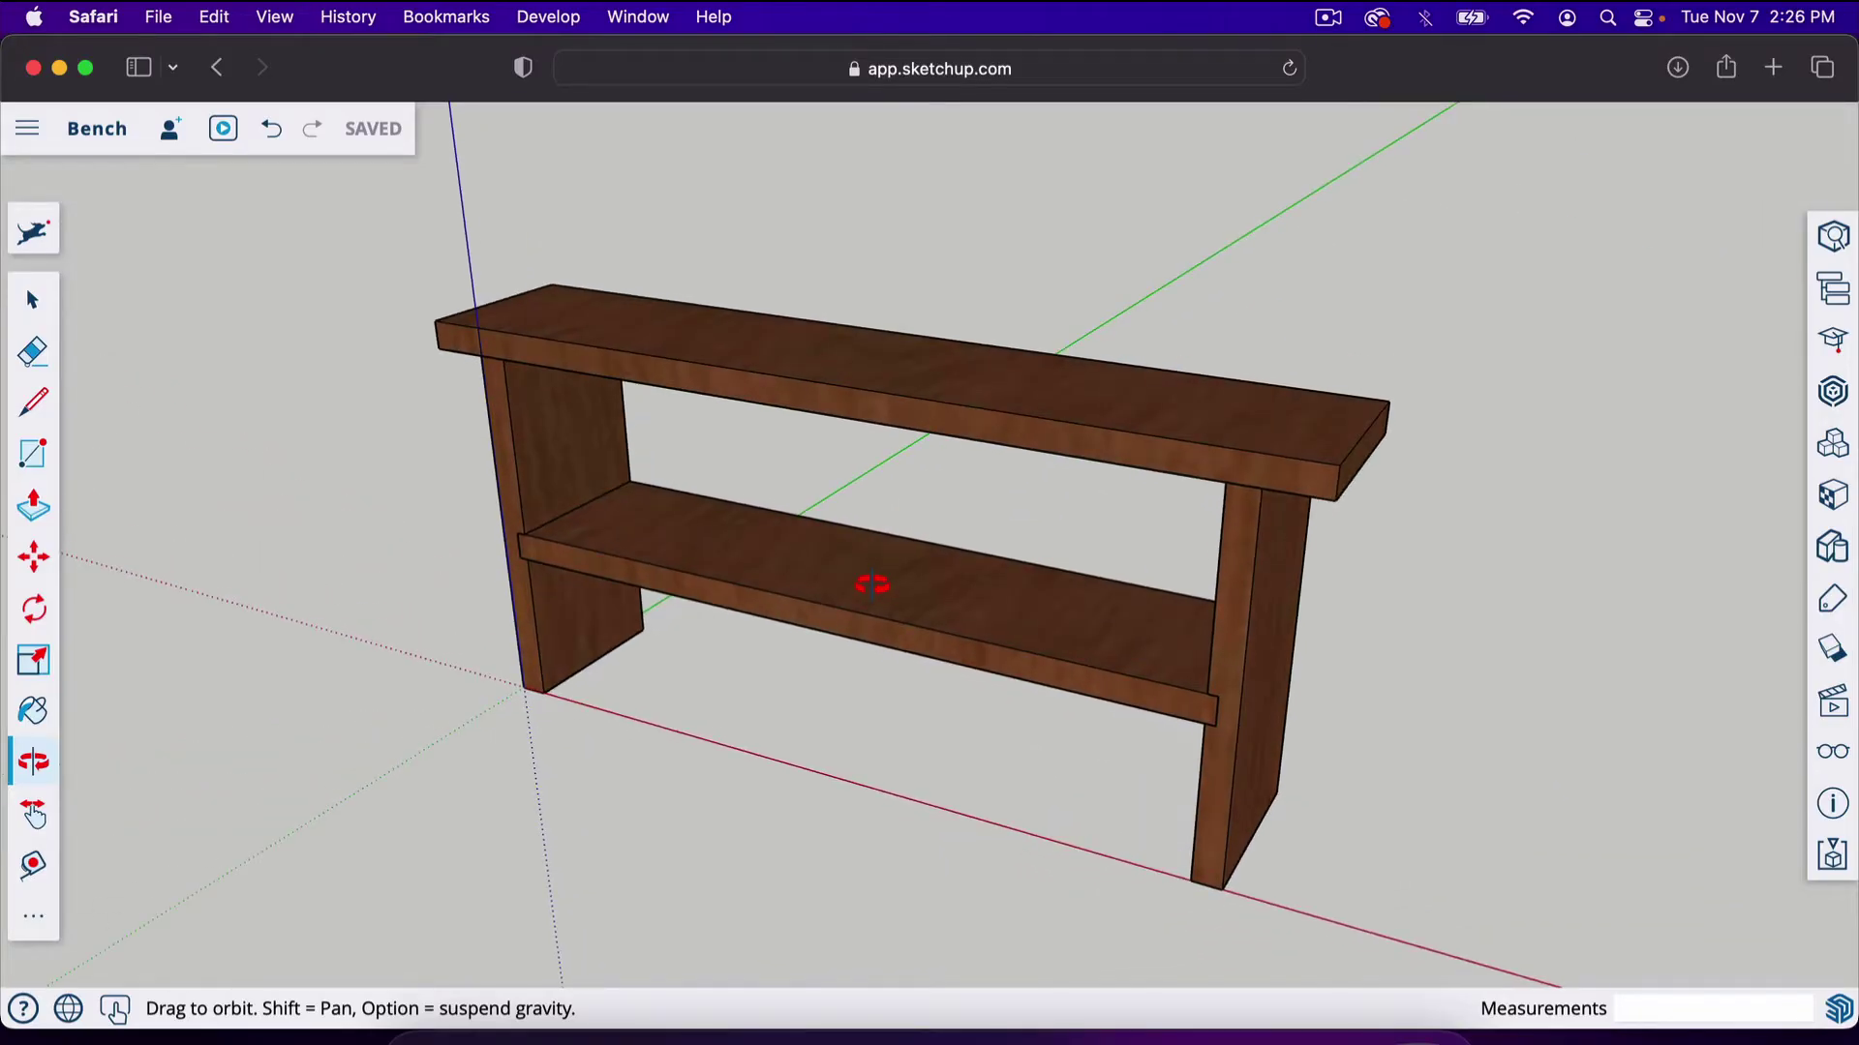
{"action": "left_click_drag", "start_coordinate": [946, 639], "coordinate": [873, 631]}
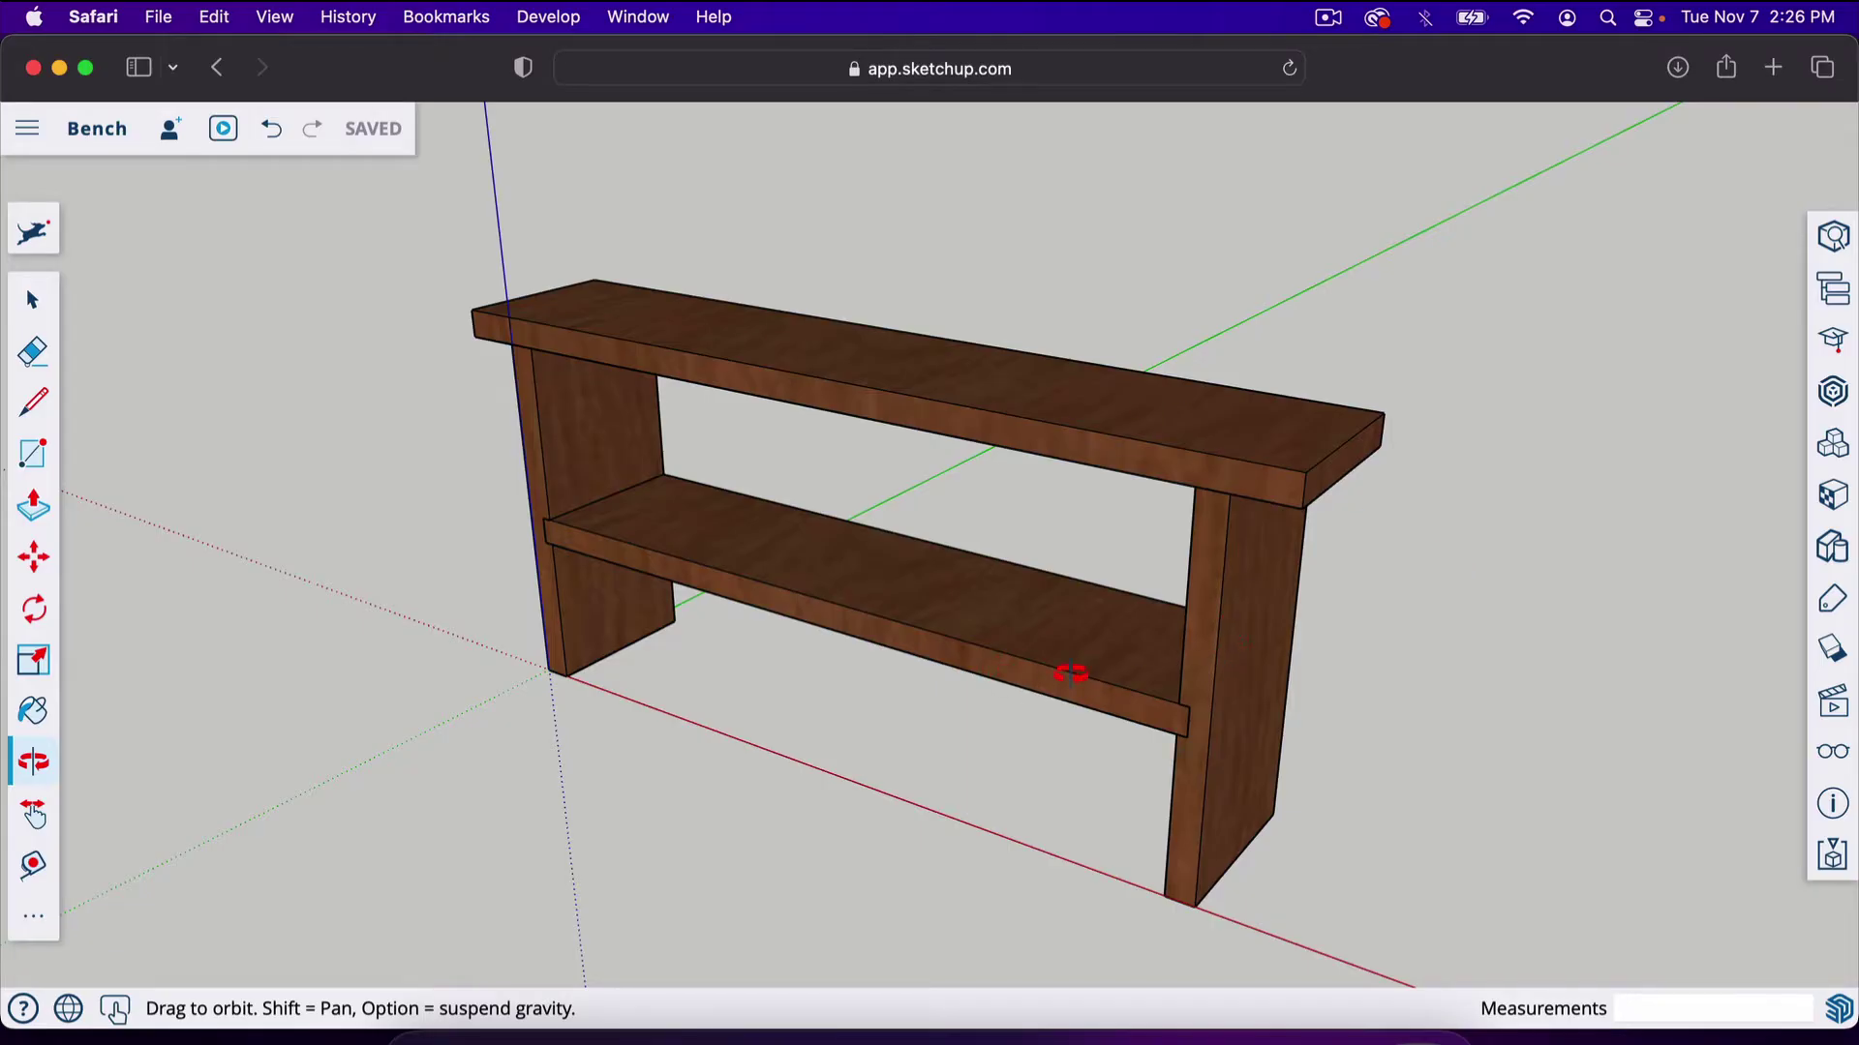
{"action": "left_click_drag", "start_coordinate": [996, 755], "coordinate": [844, 687]}
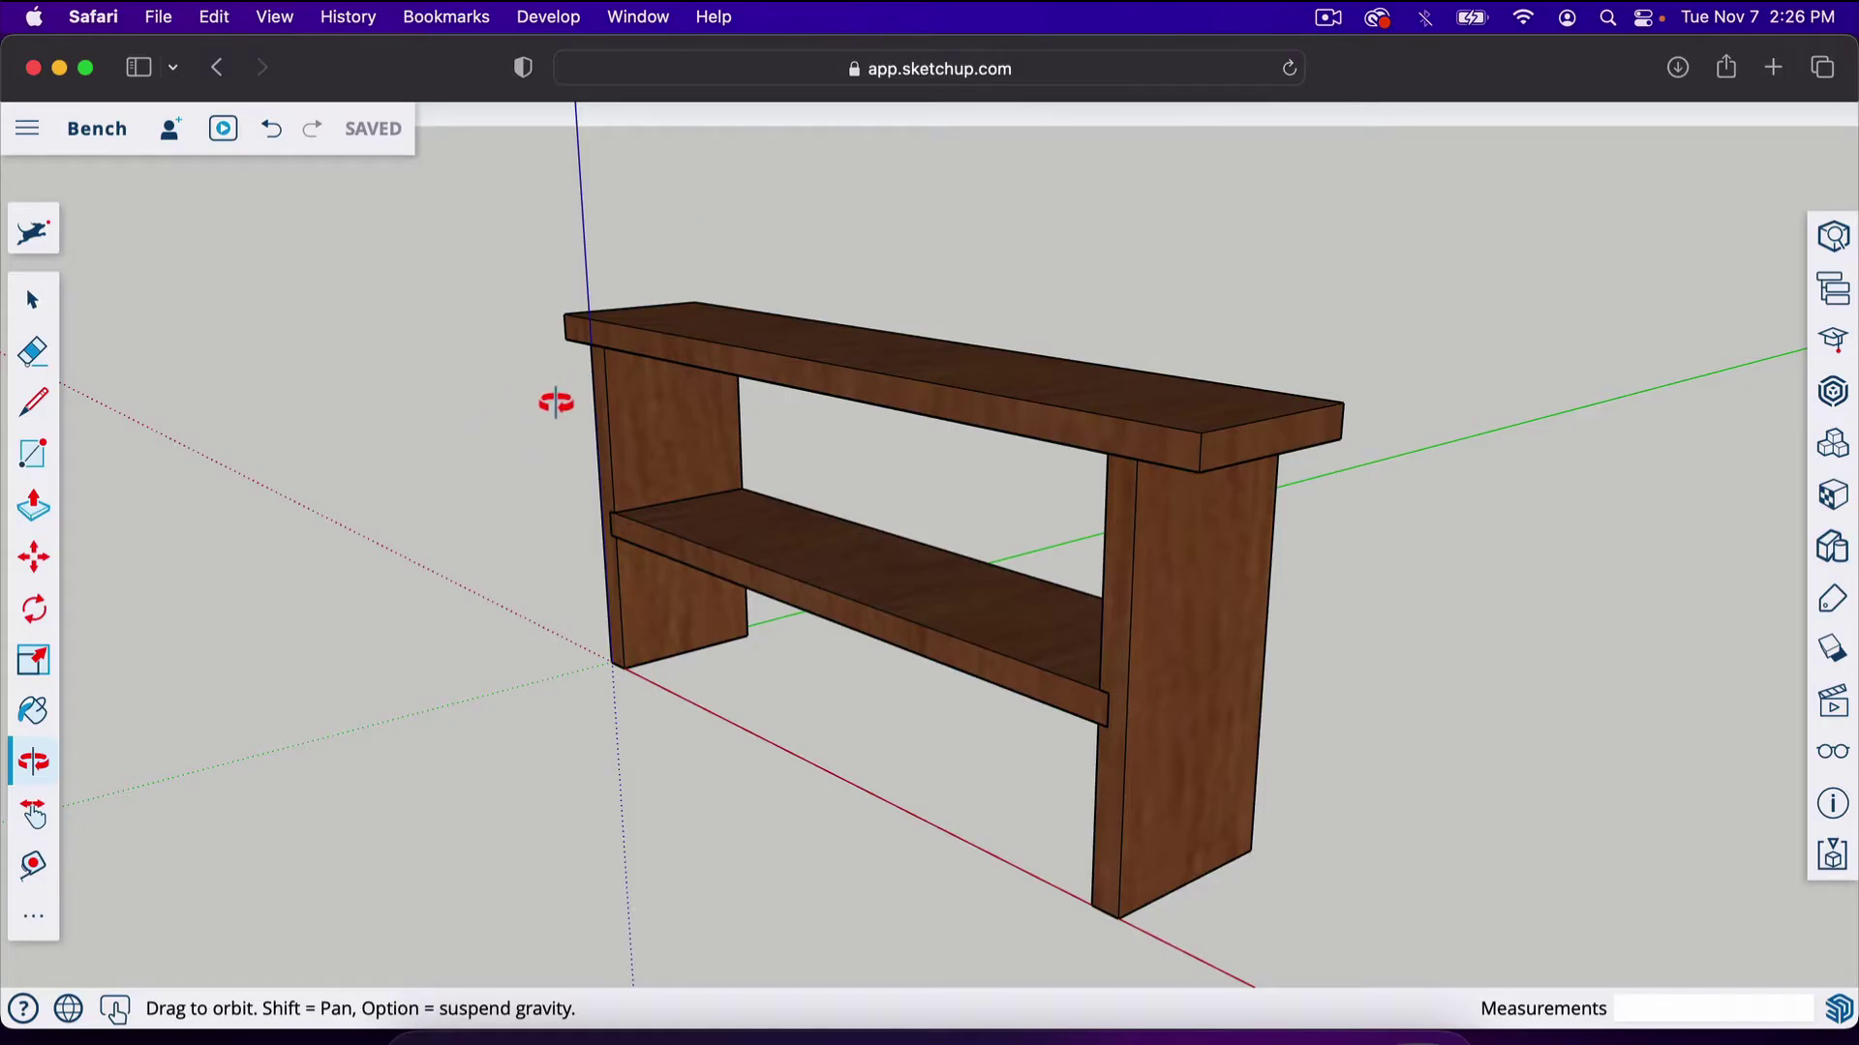
{"action": "left_click_drag", "start_coordinate": [623, 329], "coordinate": [1174, 523]}
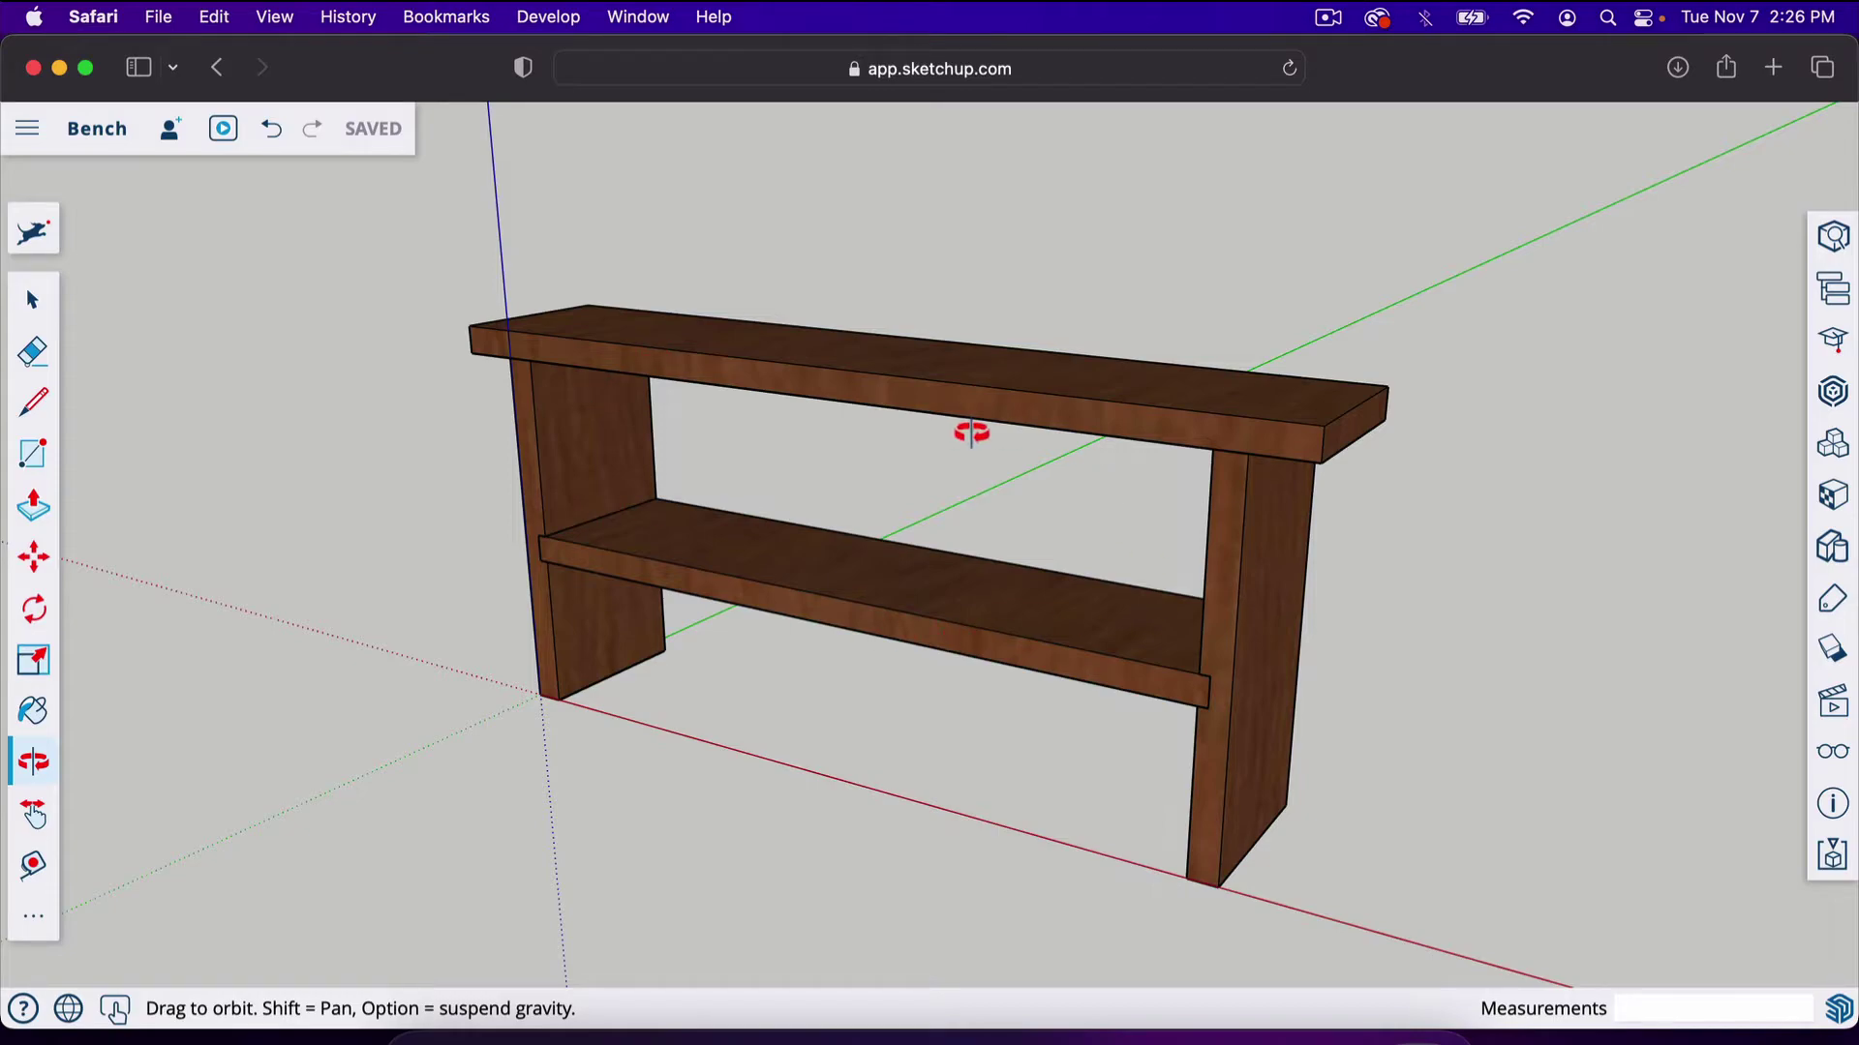
{"action": "left_click_drag", "start_coordinate": [793, 523], "coordinate": [862, 577]}
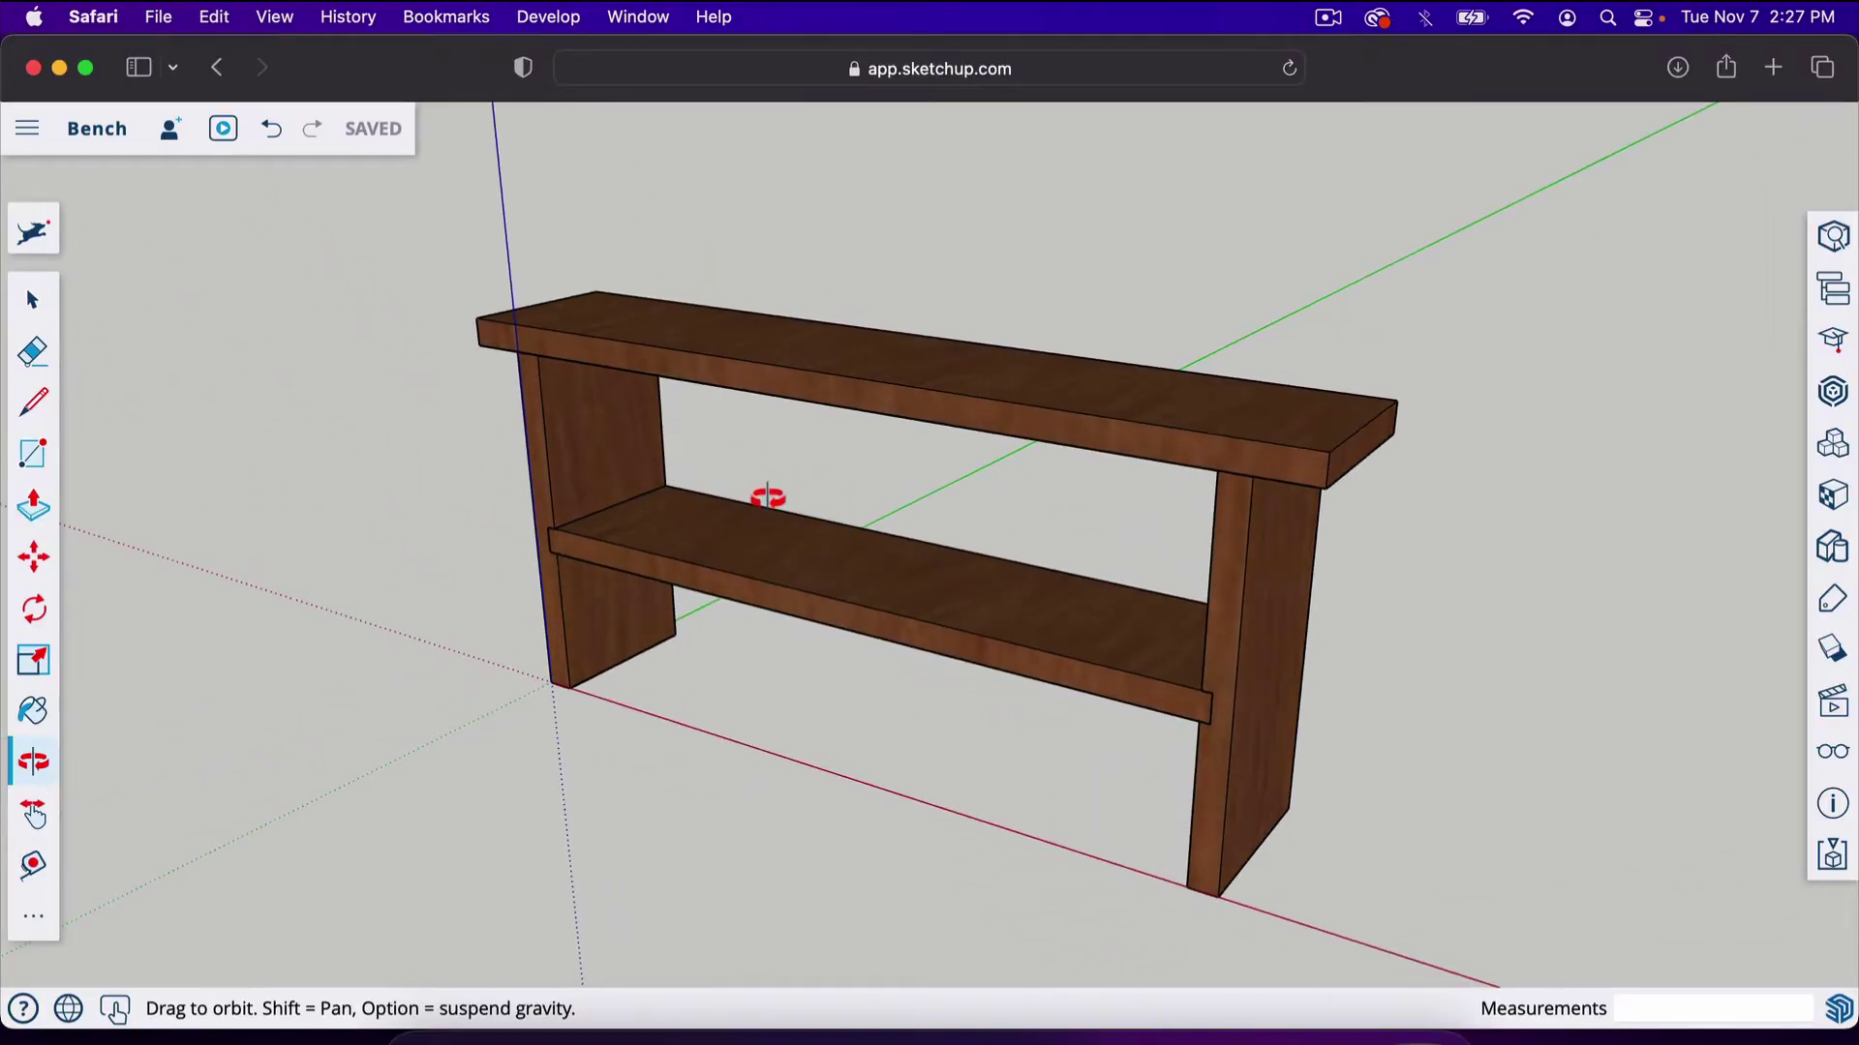
{"action": "left_click_drag", "start_coordinate": [771, 497], "coordinate": [858, 664]}
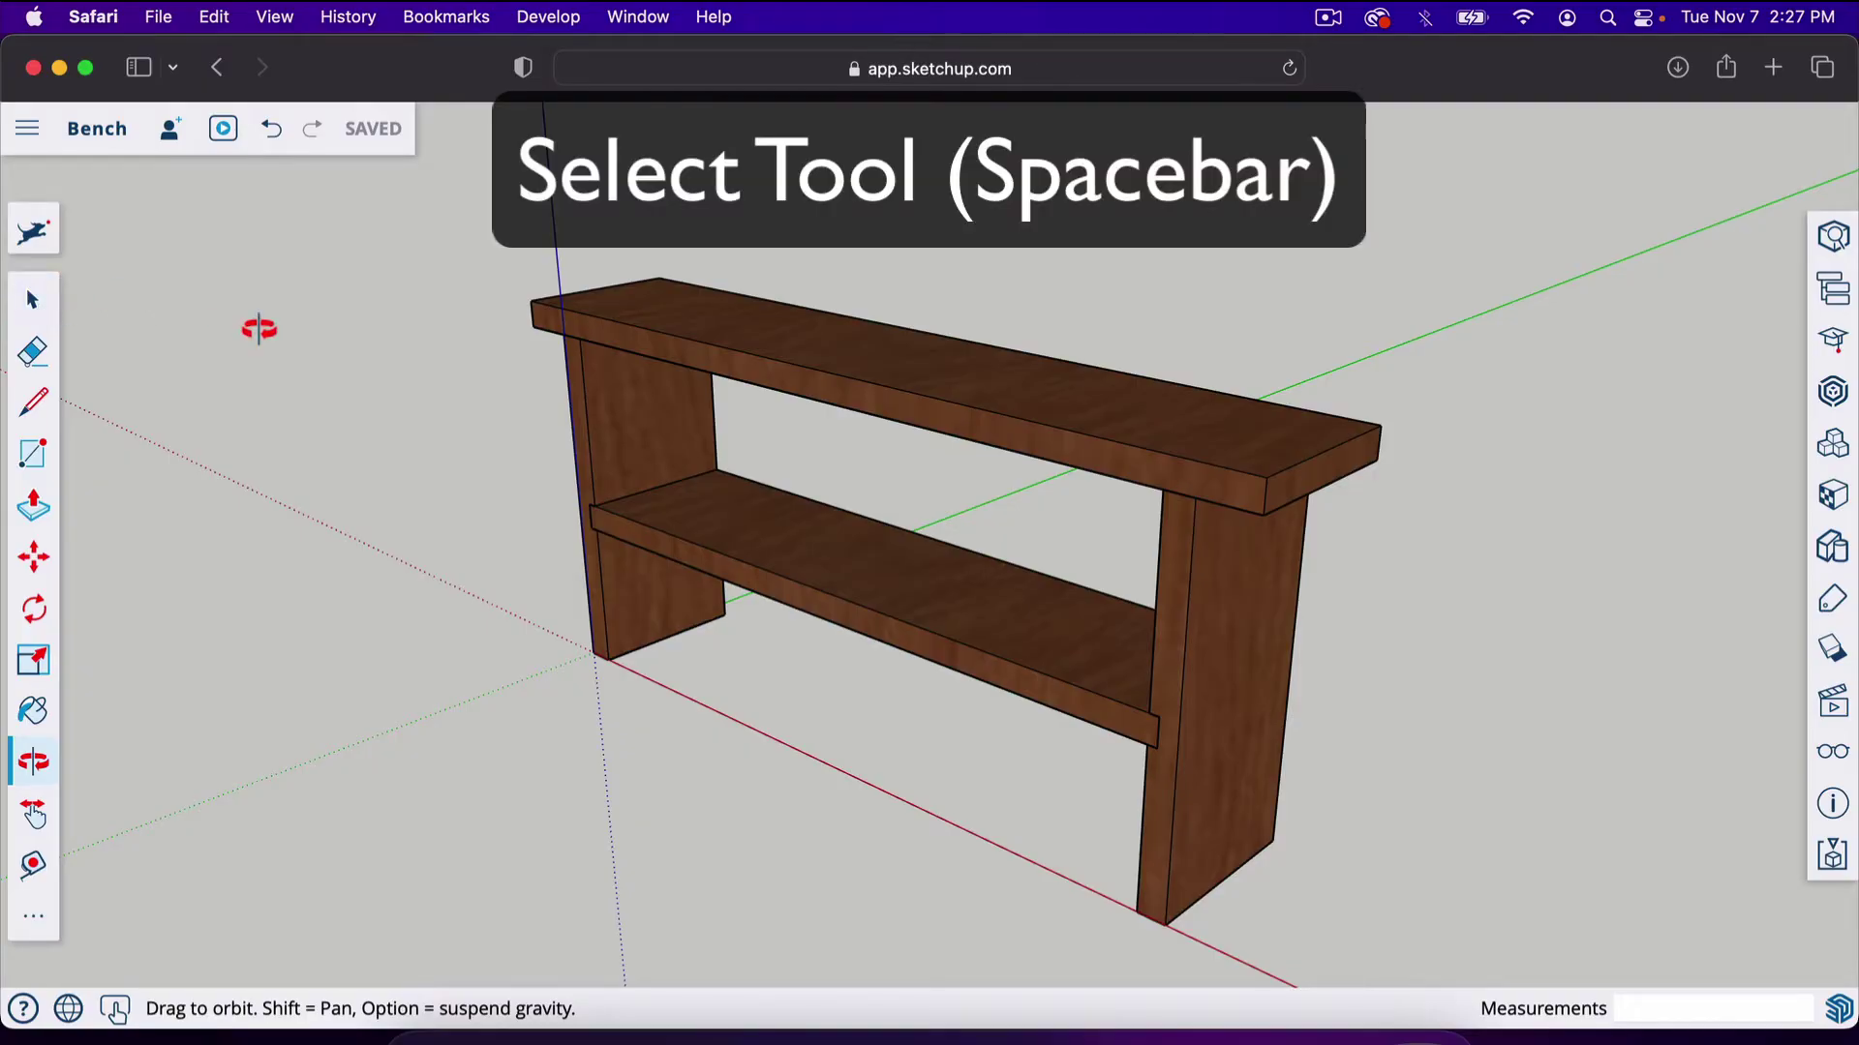
Delete the top seat, both leg panels and the bottom shelf
{"action": "key", "text": "space"}
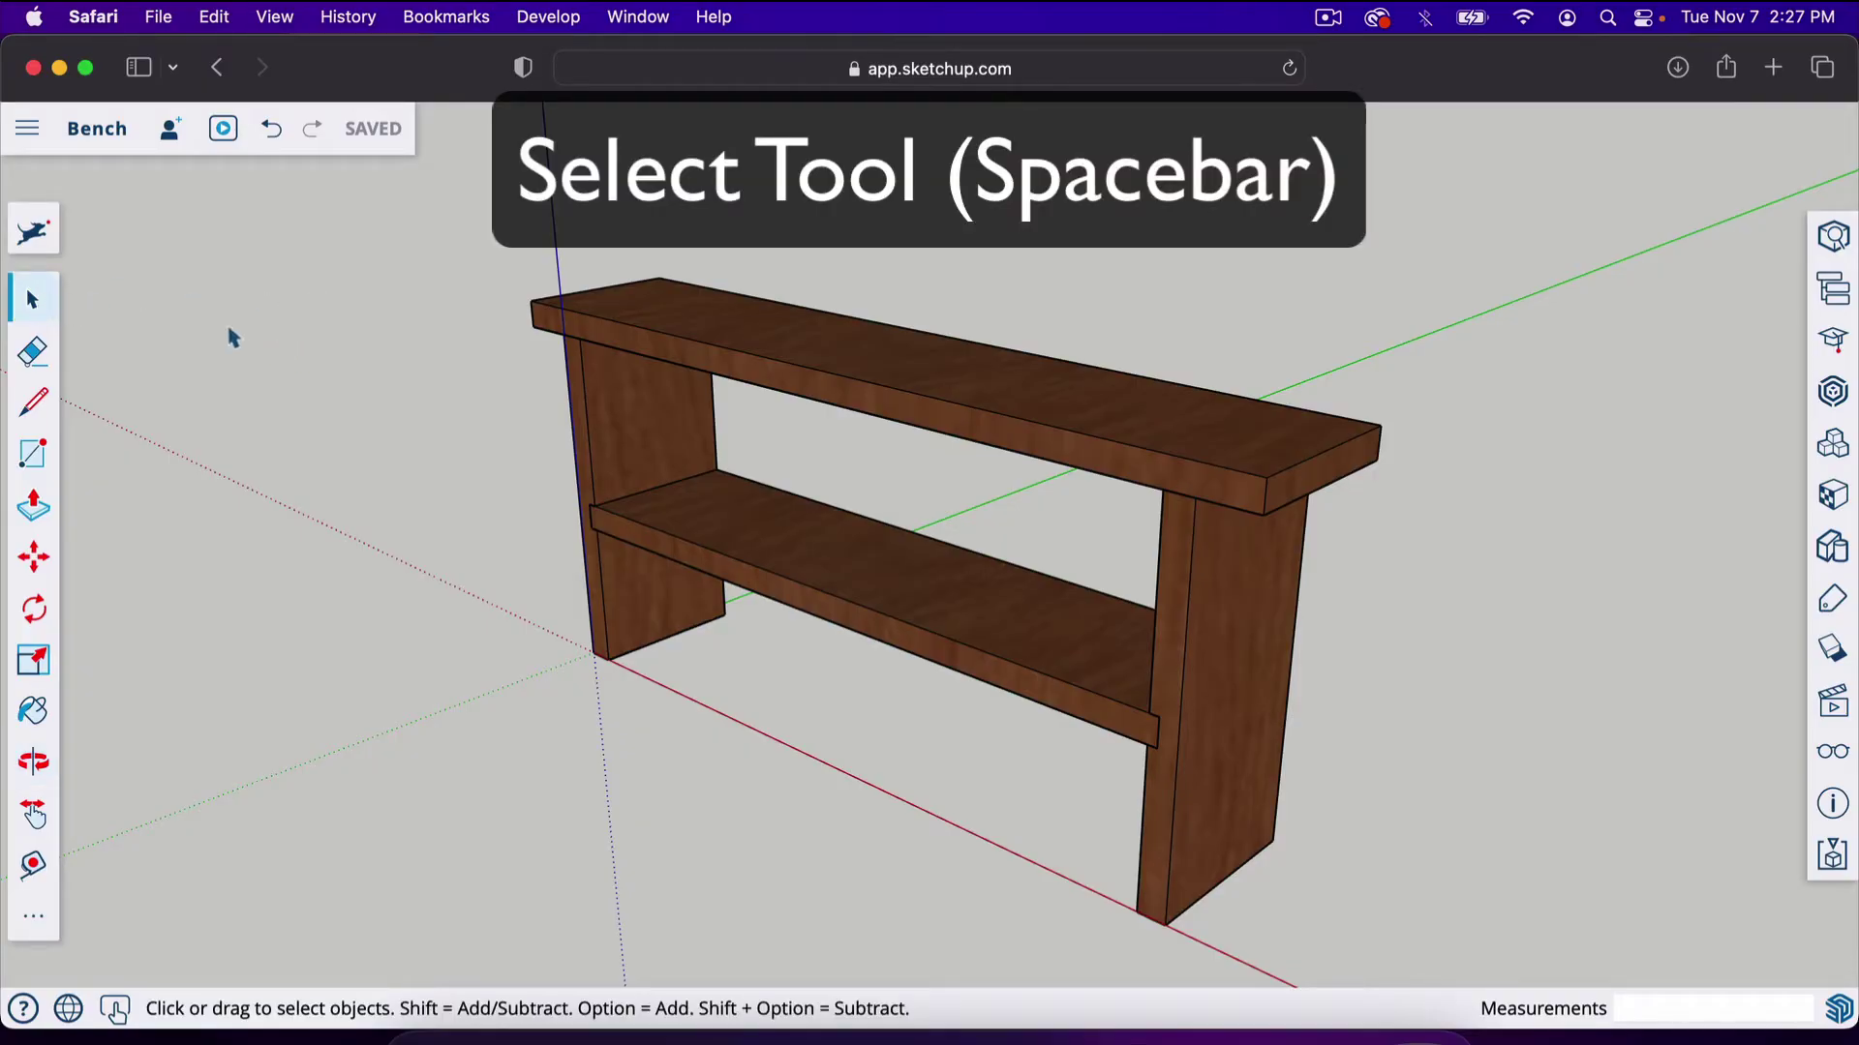
{"action": "left_click", "coordinate": [761, 357]}
{"action": "key", "text": "Delete"}
{"action": "left_click", "coordinate": [613, 420]}
{"action": "left_click", "coordinate": [1225, 658], "text": "shift"}
{"action": "key", "text": "Delete"}
{"action": "left_click", "coordinate": [1092, 721]}
{"action": "key", "text": "Delete"}
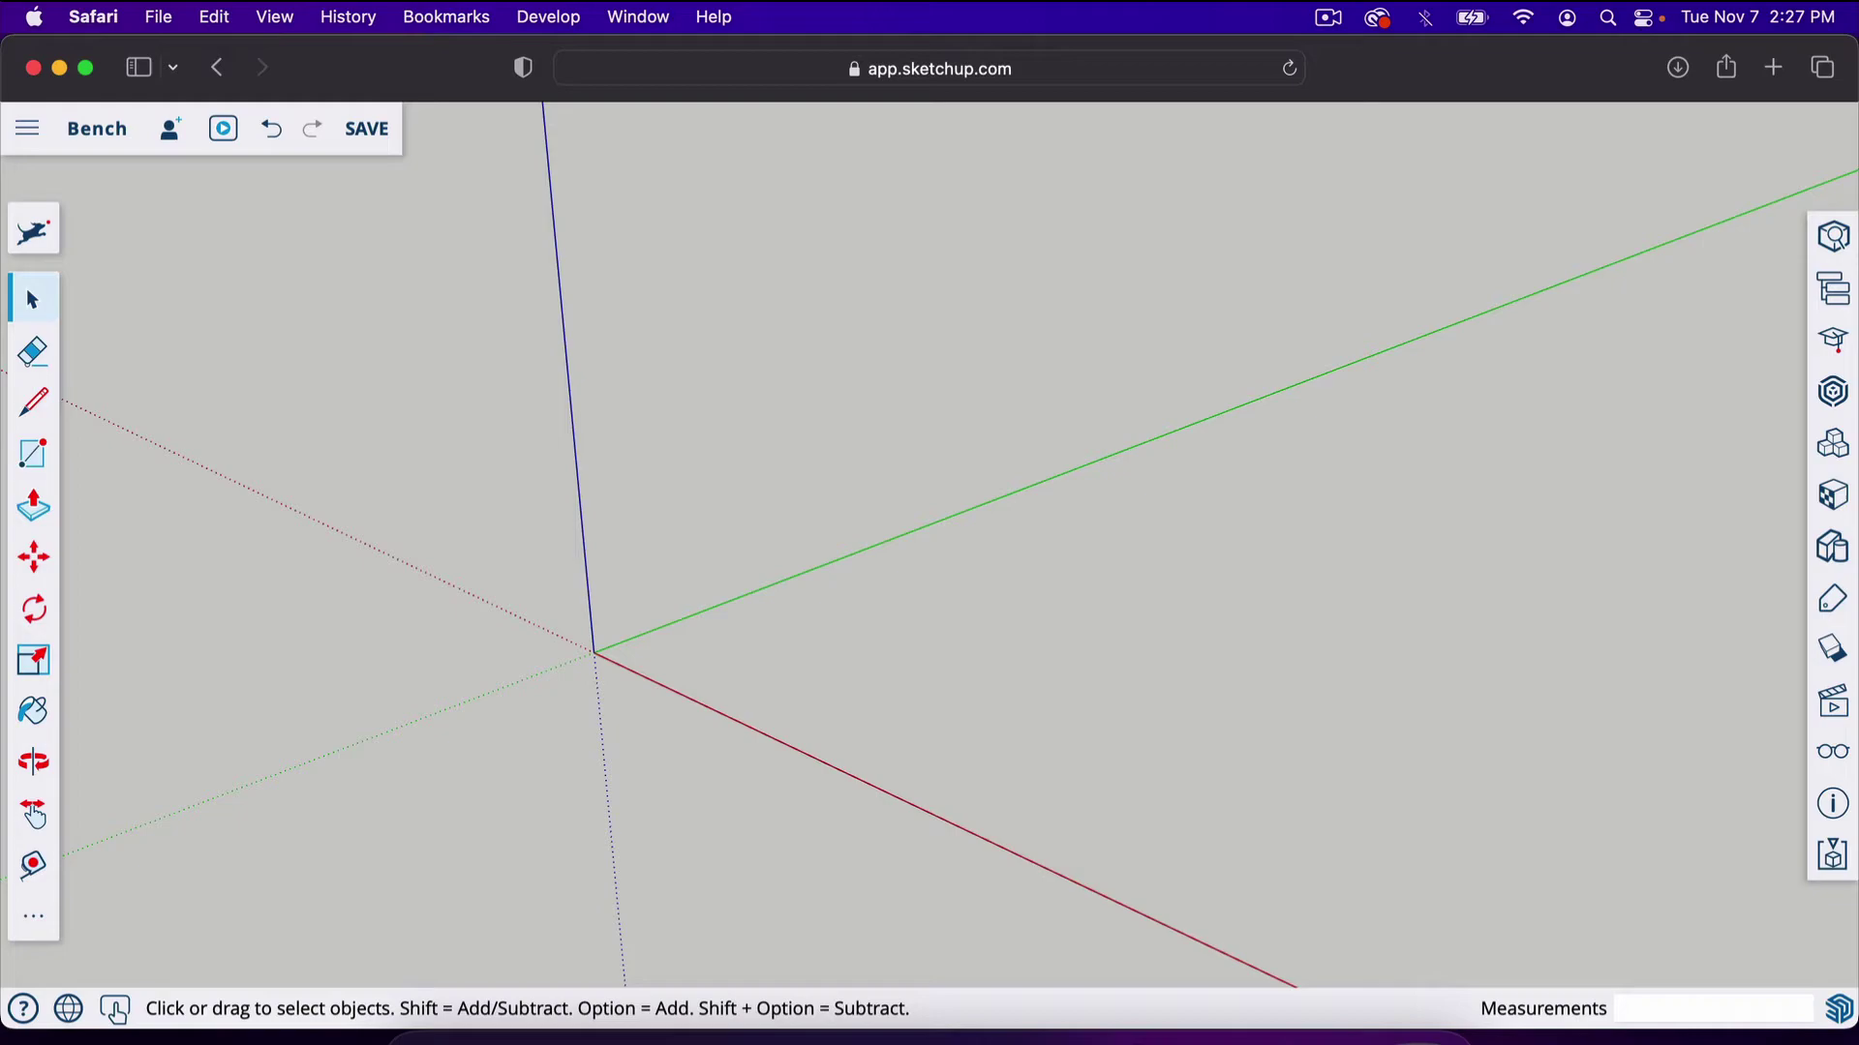
Draw a 1 1/2 by 9 1/4 inch rectangle from the origin, replacing an oversized first attempt
{"action": "left_click", "coordinate": [34, 469]}
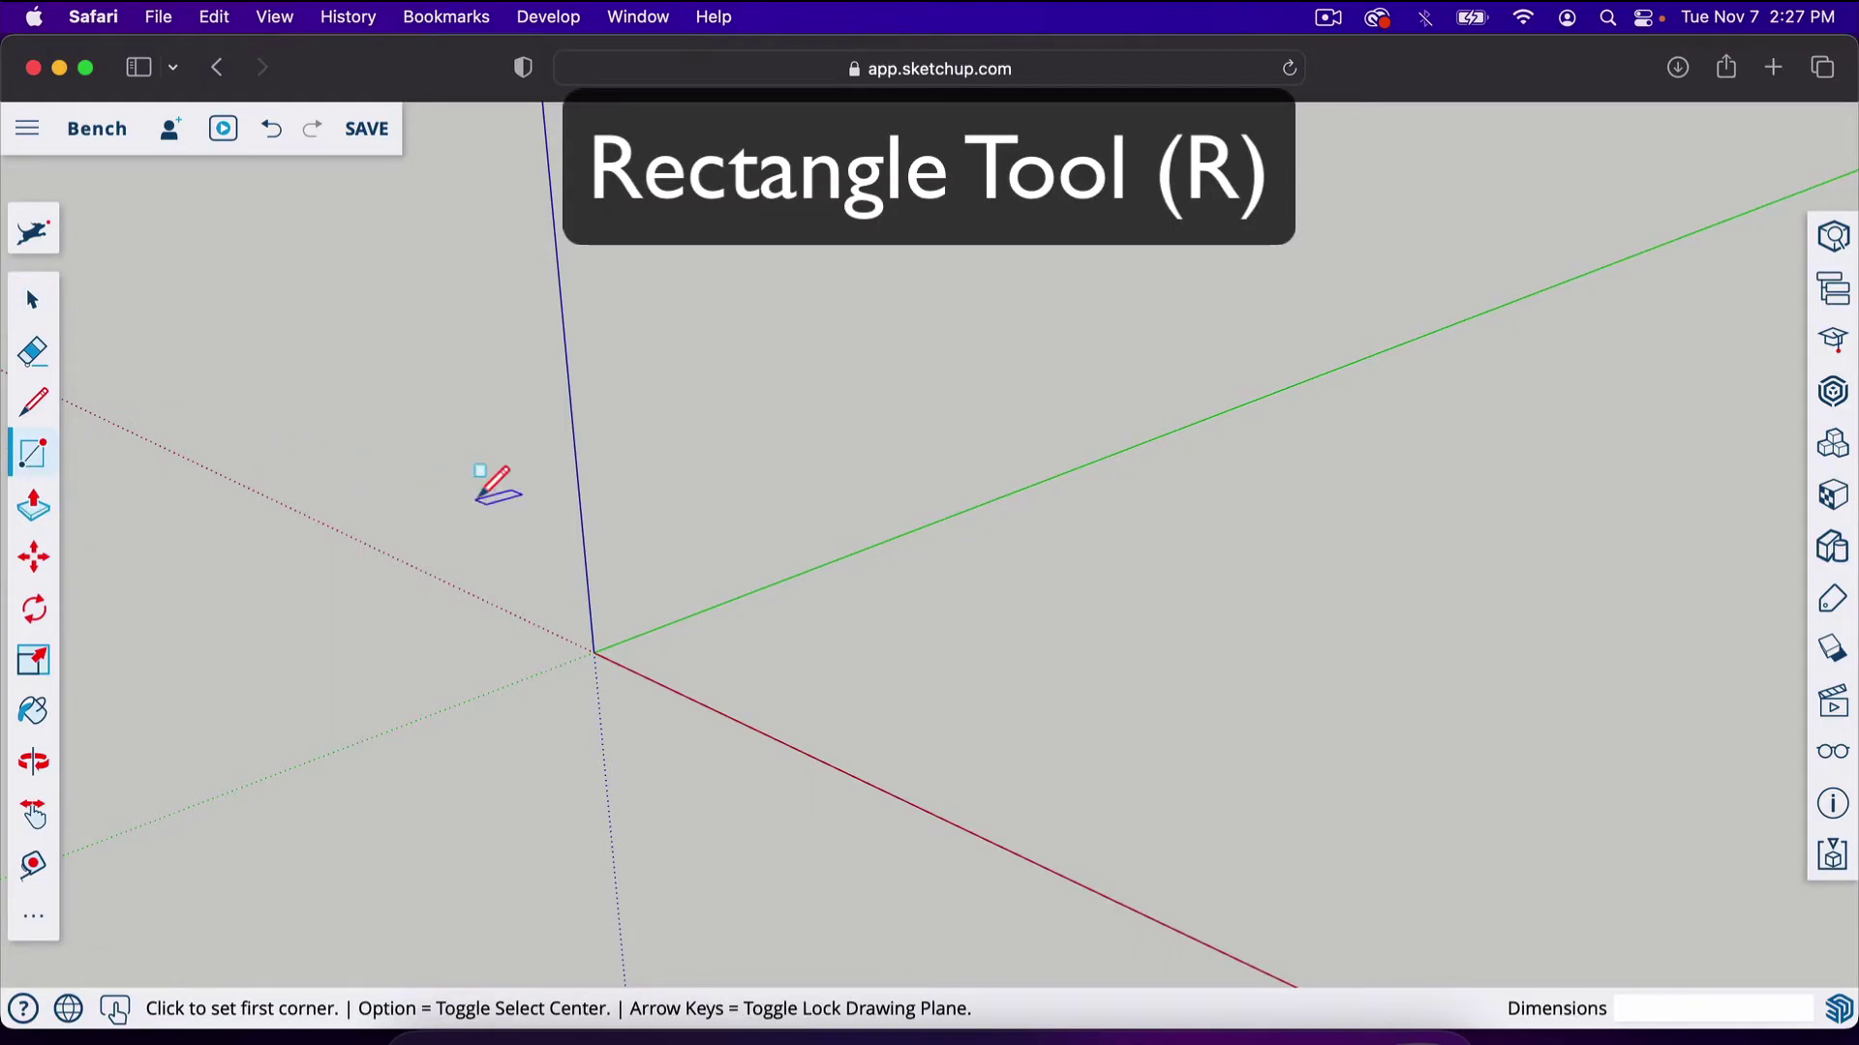
{"action": "left_click", "coordinate": [595, 651]}
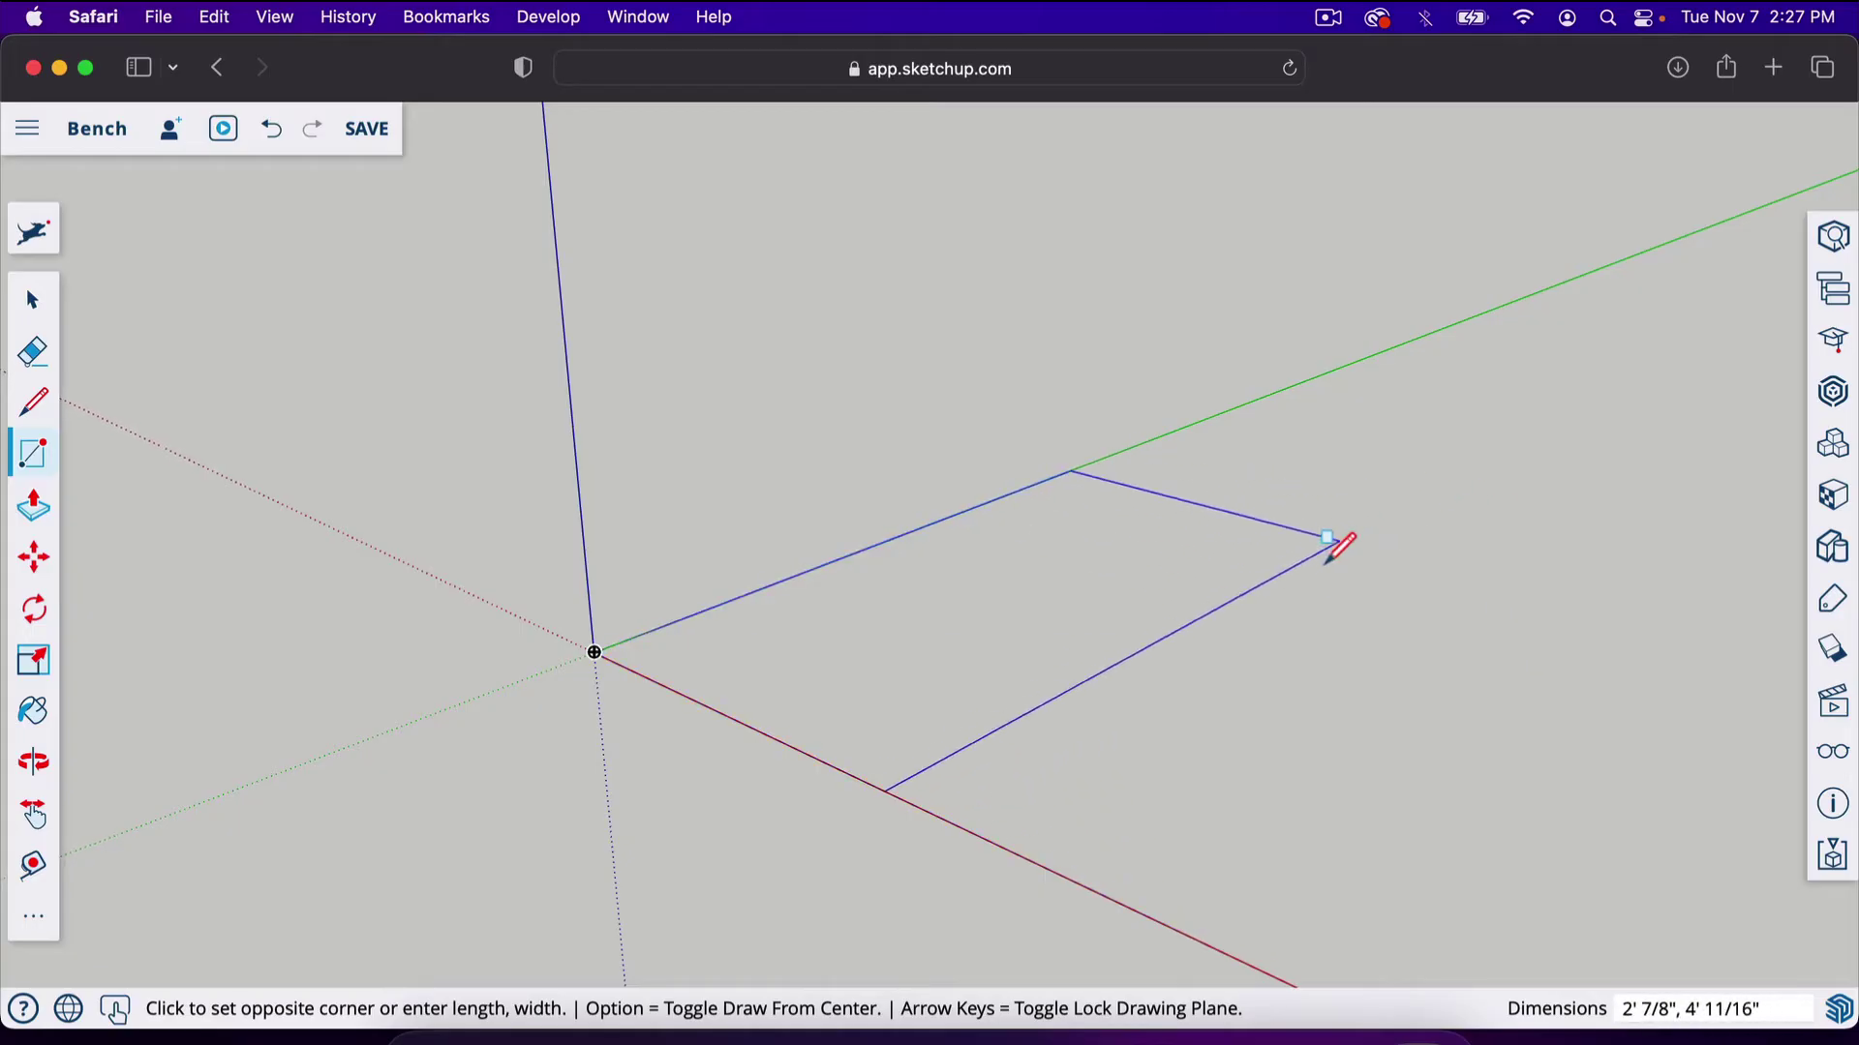
{"action": "left_click", "coordinate": [1306, 572]}
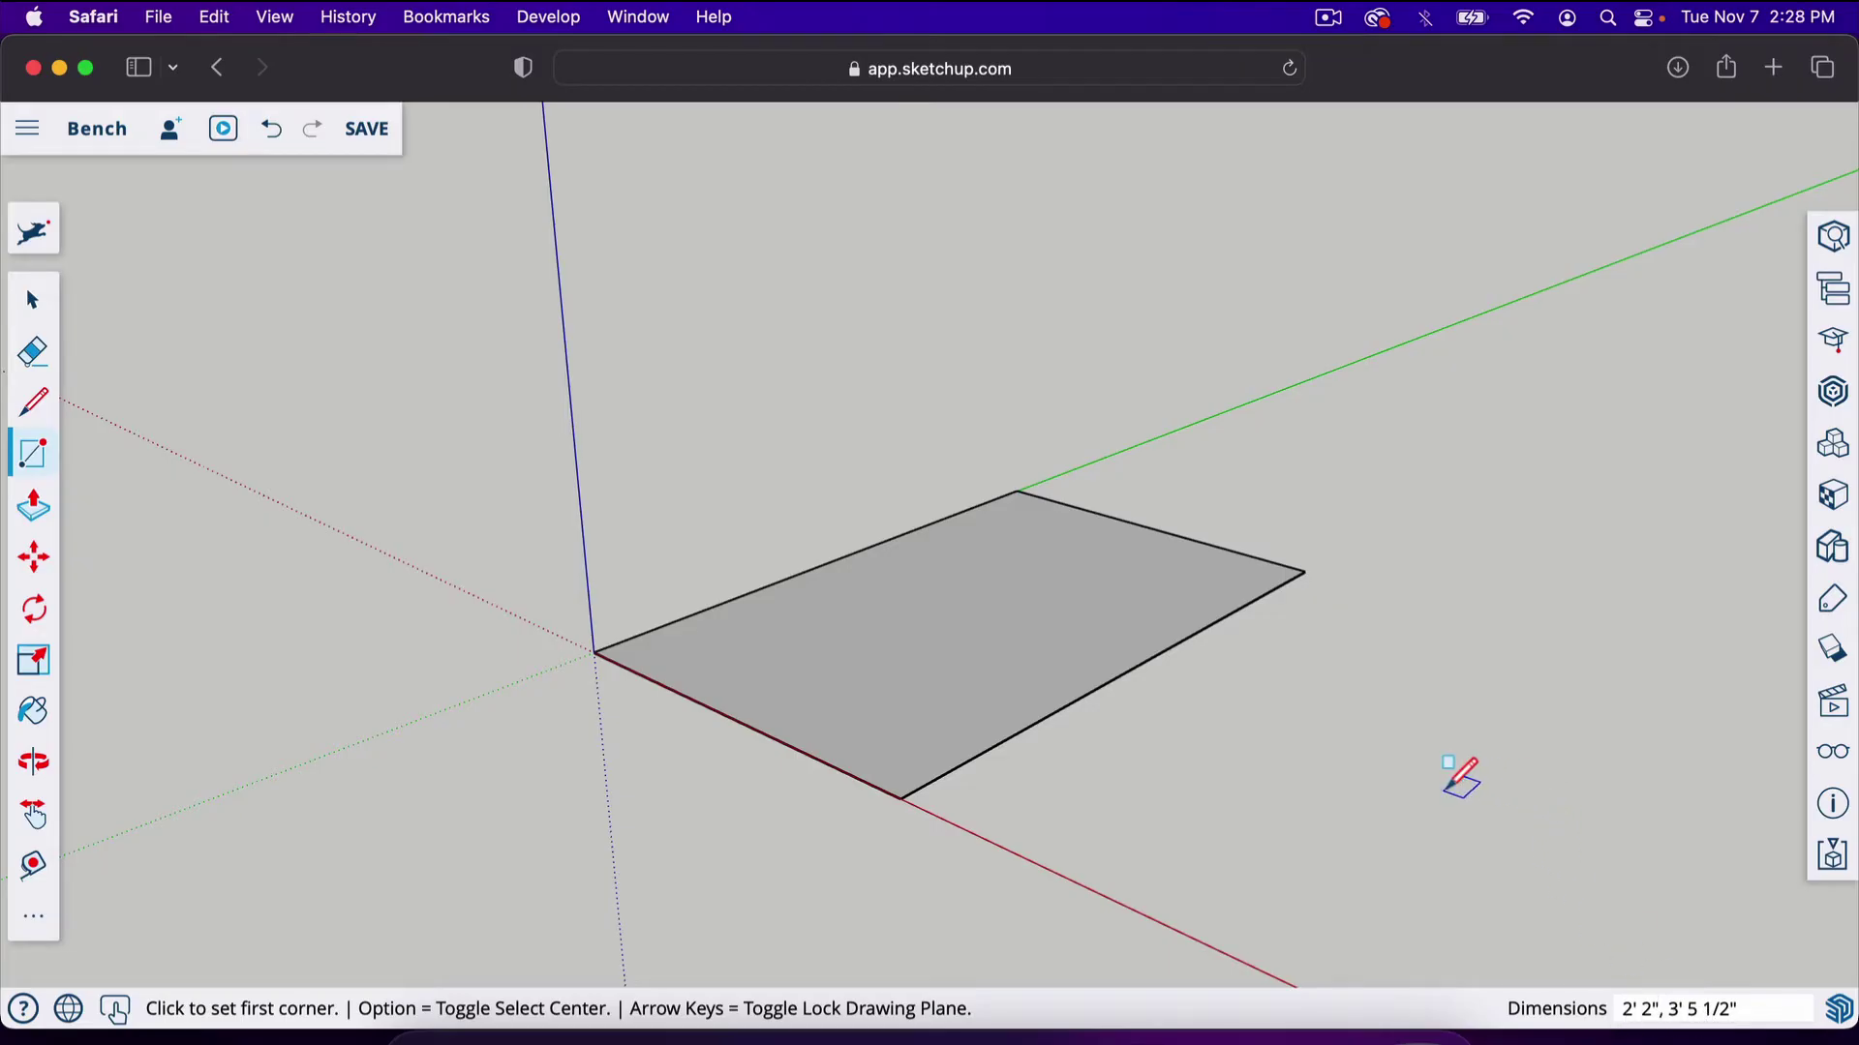
{"action": "key", "text": "super+z"}
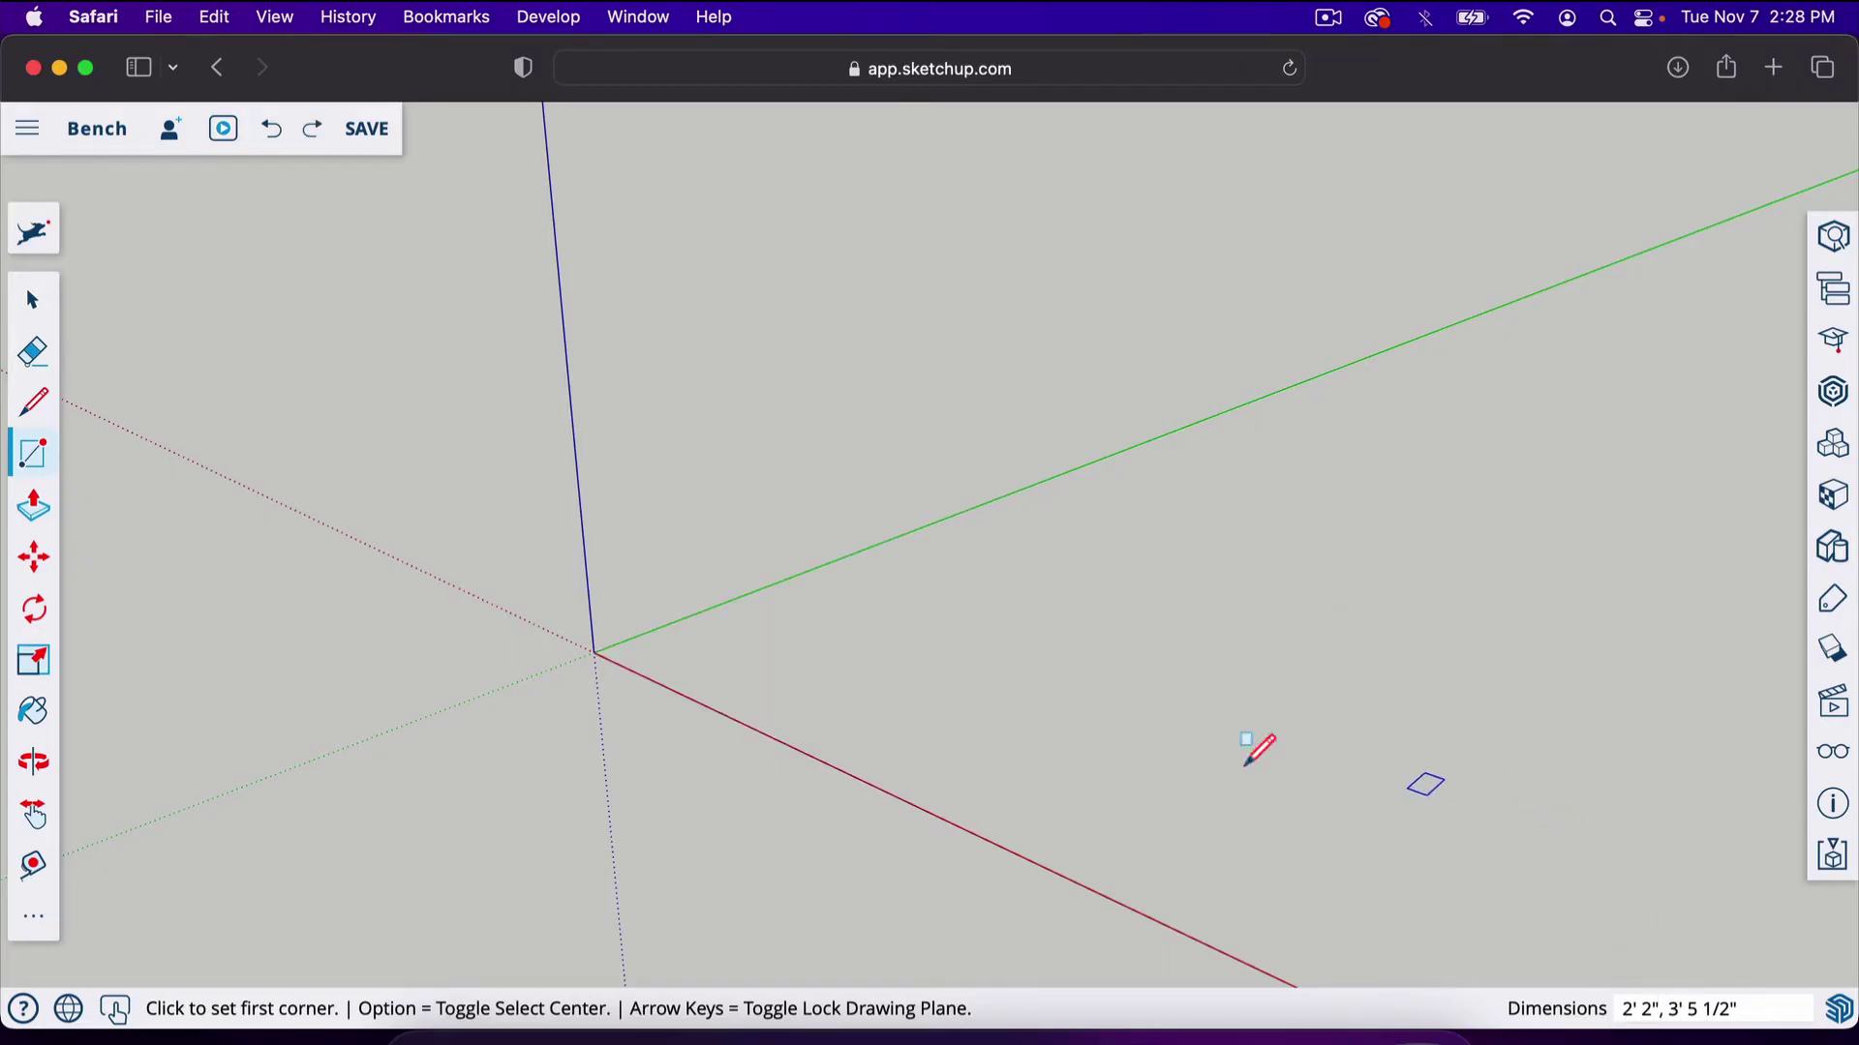
{"action": "left_click", "coordinate": [596, 653]}
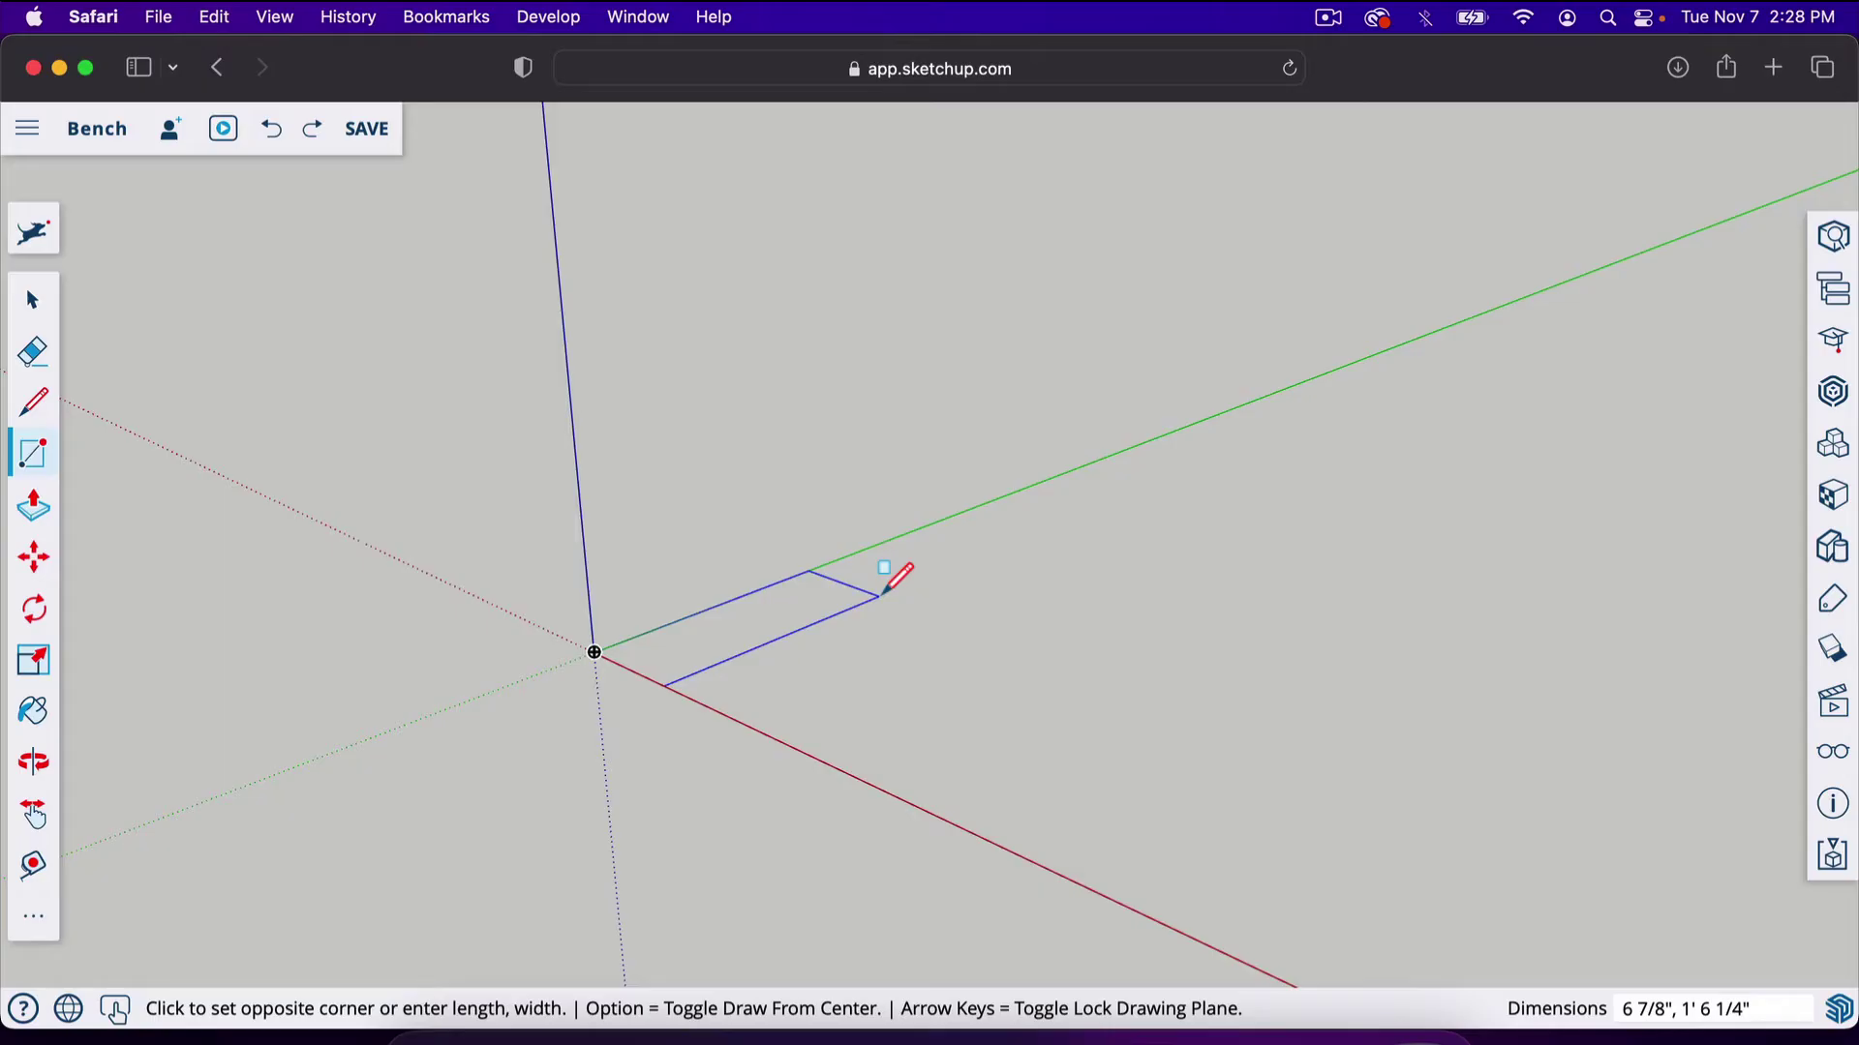
{"action": "type", "text": "1.5,9.25"}
{"action": "key", "text": "Return"}
{"action": "scroll", "coordinate": [639, 654], "scroll_direction": "up", "scroll_amount": 4}
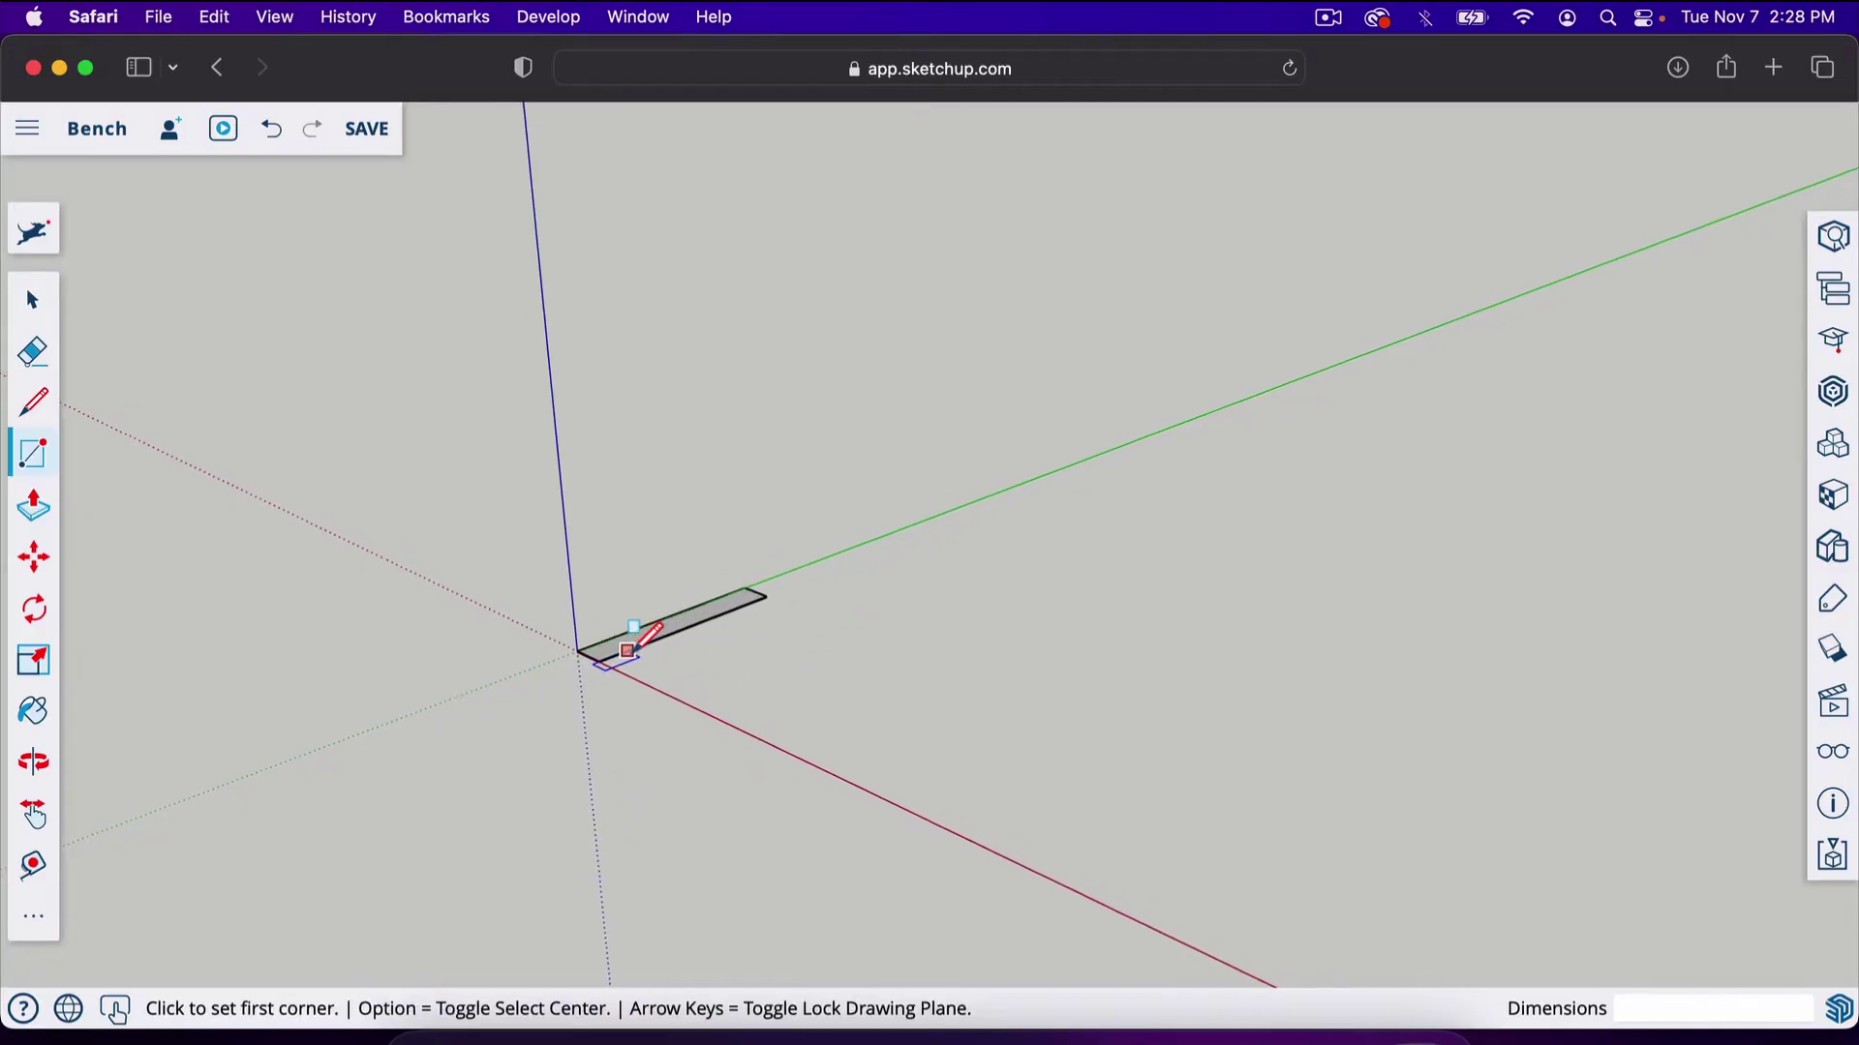
{"action": "key", "text": "o"}
{"action": "left_click_drag", "start_coordinate": [601, 664], "coordinate": [832, 789]}
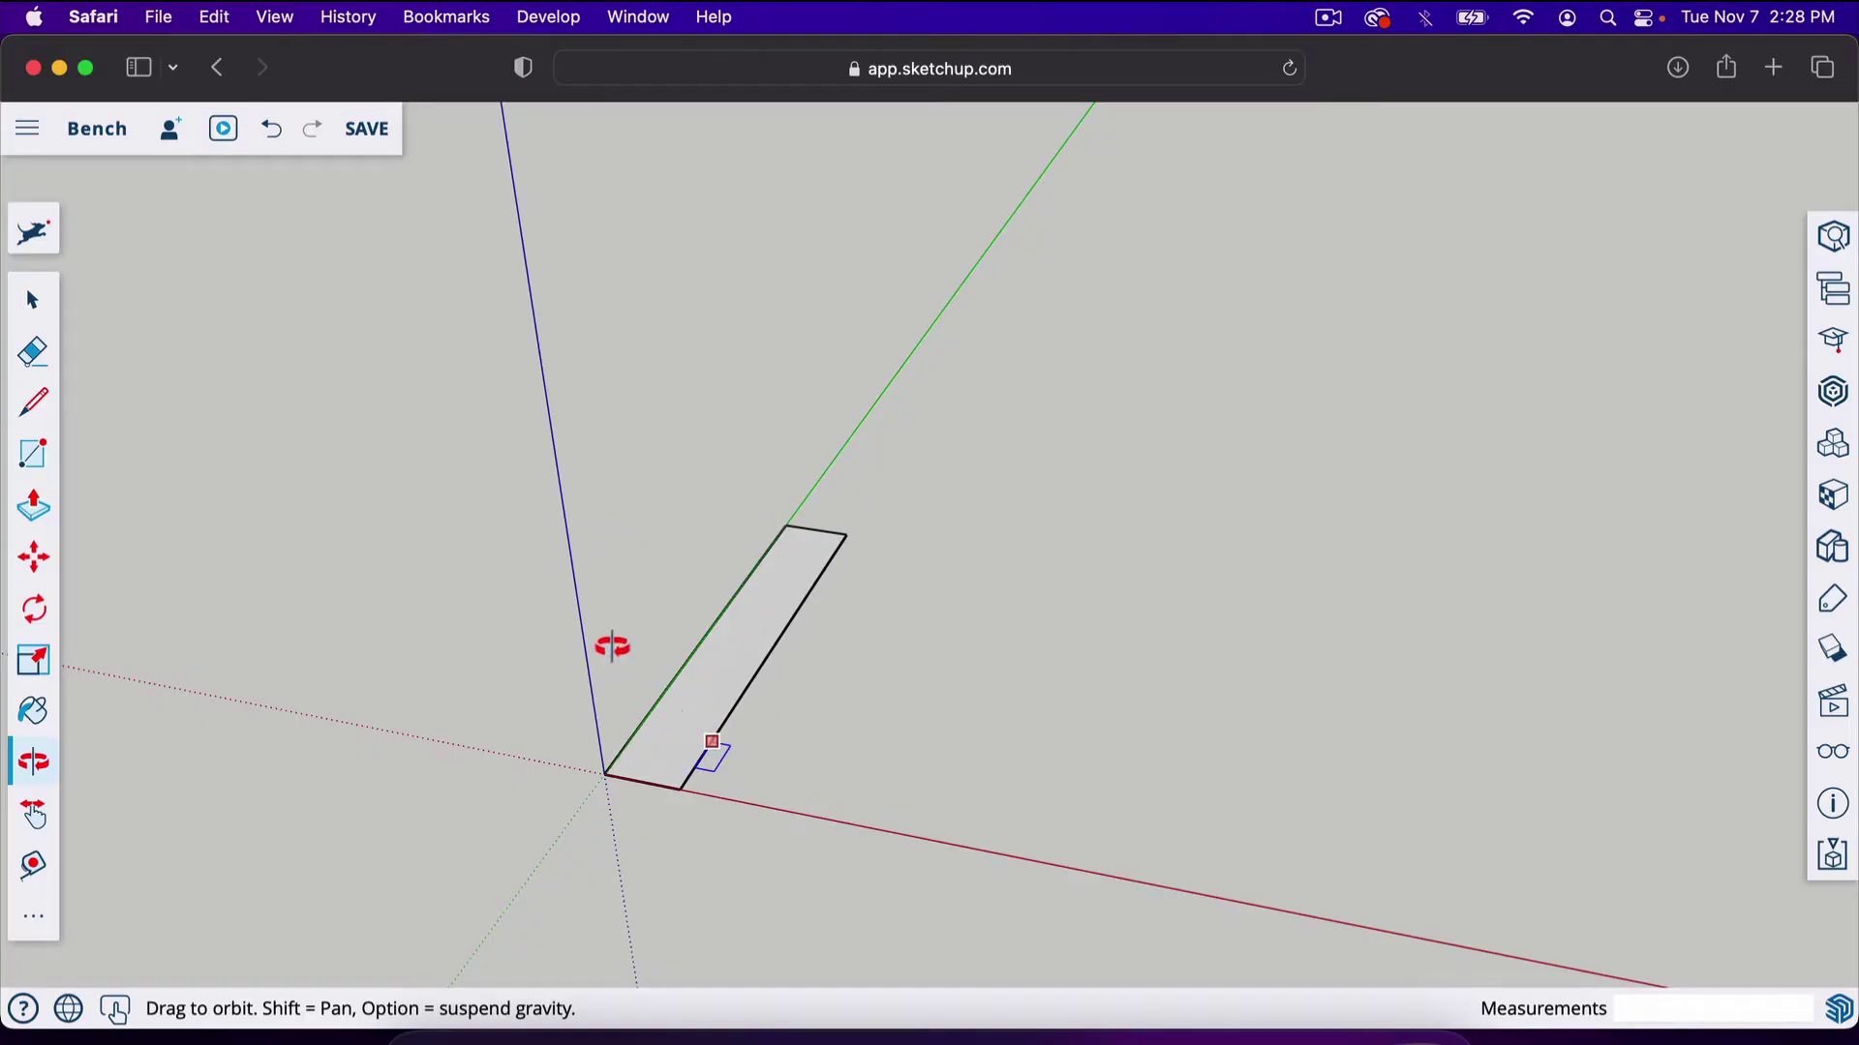
{"action": "key", "text": "t"}
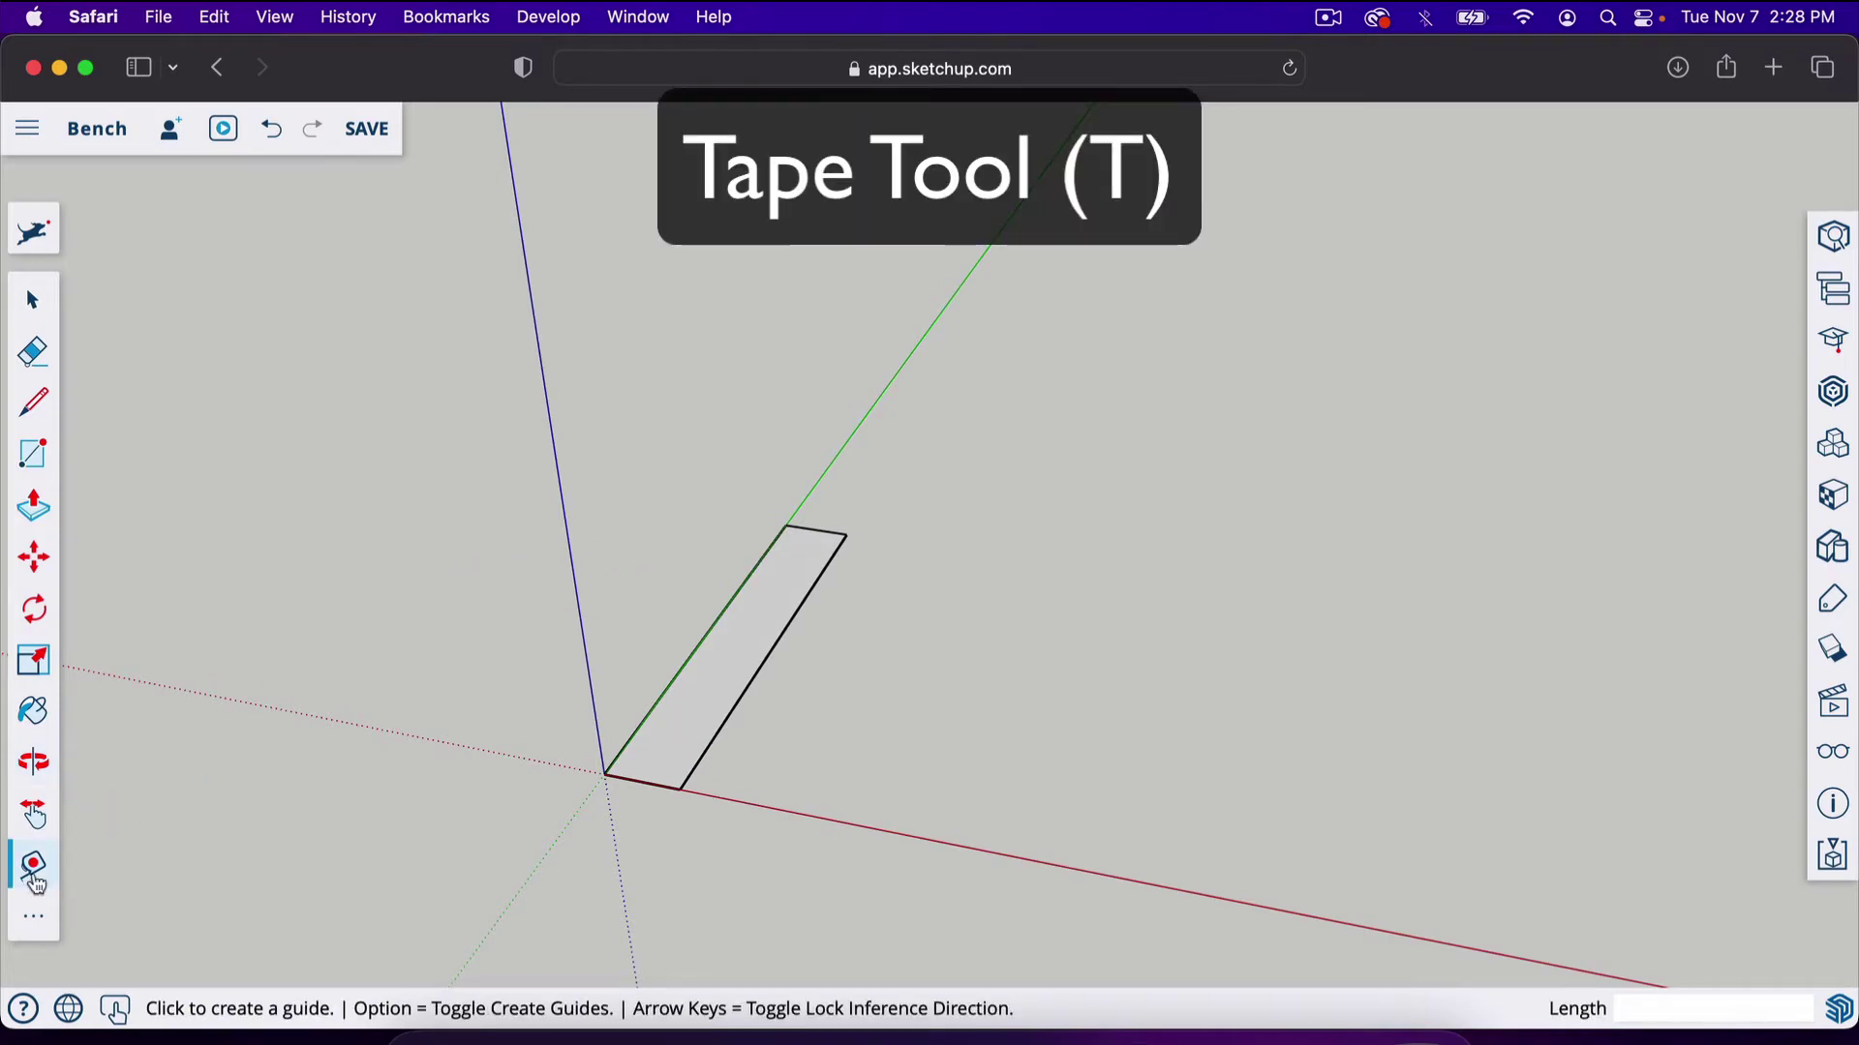
{"action": "left_click", "coordinate": [680, 789]}
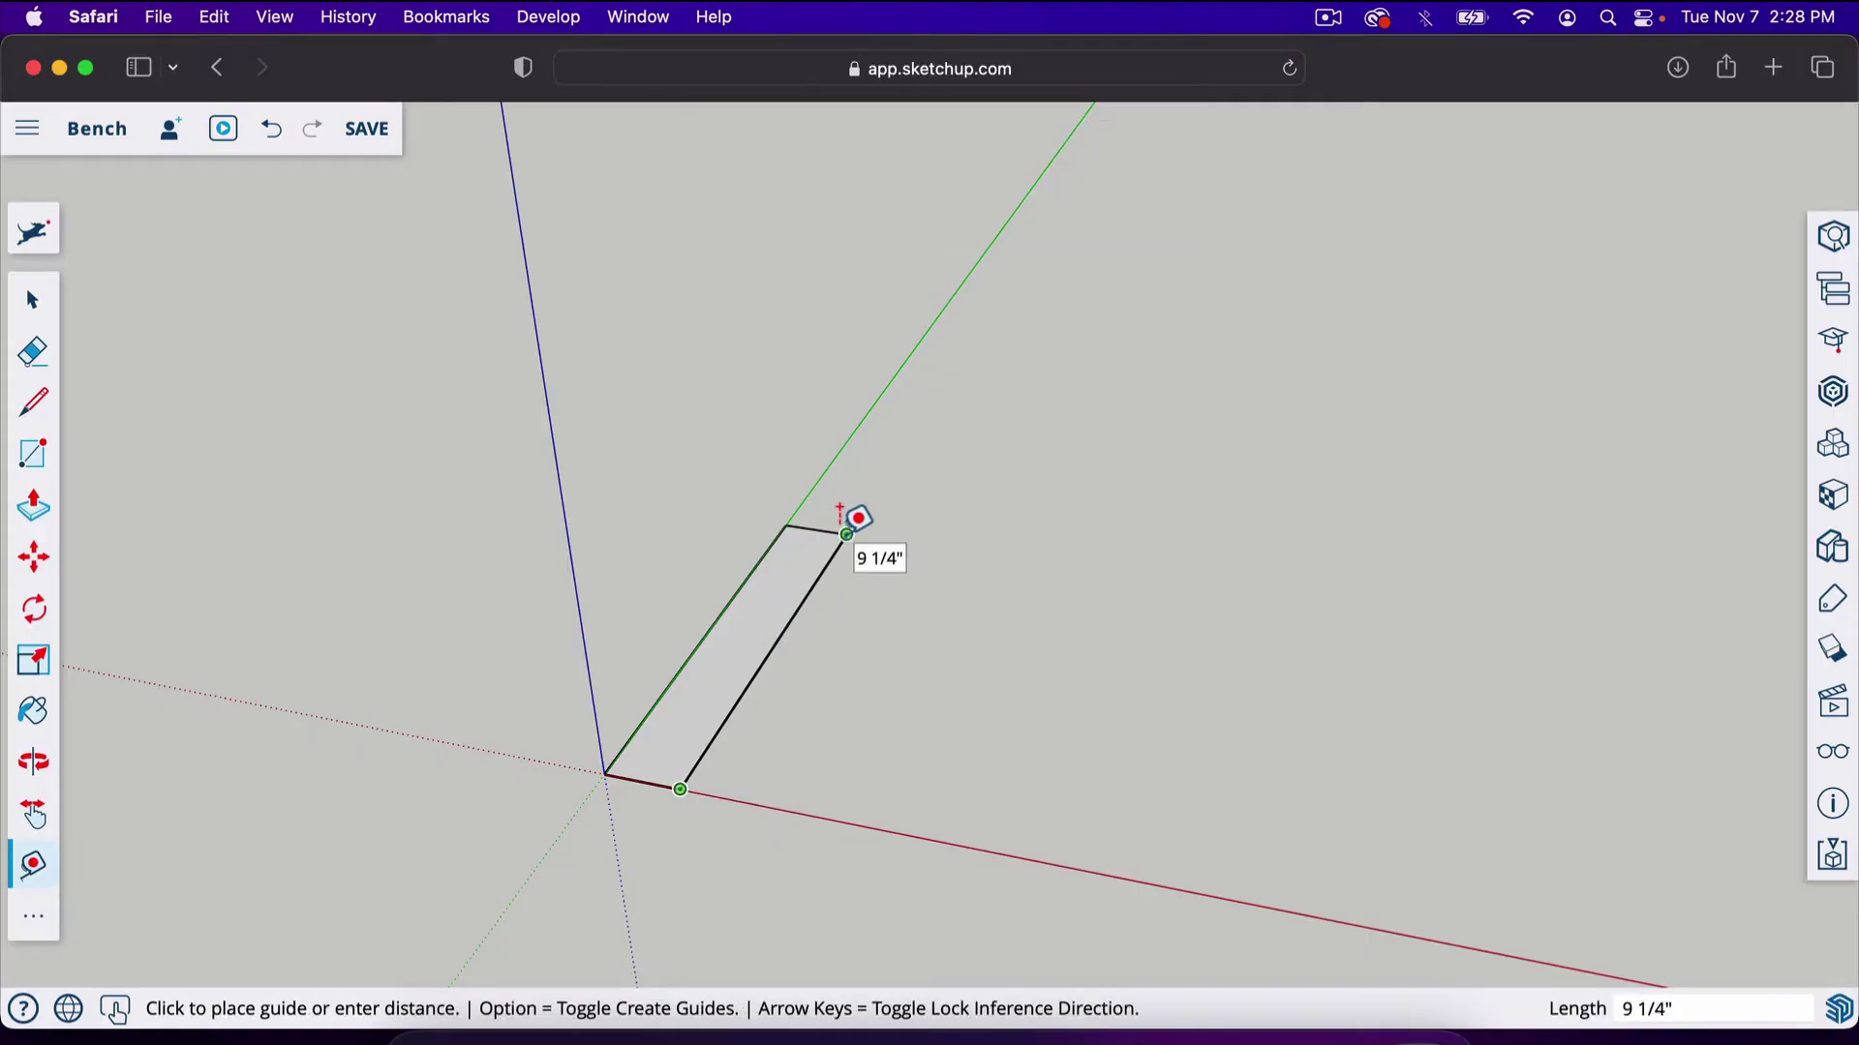
{"action": "key", "text": "space"}
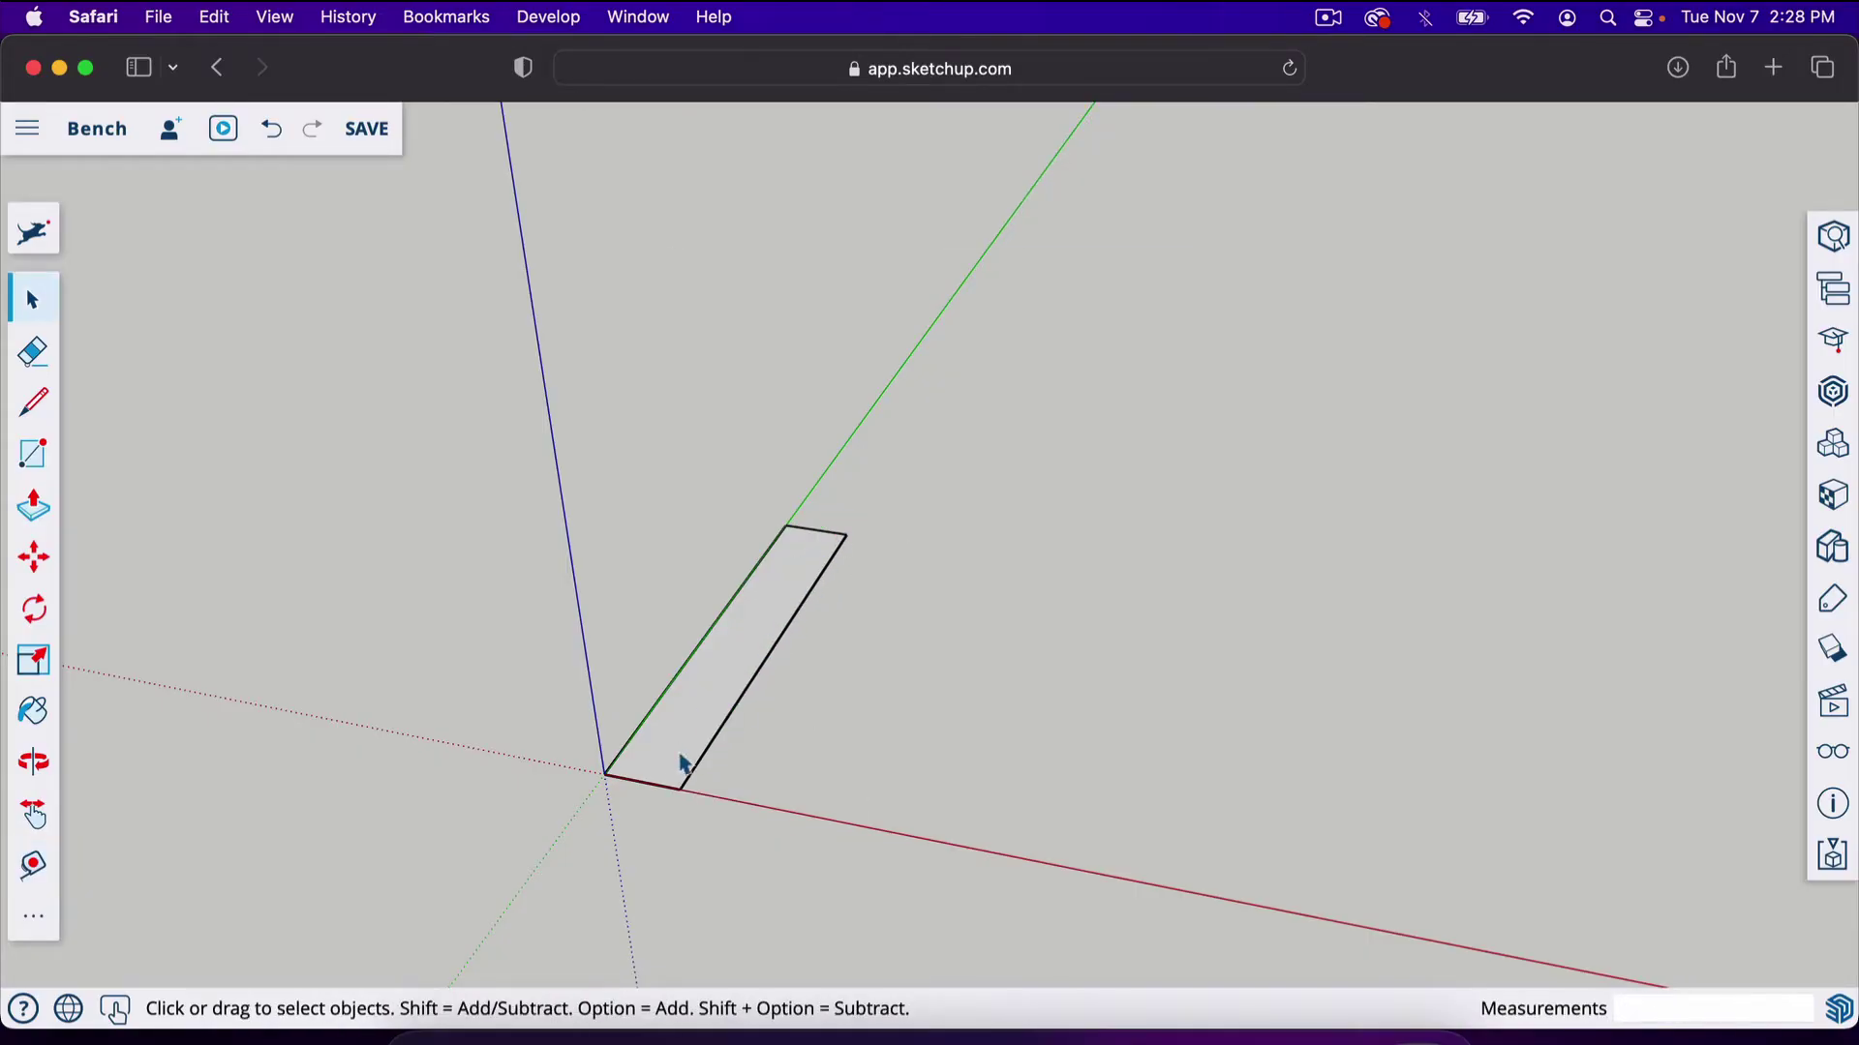
{"action": "key", "text": "t"}
{"action": "left_click", "coordinate": [605, 774]}
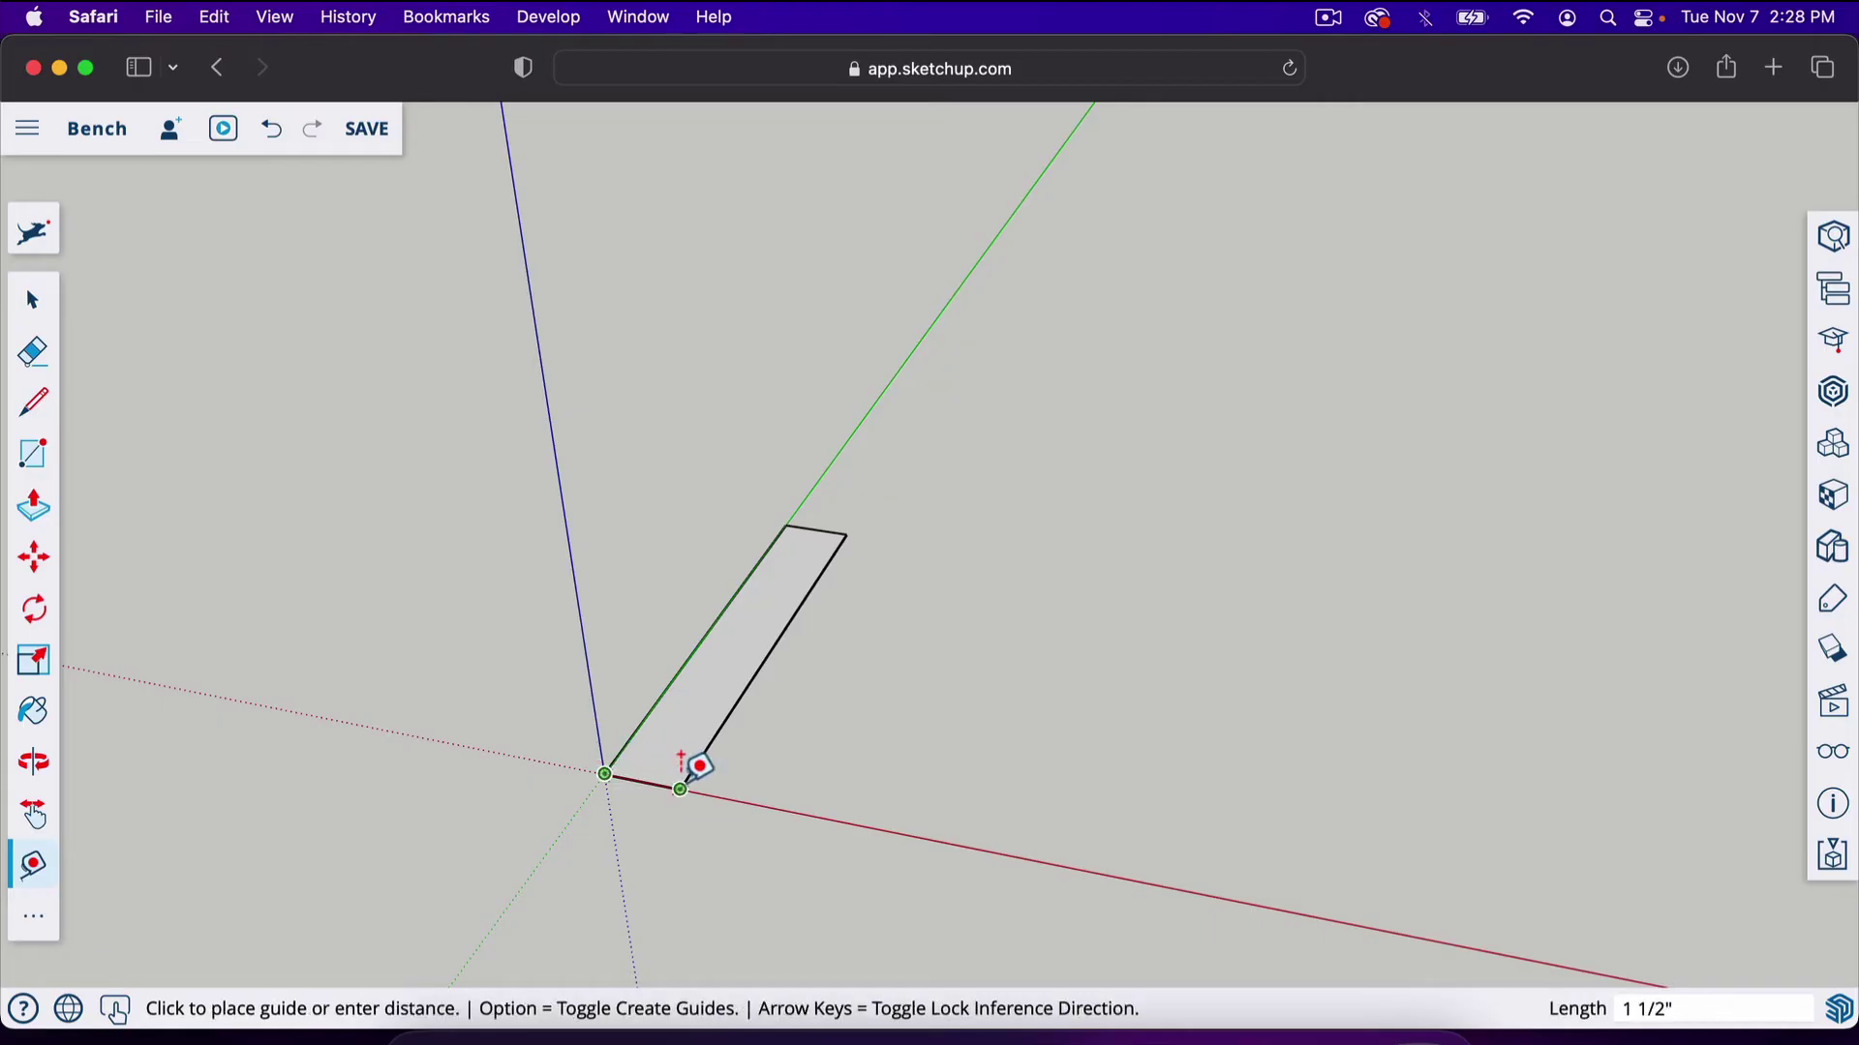
{"action": "key", "text": "space"}
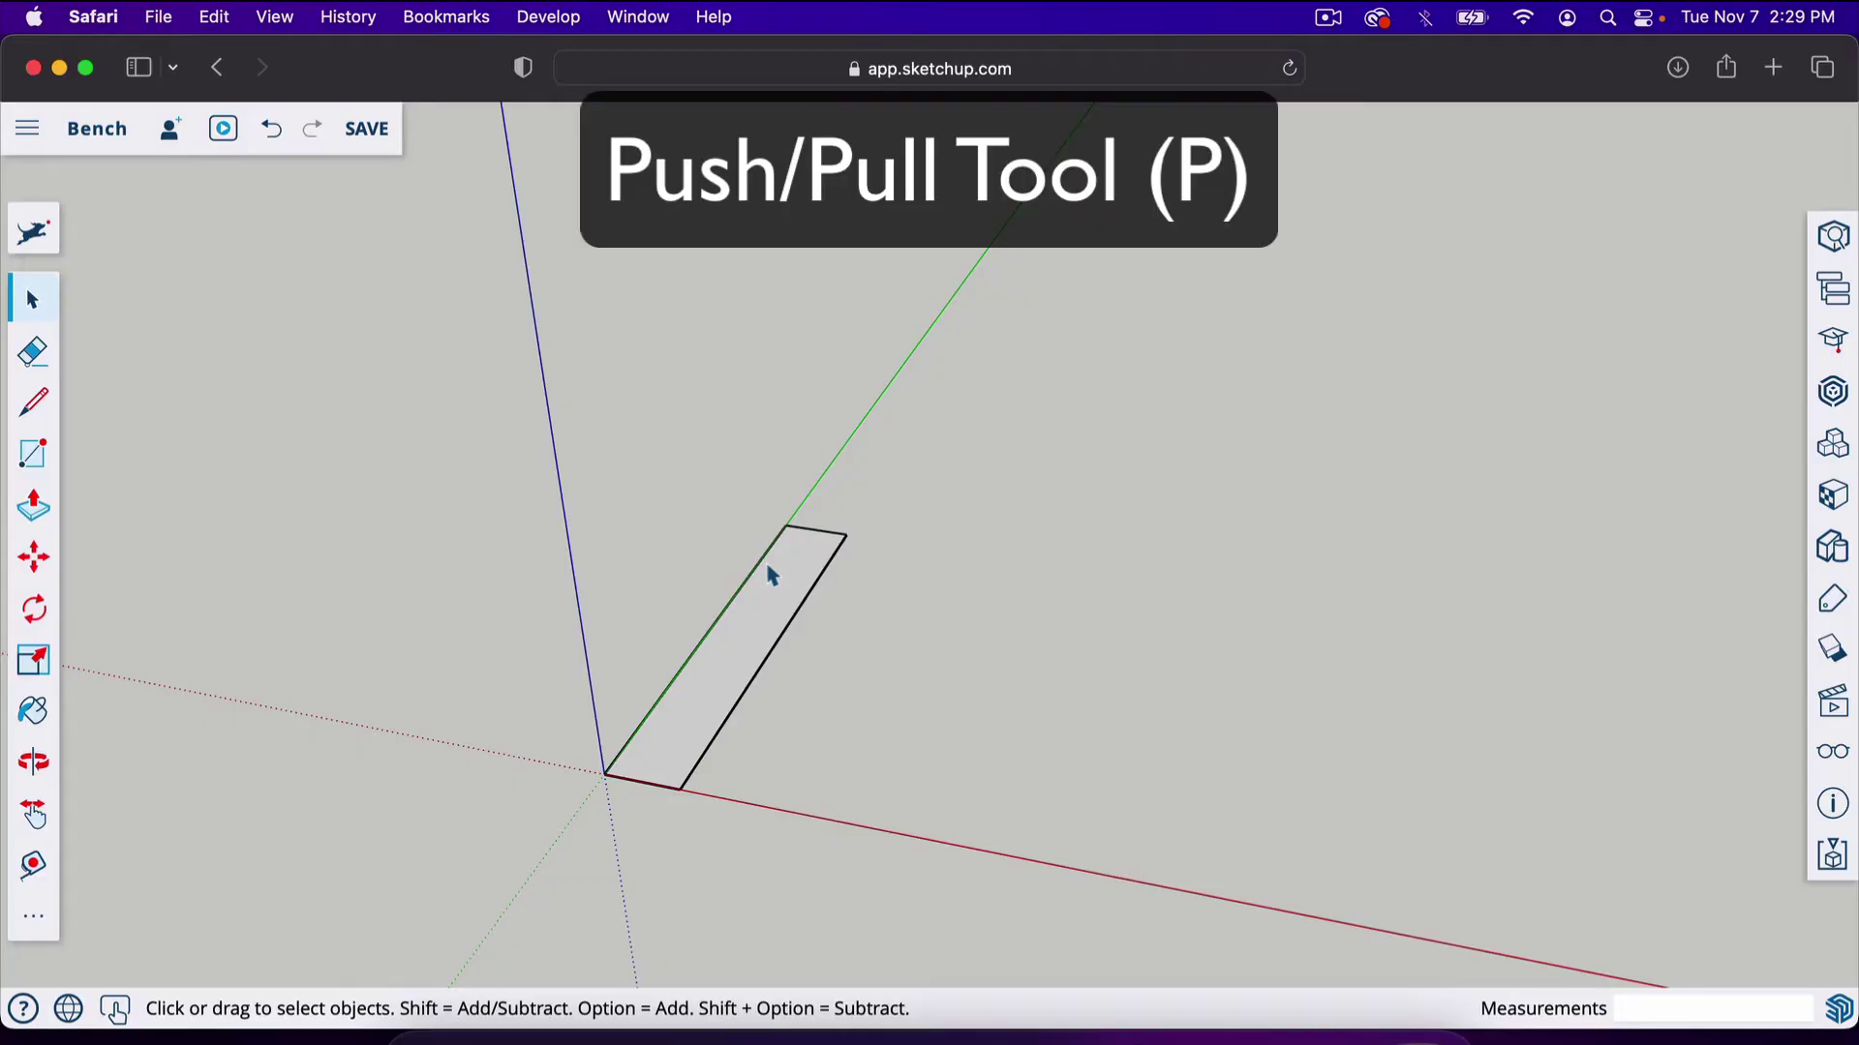
{"action": "key", "text": "p"}
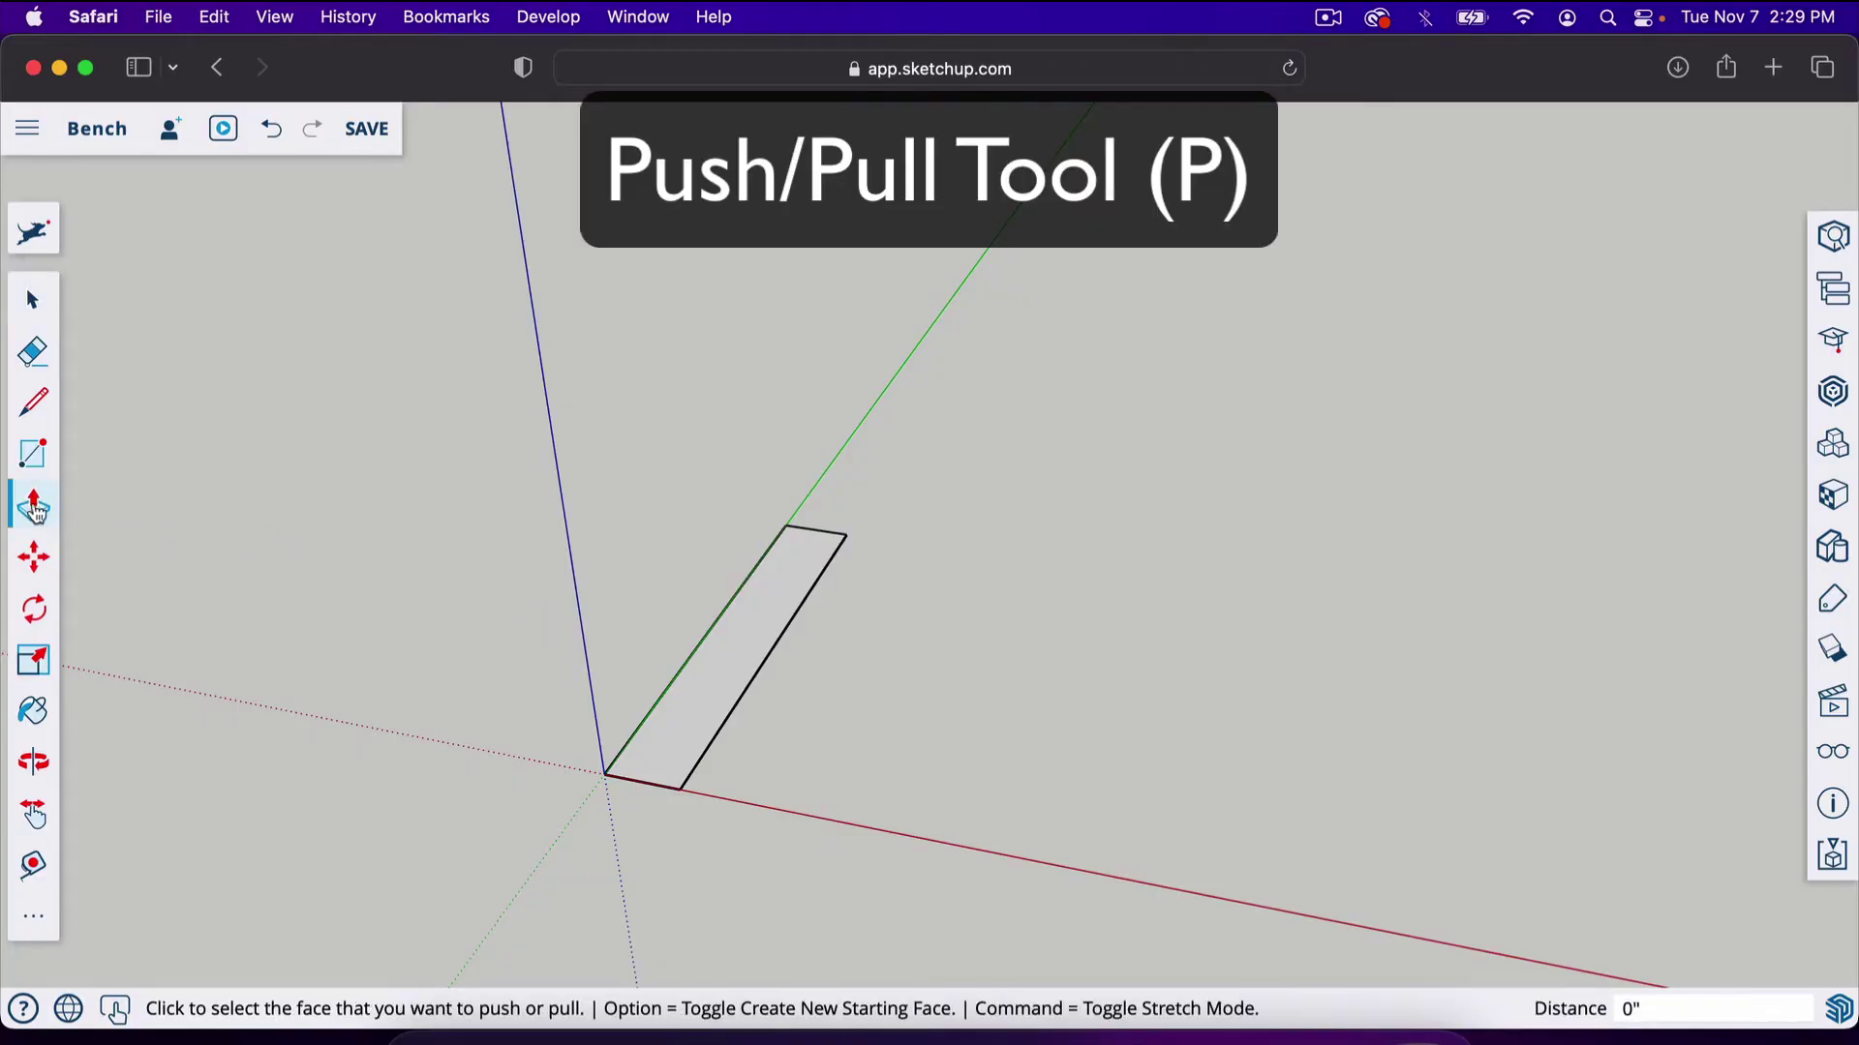
{"action": "left_click", "coordinate": [751, 659]}
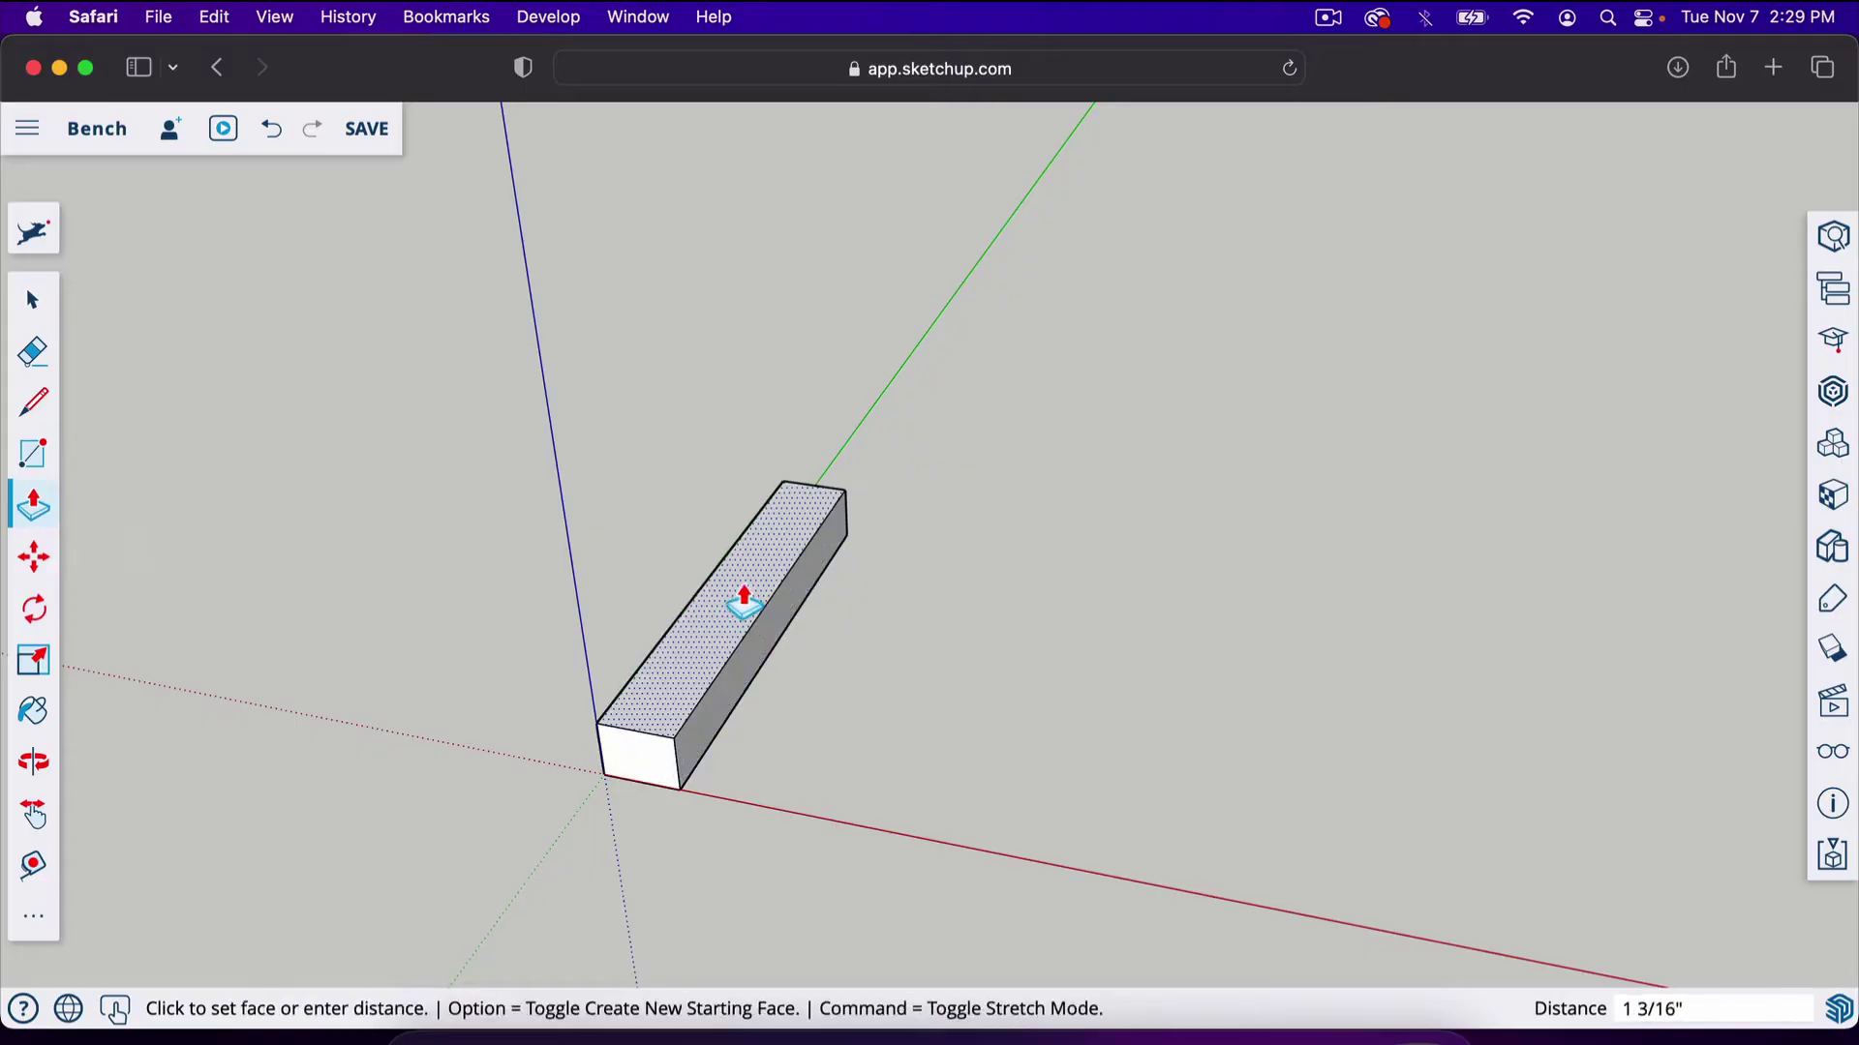
{"action": "left_click", "coordinate": [724, 397]}
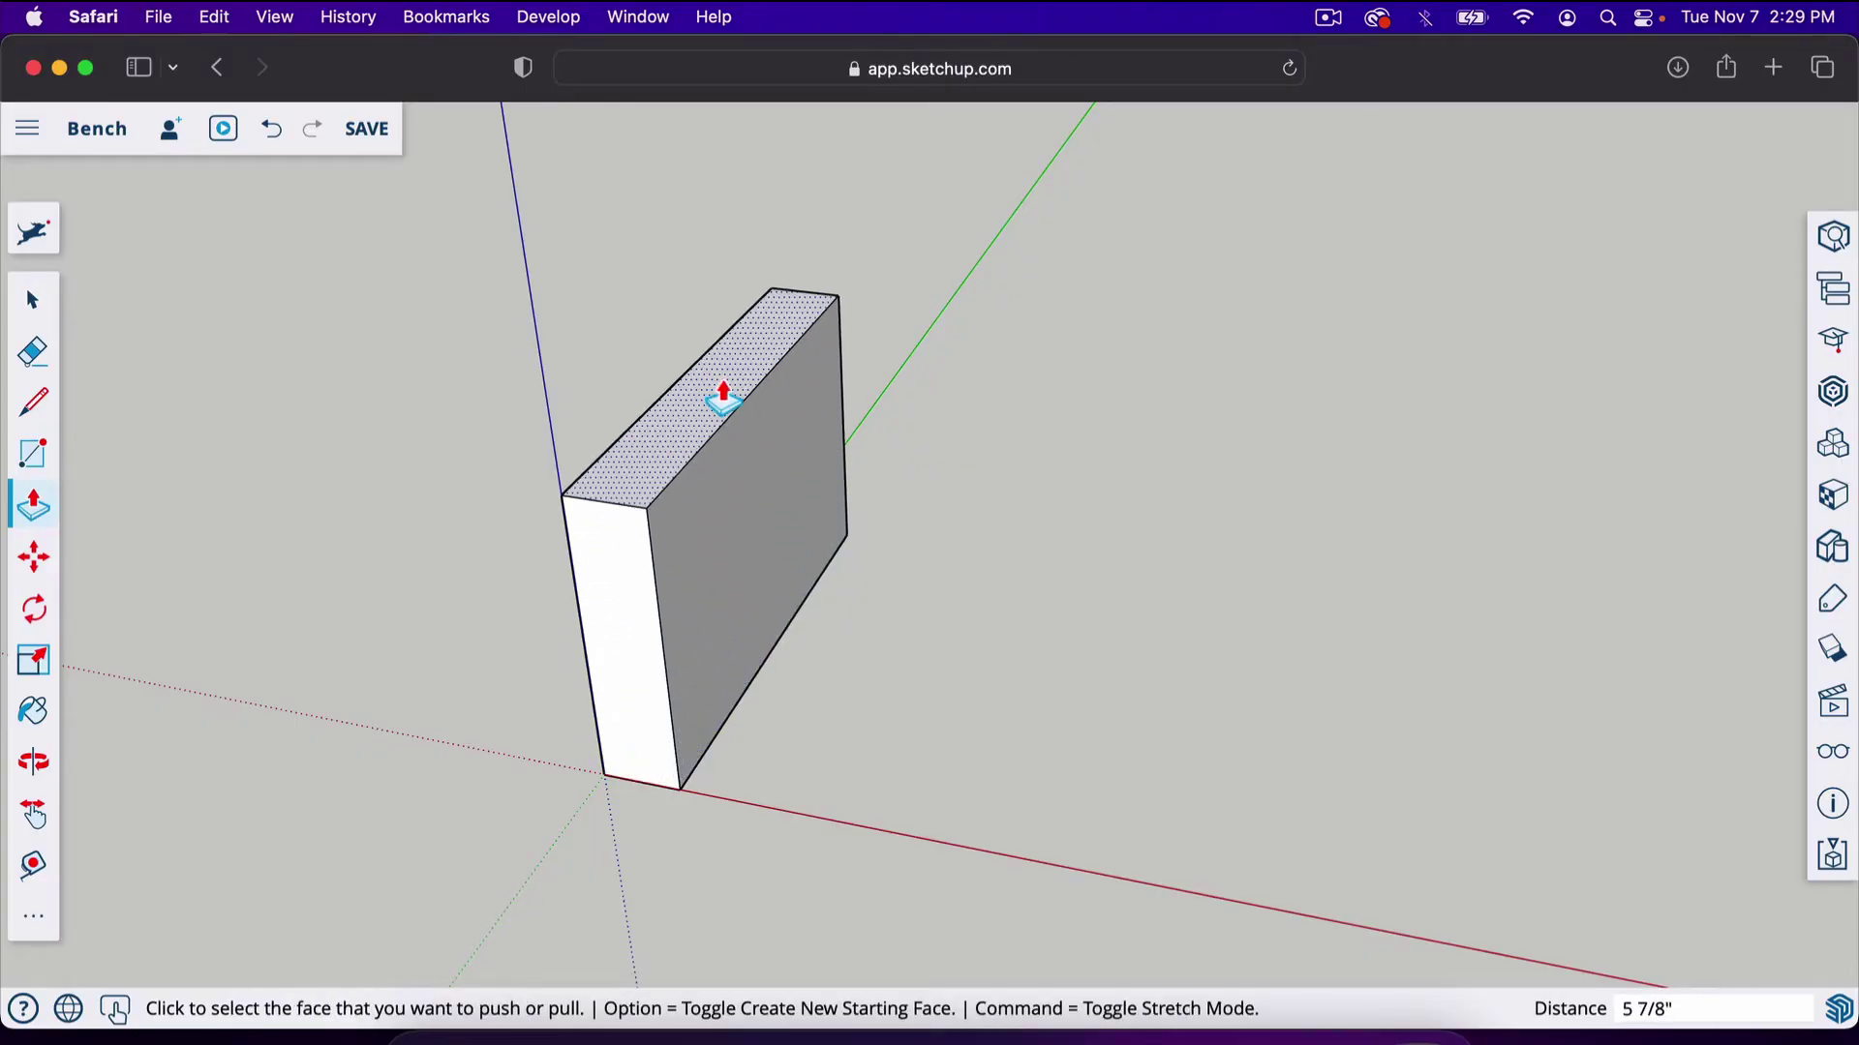
{"action": "type", "text": "20"}
{"action": "key", "text": "Return"}
{"action": "scroll", "coordinate": [752, 776], "scroll_direction": "down", "scroll_amount": 5}
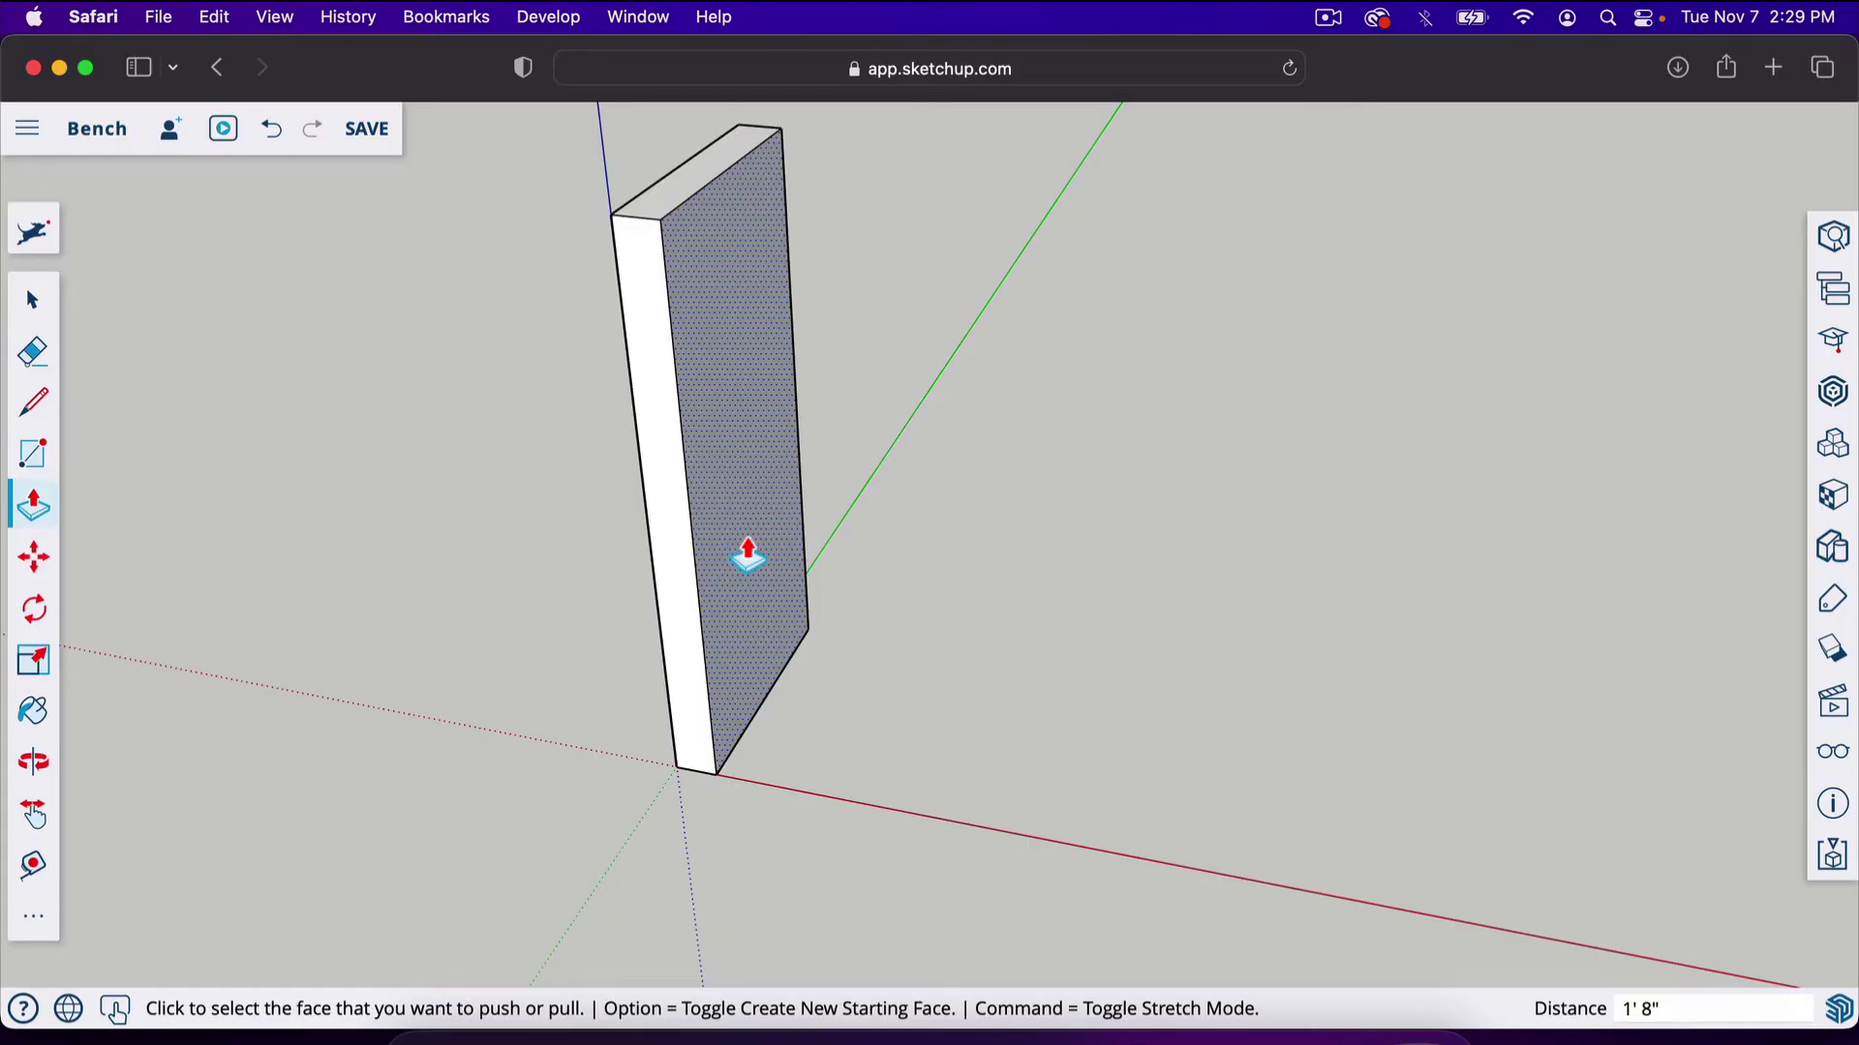
{"action": "key", "text": "super+z"}
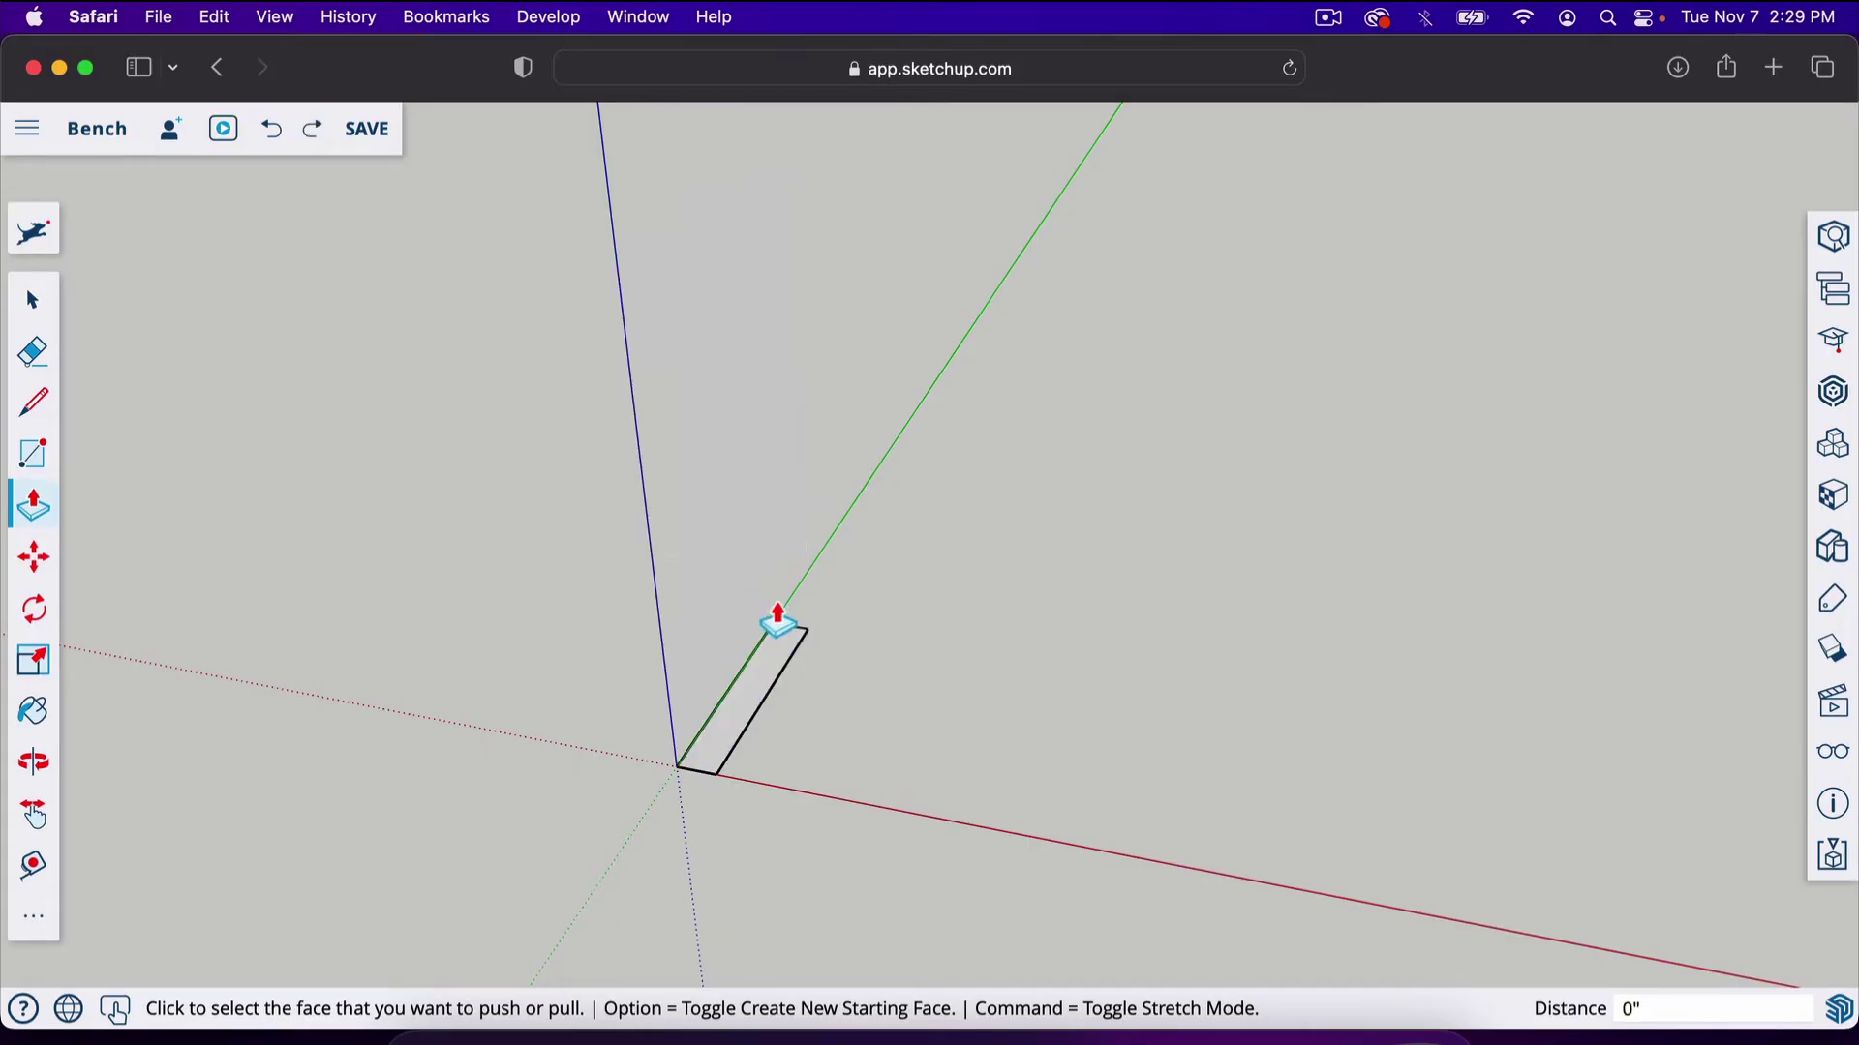
Paint the rectangle's face with the Wood Veneer 01 material
{"action": "scroll", "coordinate": [755, 706], "scroll_direction": "up", "scroll_amount": 5}
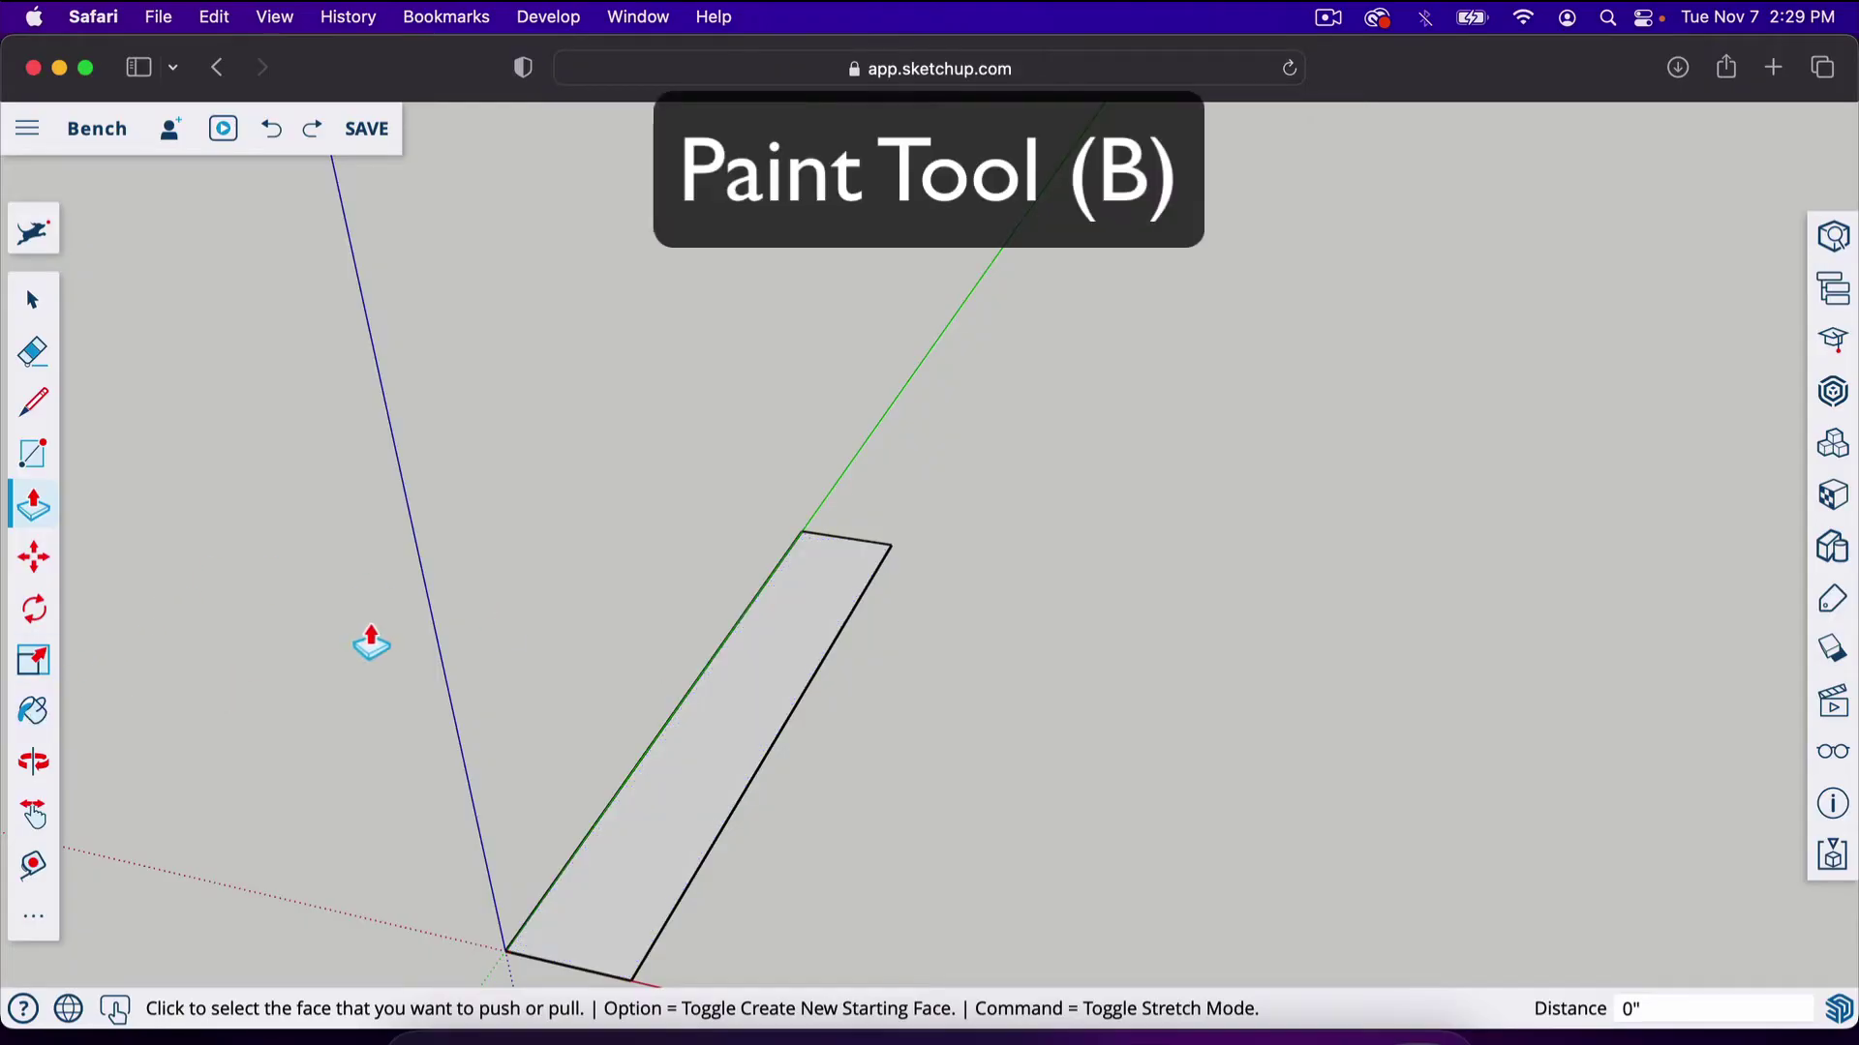
{"action": "key", "text": "b"}
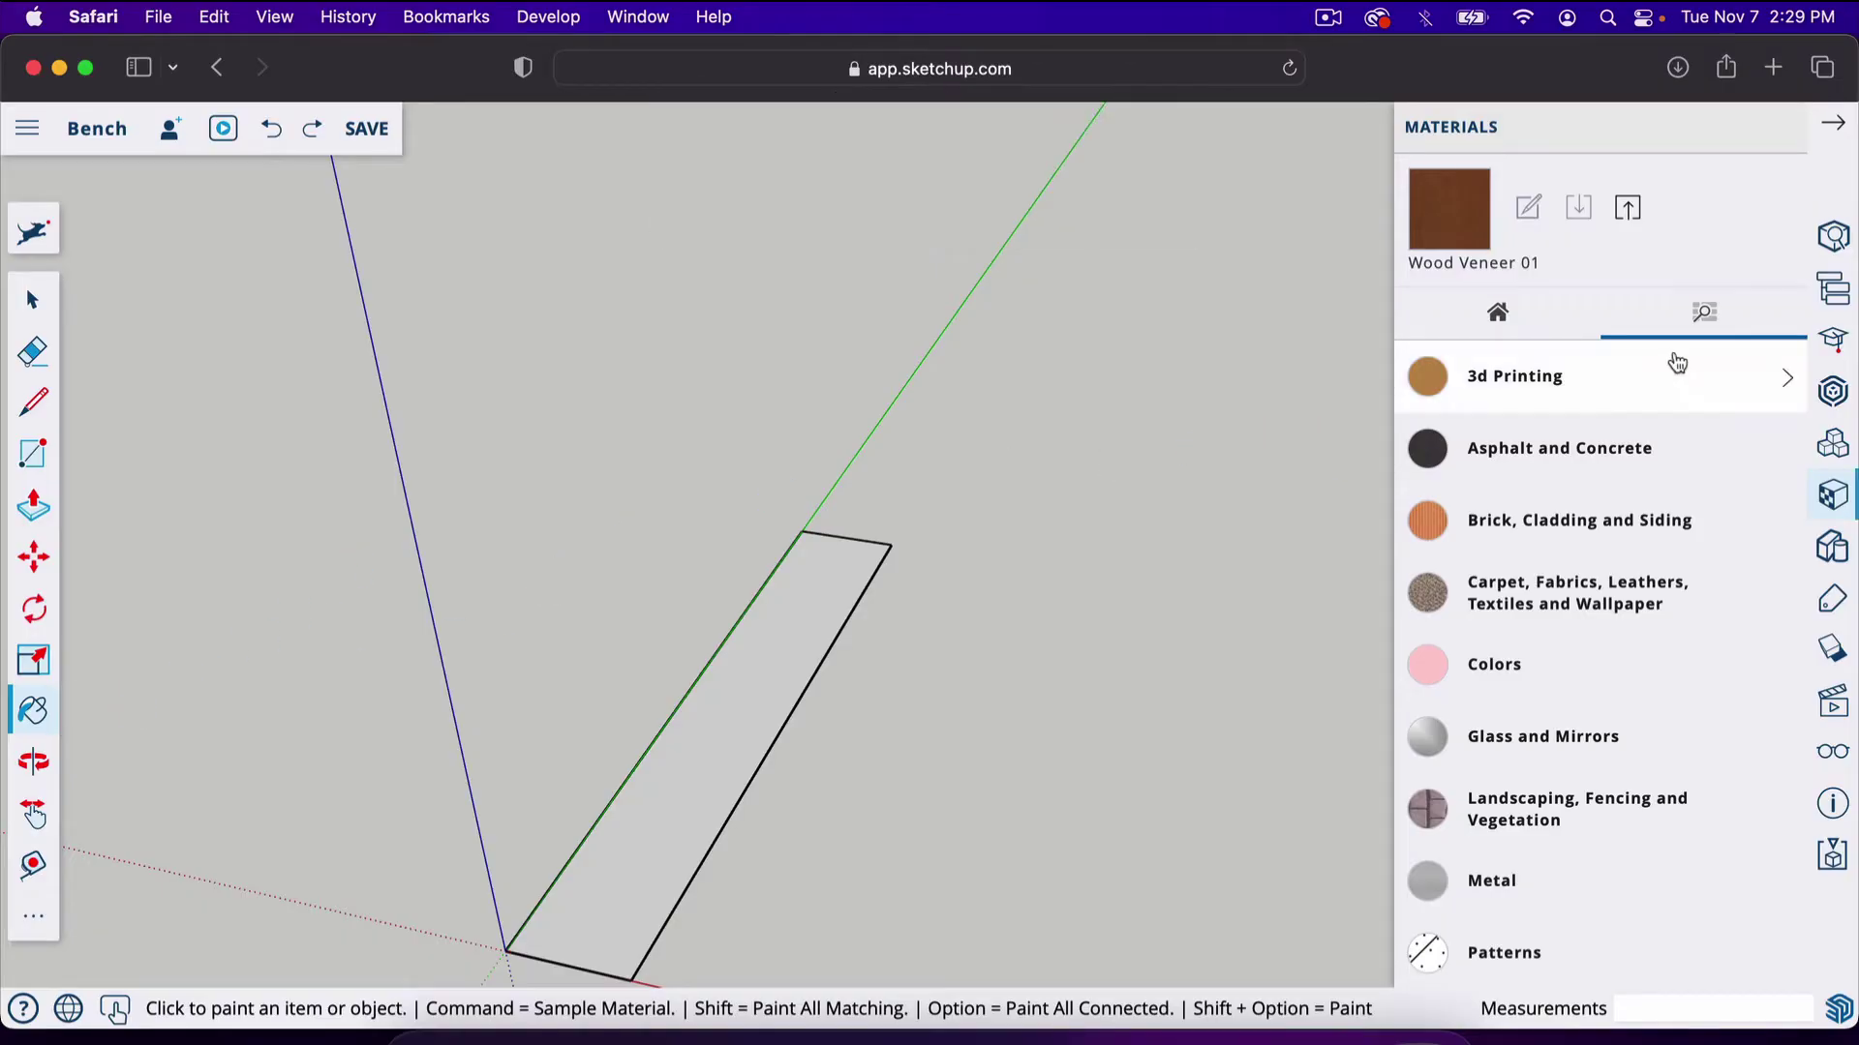
{"action": "left_click", "coordinate": [1547, 312]}
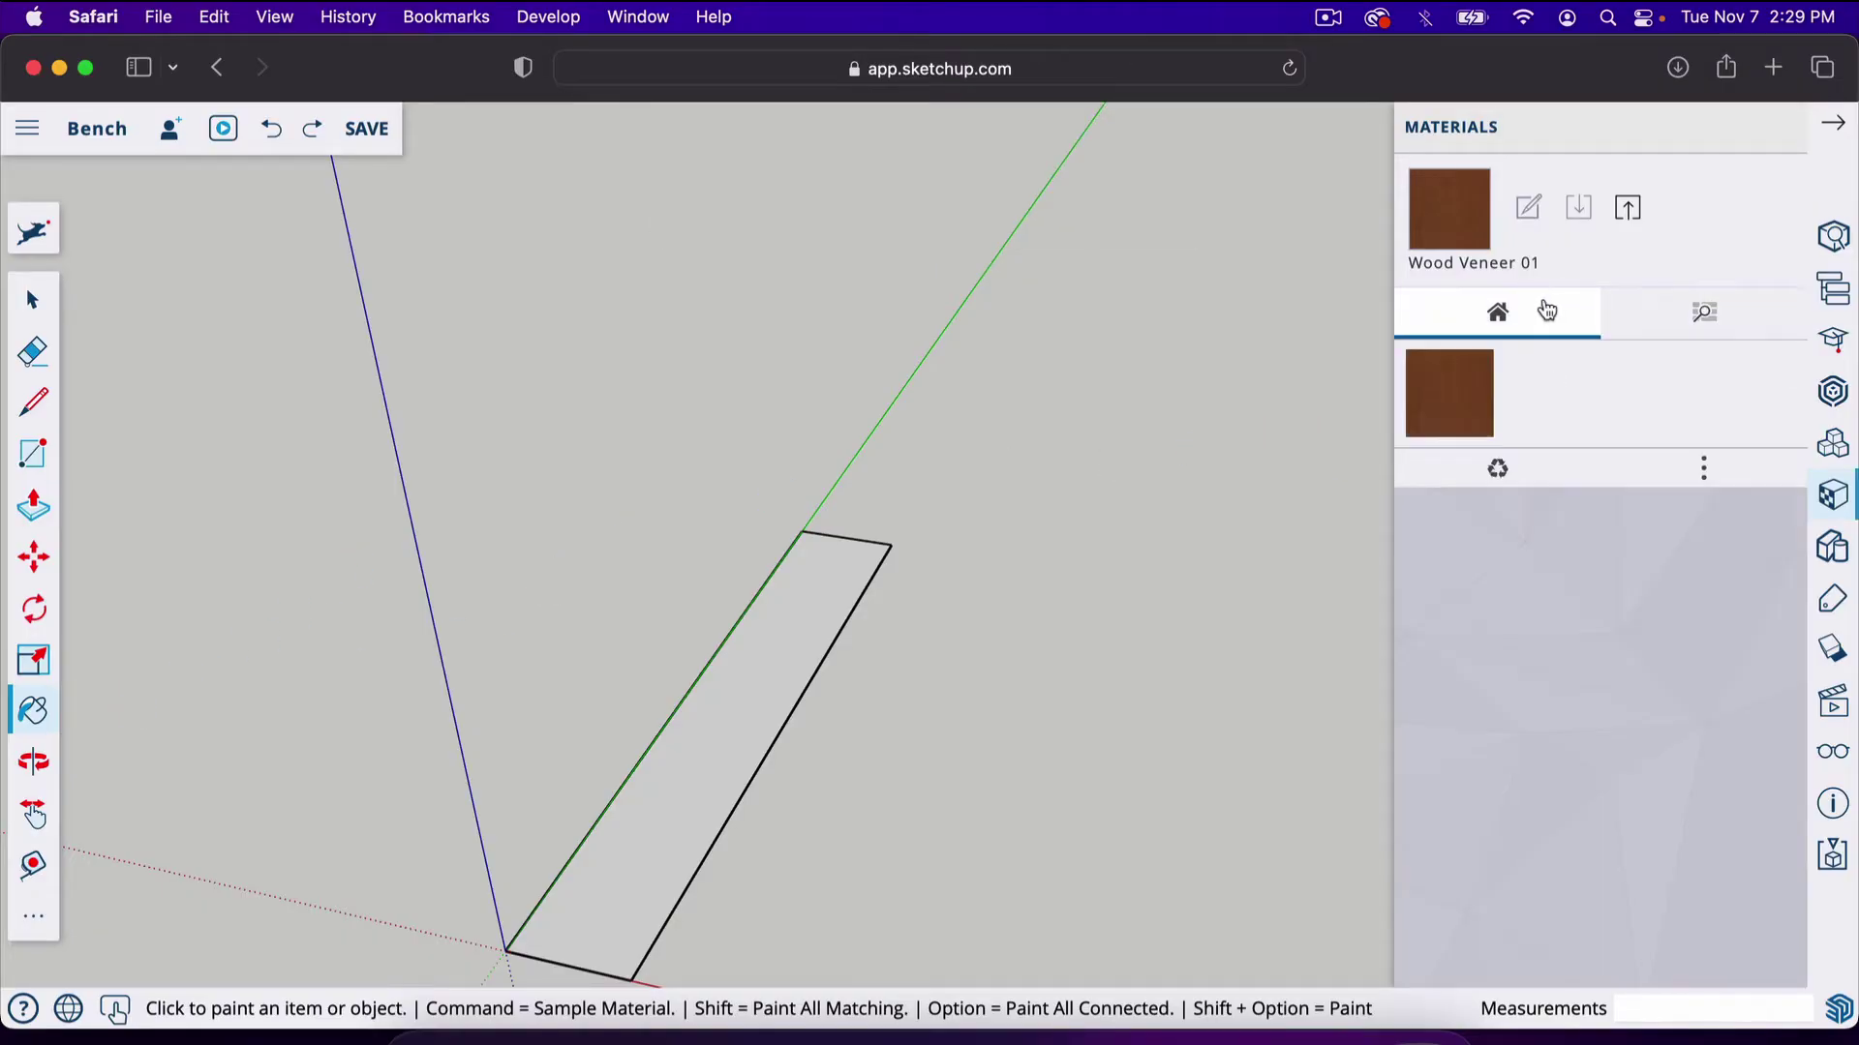
{"action": "left_click", "coordinate": [1712, 313]}
{"action": "scroll", "coordinate": [1693, 674], "scroll_direction": "down", "scroll_amount": 5}
{"action": "scroll", "coordinate": [1693, 678], "scroll_direction": "down", "scroll_amount": 4}
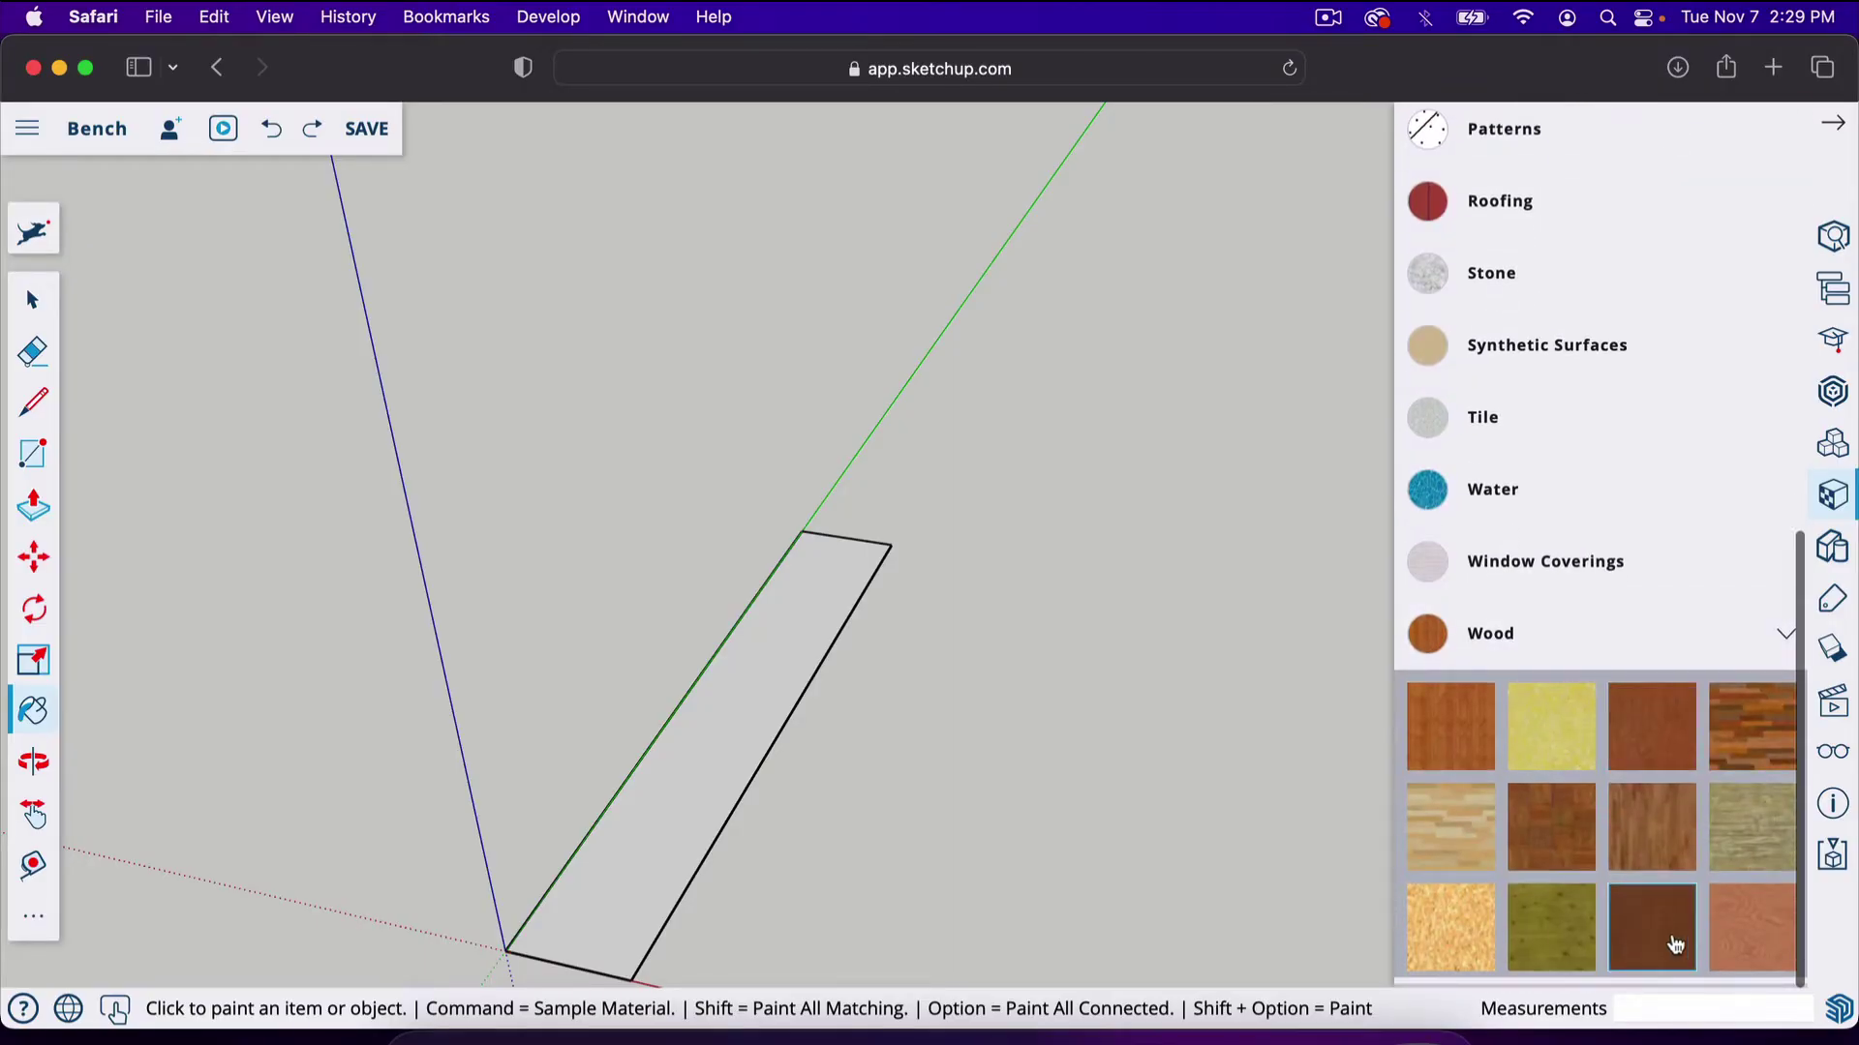
{"action": "scroll", "coordinate": [1675, 291], "scroll_direction": "up", "scroll_amount": 10}
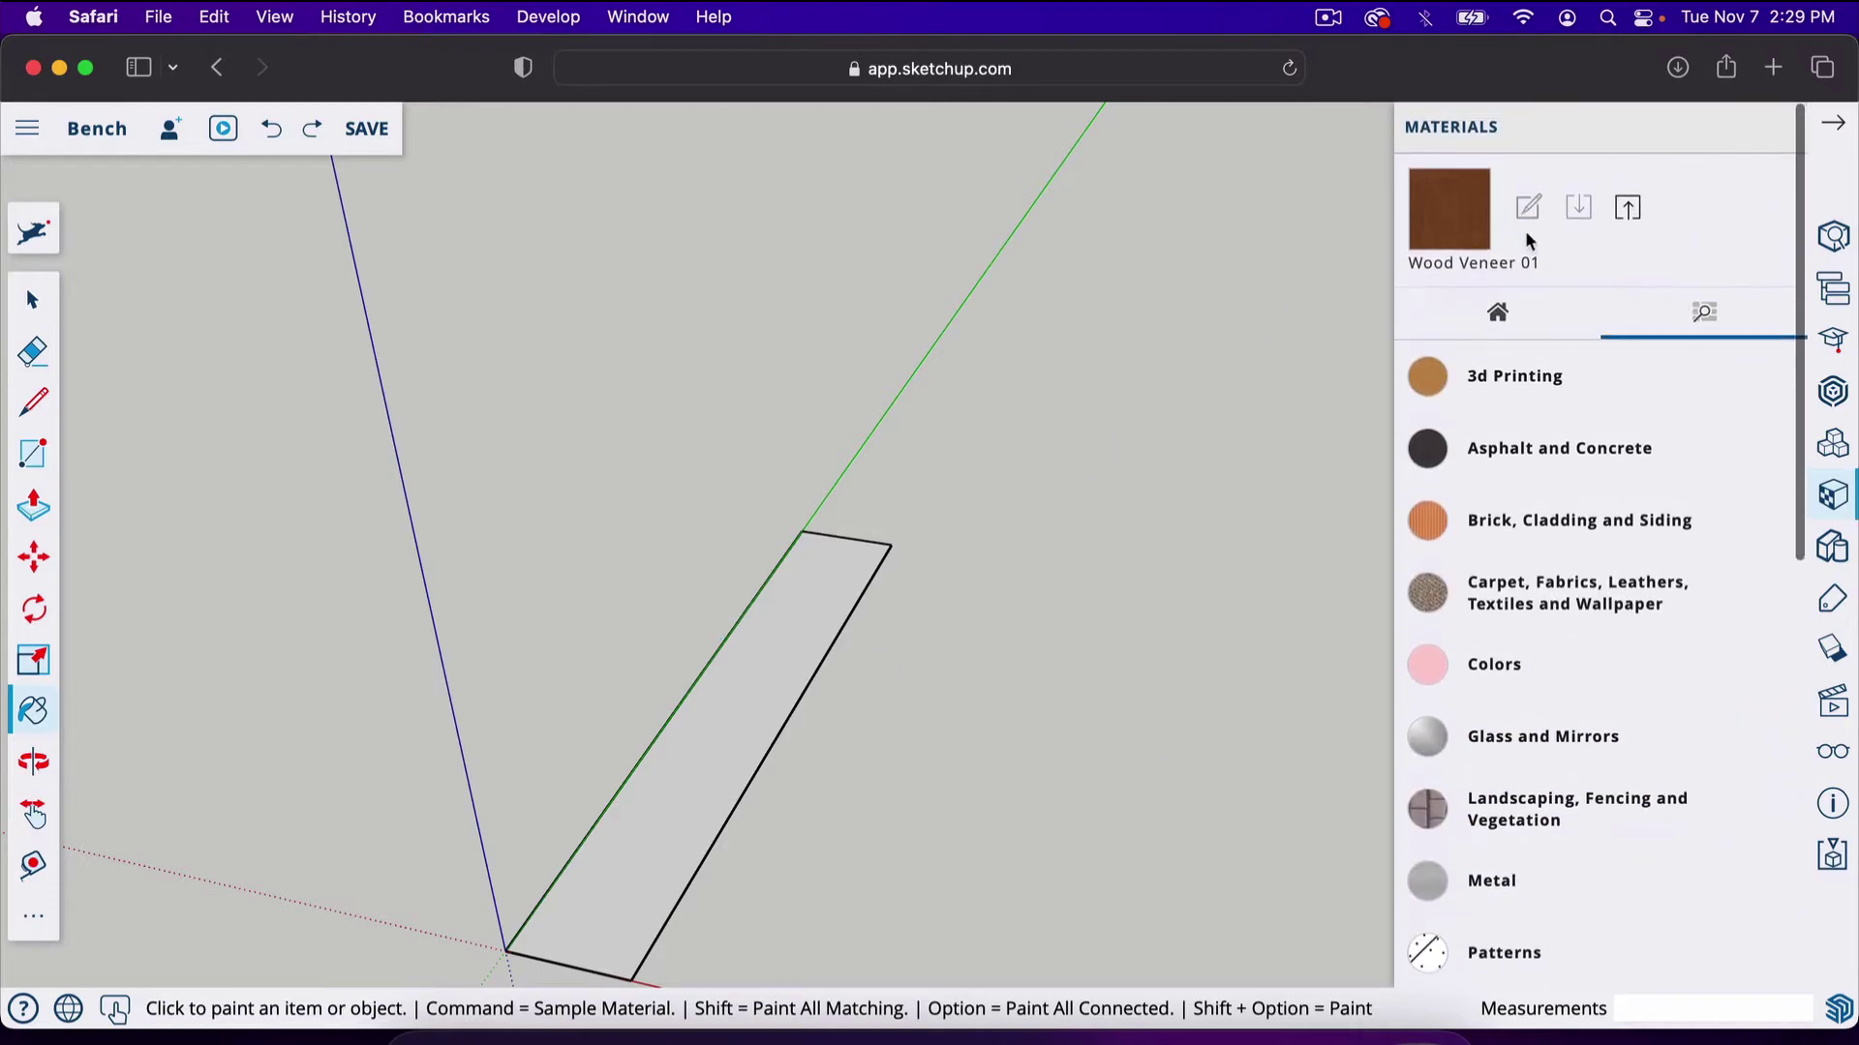
{"action": "left_click", "coordinate": [822, 594]}
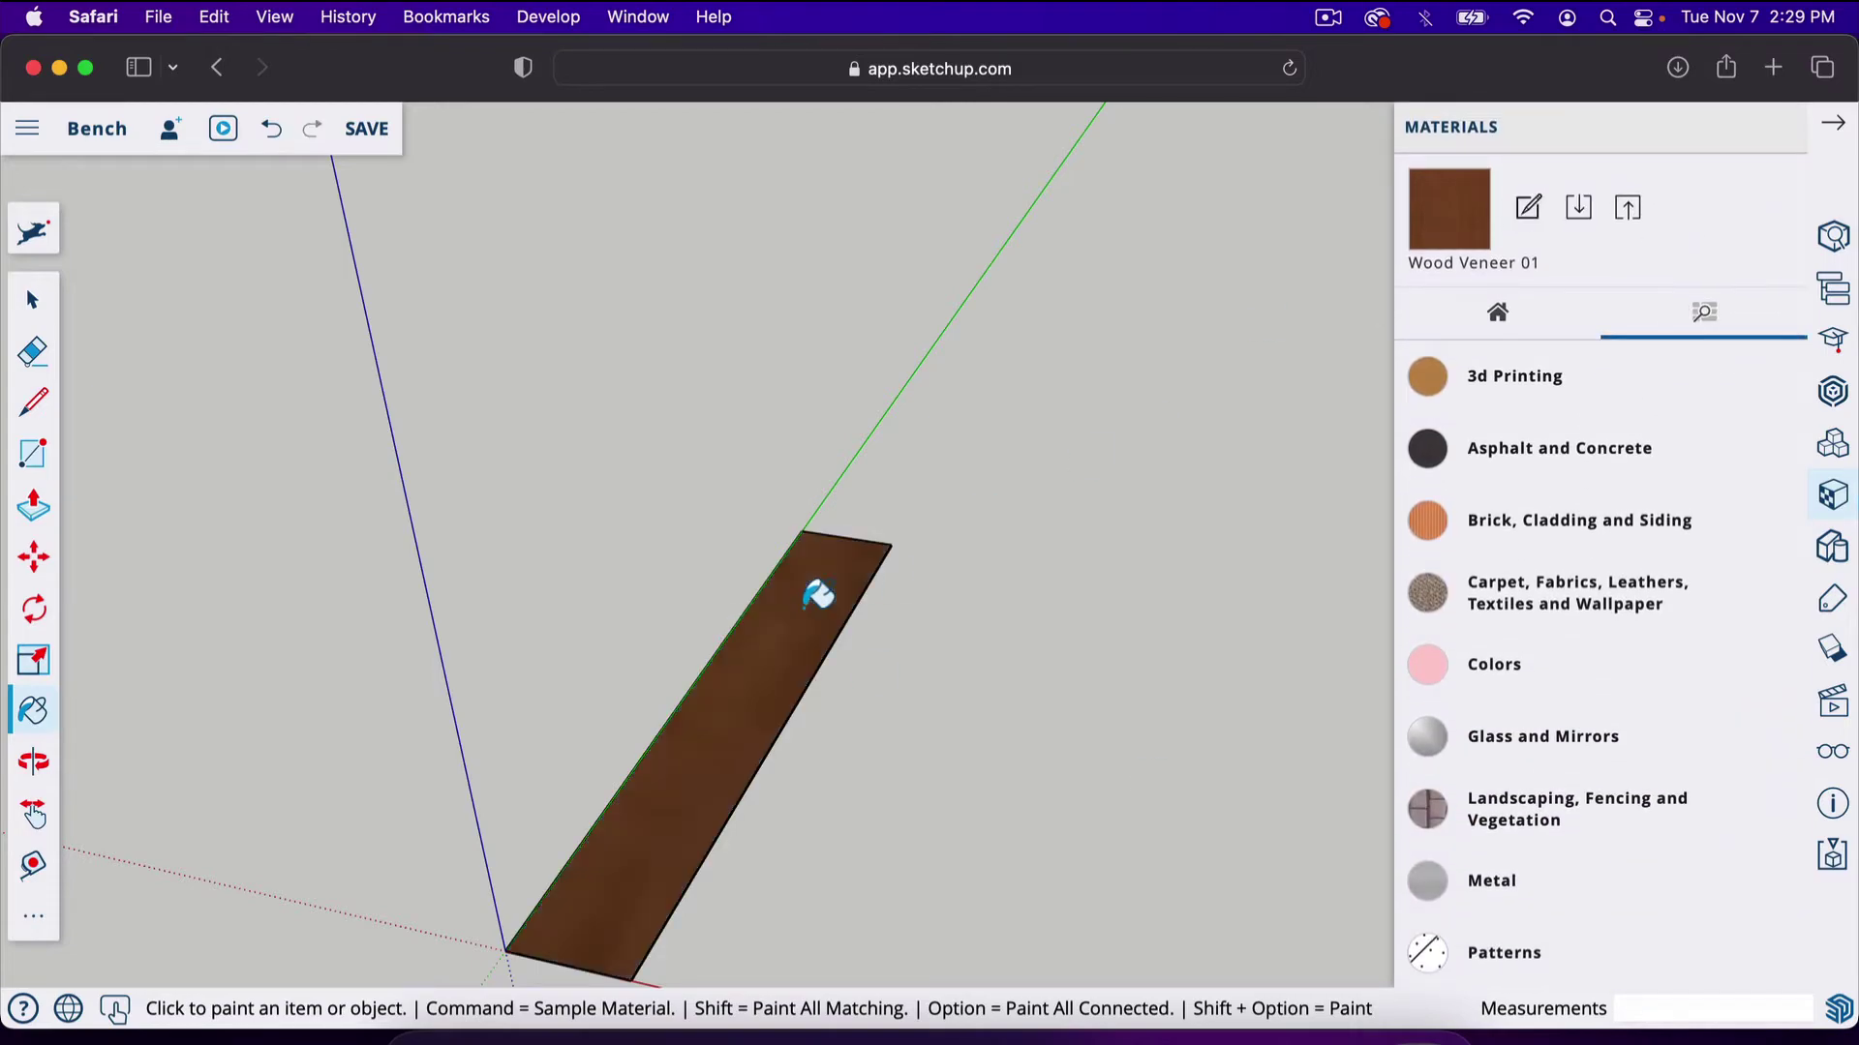
{"action": "left_click", "coordinate": [1836, 127]}
Push/pull the wood face up 20 inches (1'8") into an upright board
{"action": "key", "text": "p"}
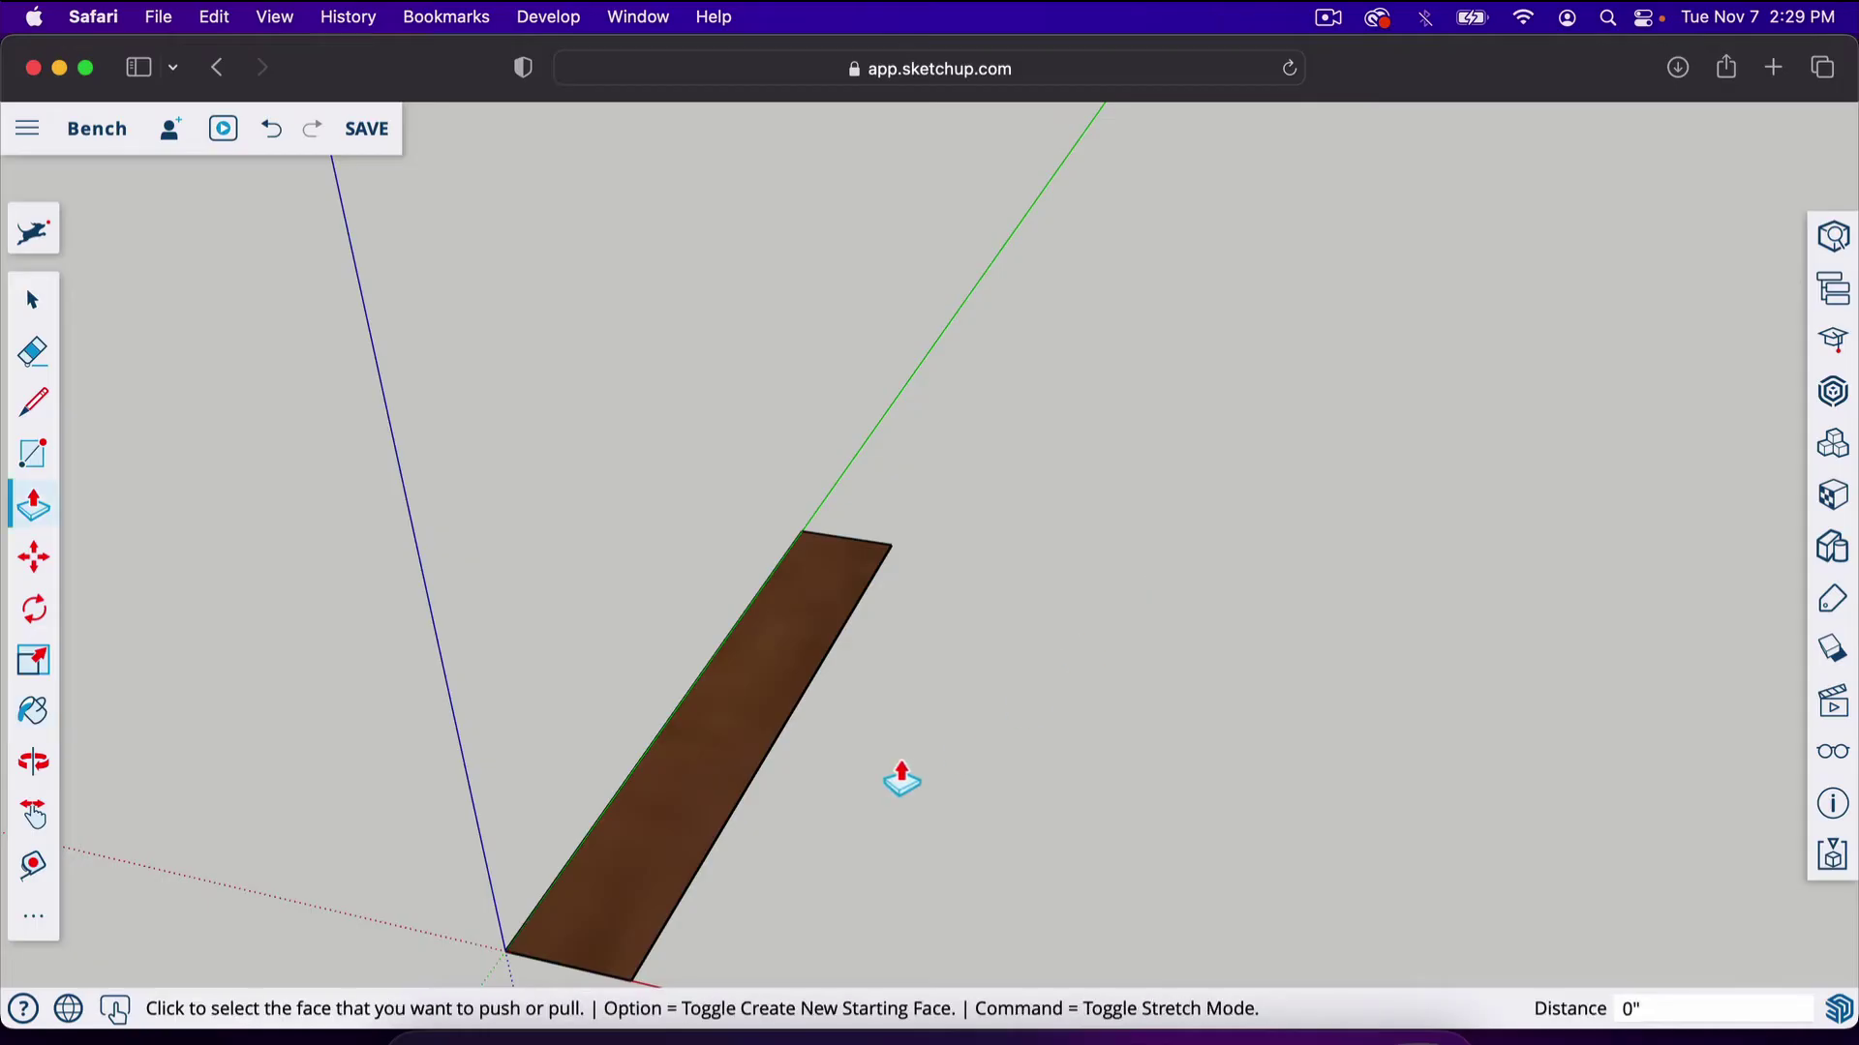
{"action": "left_click", "coordinate": [751, 767]}
{"action": "left_click", "coordinate": [746, 577]}
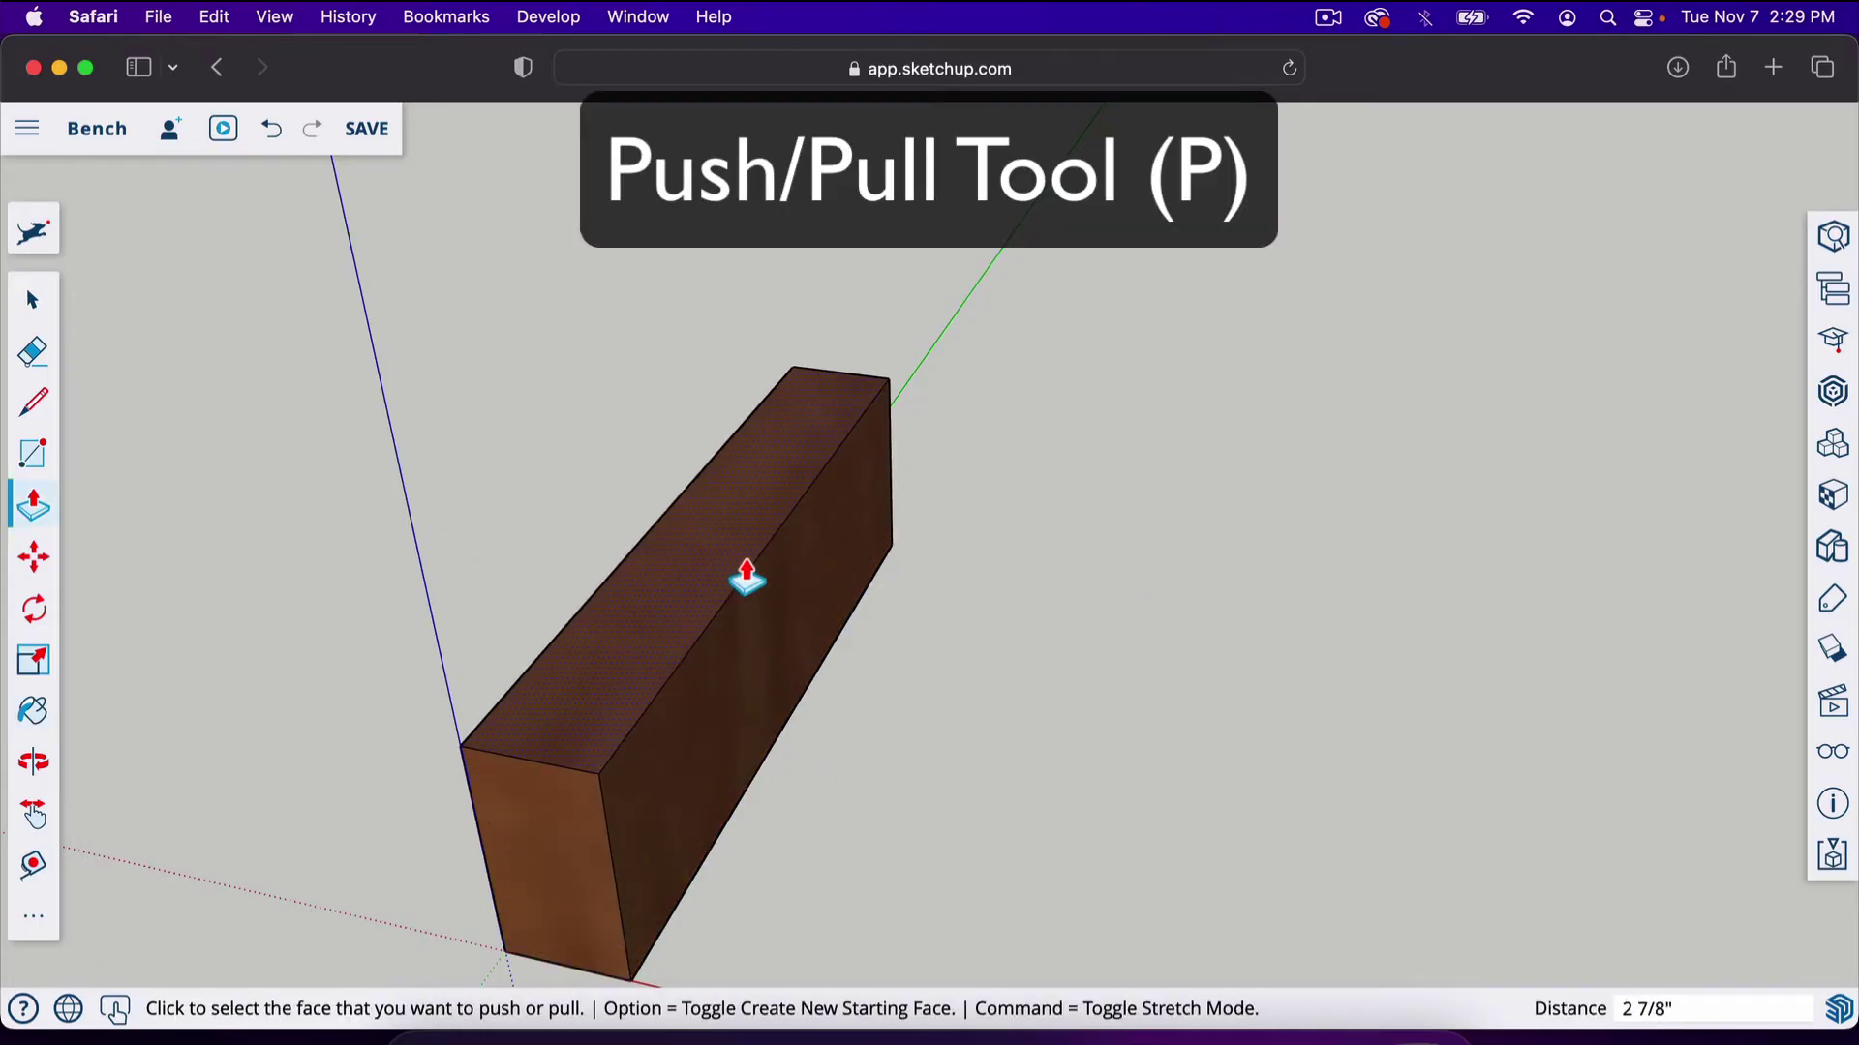
{"action": "type", "text": "20"}
{"action": "key", "text": "Return"}
{"action": "scroll", "coordinate": [539, 706], "scroll_direction": "down", "scroll_amount": 5}
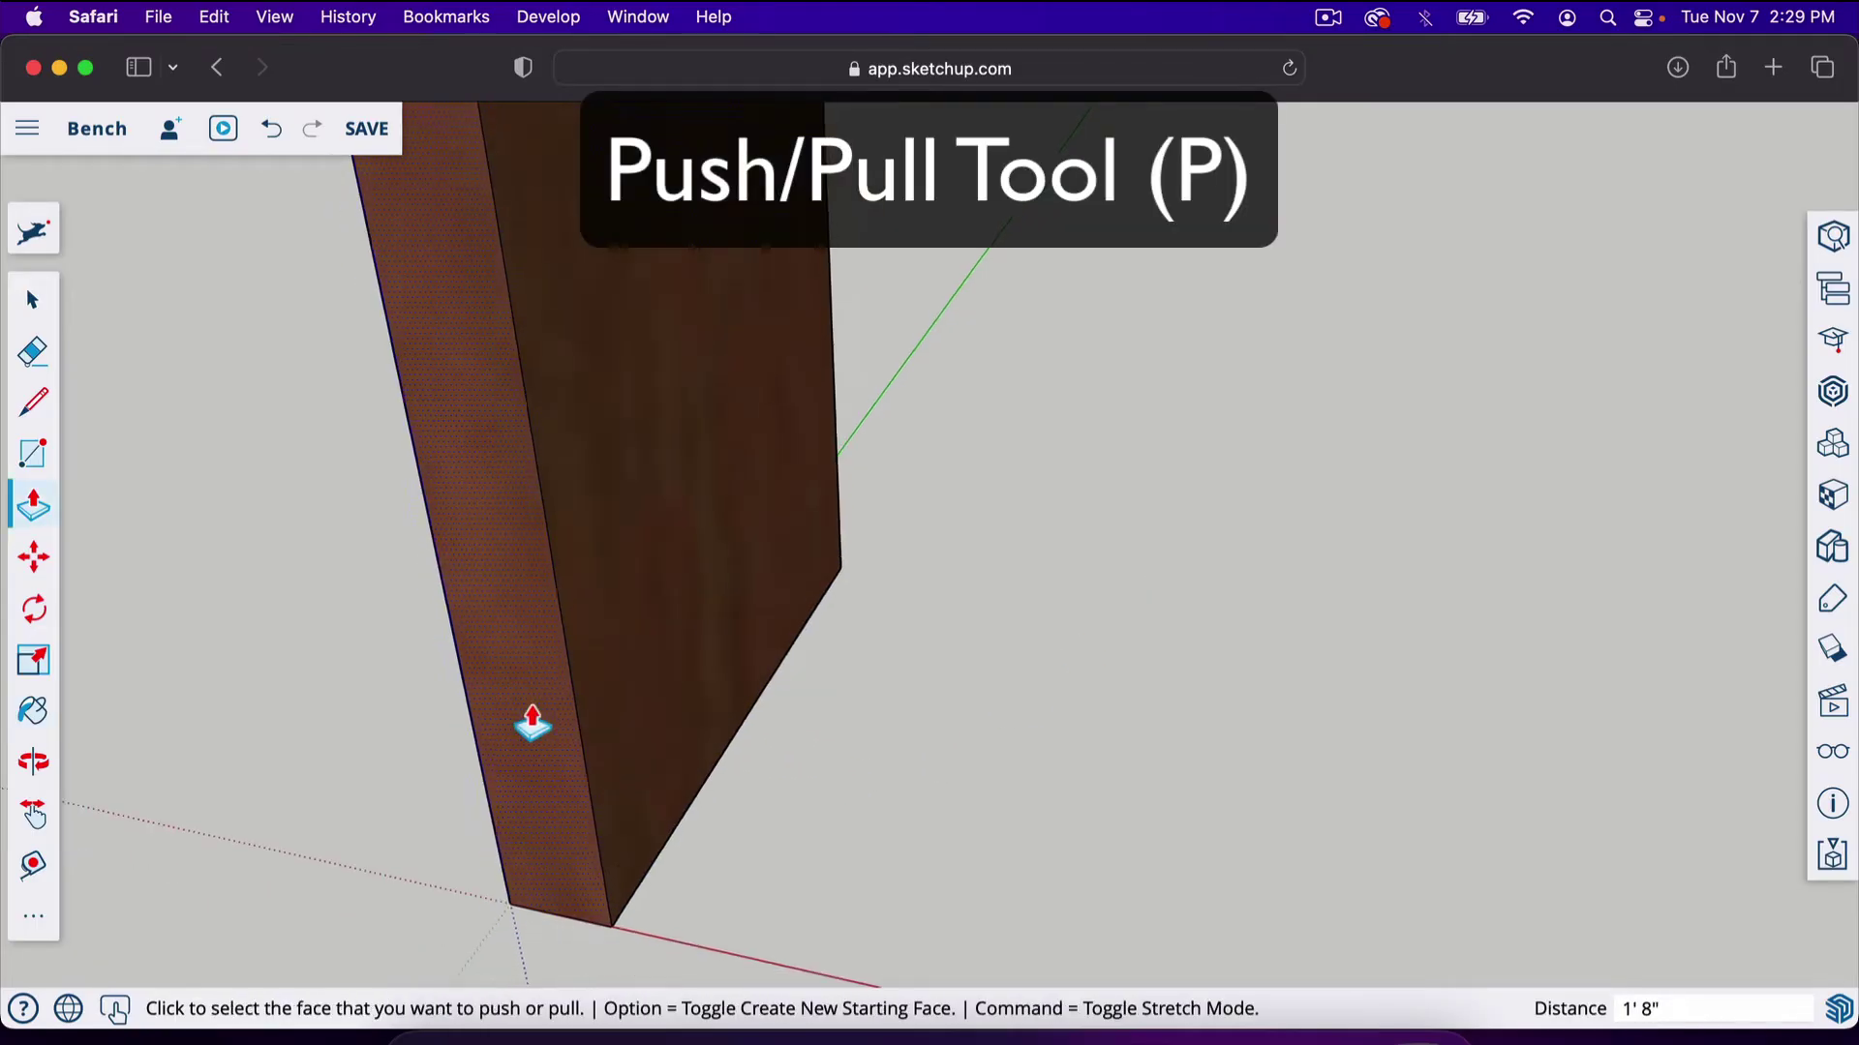
{"action": "scroll", "coordinate": [532, 724], "scroll_direction": "down", "scroll_amount": 2}
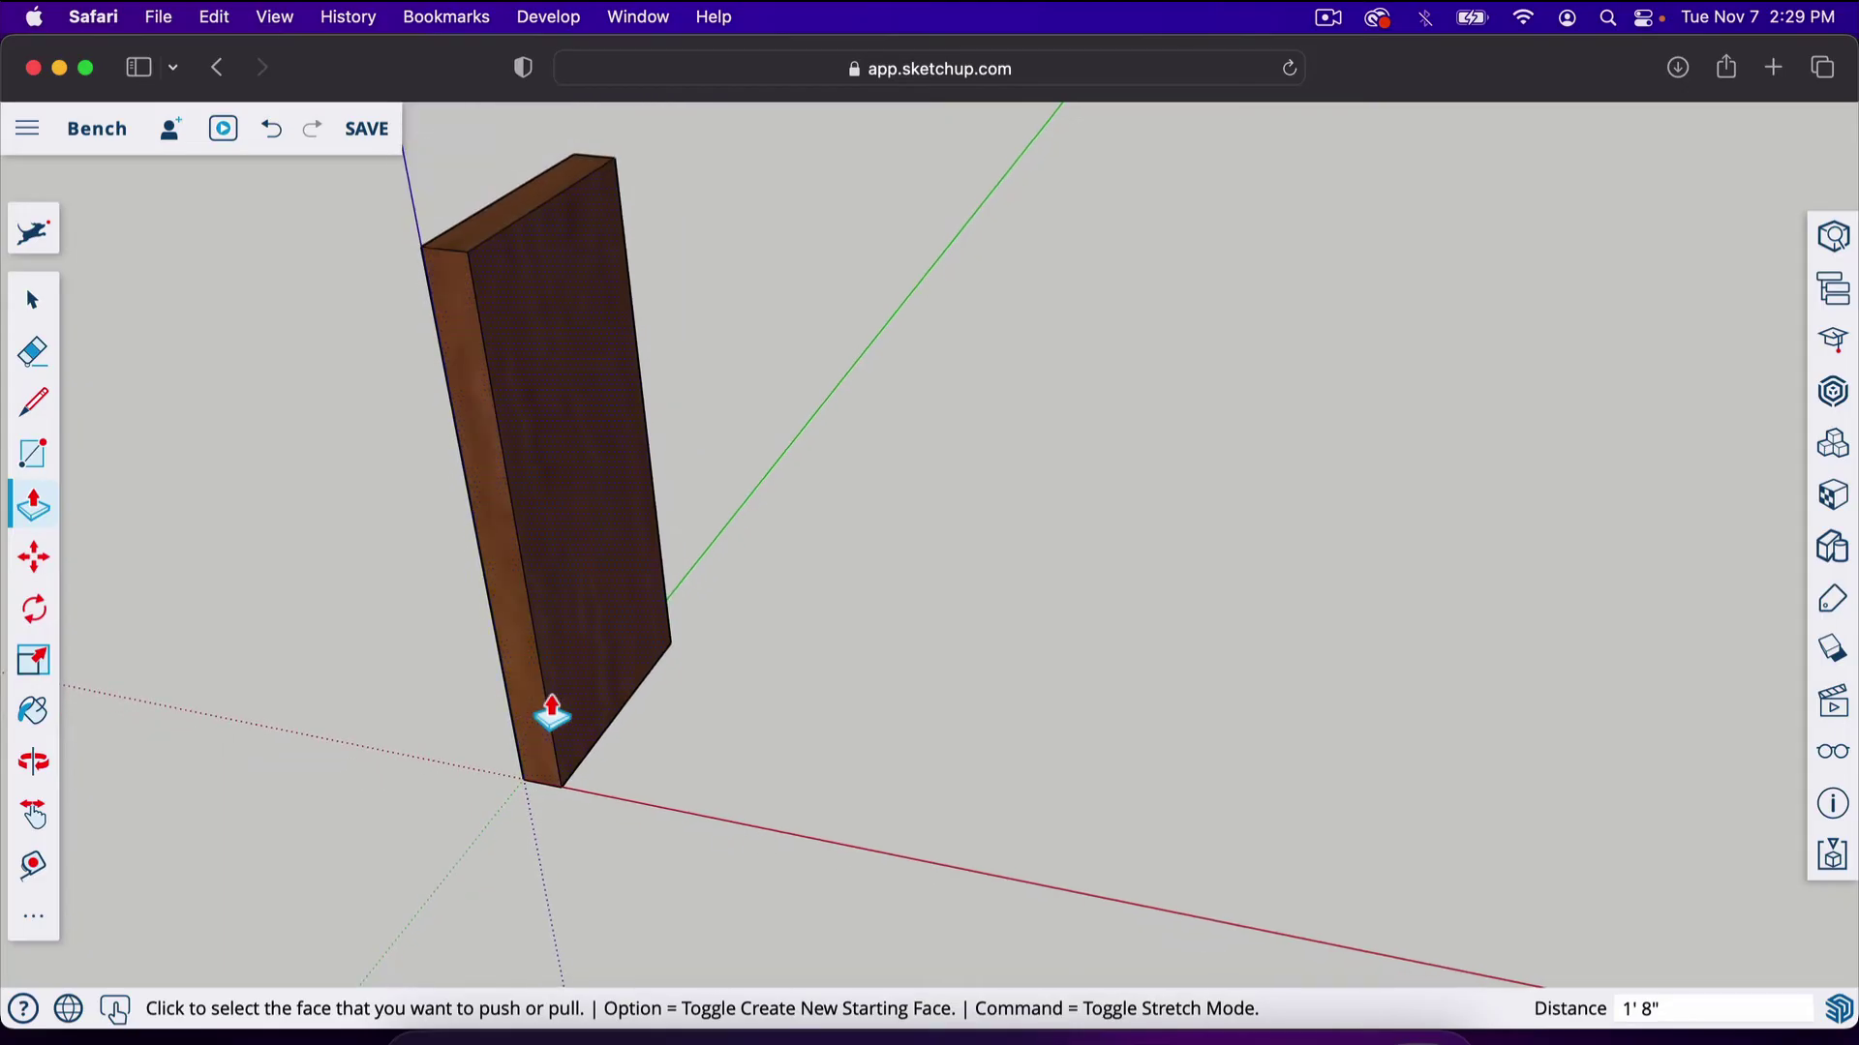
Orbit around the new board, close the materials panel and deselect the board
{"action": "key", "text": "space"}
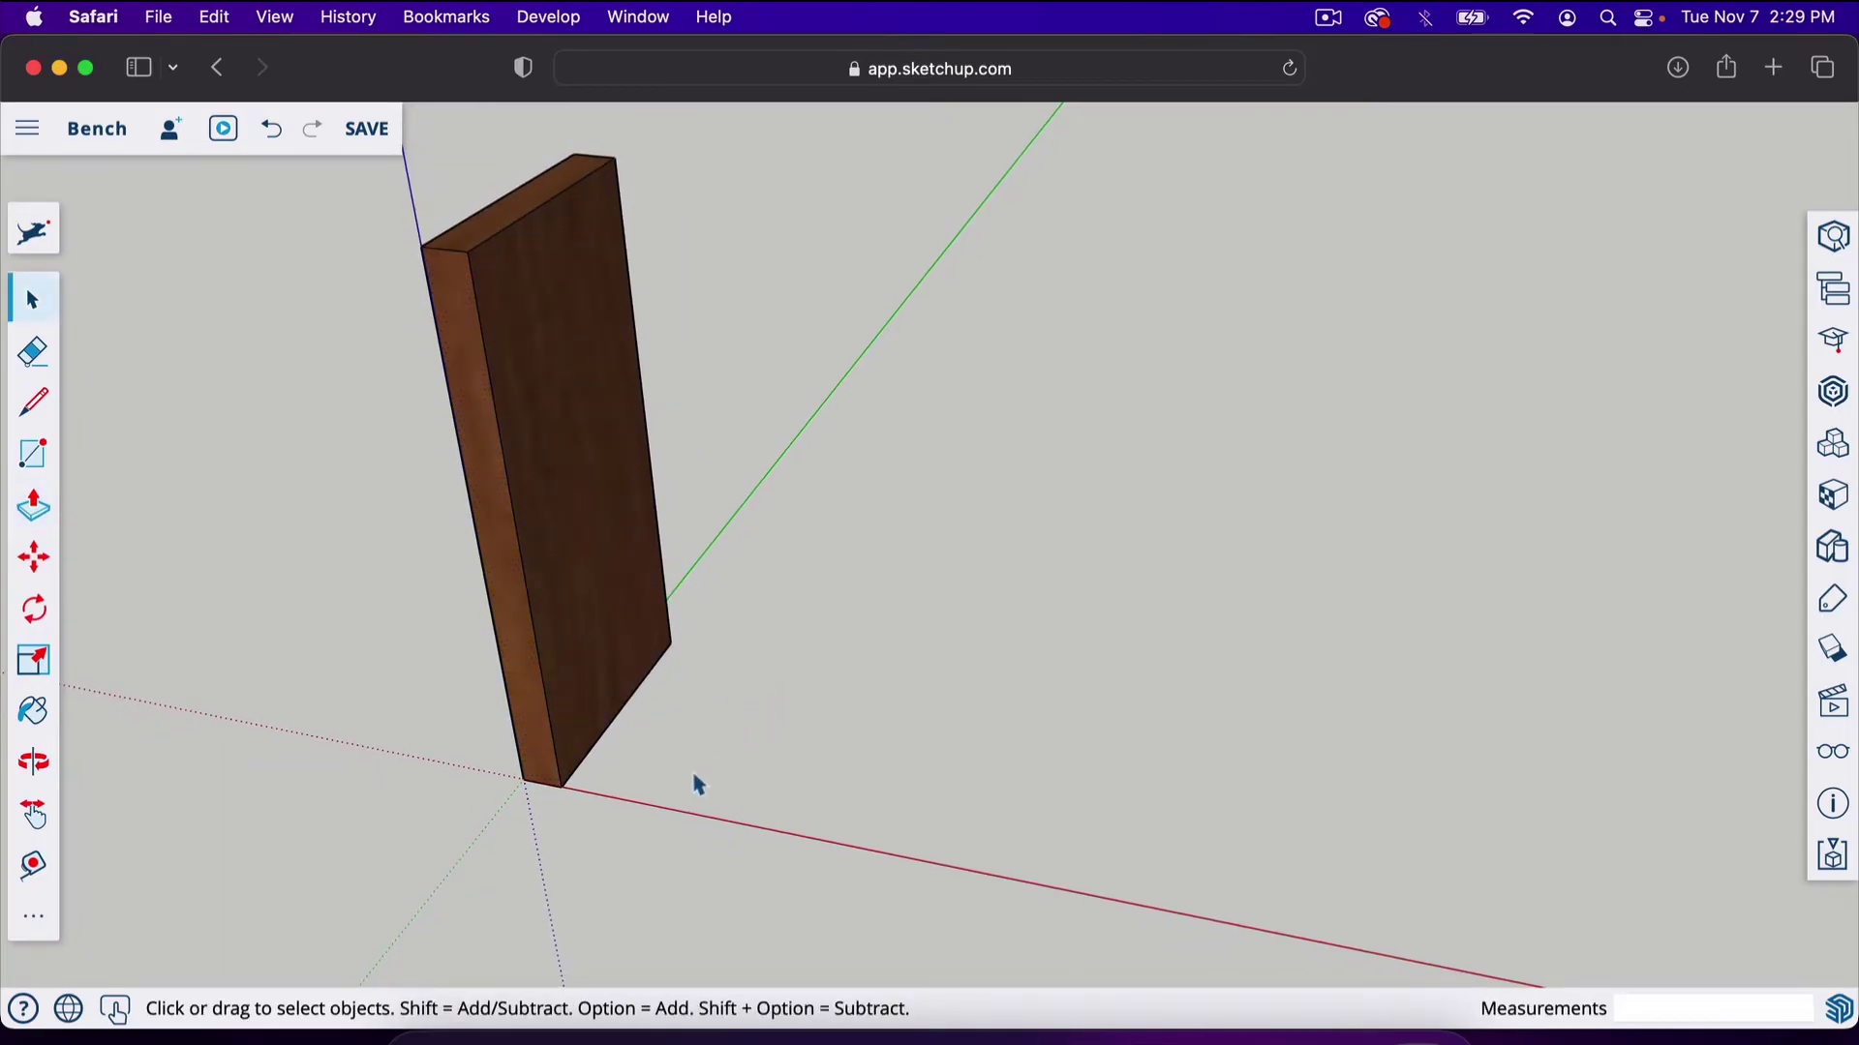
{"action": "key", "text": "o"}
{"action": "left_click_drag", "start_coordinate": [652, 788], "coordinate": [722, 740]}
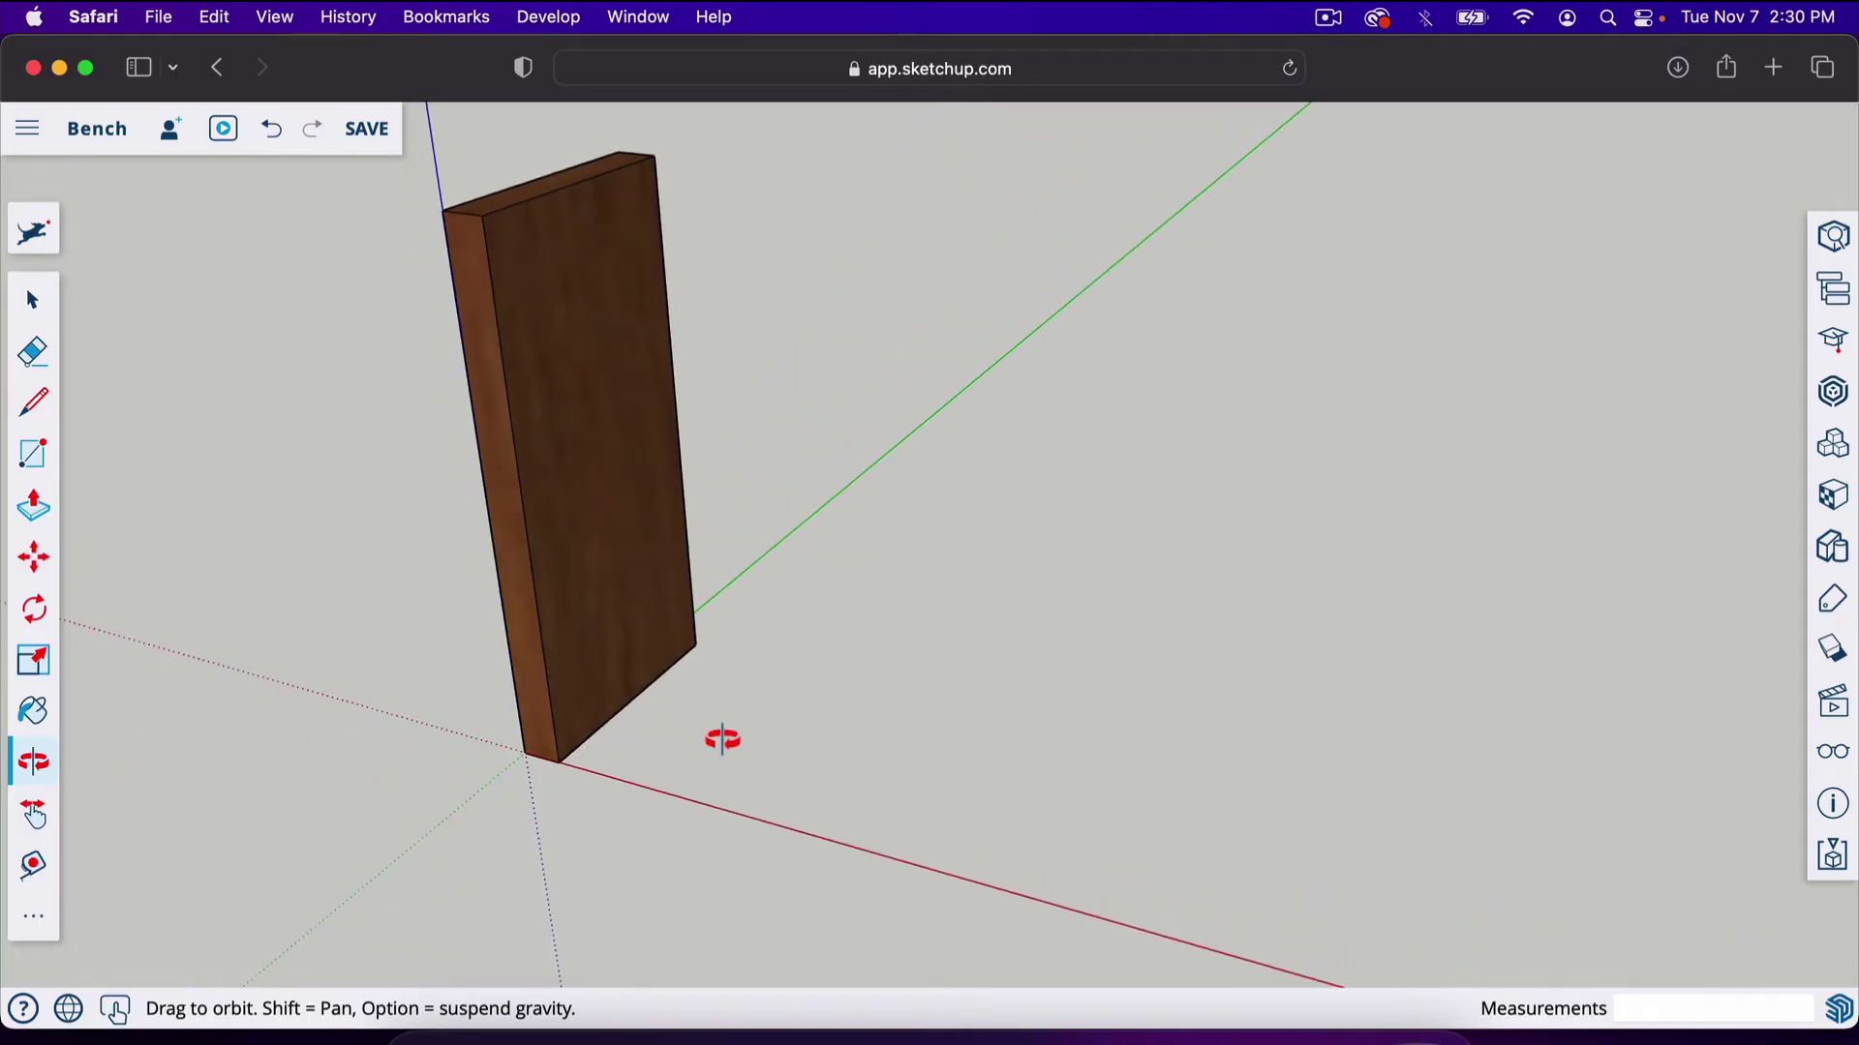
{"action": "key", "text": "space"}
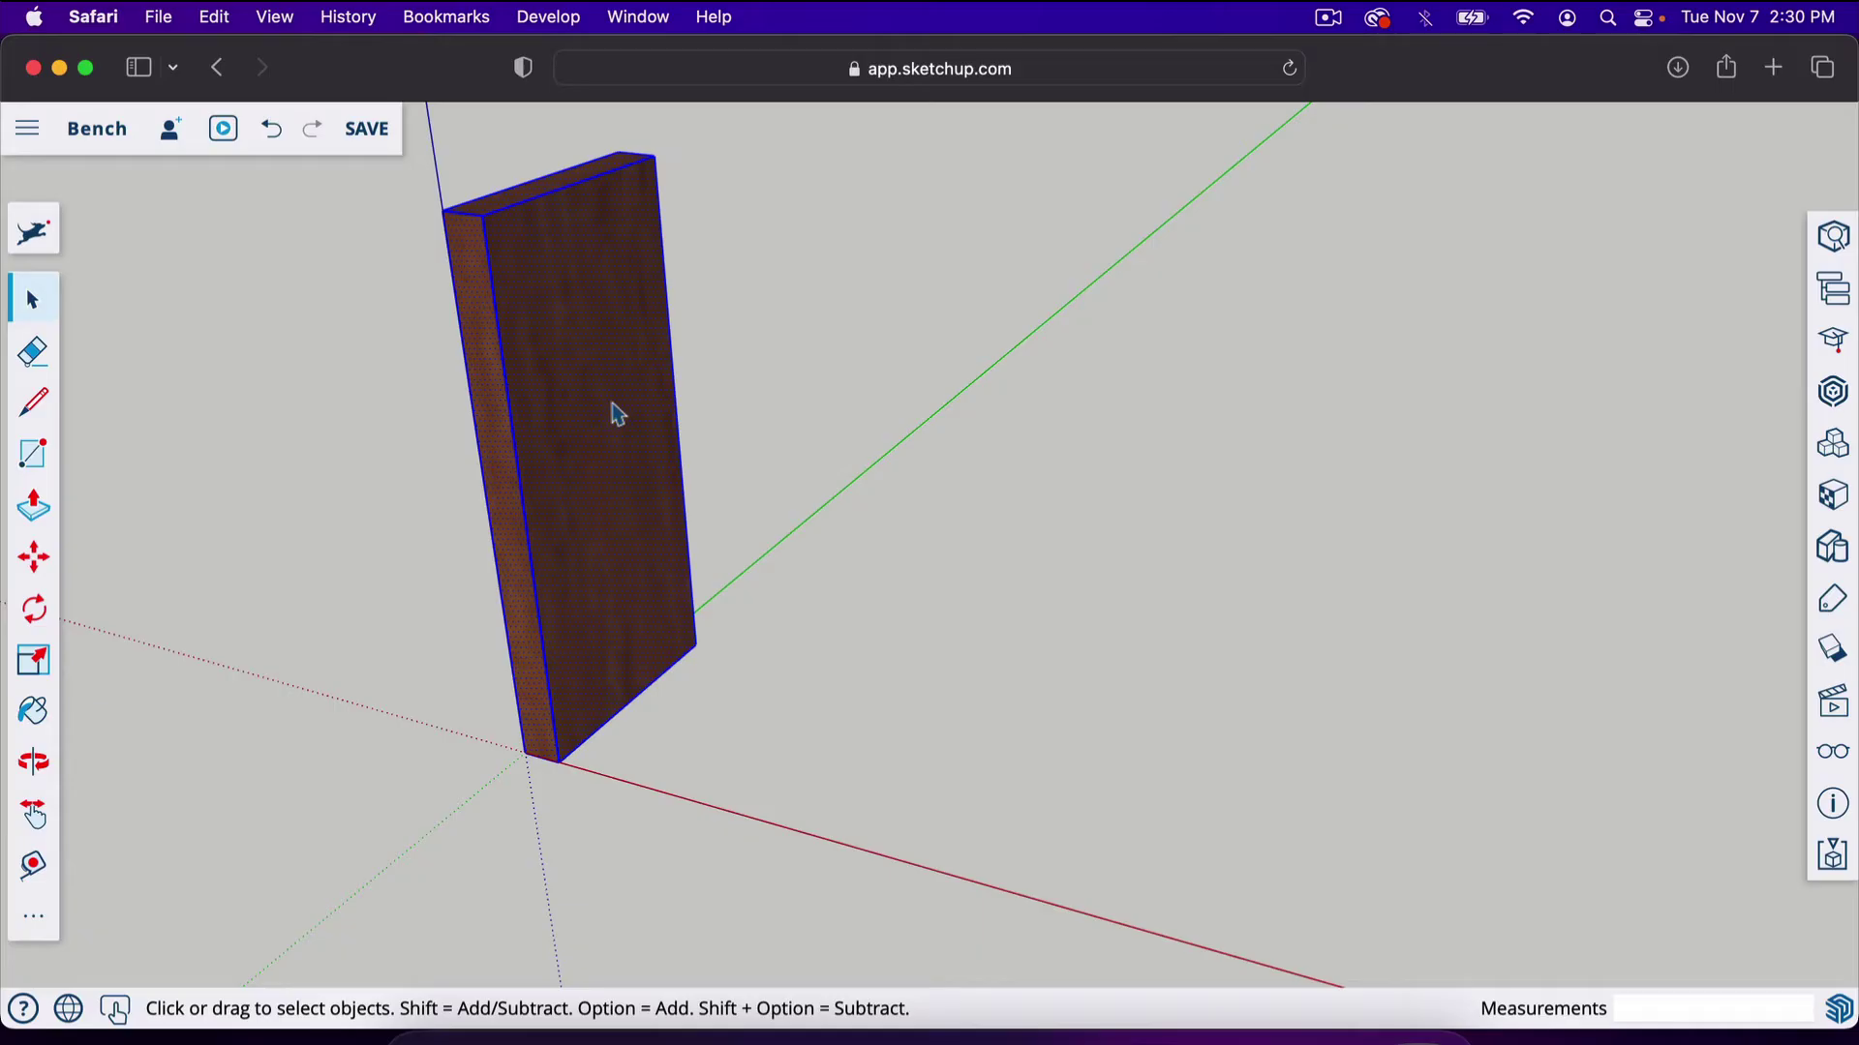
{"action": "key", "text": "b"}
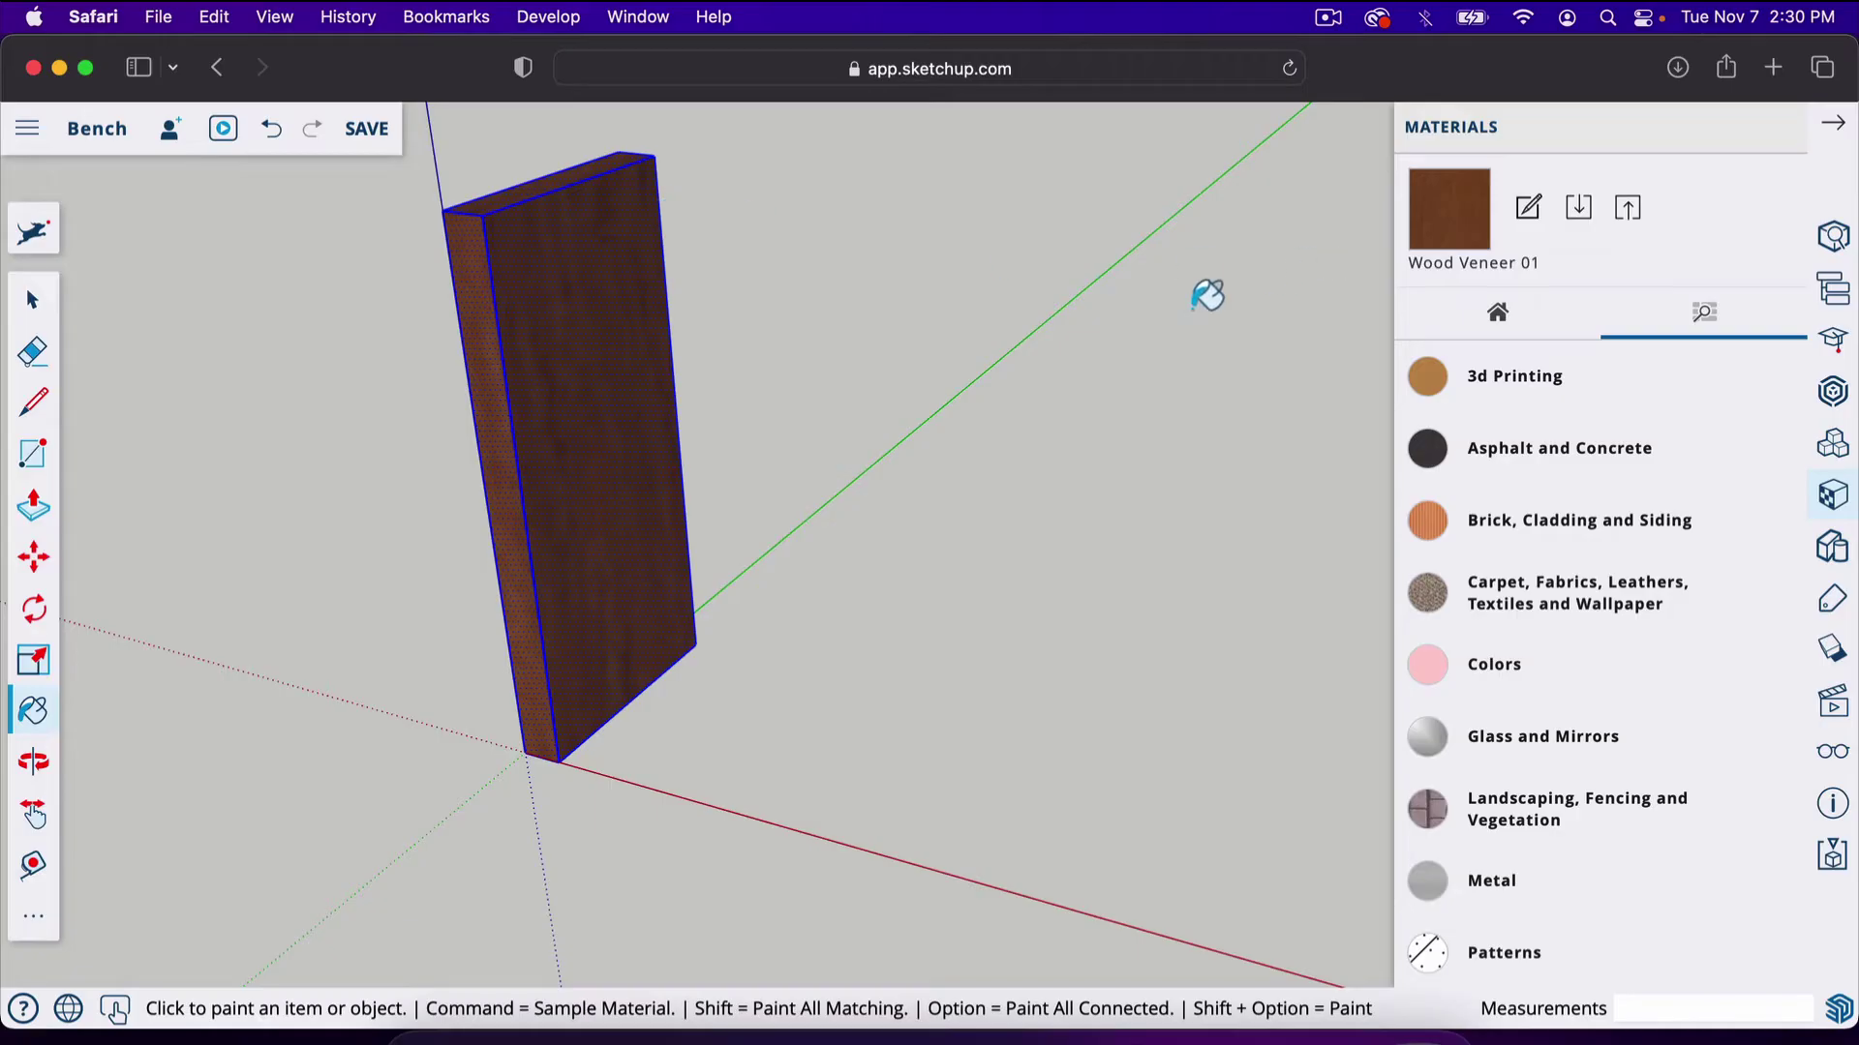
{"action": "left_click", "coordinate": [1833, 127]}
{"action": "key", "text": "space"}
{"action": "left_click", "coordinate": [824, 442]}
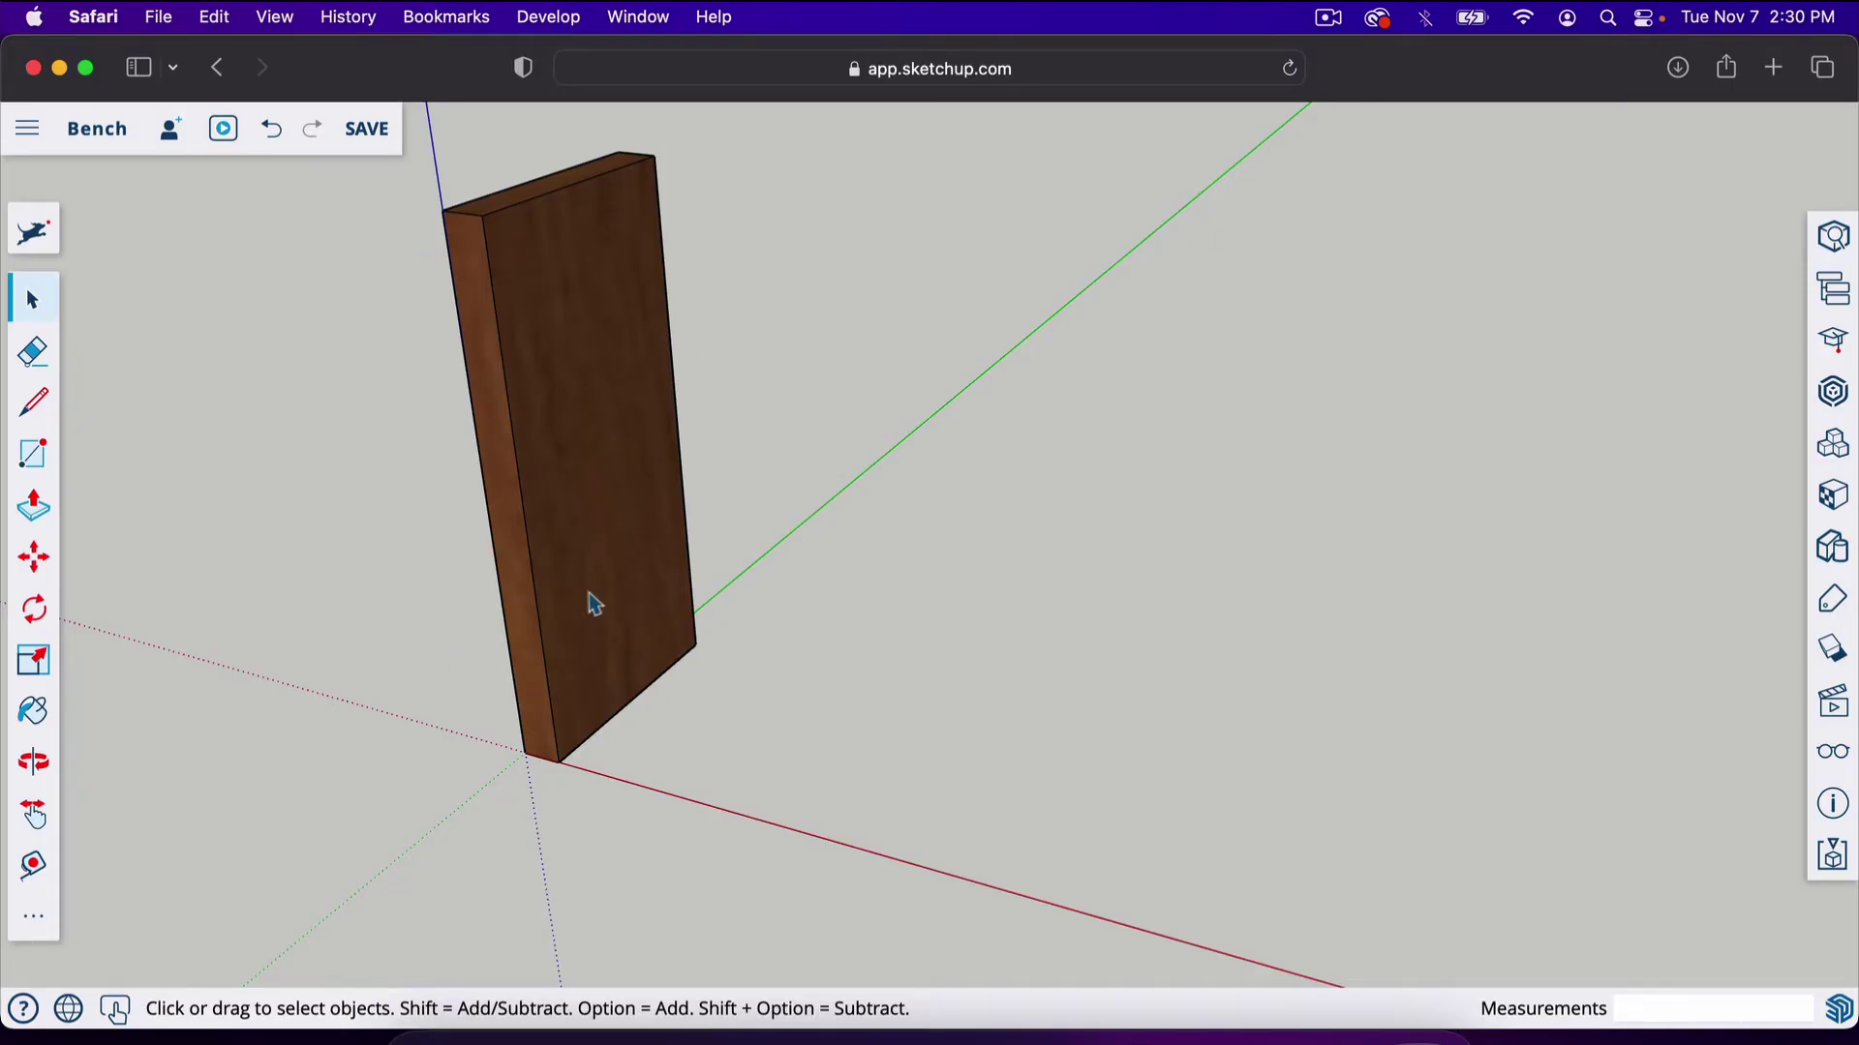
Place guides 8.5" and 10" up from the board's bottom edge
{"action": "scroll", "coordinate": [627, 713], "scroll_direction": "up", "scroll_amount": 5}
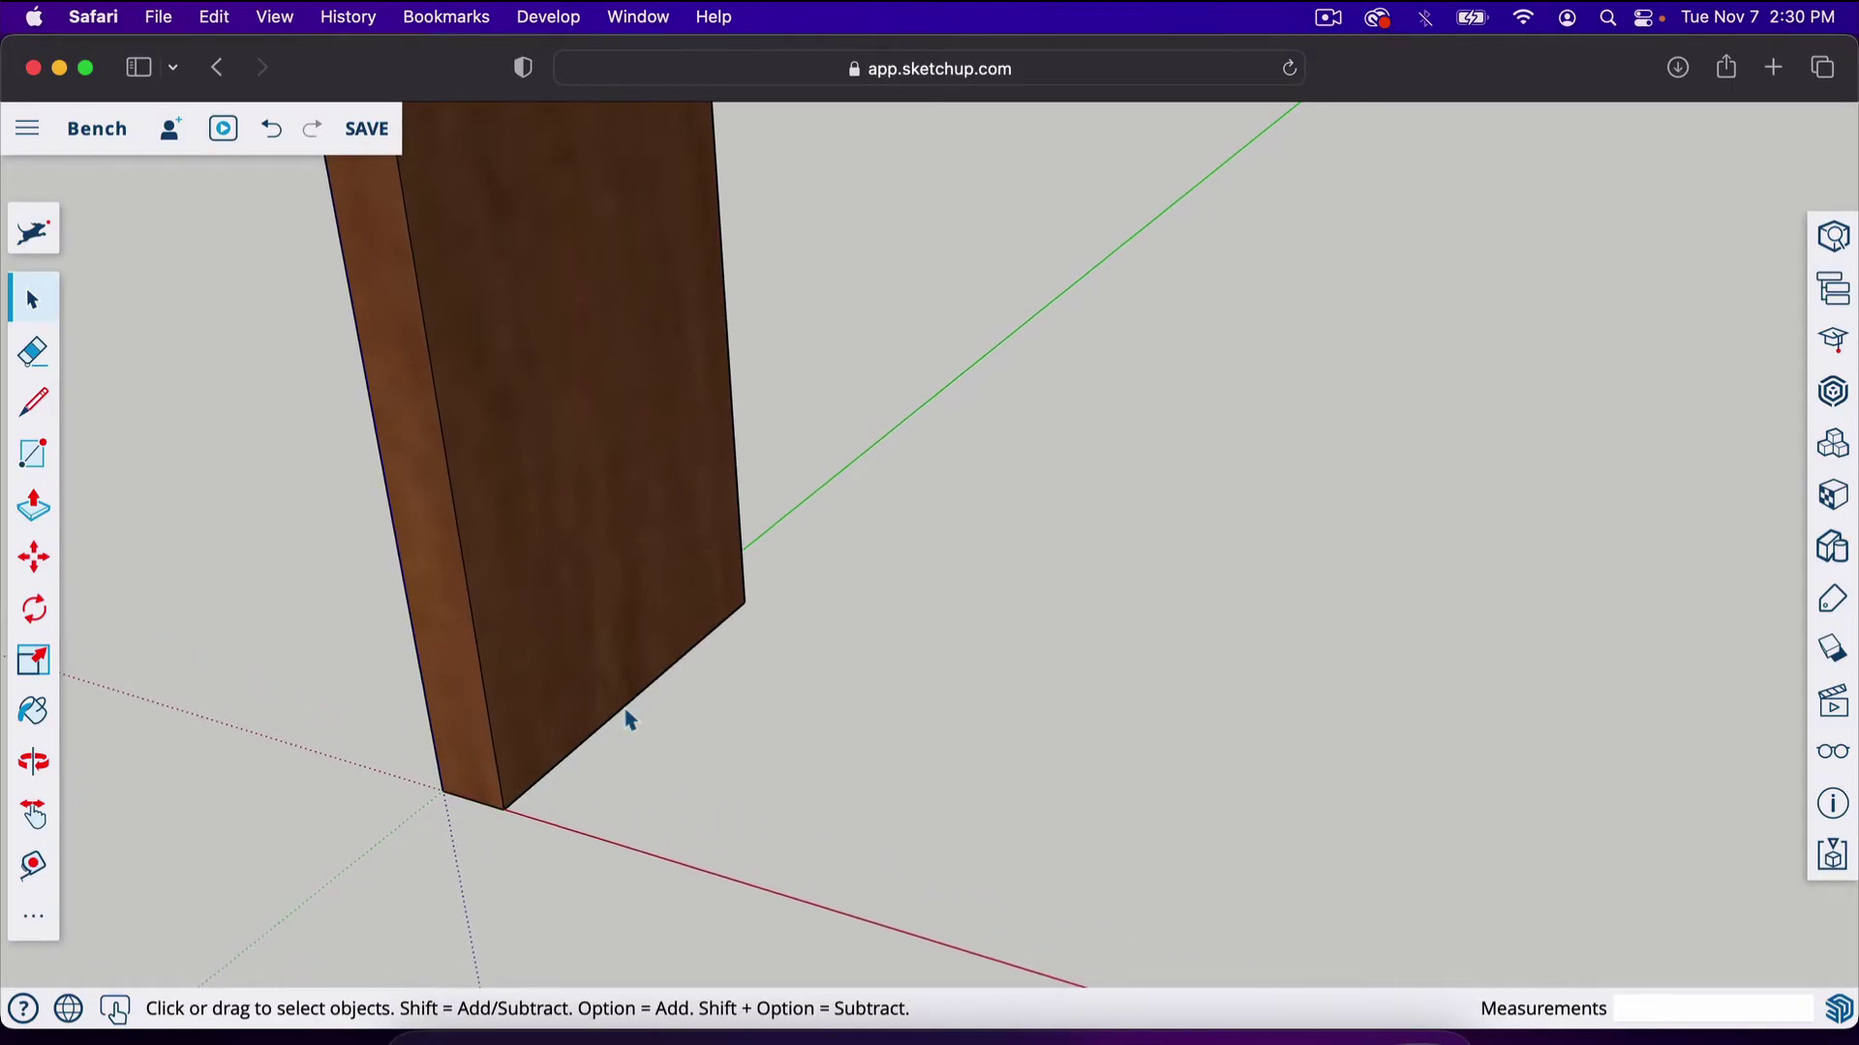
{"action": "key", "text": "t"}
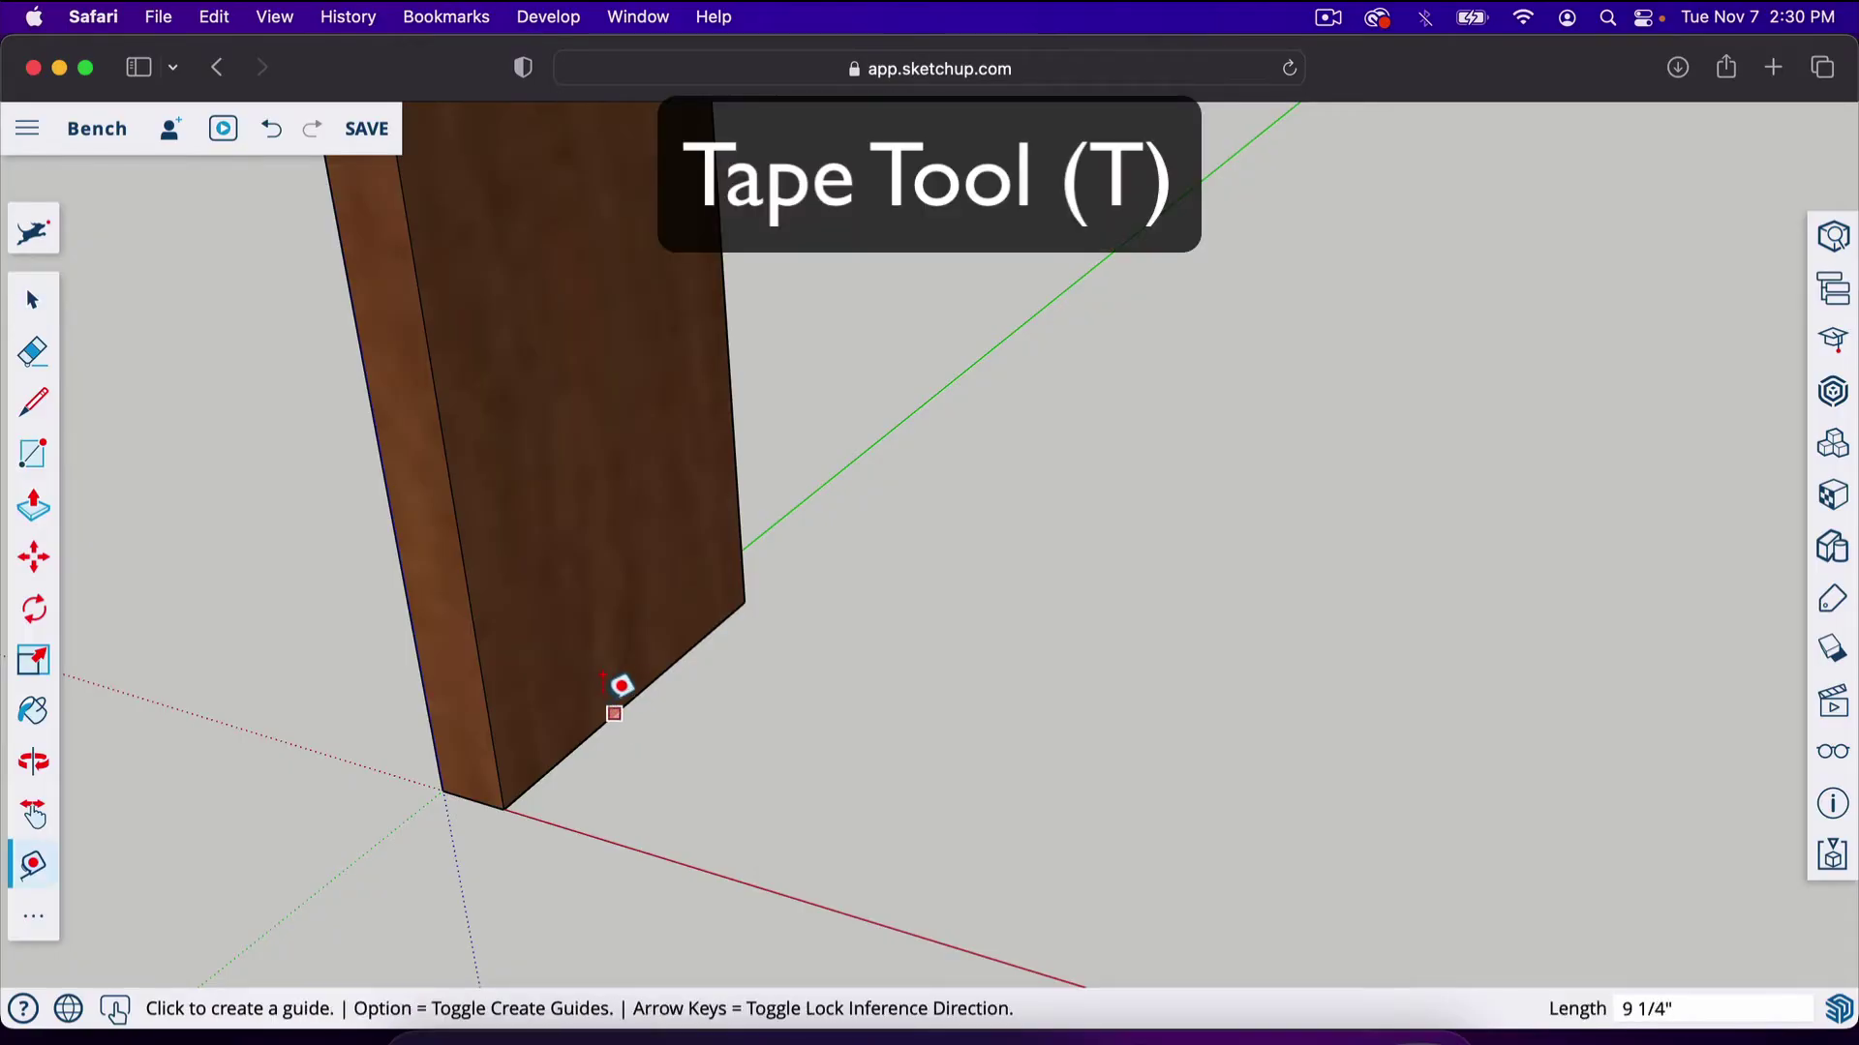
{"action": "left_click", "coordinate": [658, 669]}
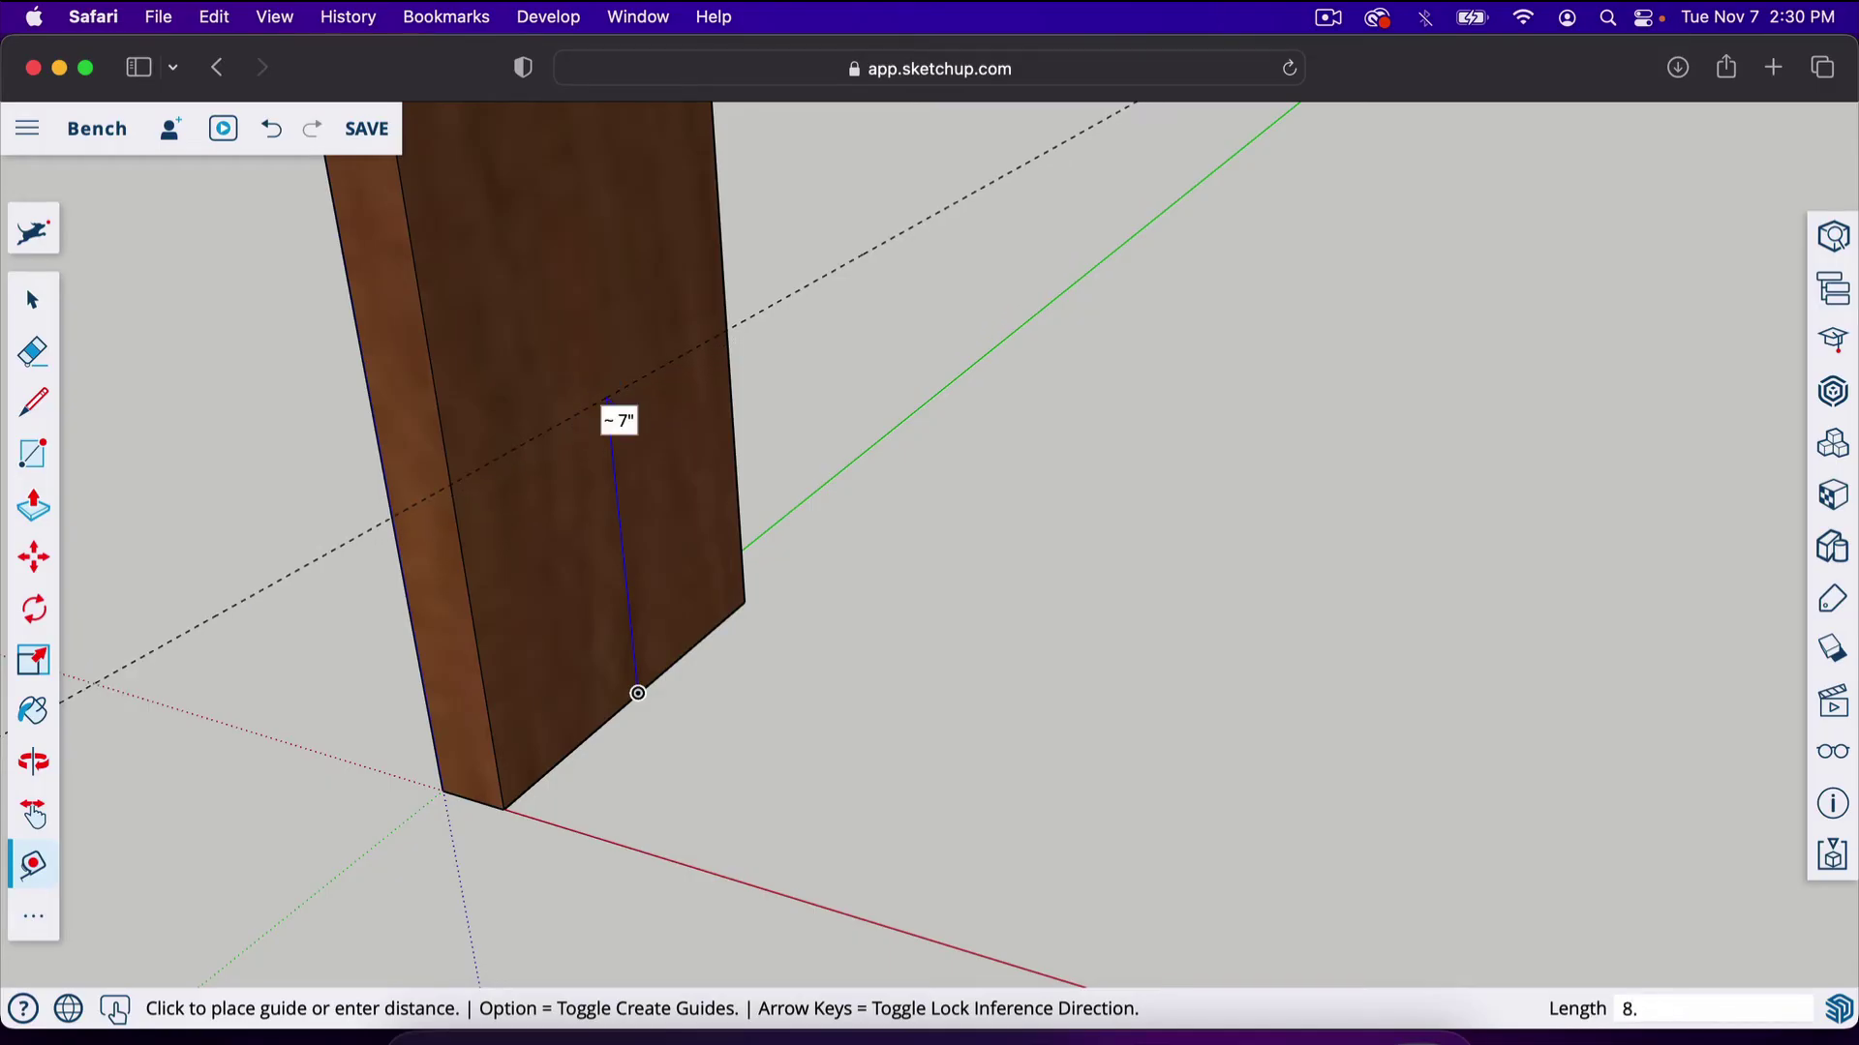
{"action": "key", "text": "Return"}
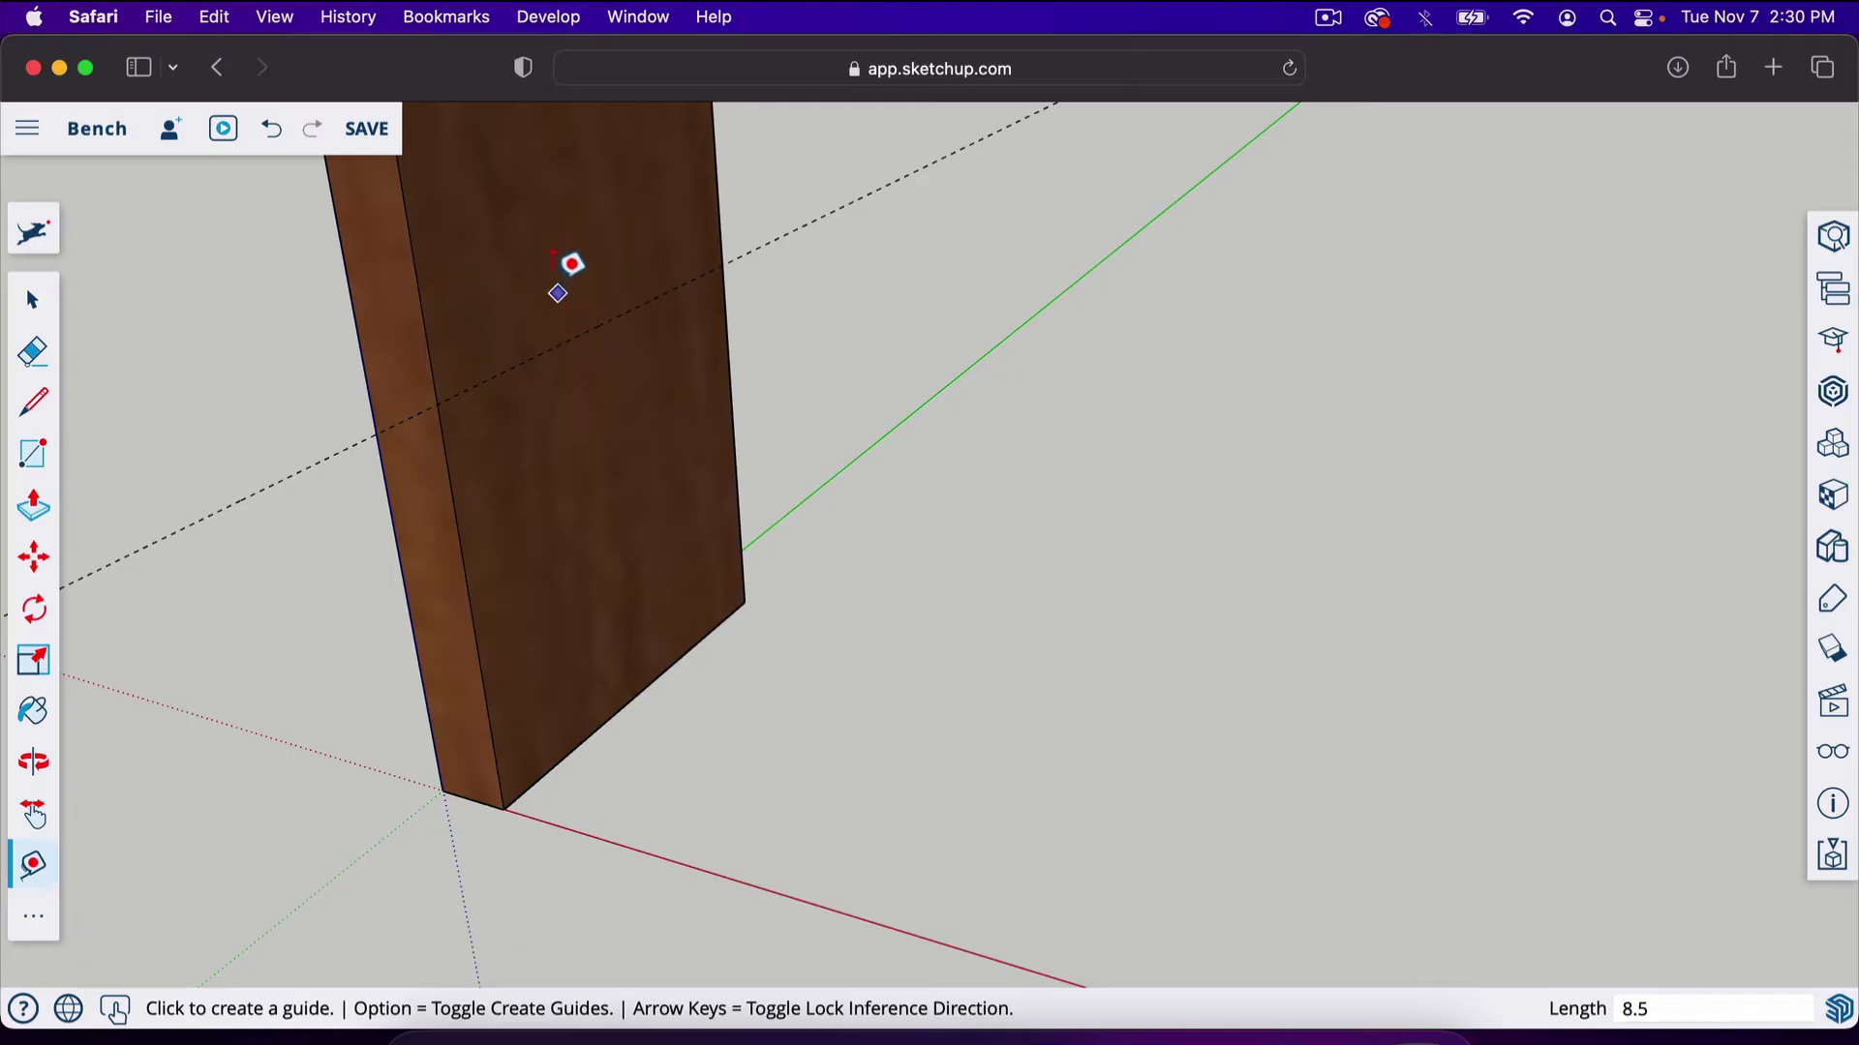
{"action": "left_click", "coordinate": [638, 693]}
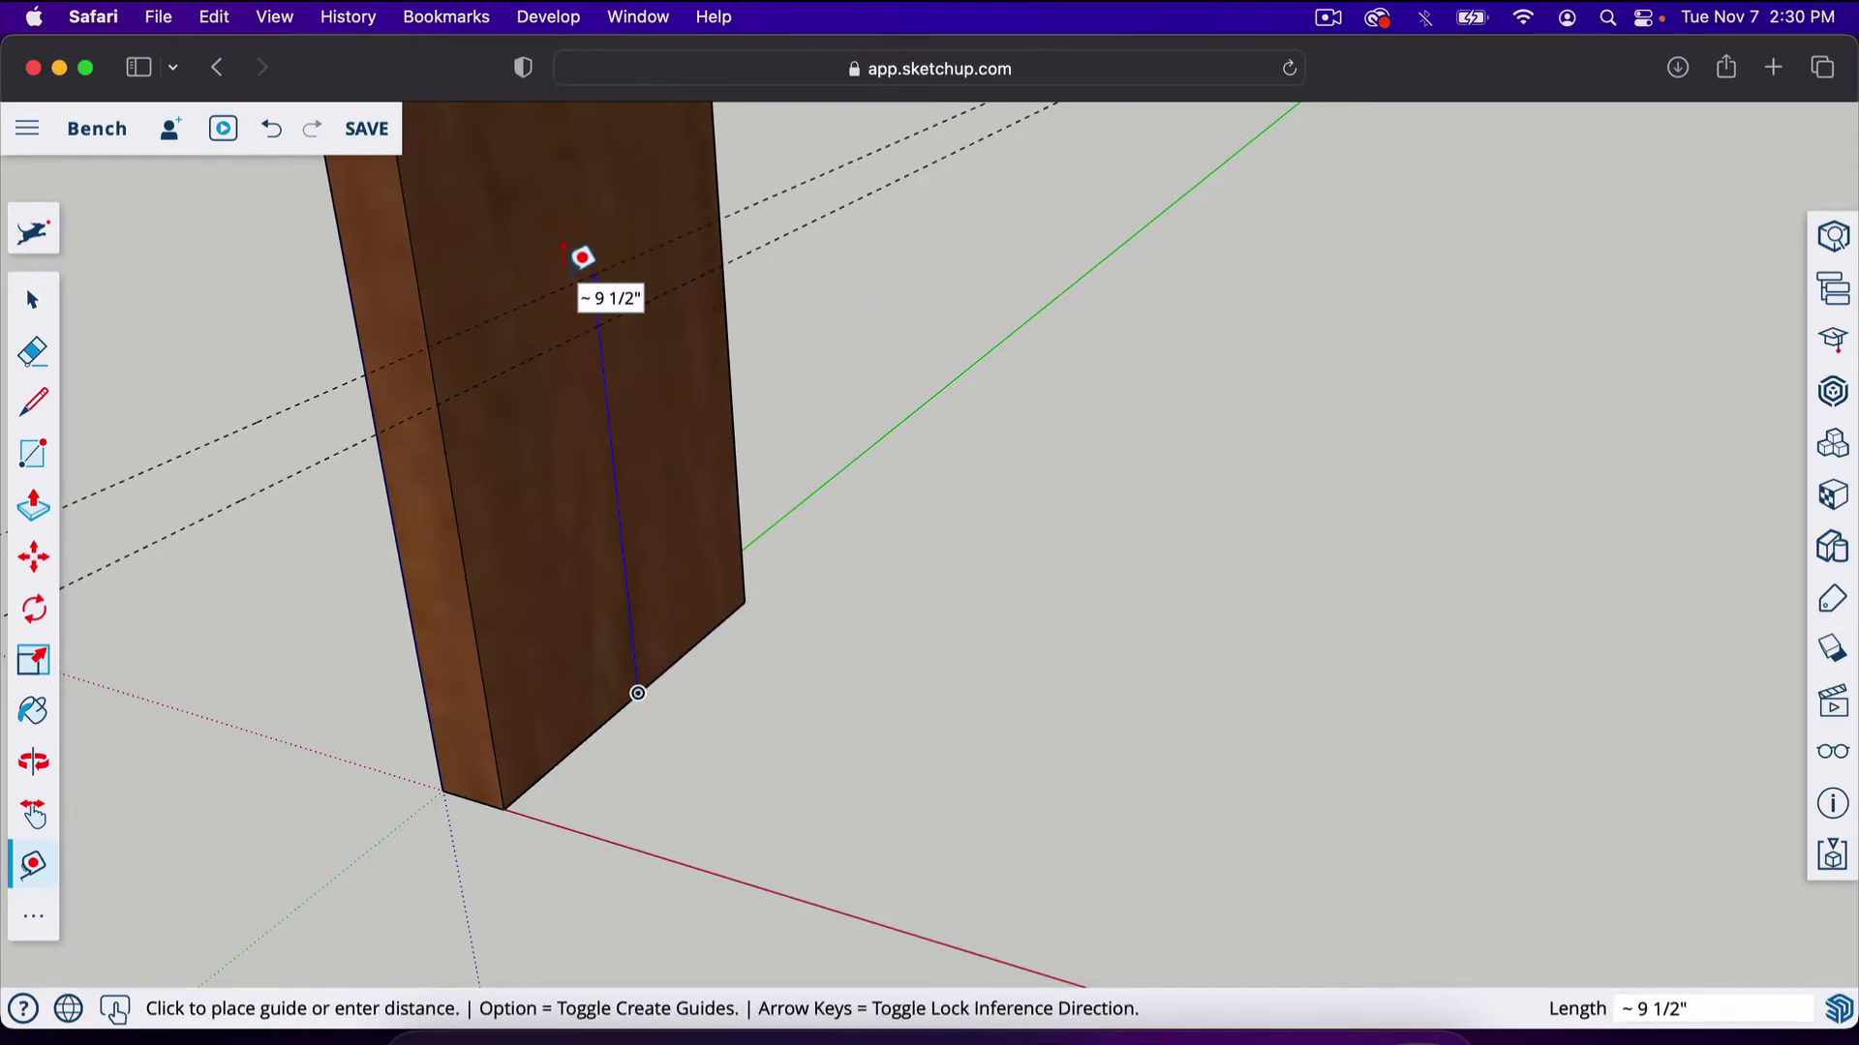
{"action": "type", "text": "10"}
{"action": "key", "text": "Return"}
Draw lines across the face along both guides, then erase the guides
{"action": "key", "text": "l"}
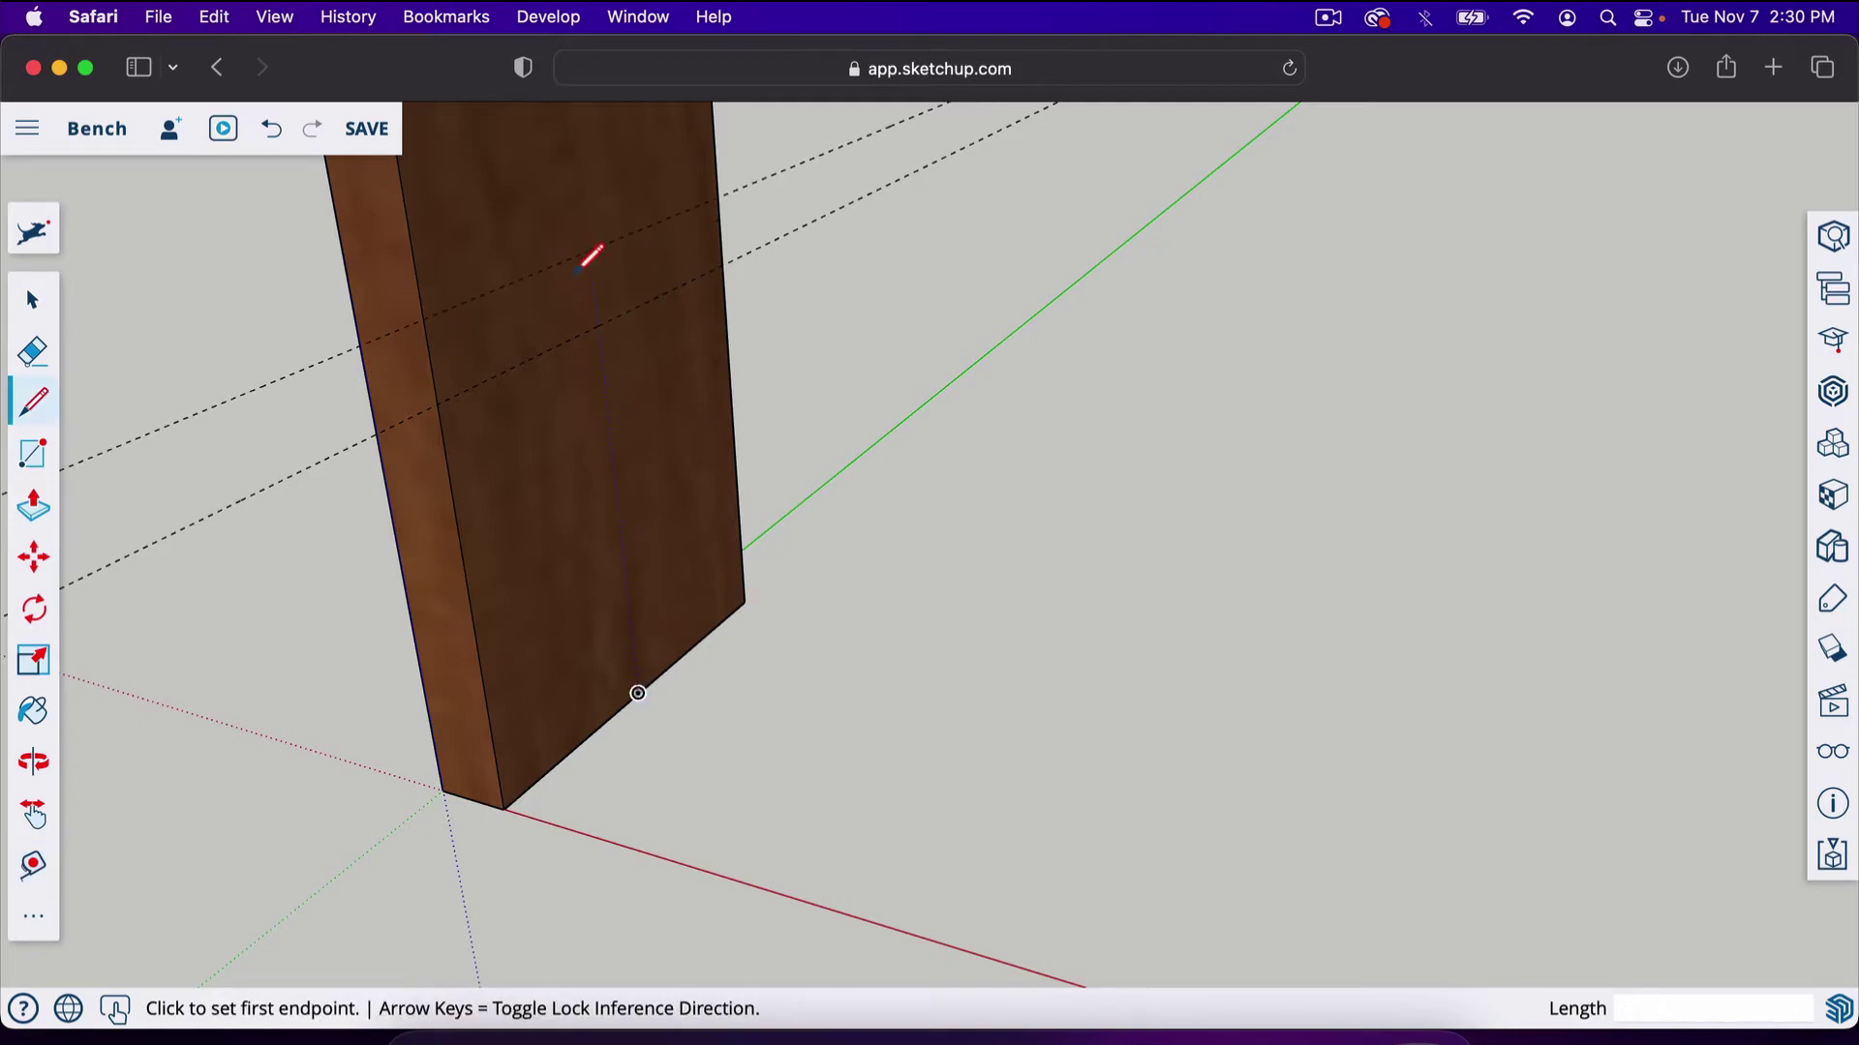
{"action": "left_click", "coordinate": [426, 314]}
{"action": "left_click", "coordinate": [719, 199]}
{"action": "left_click", "coordinate": [438, 403]}
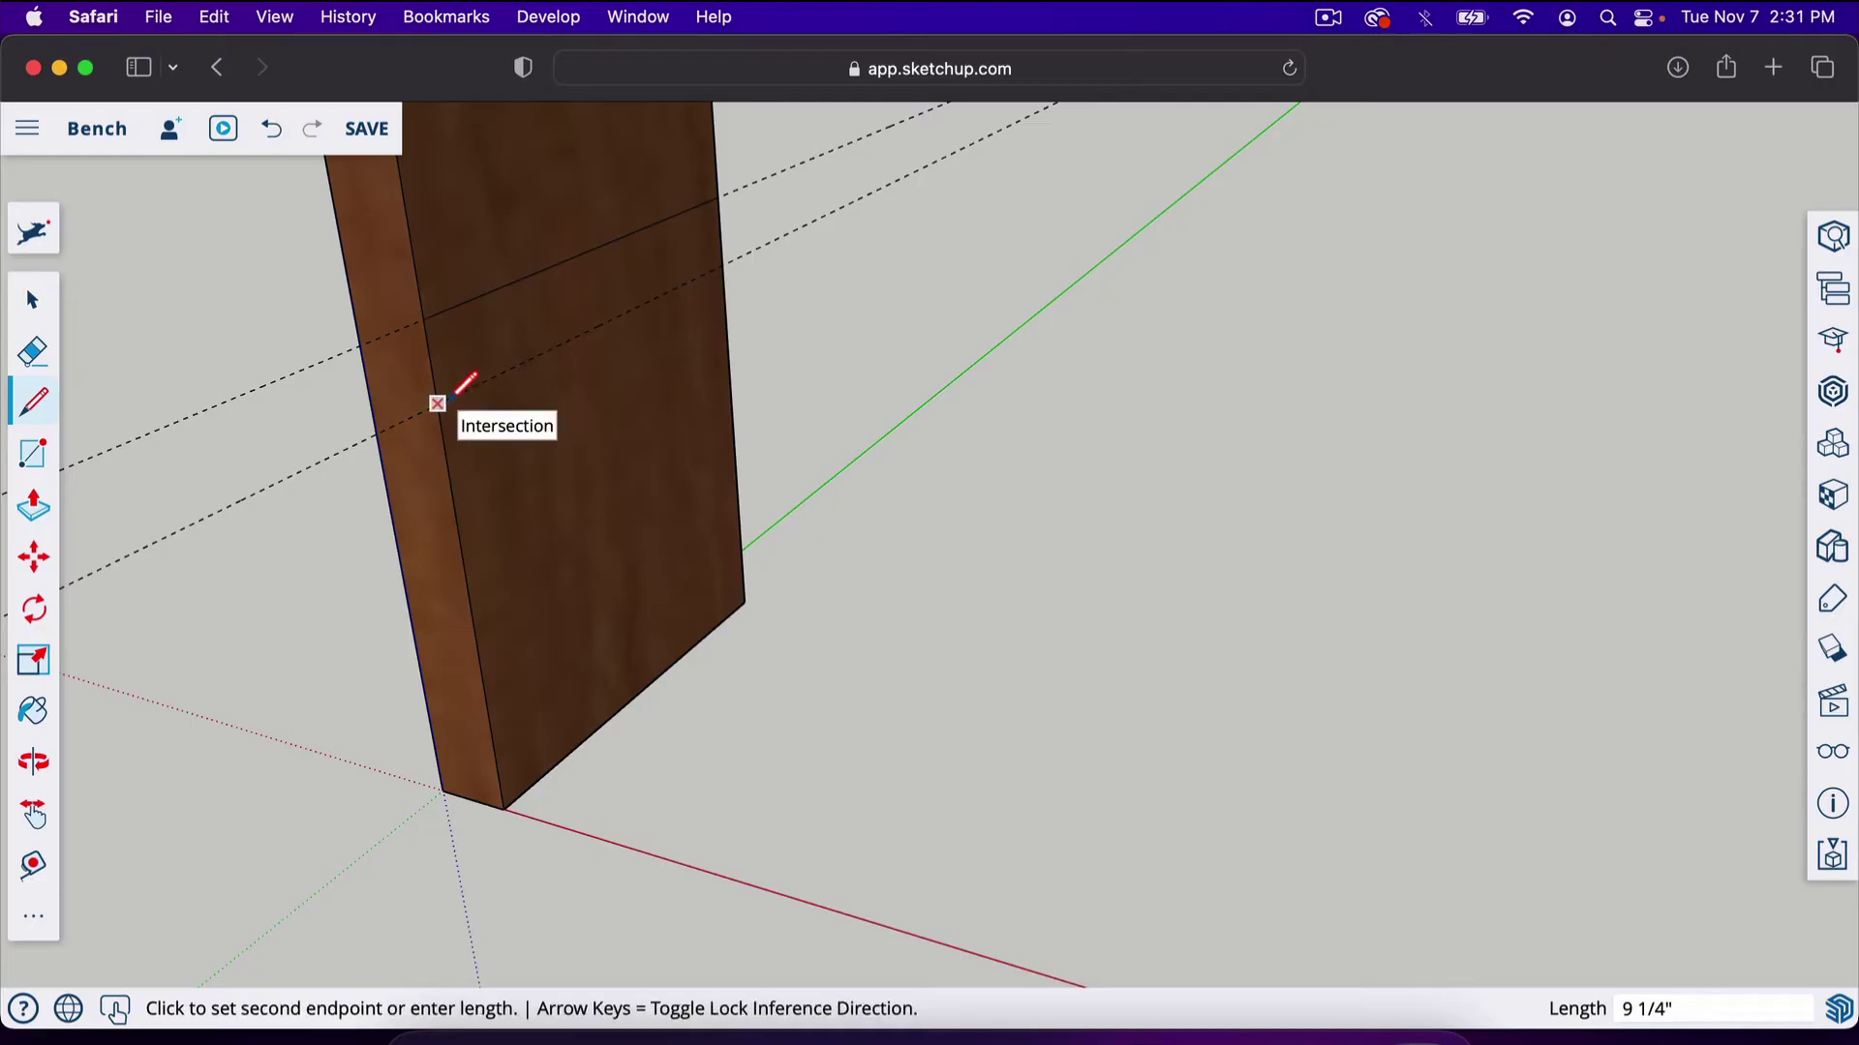
{"action": "left_click", "coordinate": [724, 269]}
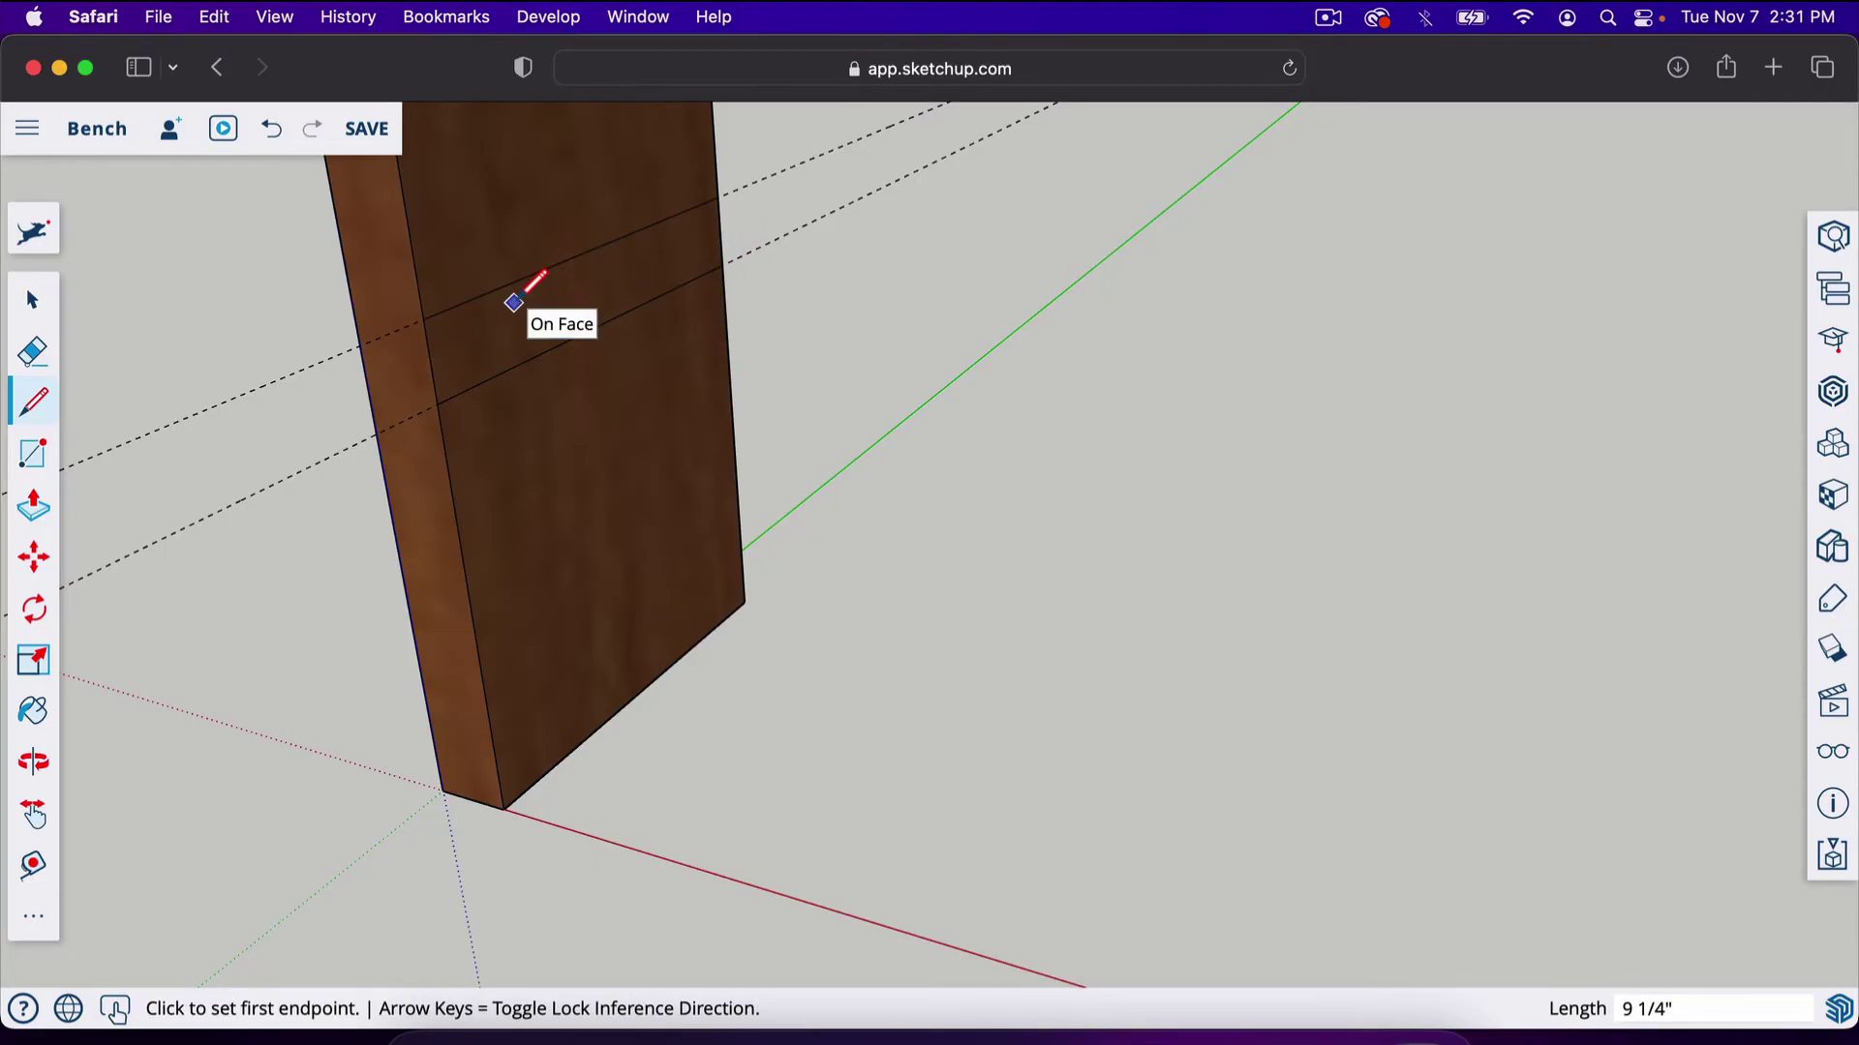
{"action": "key", "text": "e"}
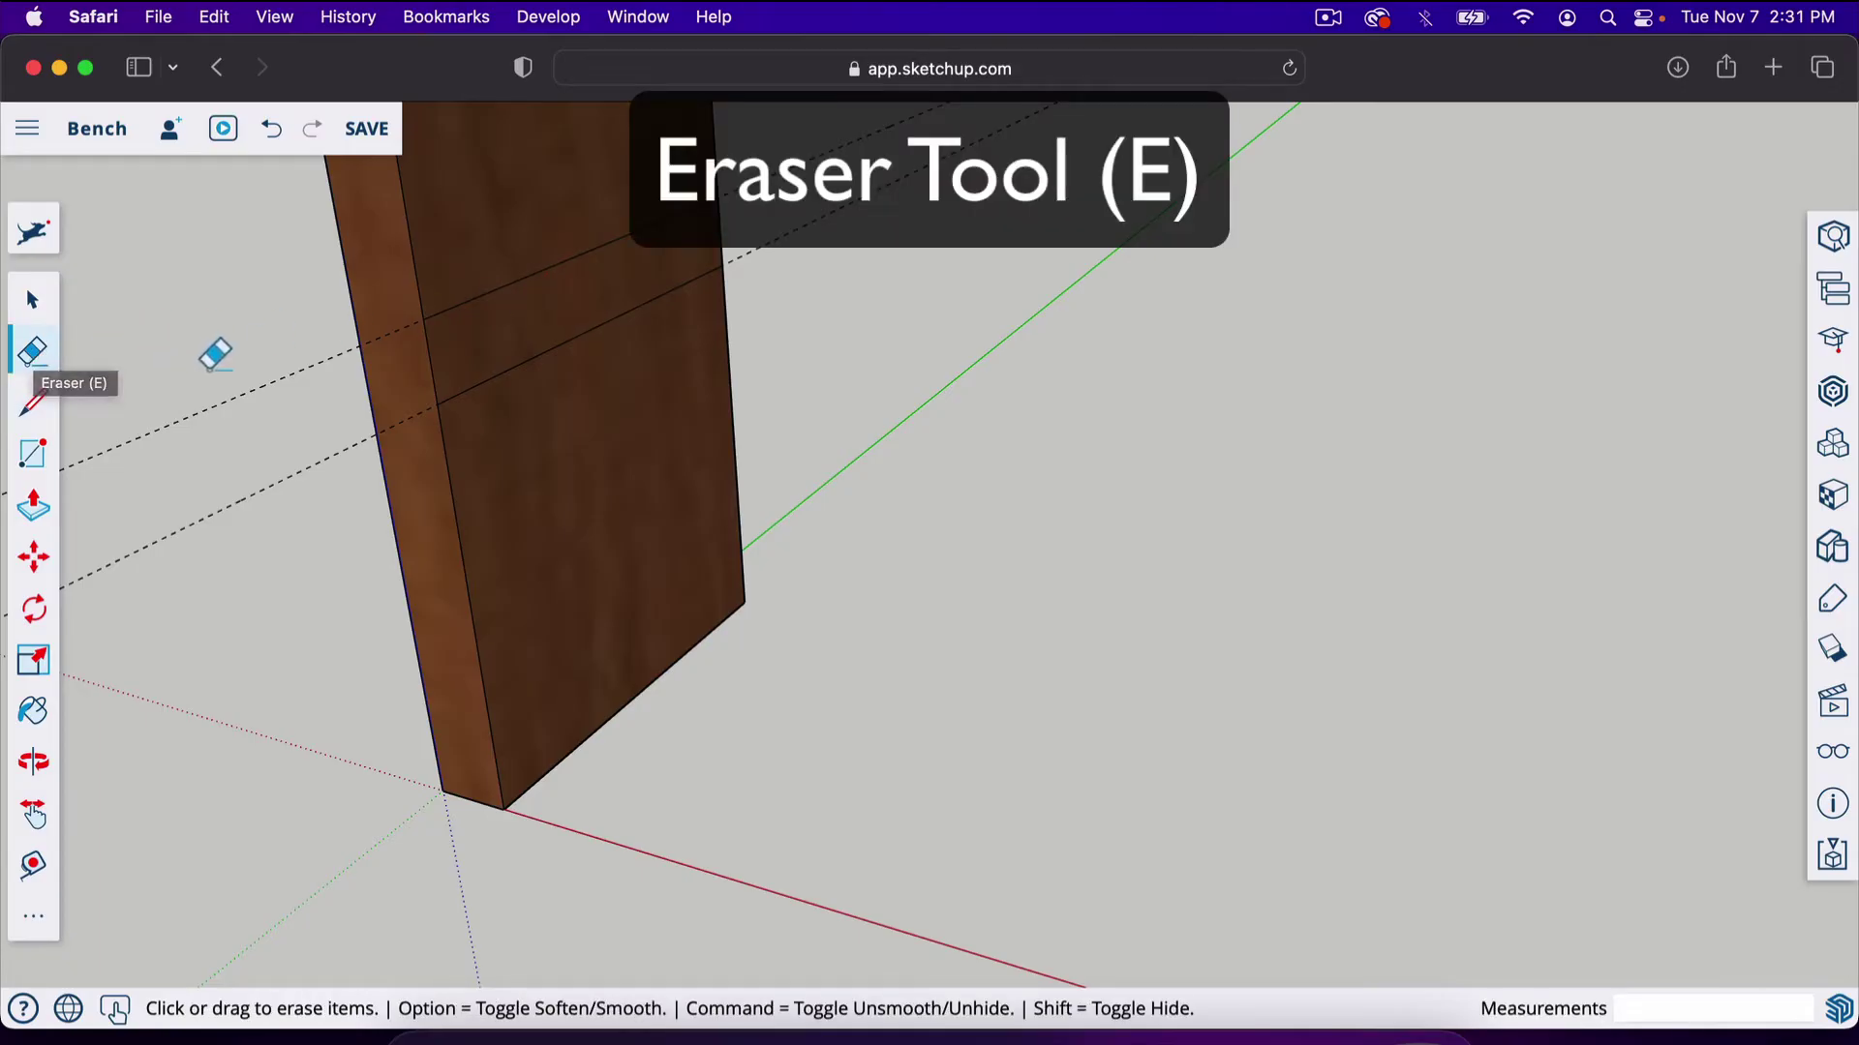
{"action": "left_click_drag", "start_coordinate": [242, 374], "coordinate": [277, 481]}
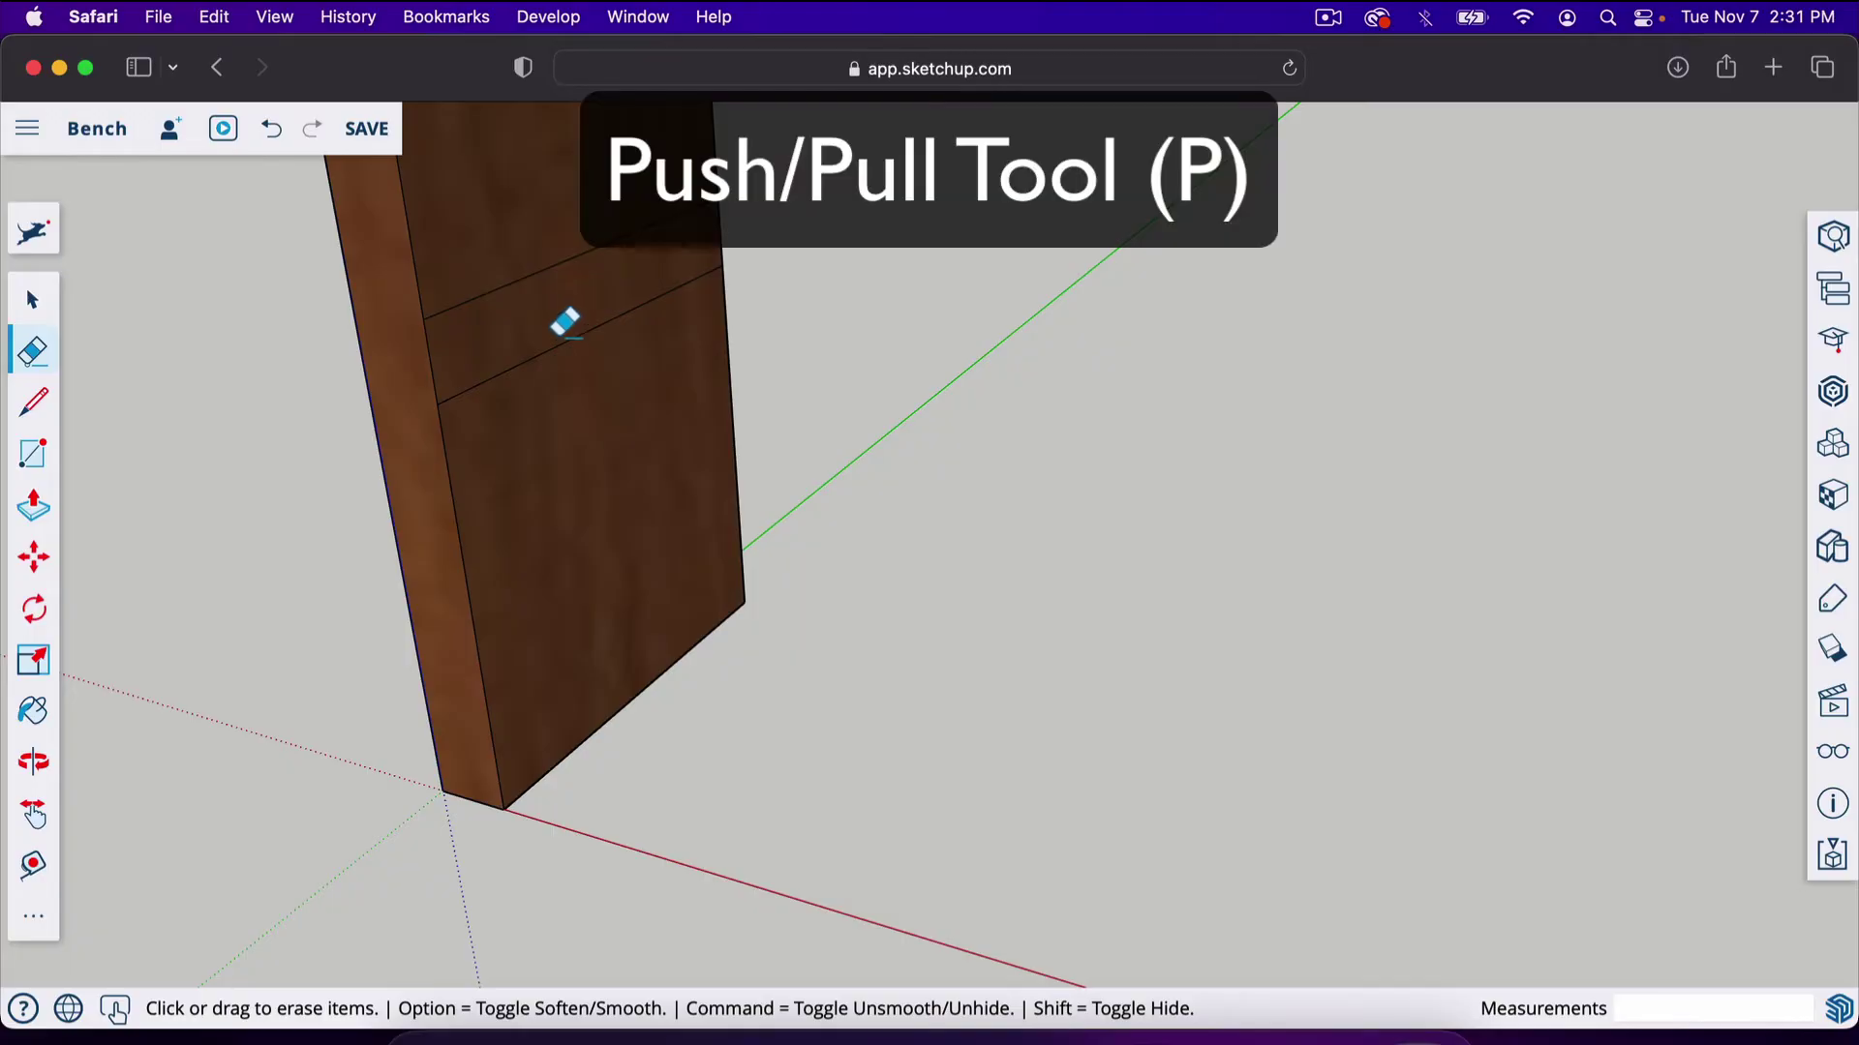
Push the band between the two lines 0.5" into the board to form a notch
{"action": "key", "text": "p"}
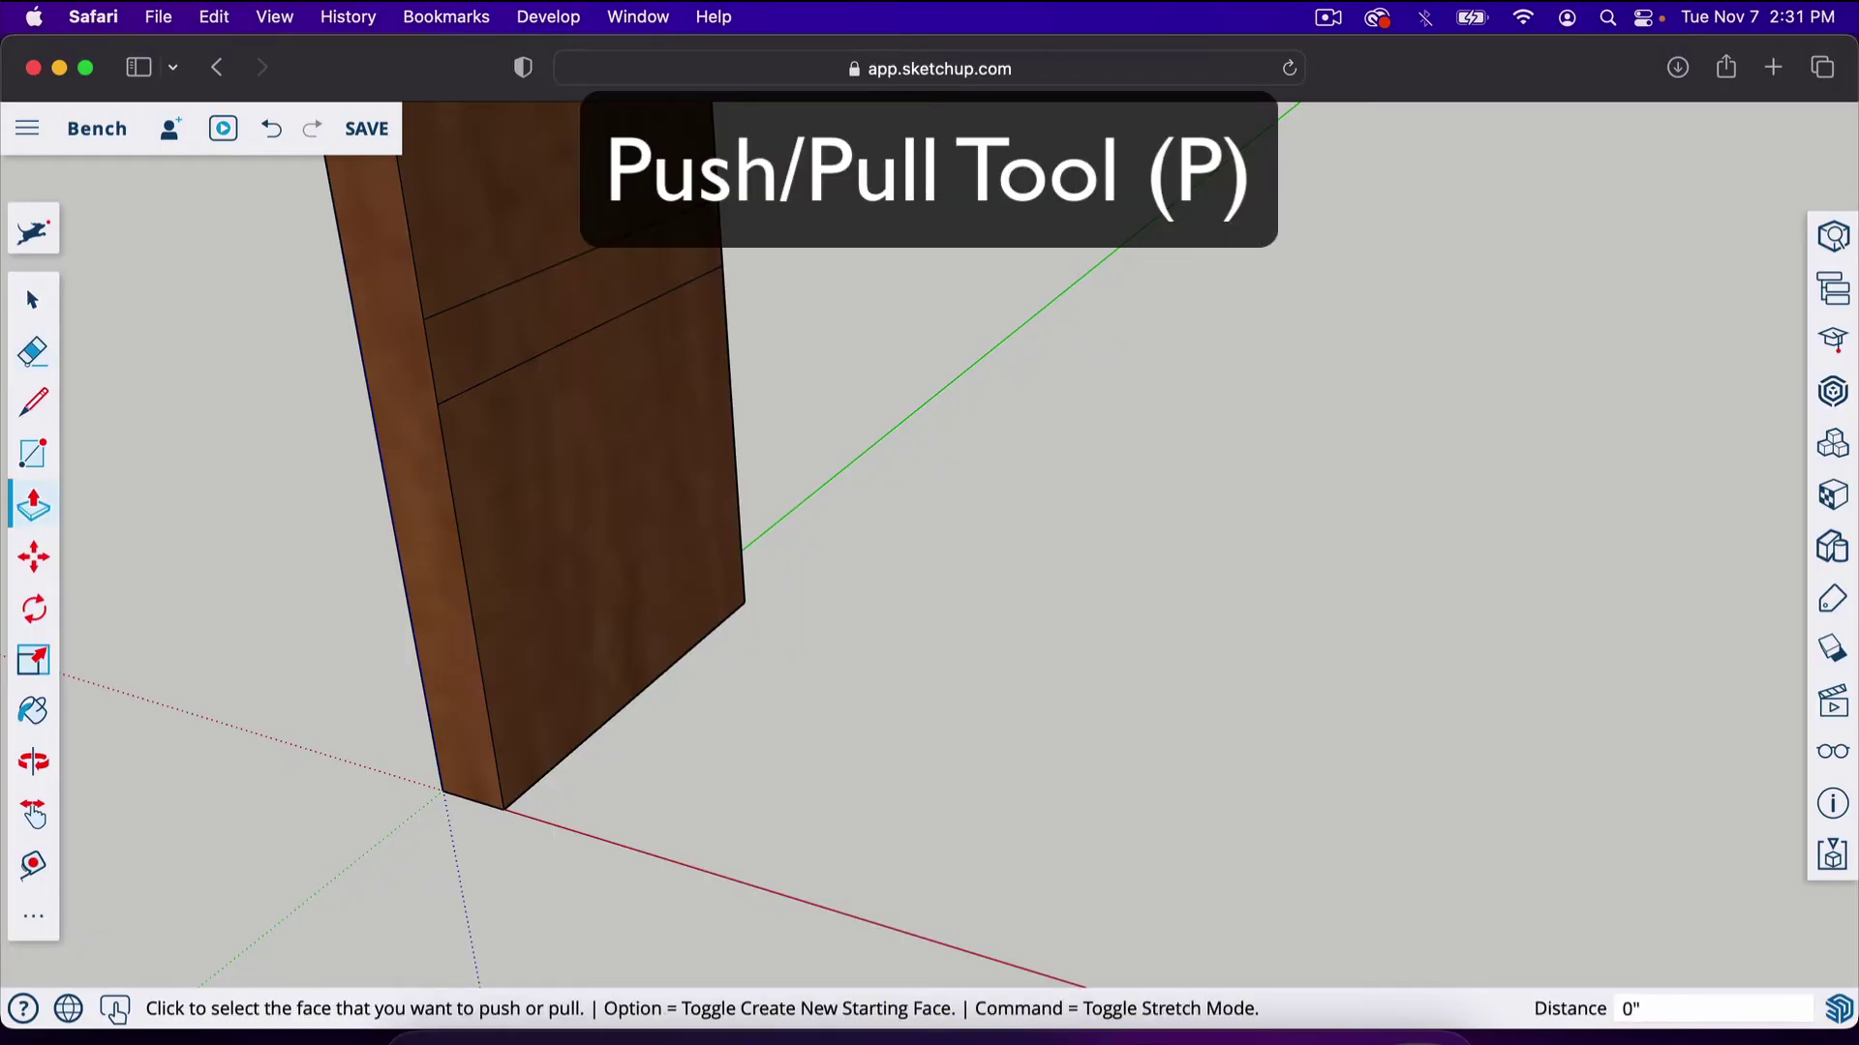
{"action": "left_click", "coordinate": [532, 338]}
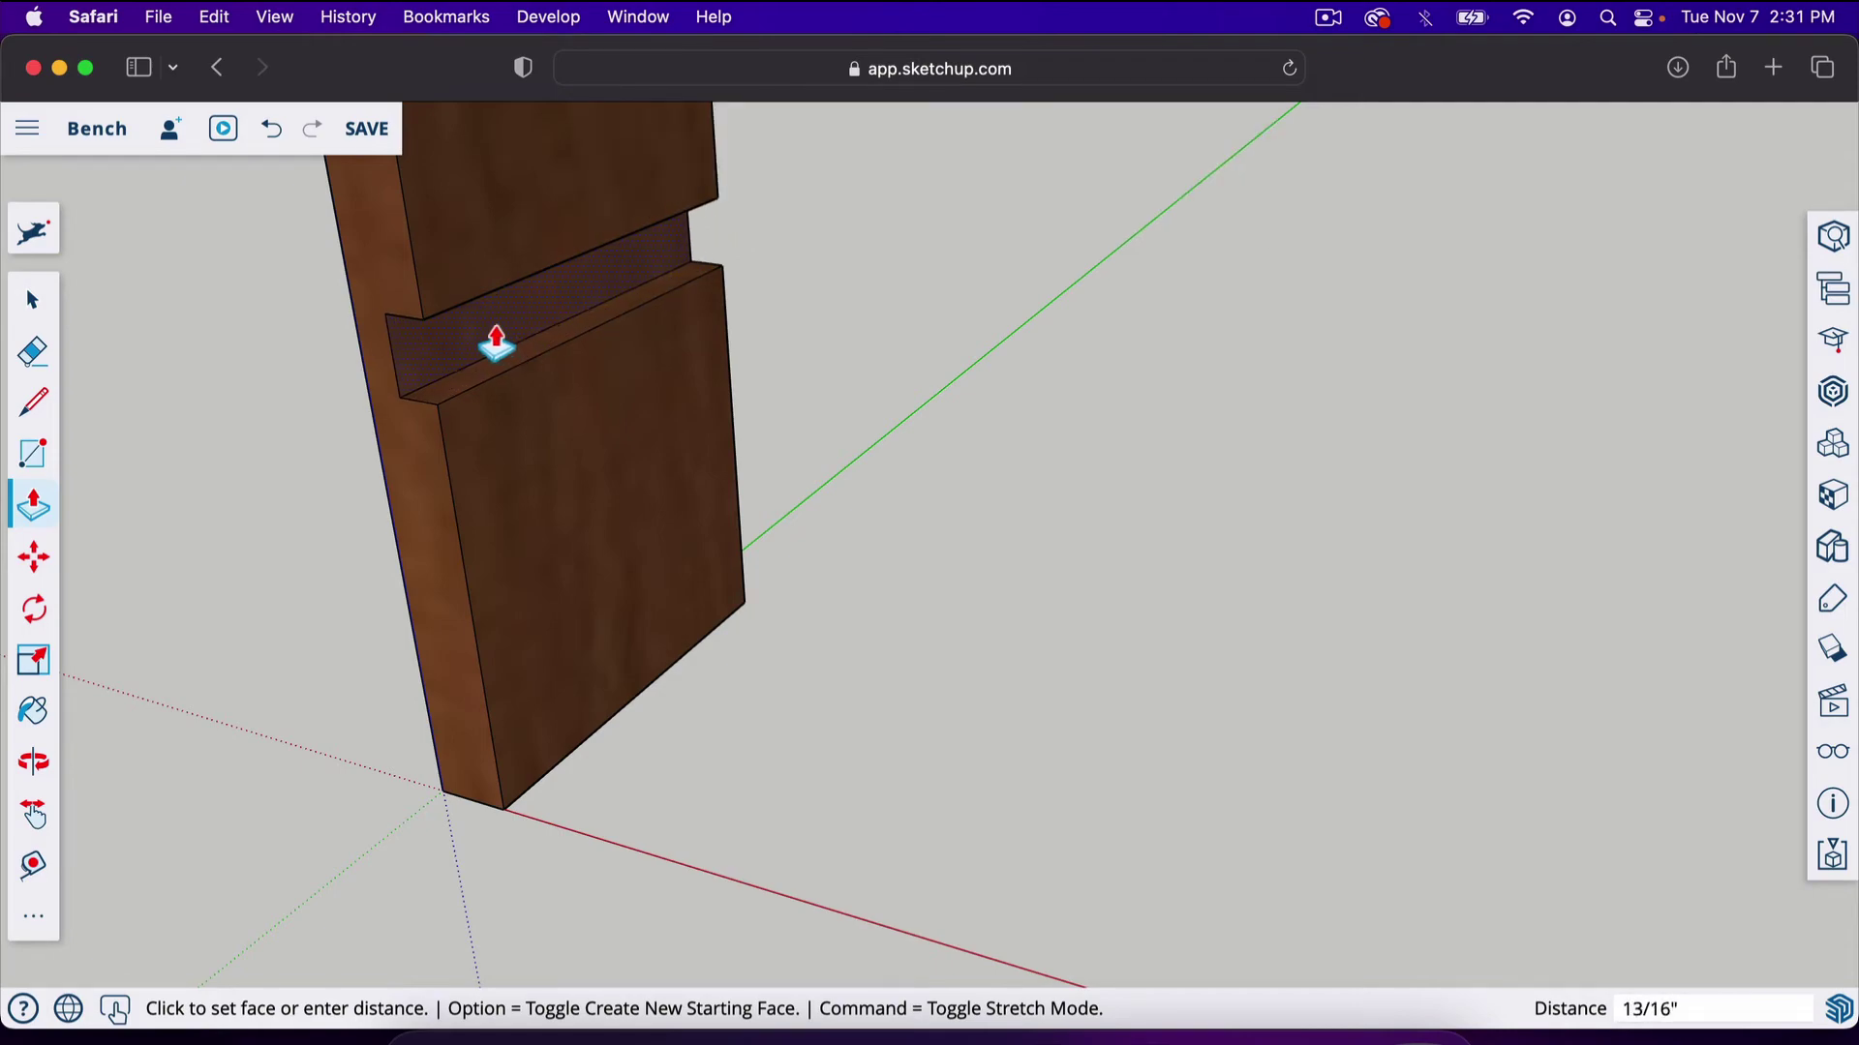
{"action": "left_click", "coordinate": [496, 341]}
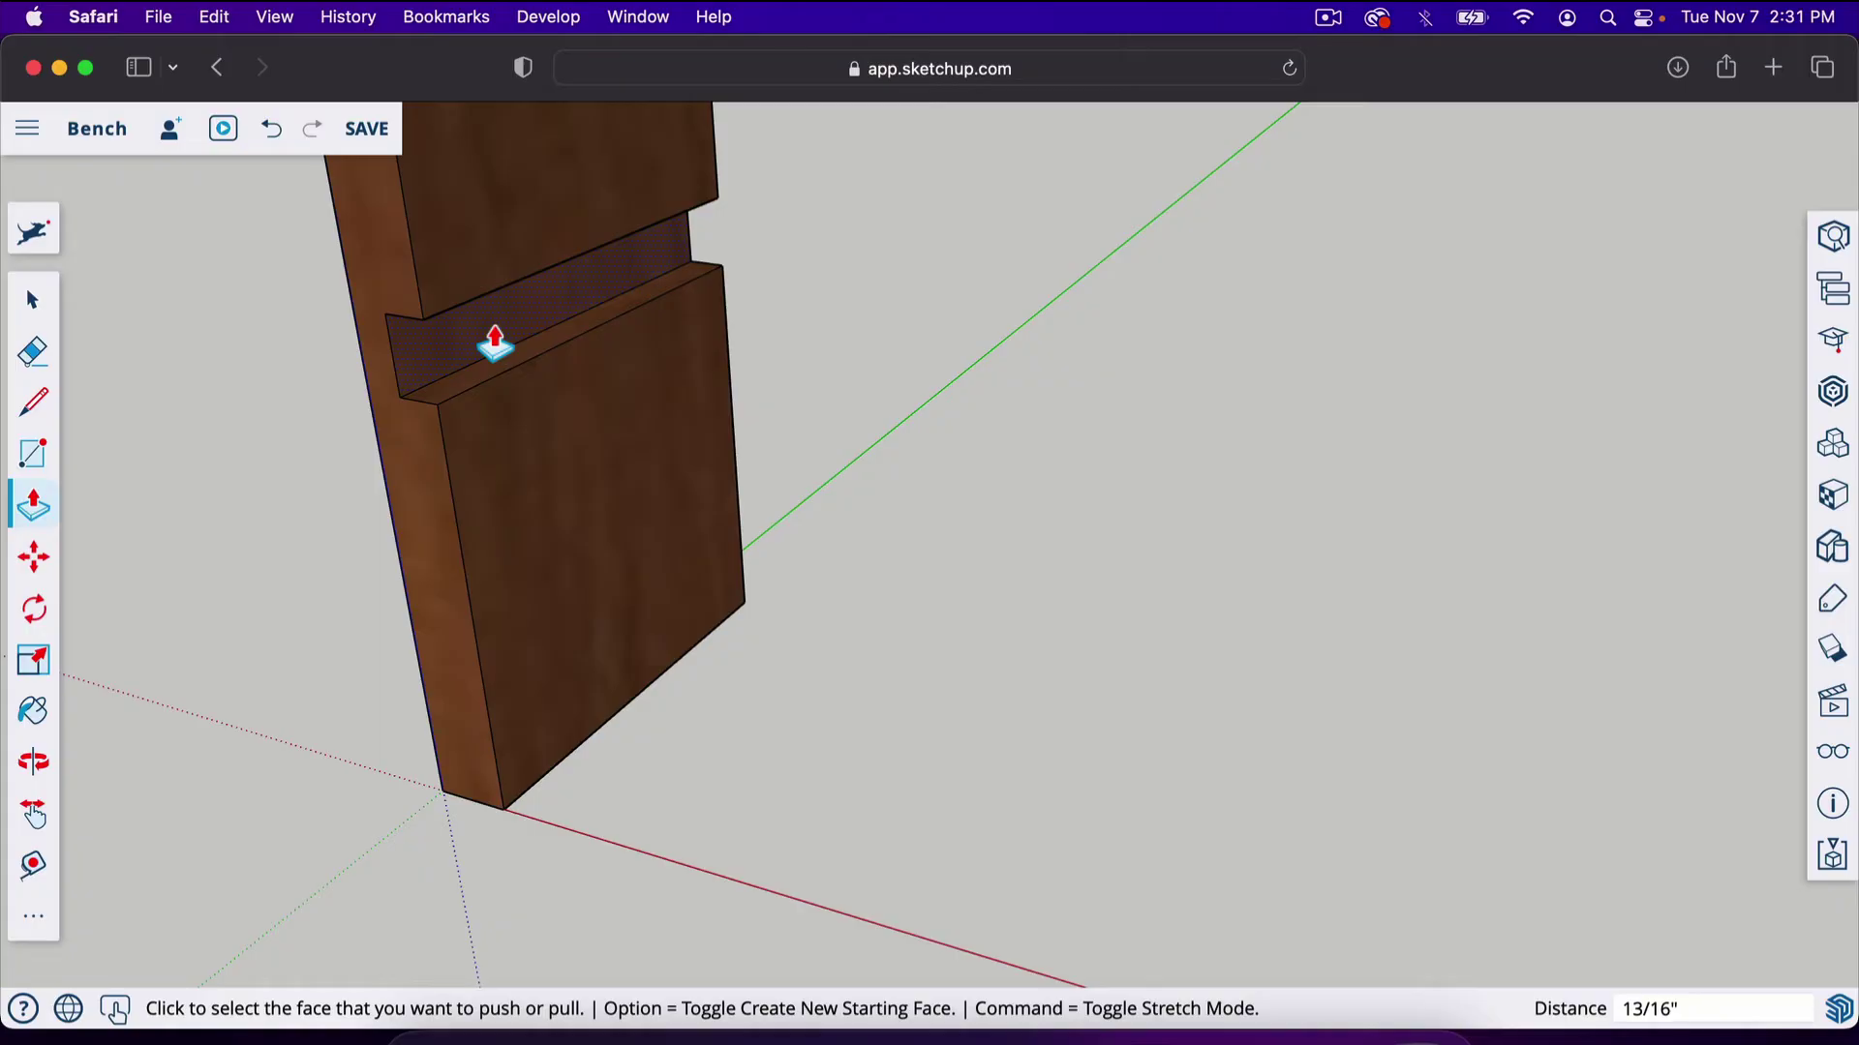
{"action": "type", "text": ".5"}
{"action": "key", "text": "Return"}
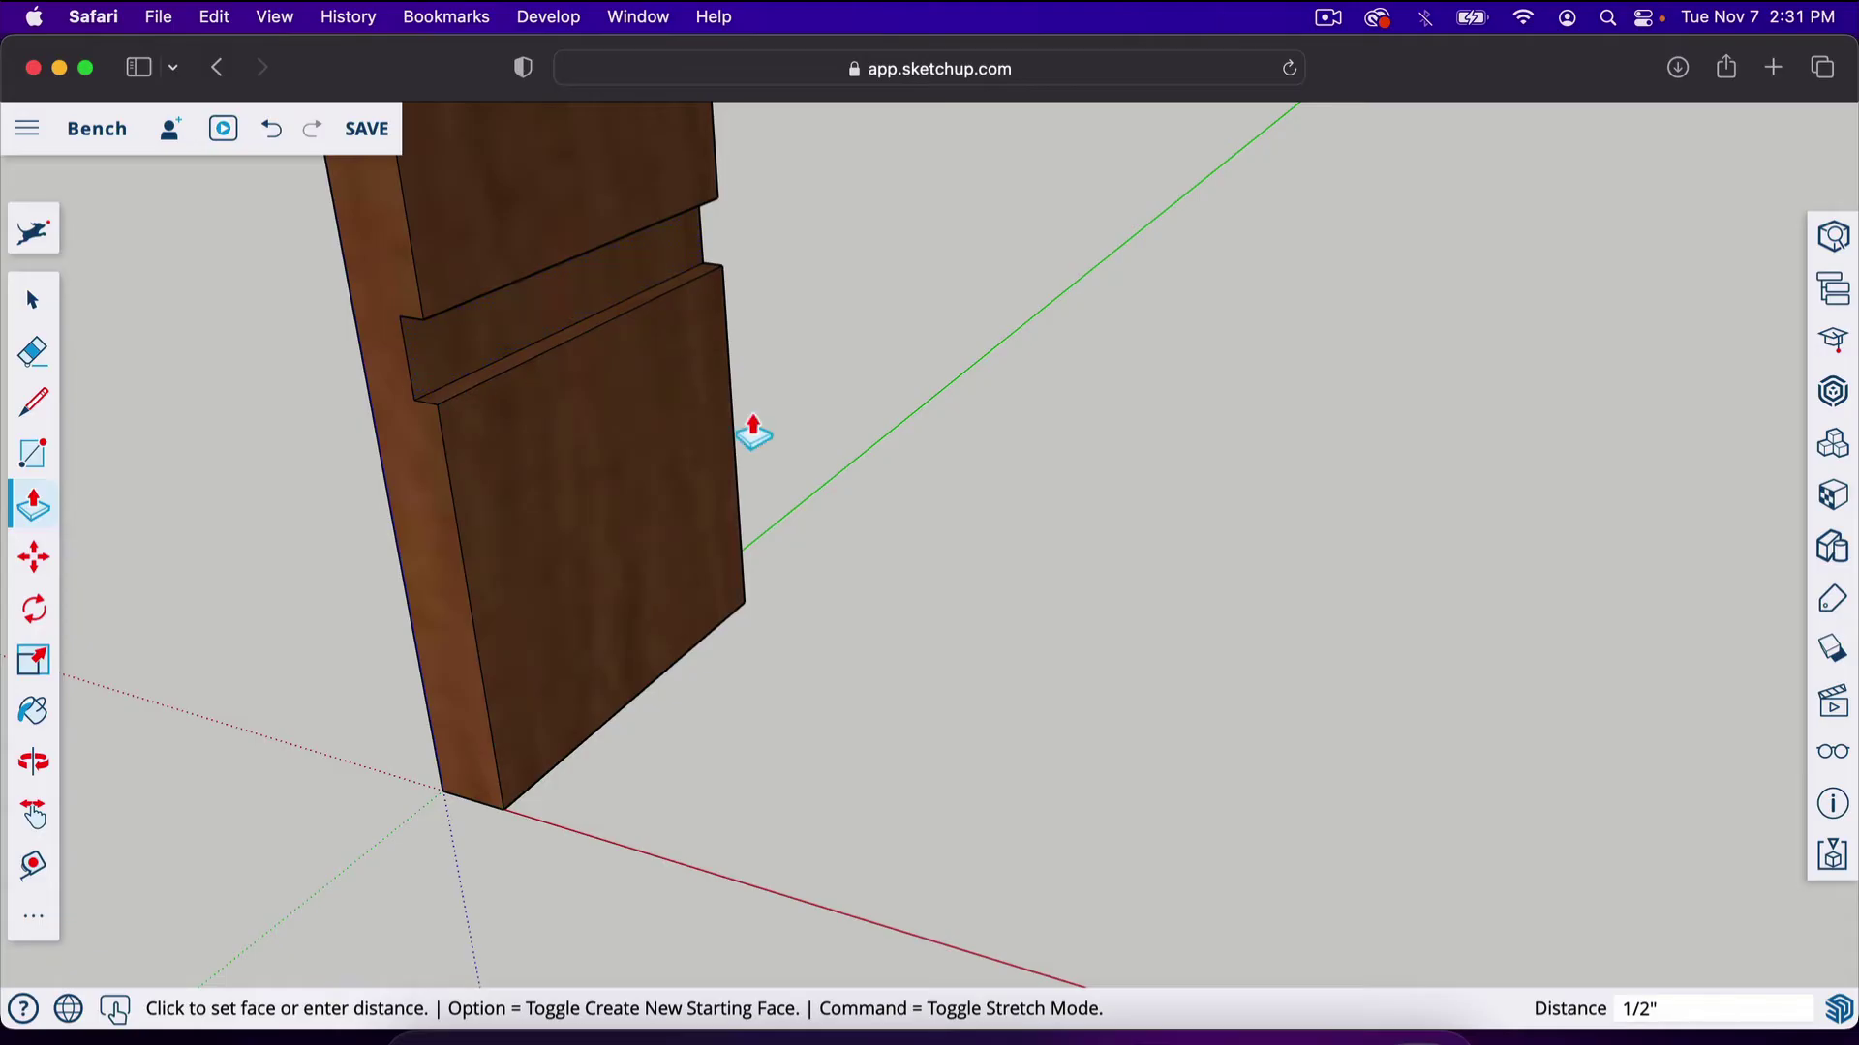
{"action": "scroll", "coordinate": [862, 531], "scroll_direction": "up", "scroll_amount": 3}
{"action": "scroll", "coordinate": [775, 784], "scroll_direction": "down", "scroll_amount": 5}
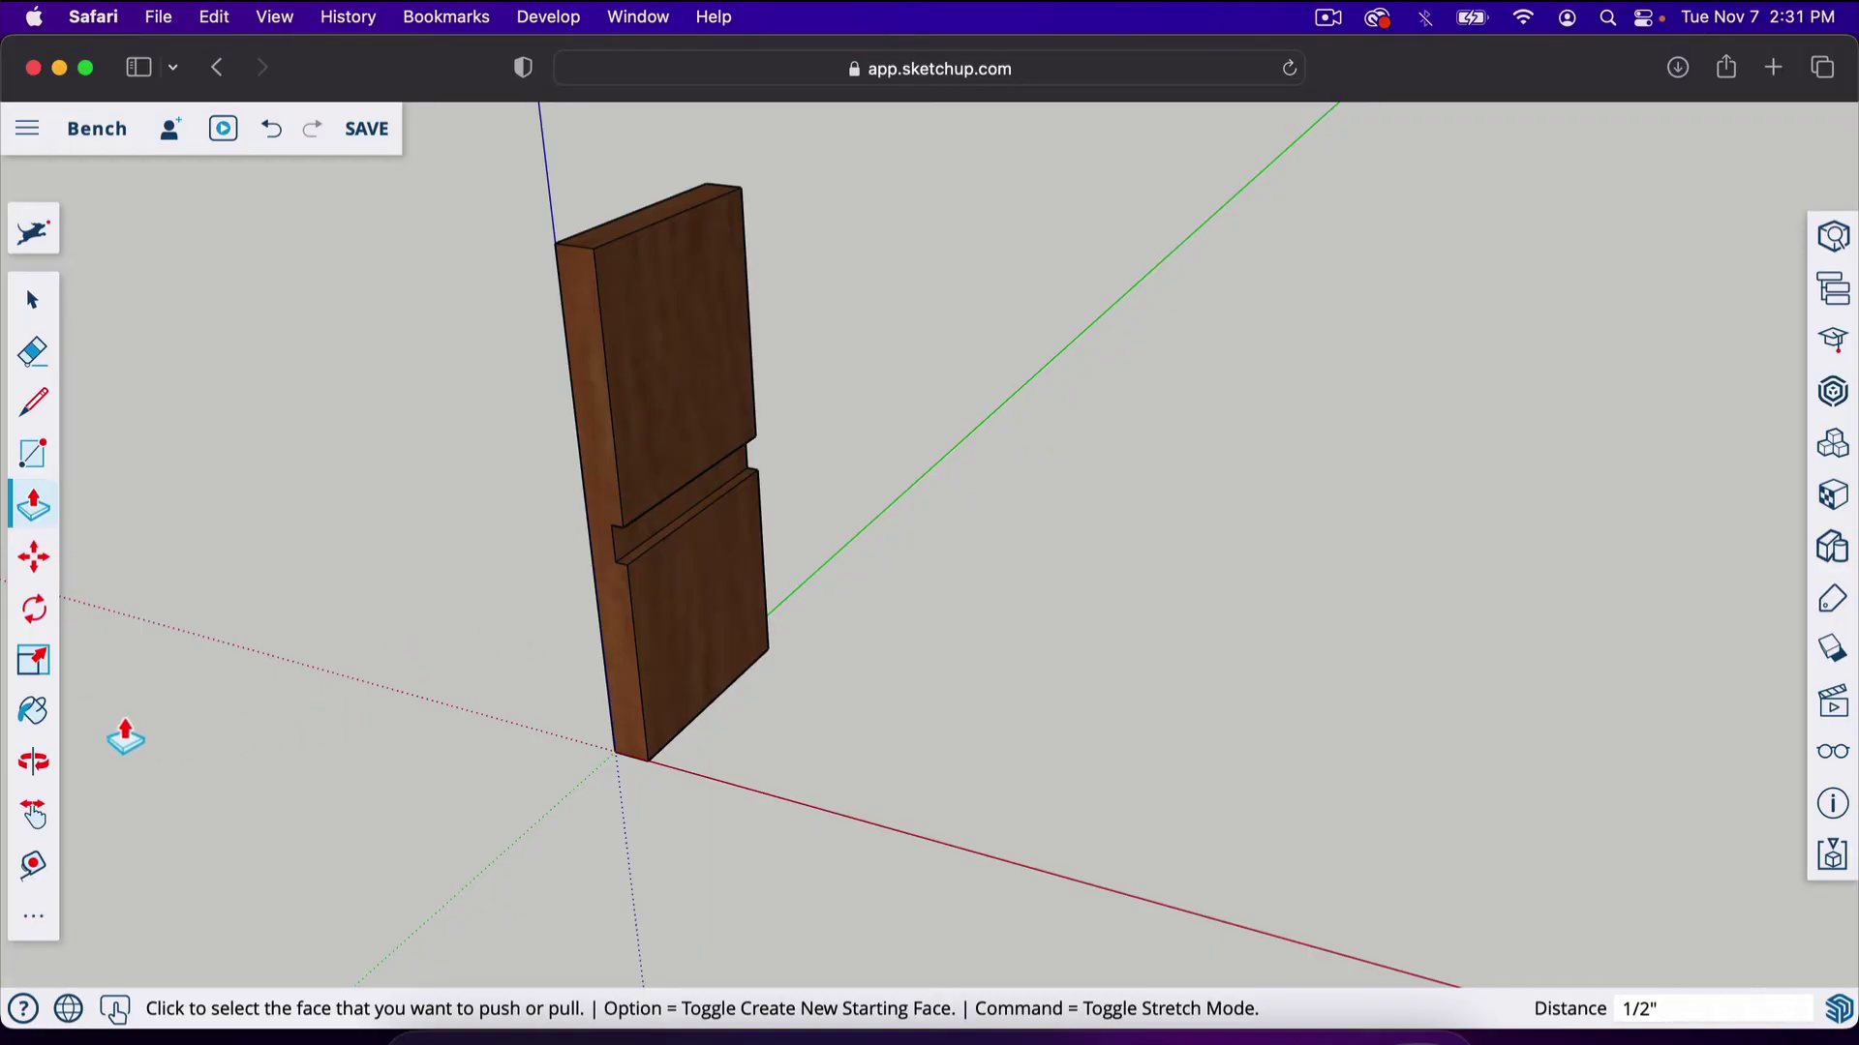
{"action": "left_click", "coordinate": [37, 770]}
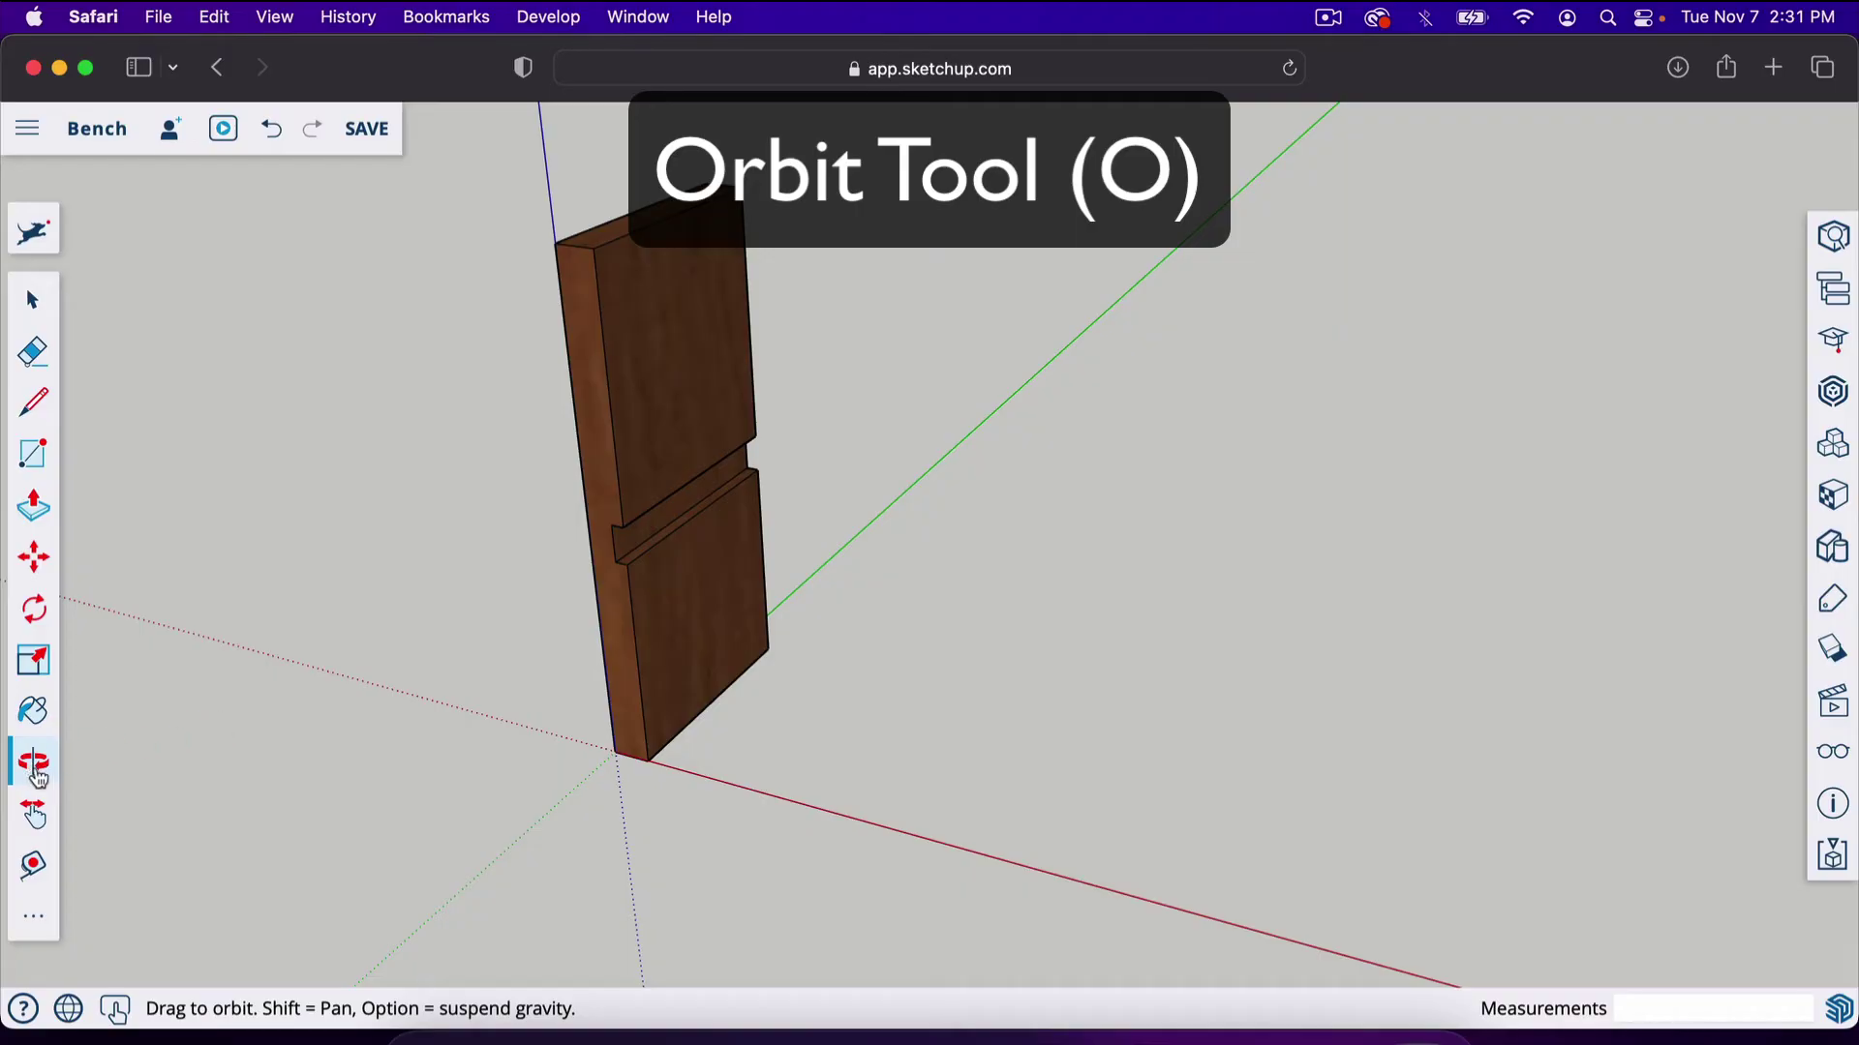
{"action": "left_click_drag", "start_coordinate": [446, 664], "coordinate": [410, 670]}
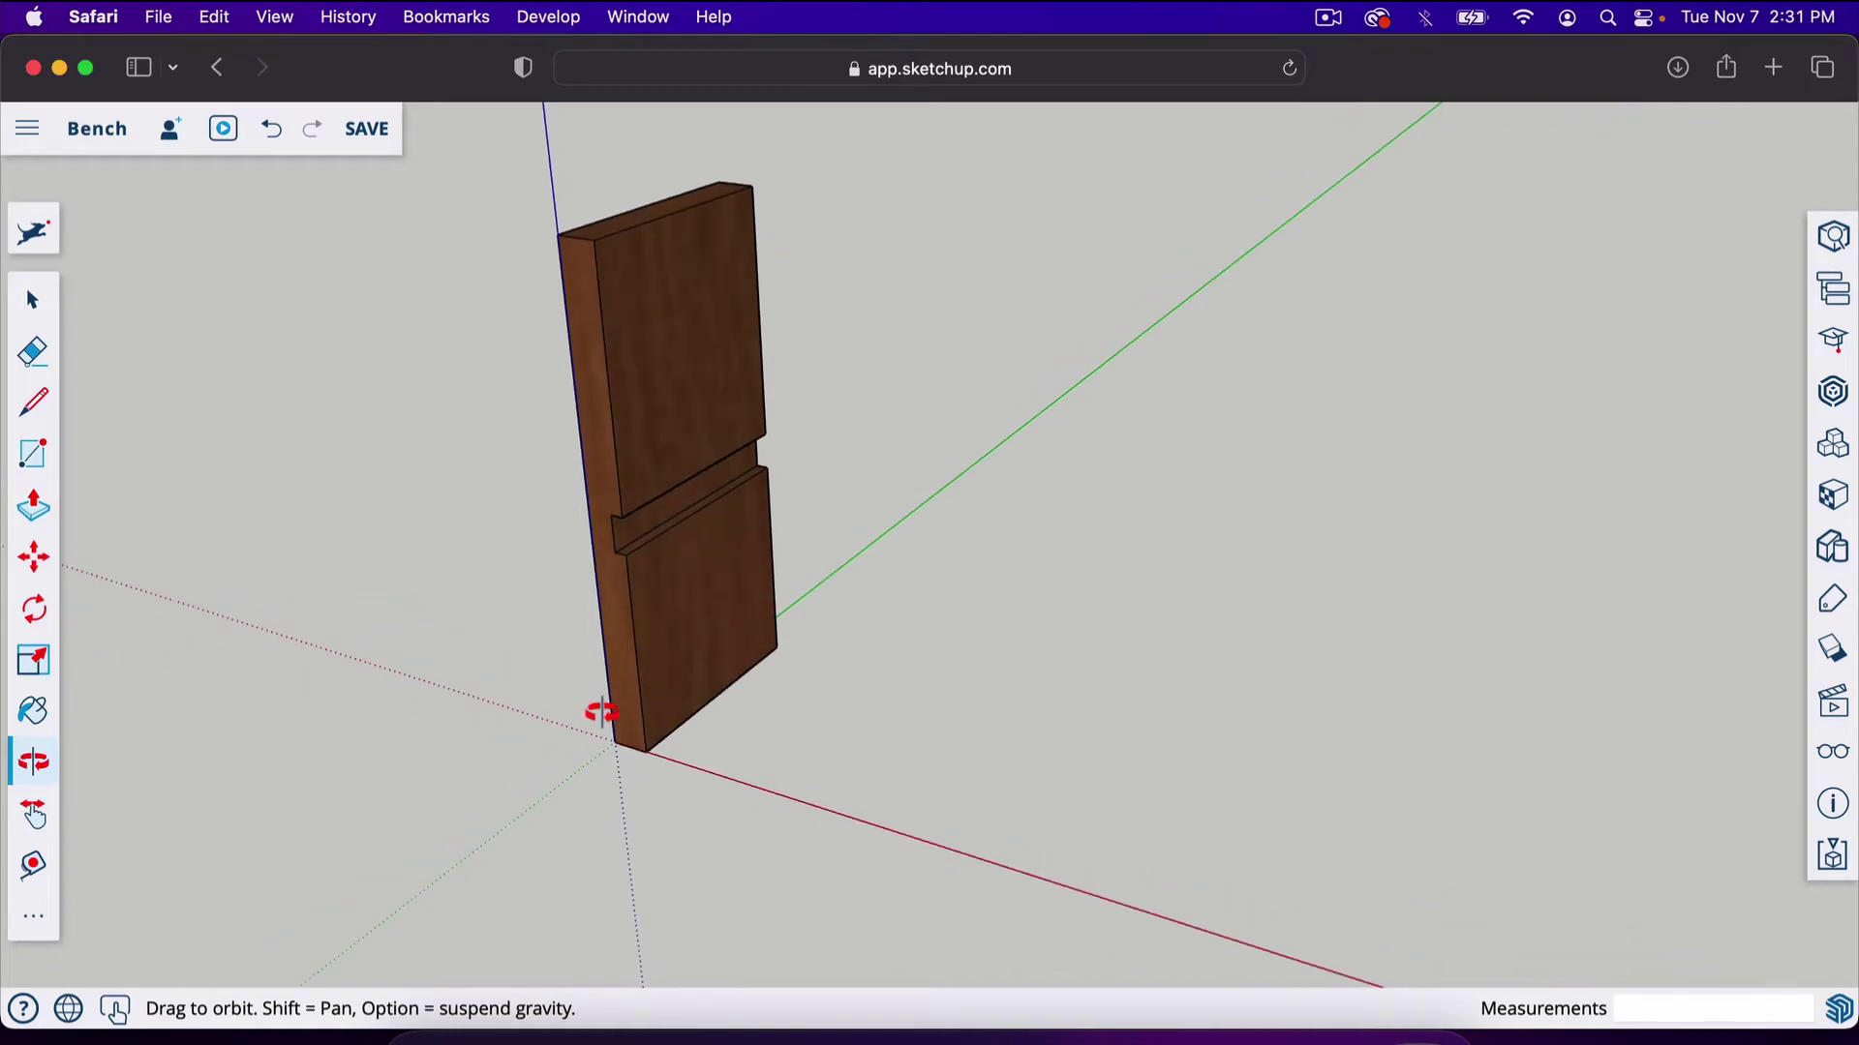
{"action": "left_click_drag", "start_coordinate": [602, 714], "coordinate": [506, 842]}
{"action": "scroll", "coordinate": [828, 550], "scroll_direction": "up", "scroll_amount": 5}
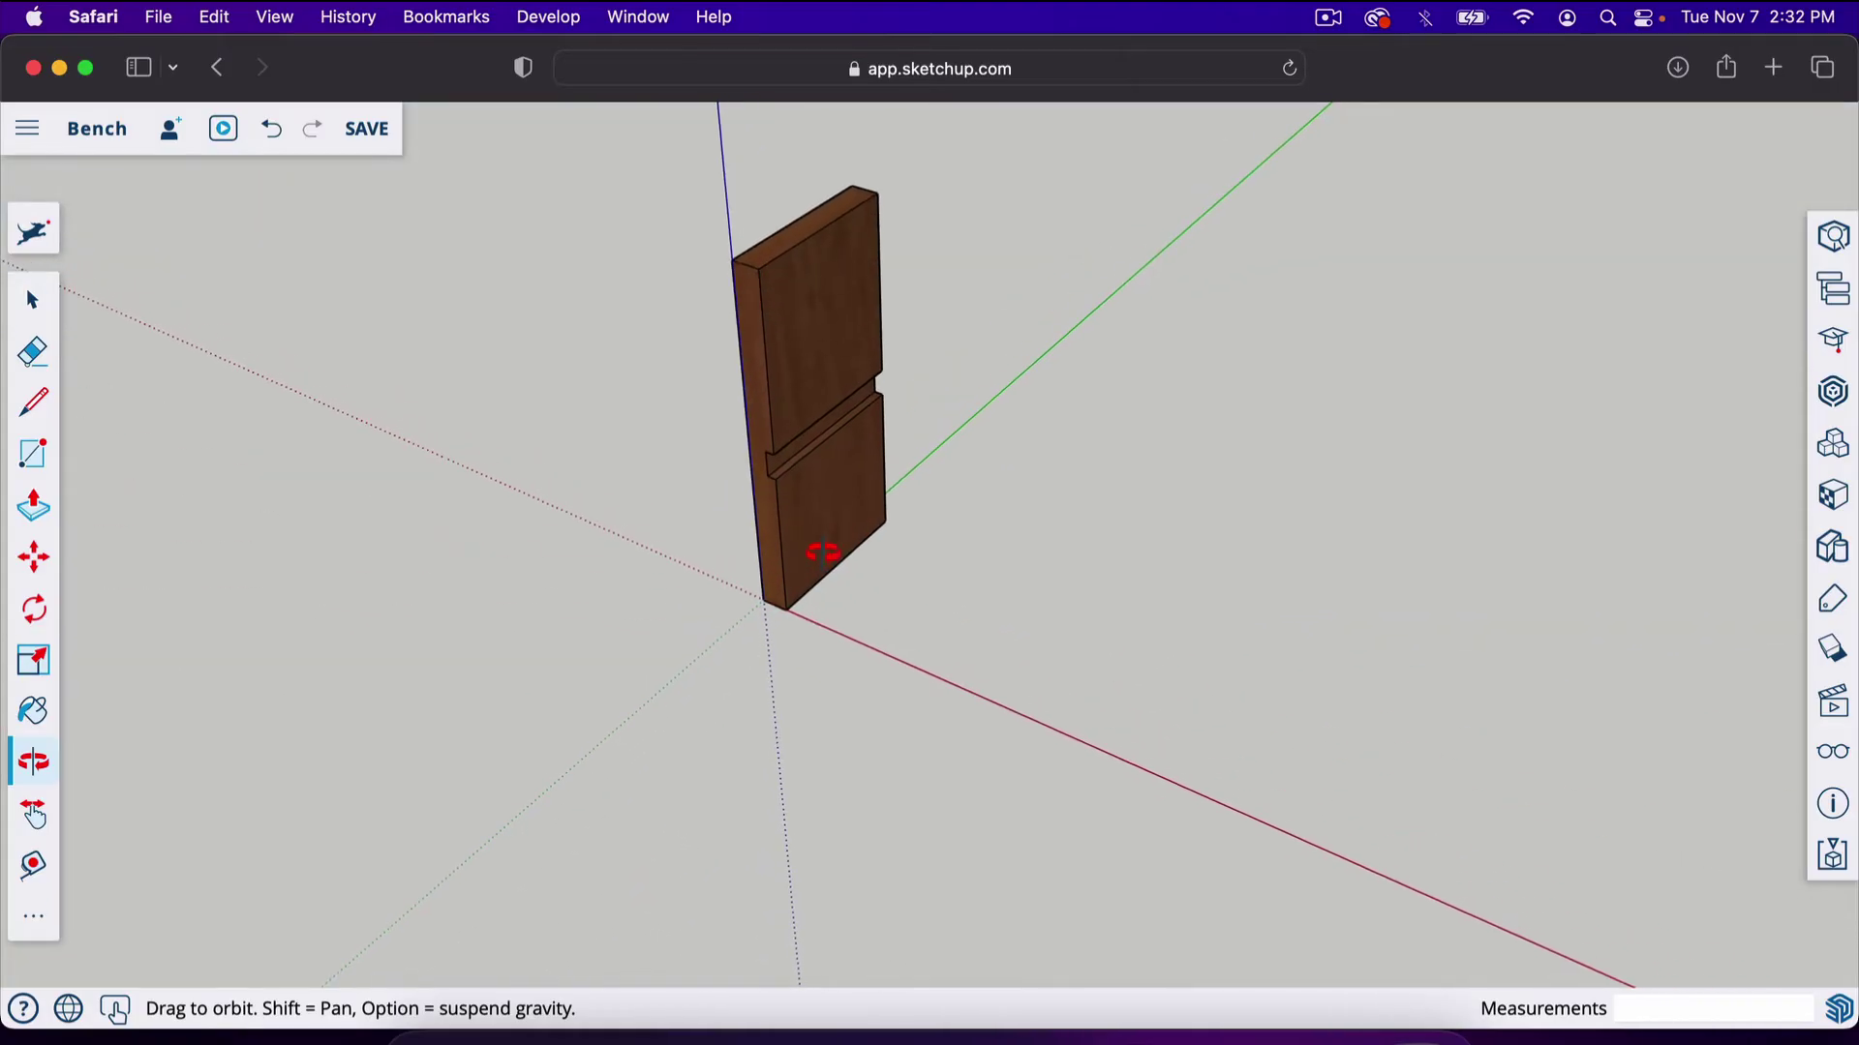
{"action": "left_click_drag", "start_coordinate": [822, 553], "coordinate": [922, 395]}
{"action": "scroll", "coordinate": [922, 279], "scroll_direction": "up", "scroll_amount": 3}
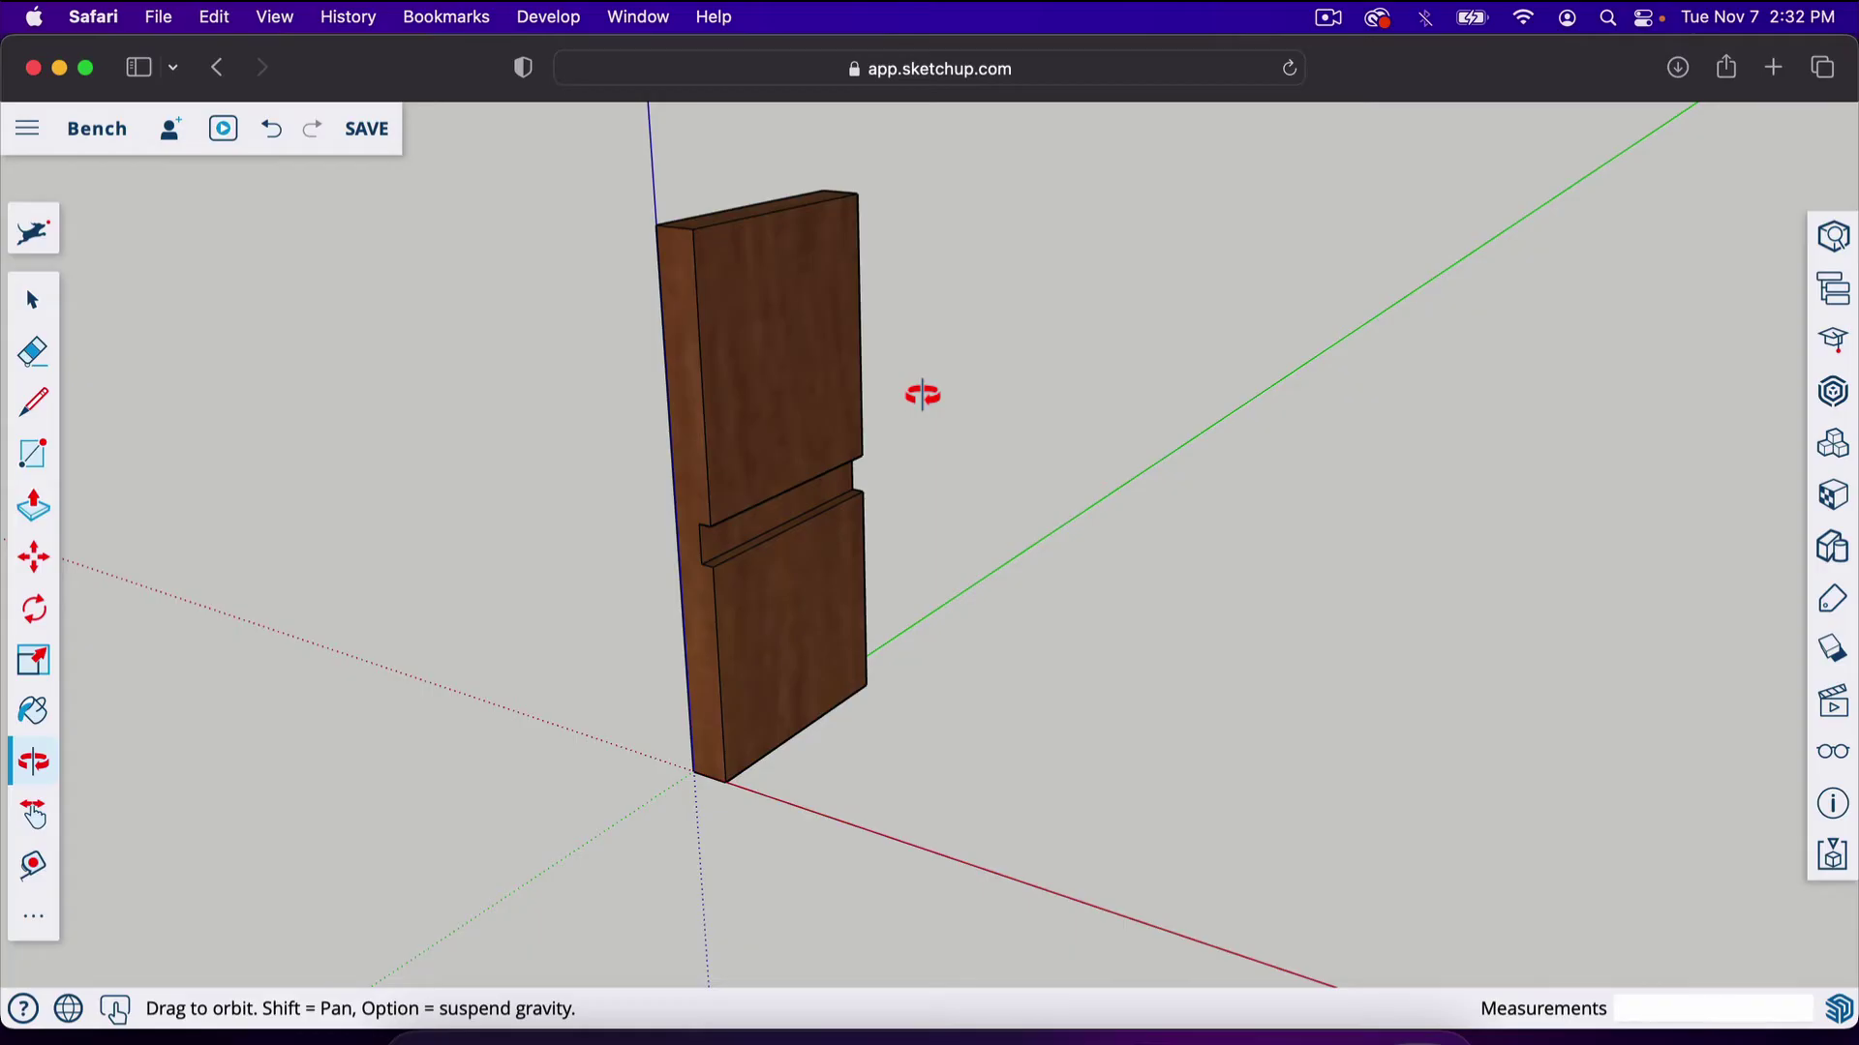
{"action": "left_click_drag", "start_coordinate": [900, 564], "coordinate": [865, 615]}
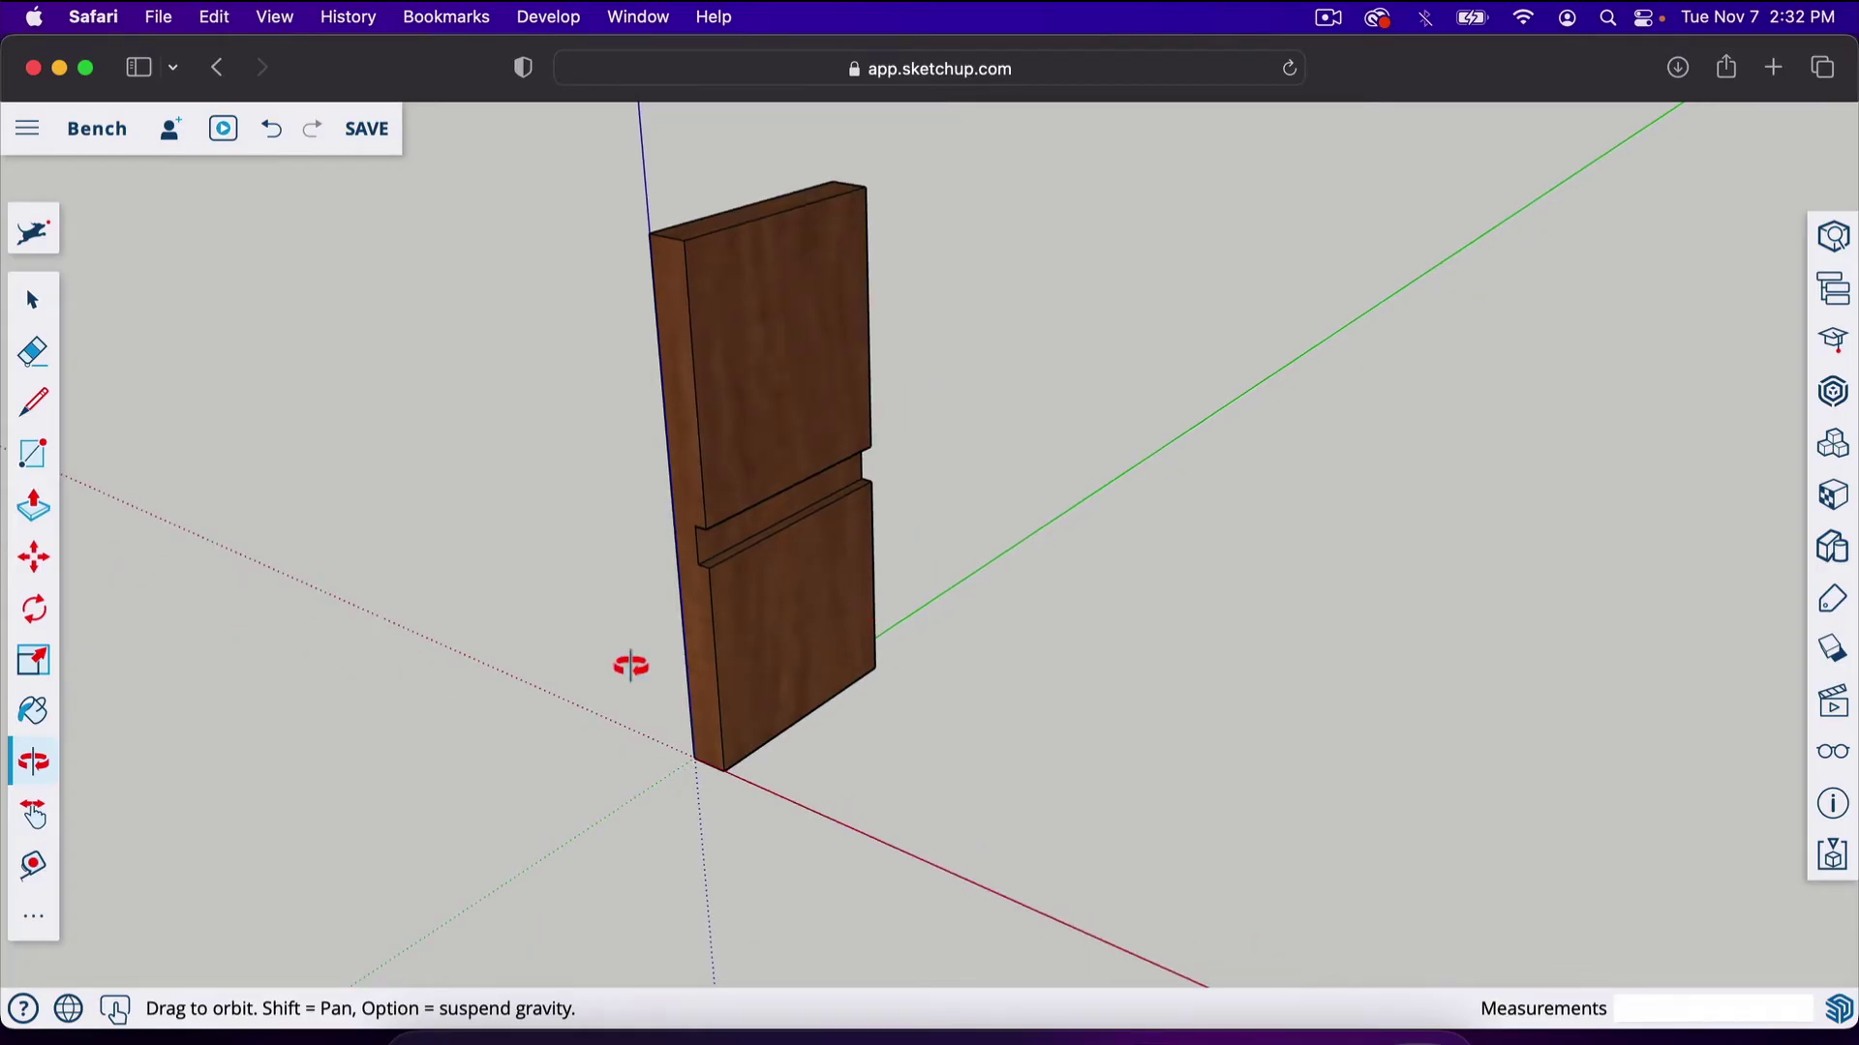
{"action": "left_click_drag", "start_coordinate": [631, 666], "coordinate": [746, 739]}
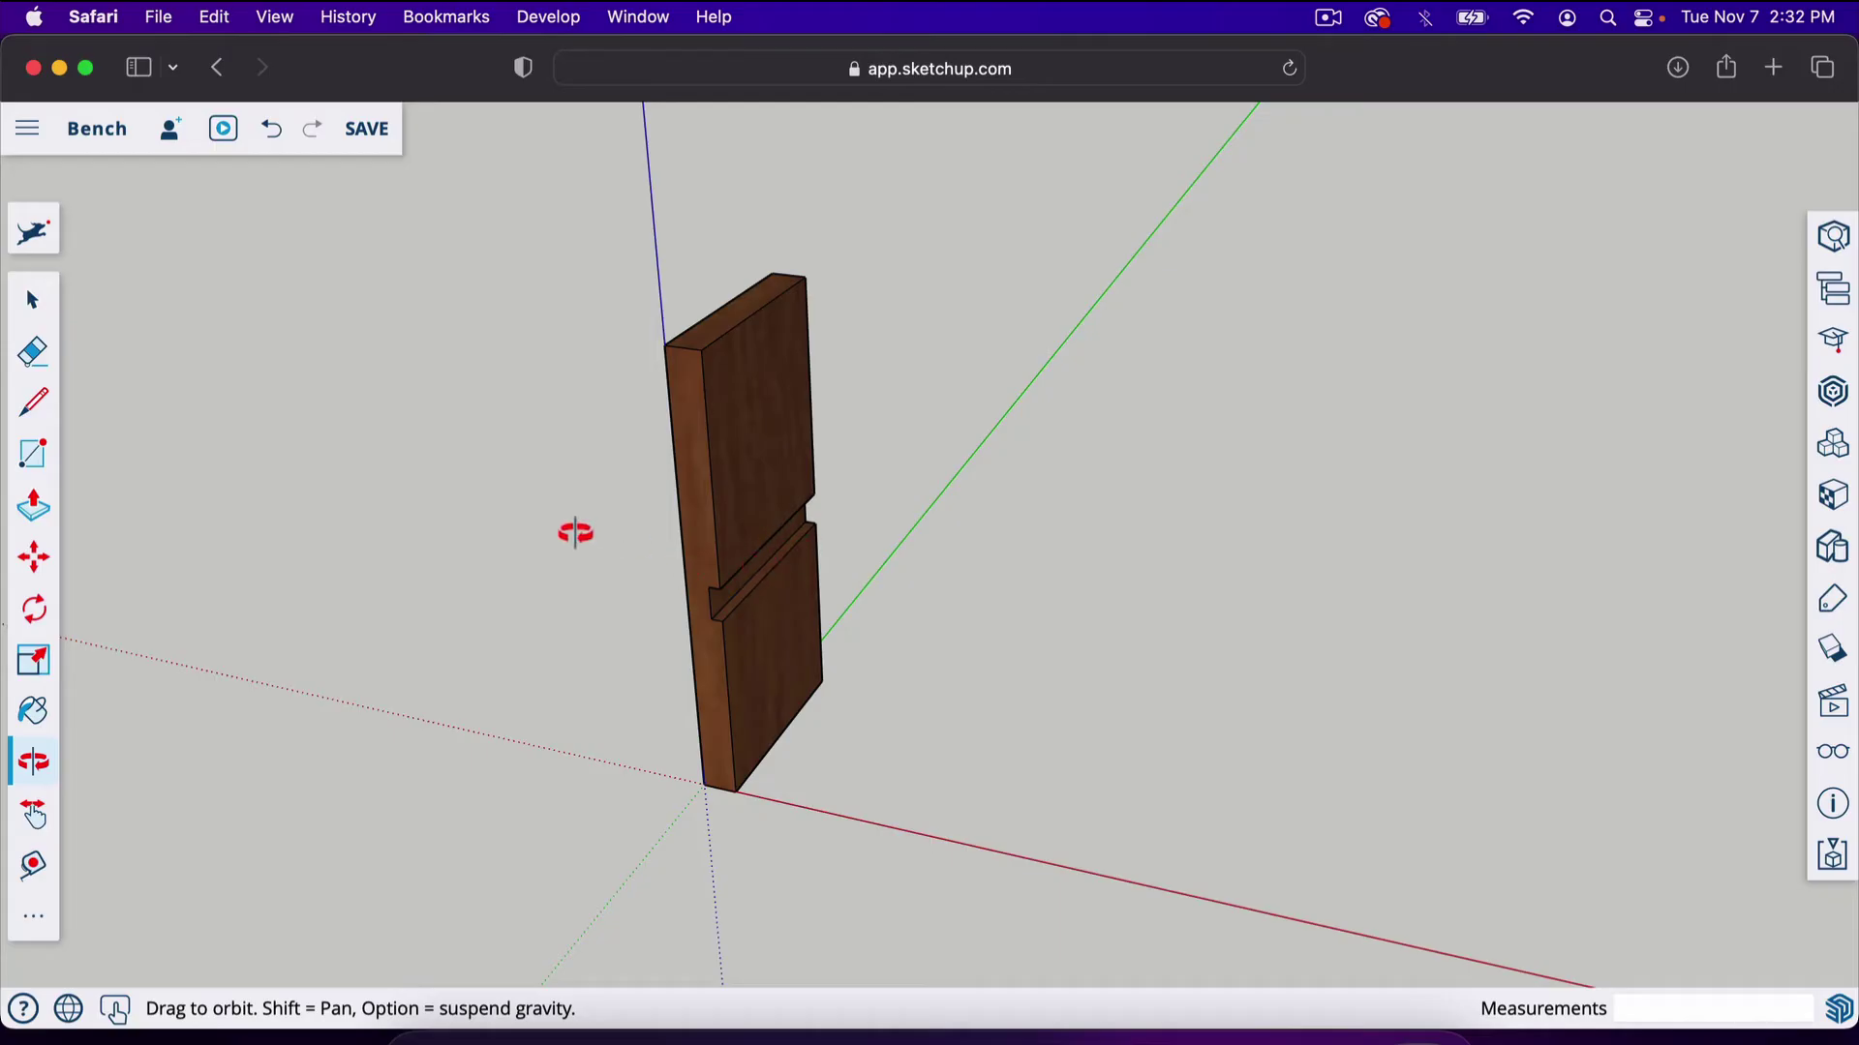
{"action": "left_click_drag", "start_coordinate": [927, 766], "coordinate": [850, 733]}
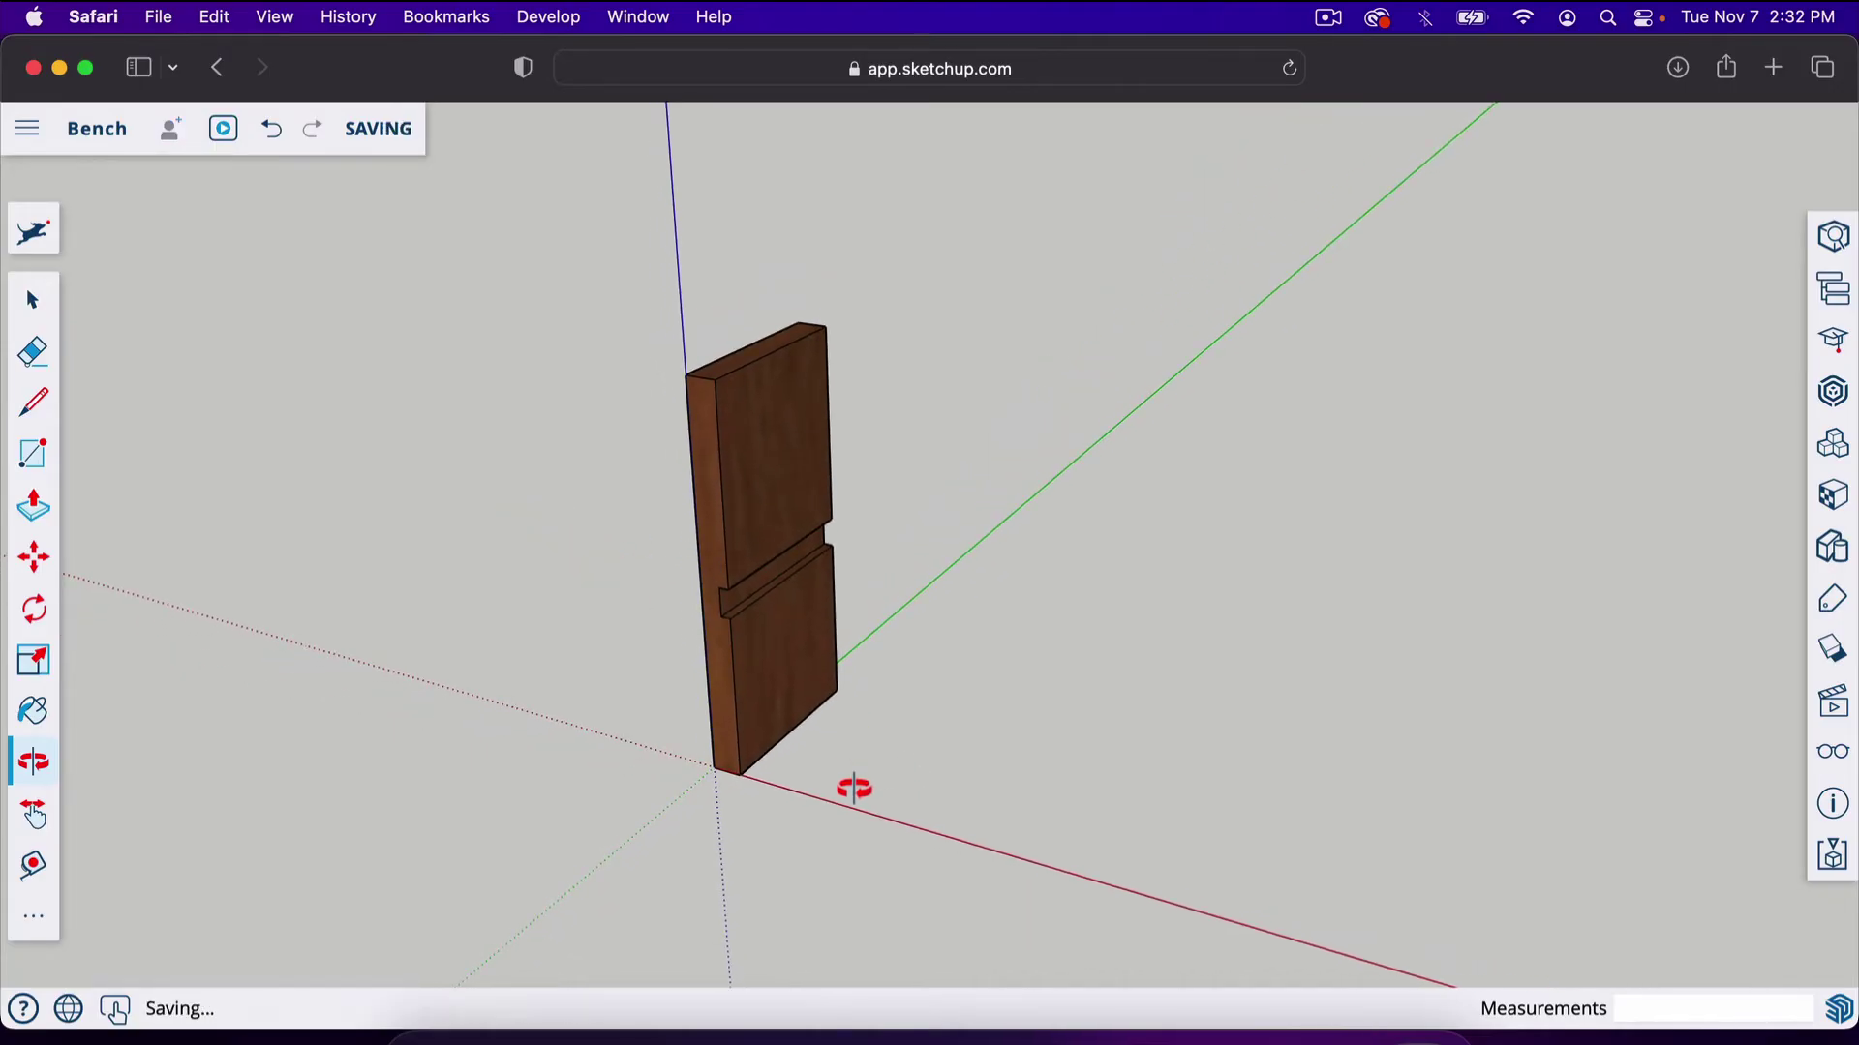
Select all of the grooved board's geometry and make it a component named 'leg'
{"action": "key", "text": "space"}
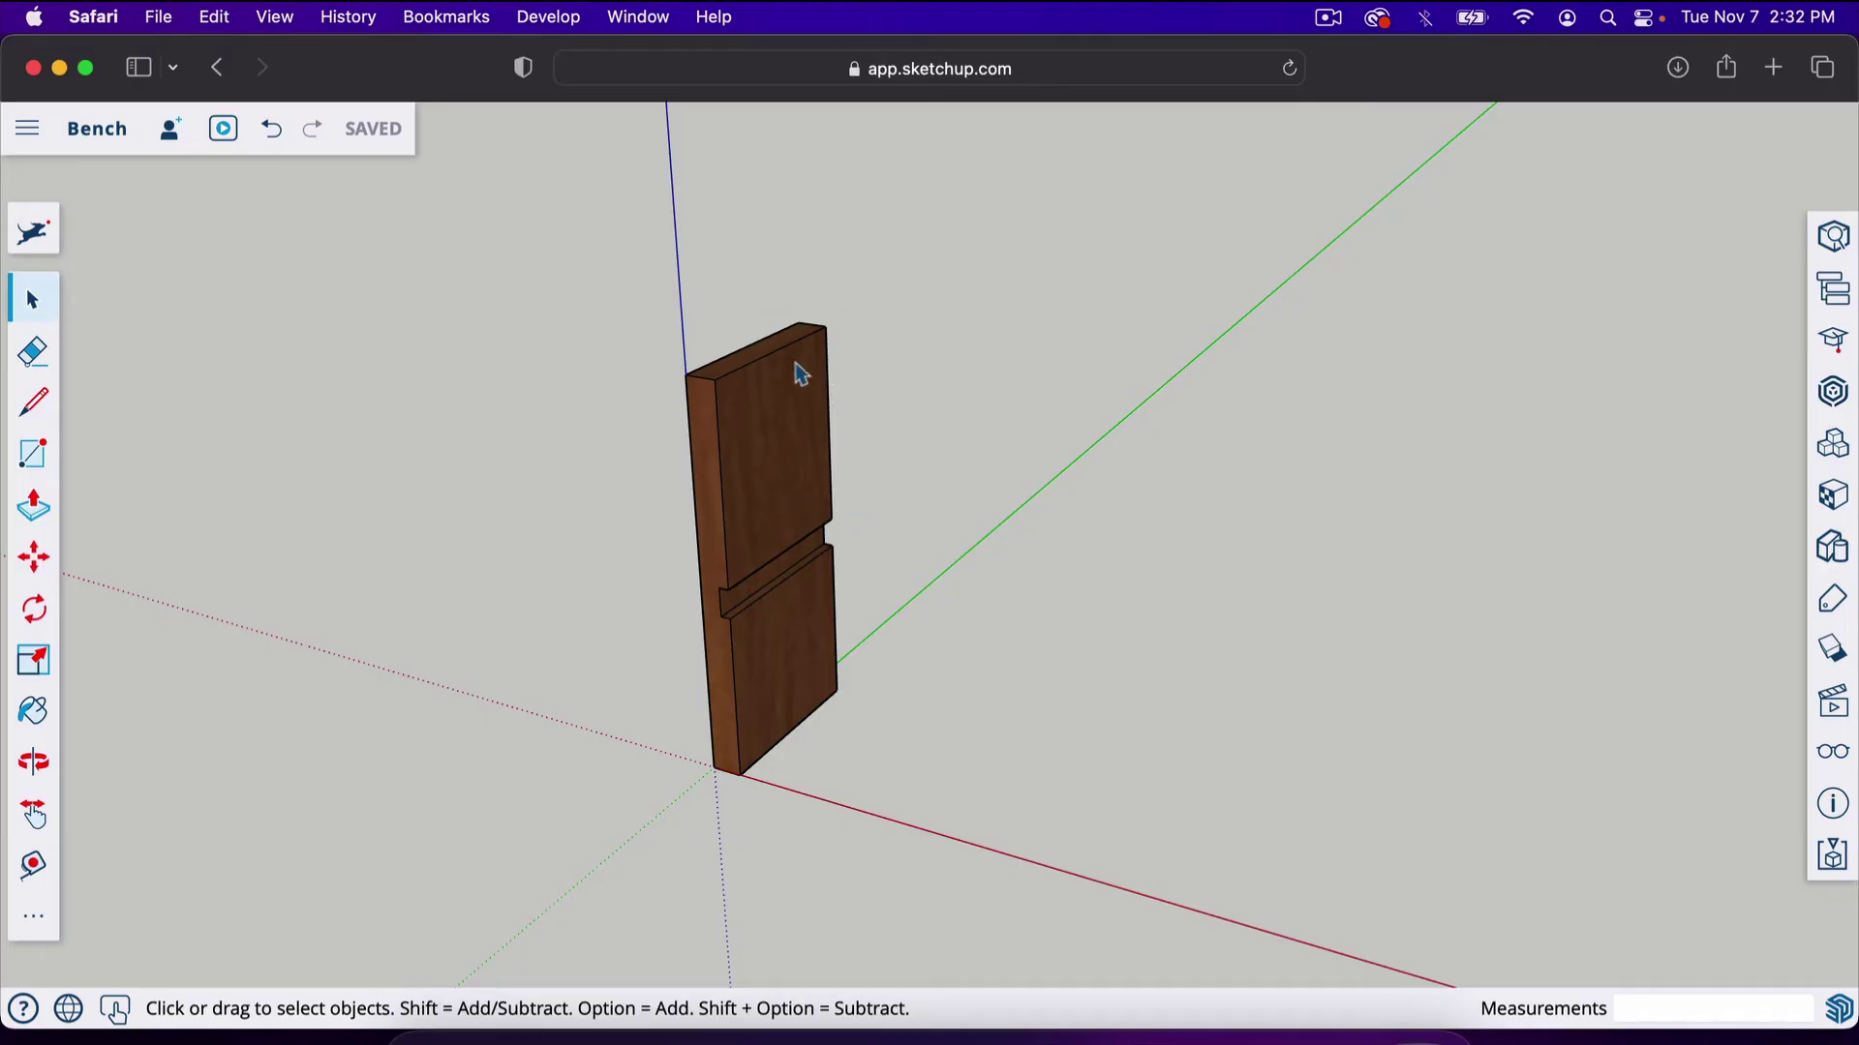
{"action": "triple_click", "coordinate": [784, 490]}
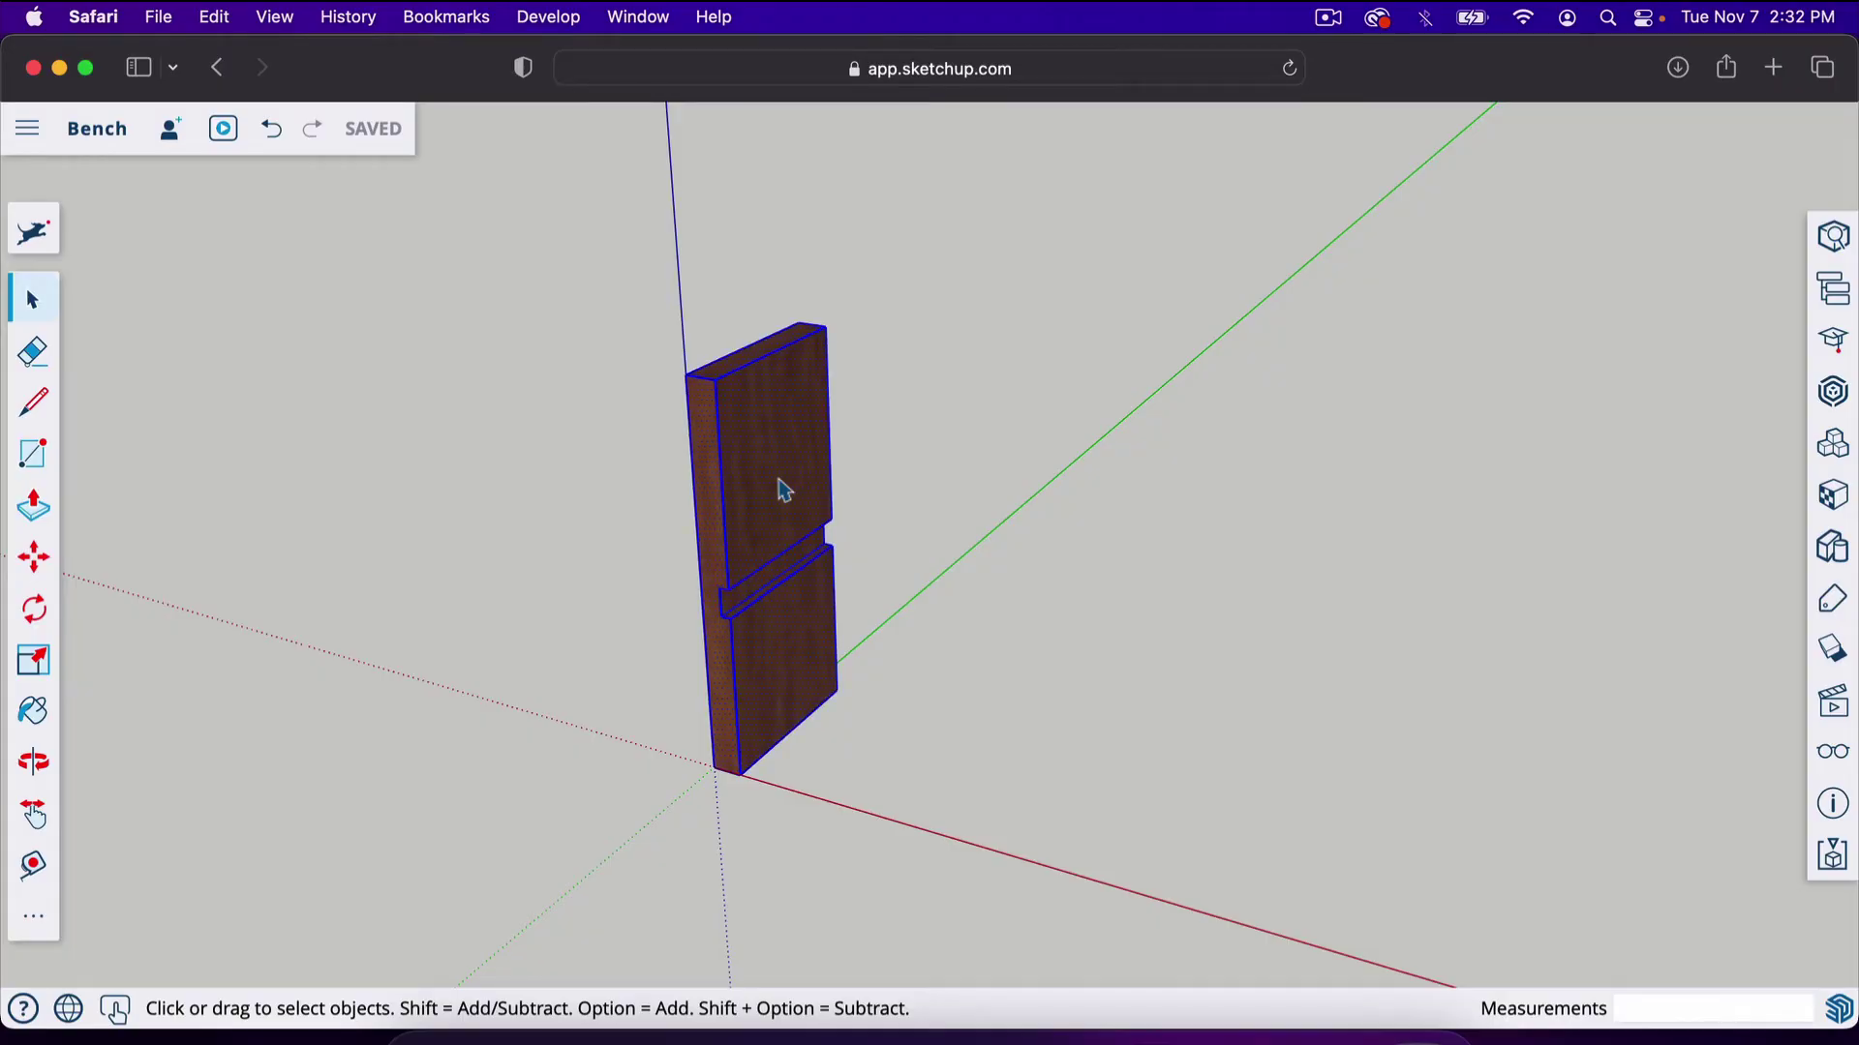
{"action": "left_click", "coordinate": [877, 442]}
{"action": "left_click", "coordinate": [761, 454]}
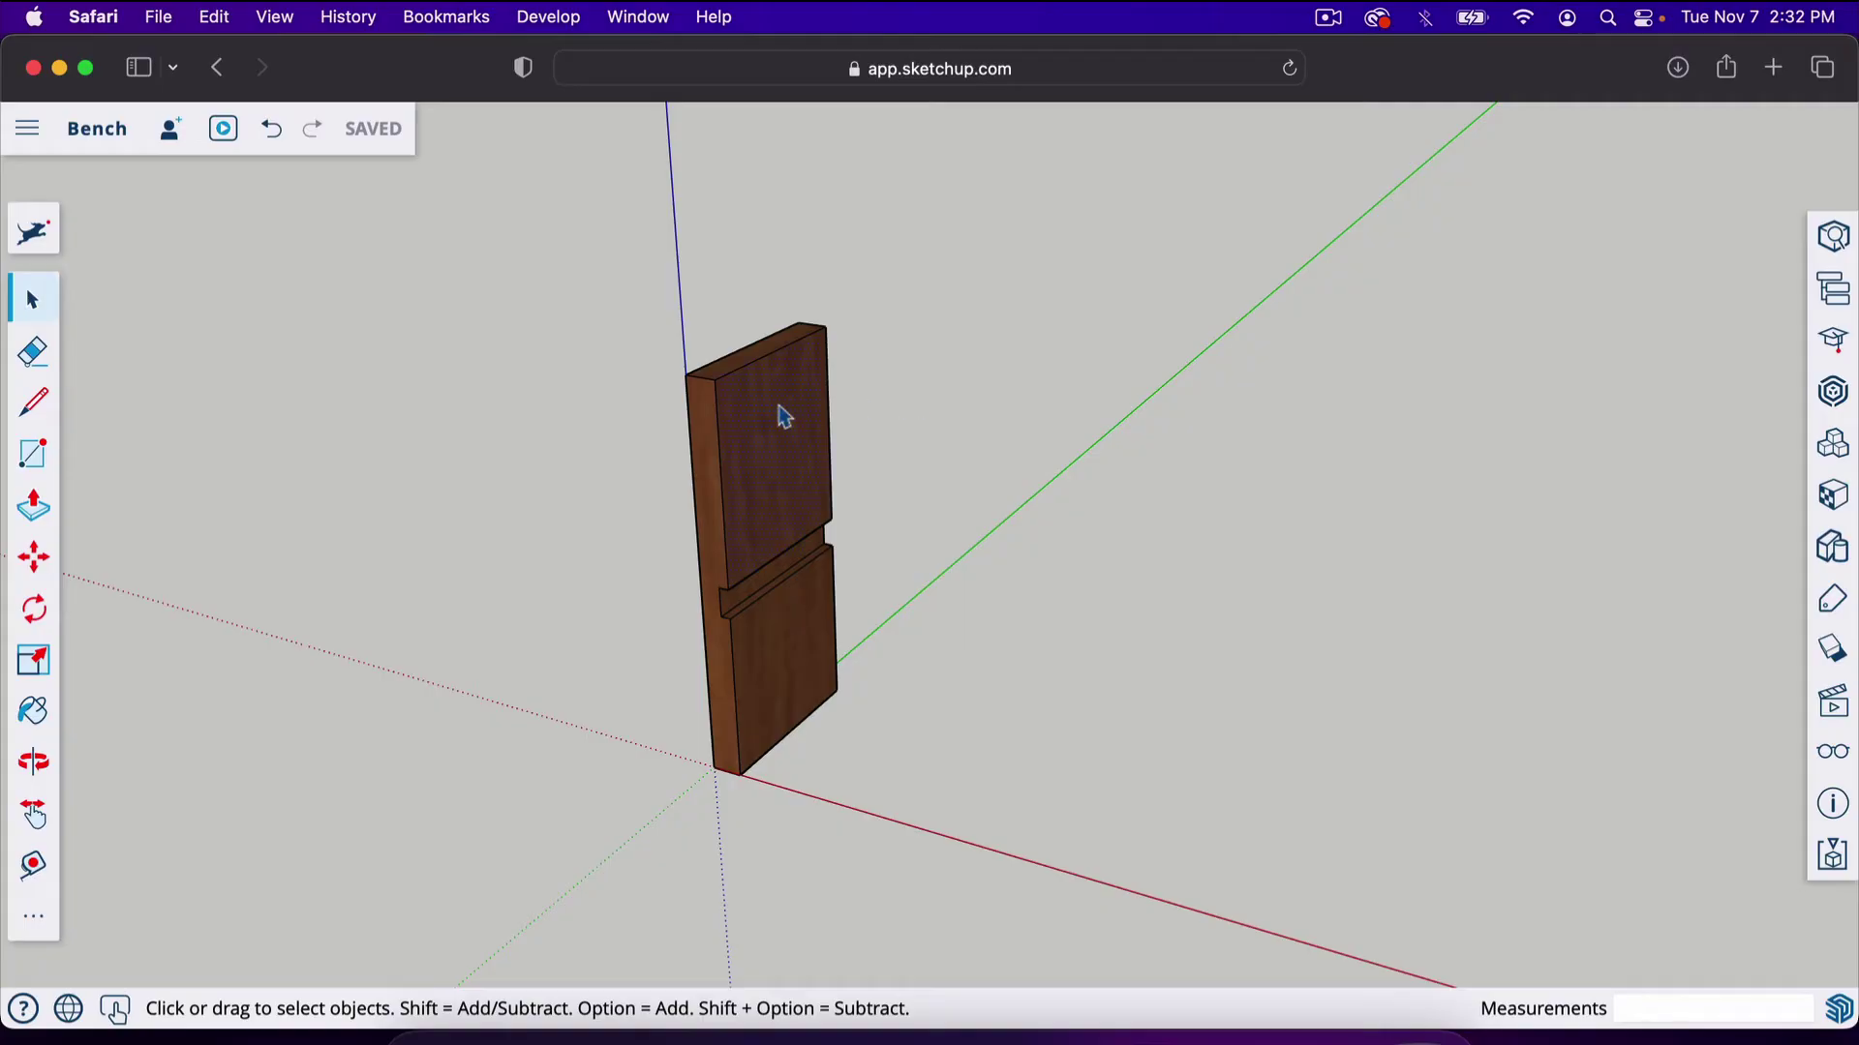
{"action": "triple_click", "coordinate": [784, 416]}
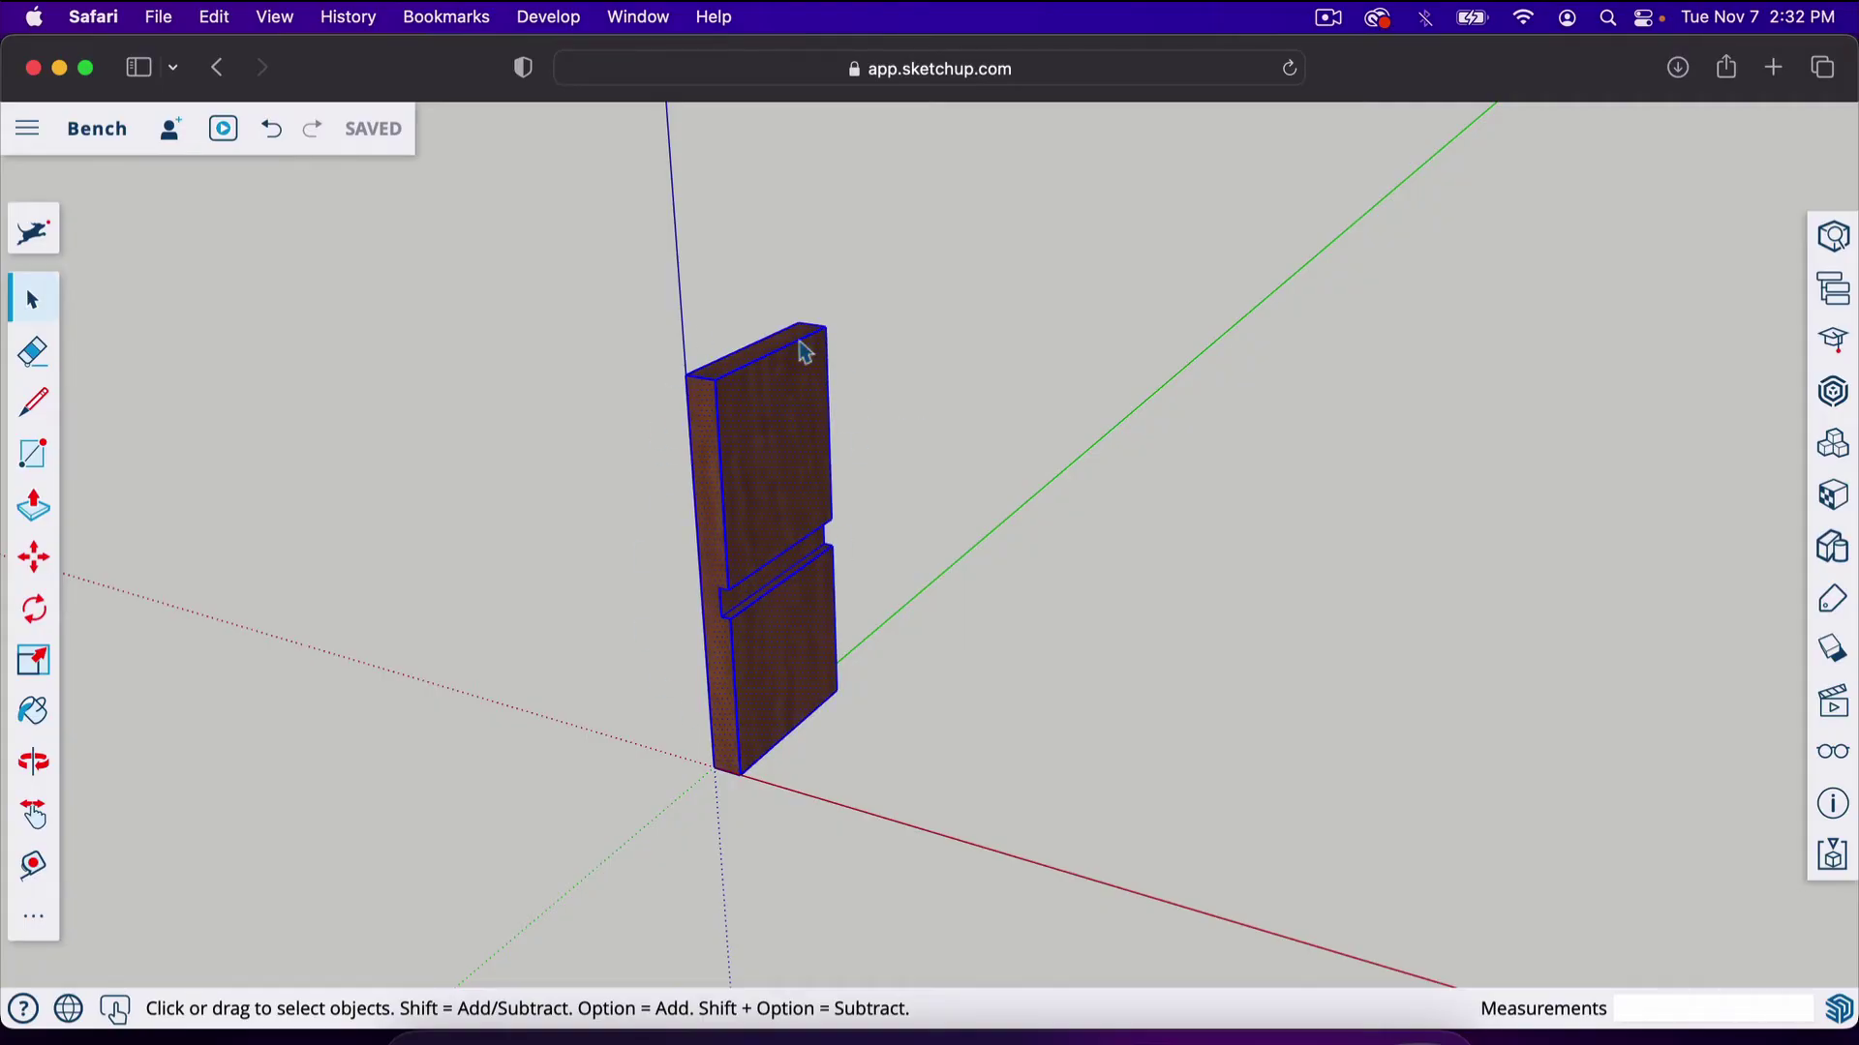
{"action": "right_click", "coordinate": [791, 427]}
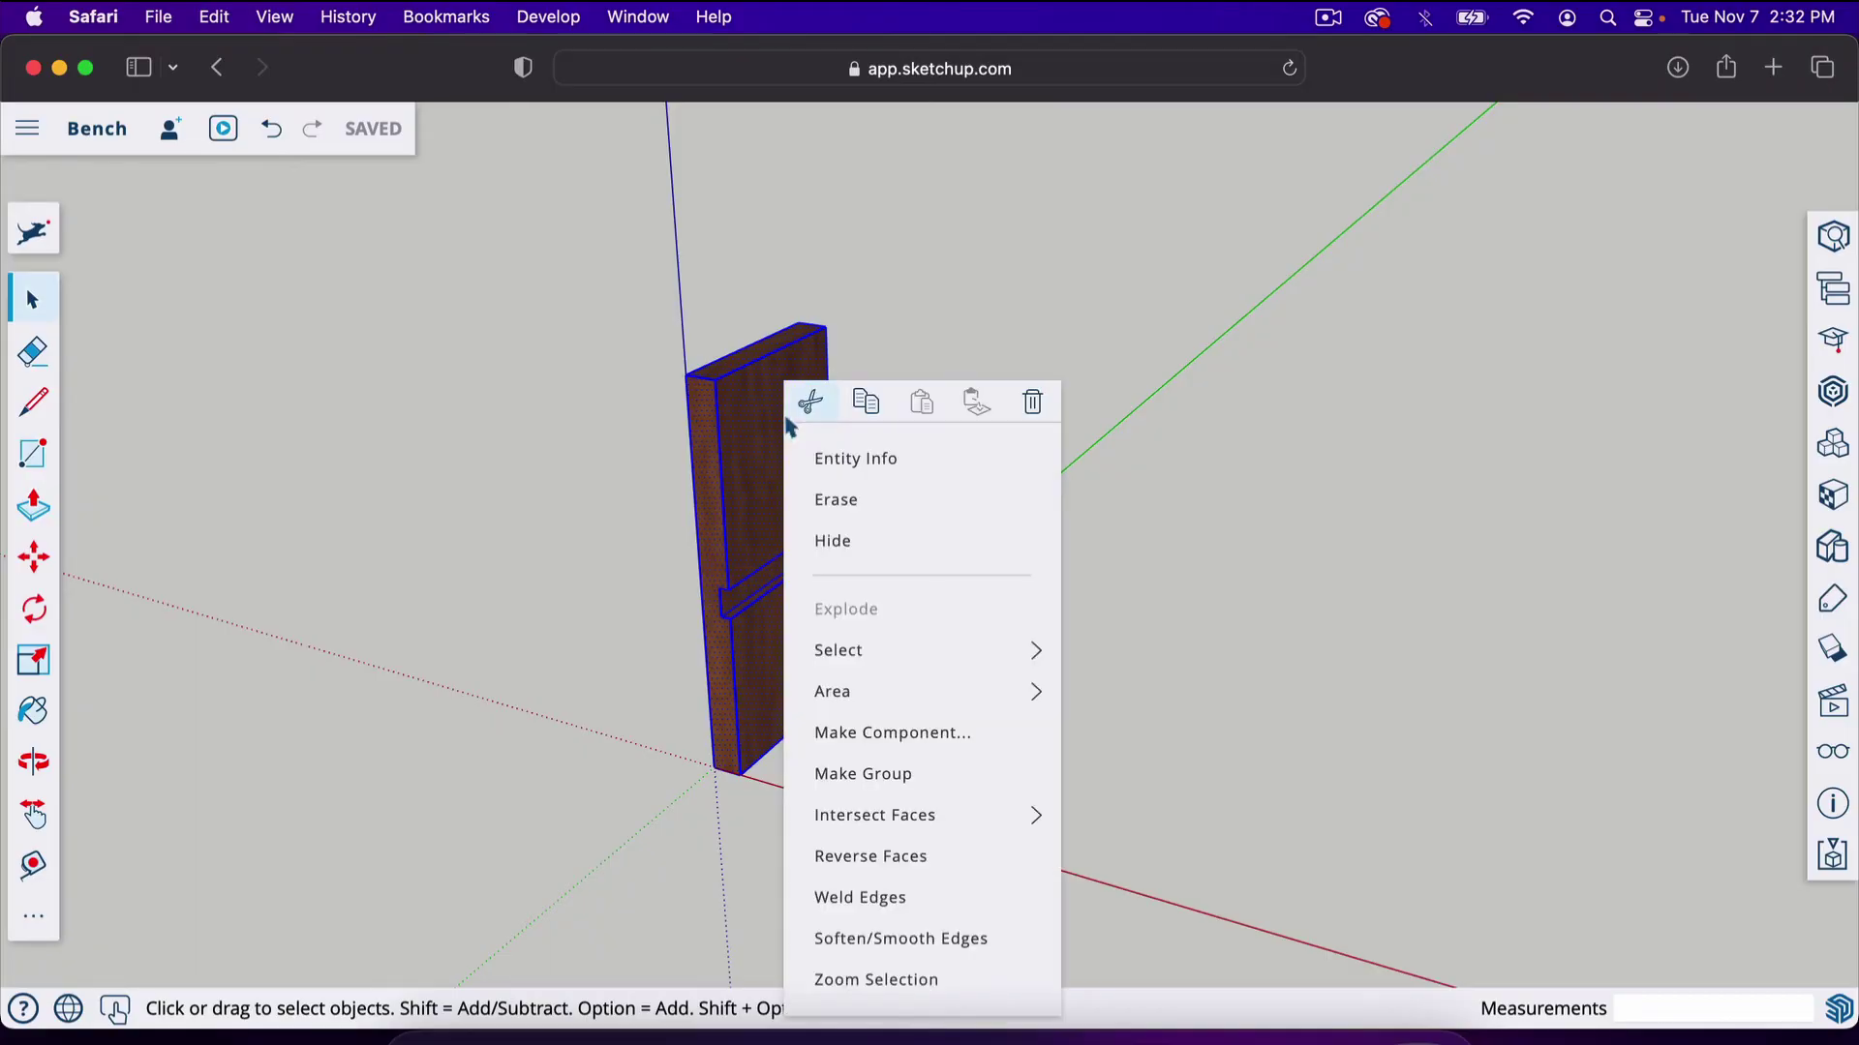
{"action": "left_click", "coordinate": [943, 746]}
{"action": "type", "text": "leg"}
{"action": "key", "text": "Return"}
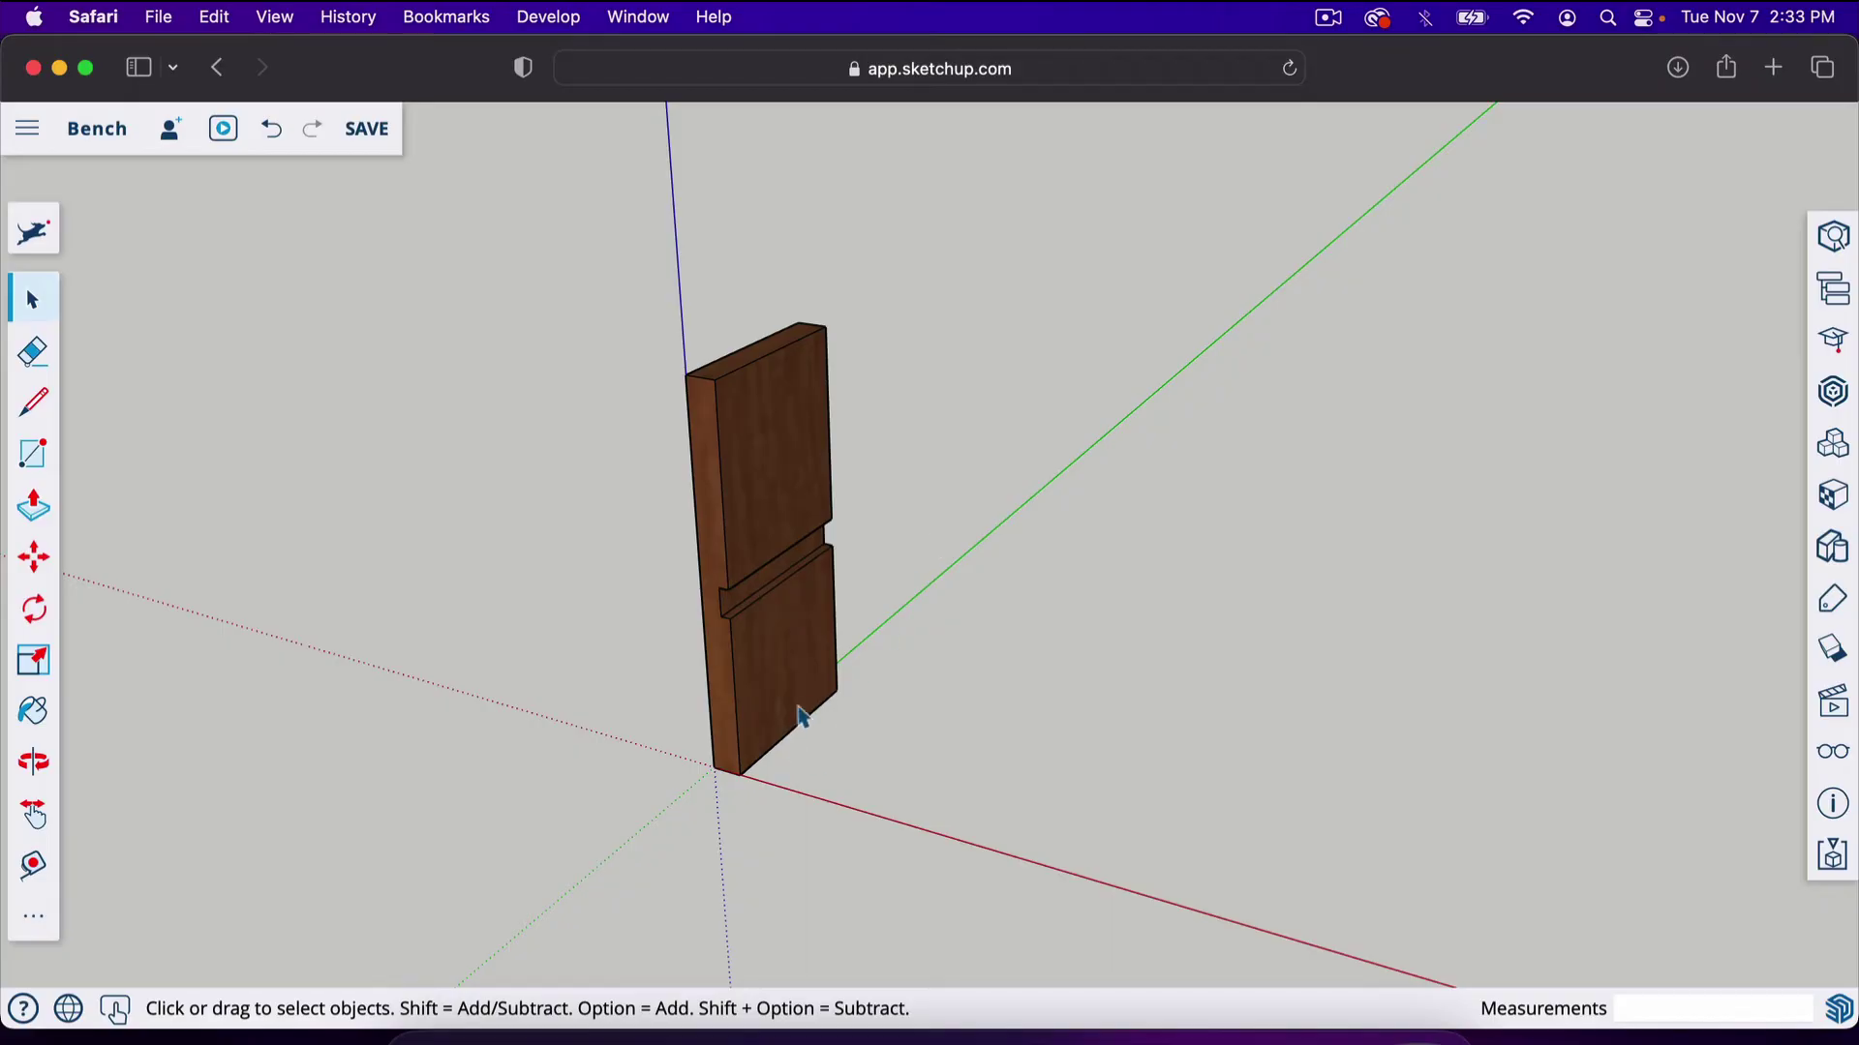
Try pasting and moving the leg, undoing both attempts
{"action": "left_click", "coordinate": [786, 666]}
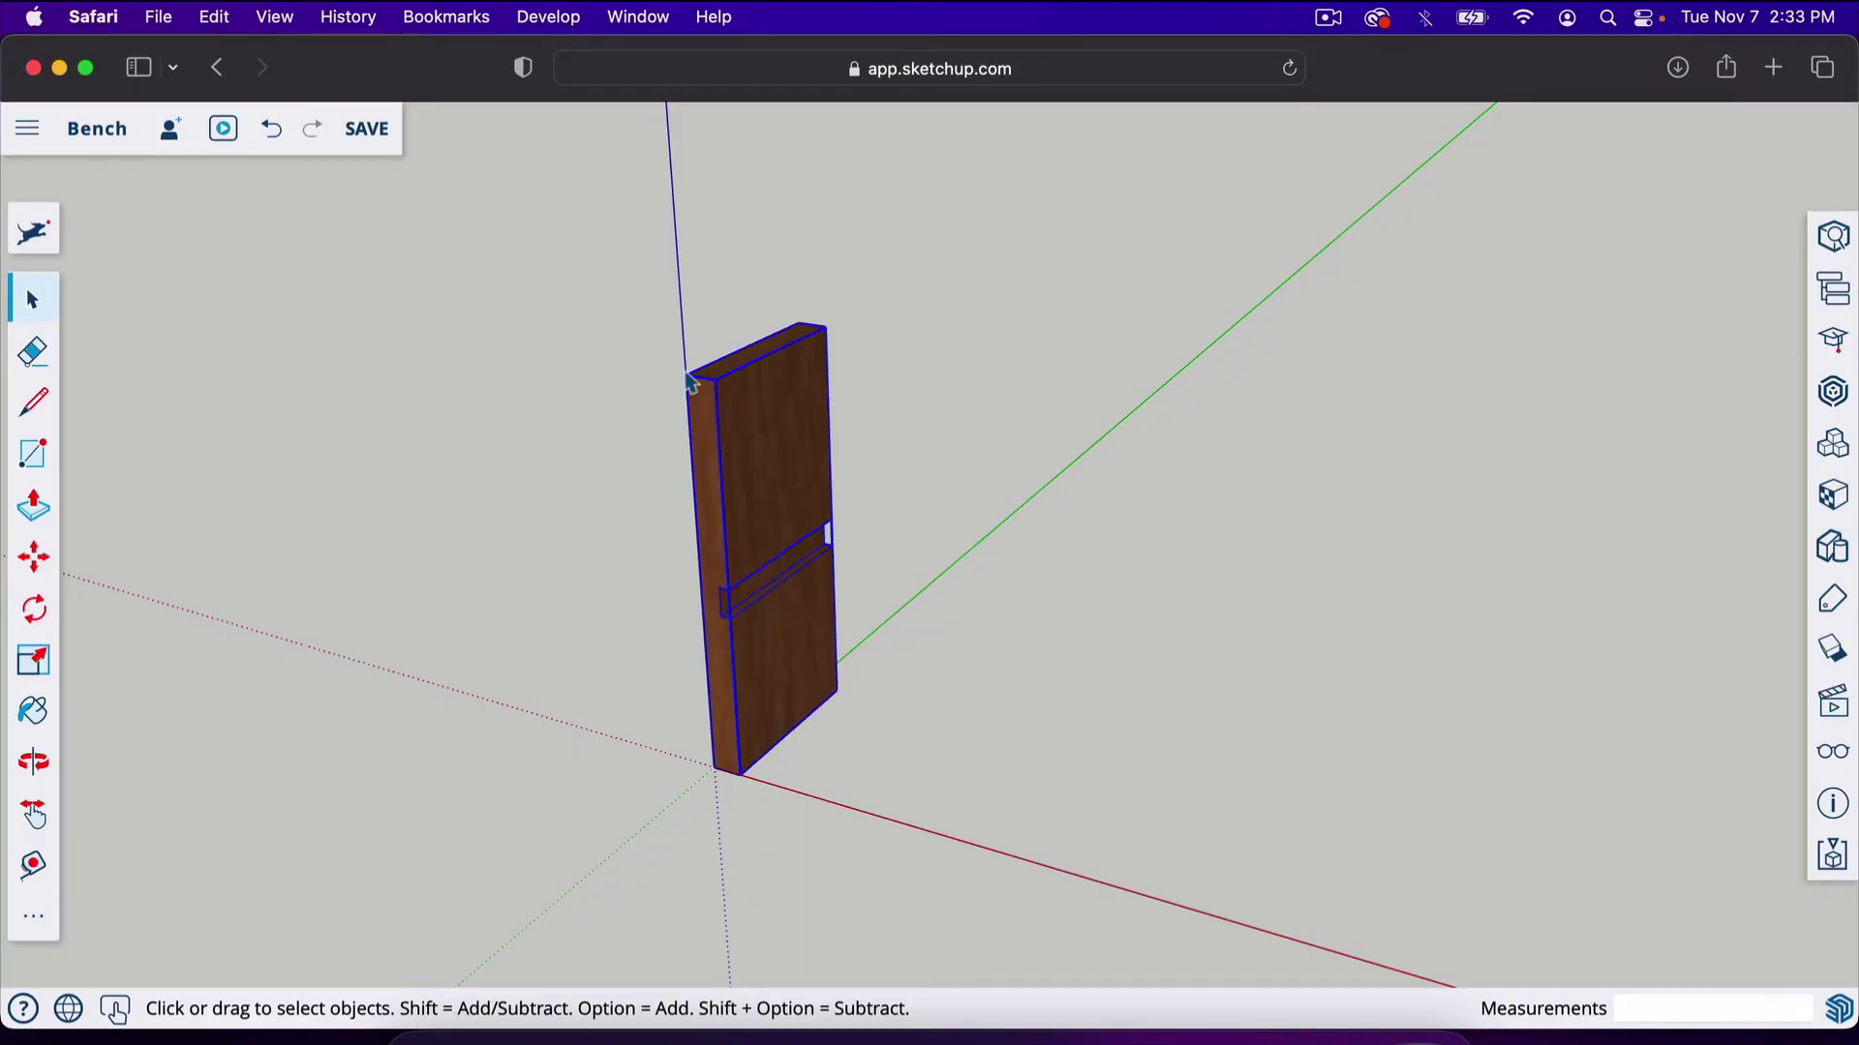
{"action": "middle_click_drag", "start_coordinate": [830, 658], "coordinate": [813, 821]}
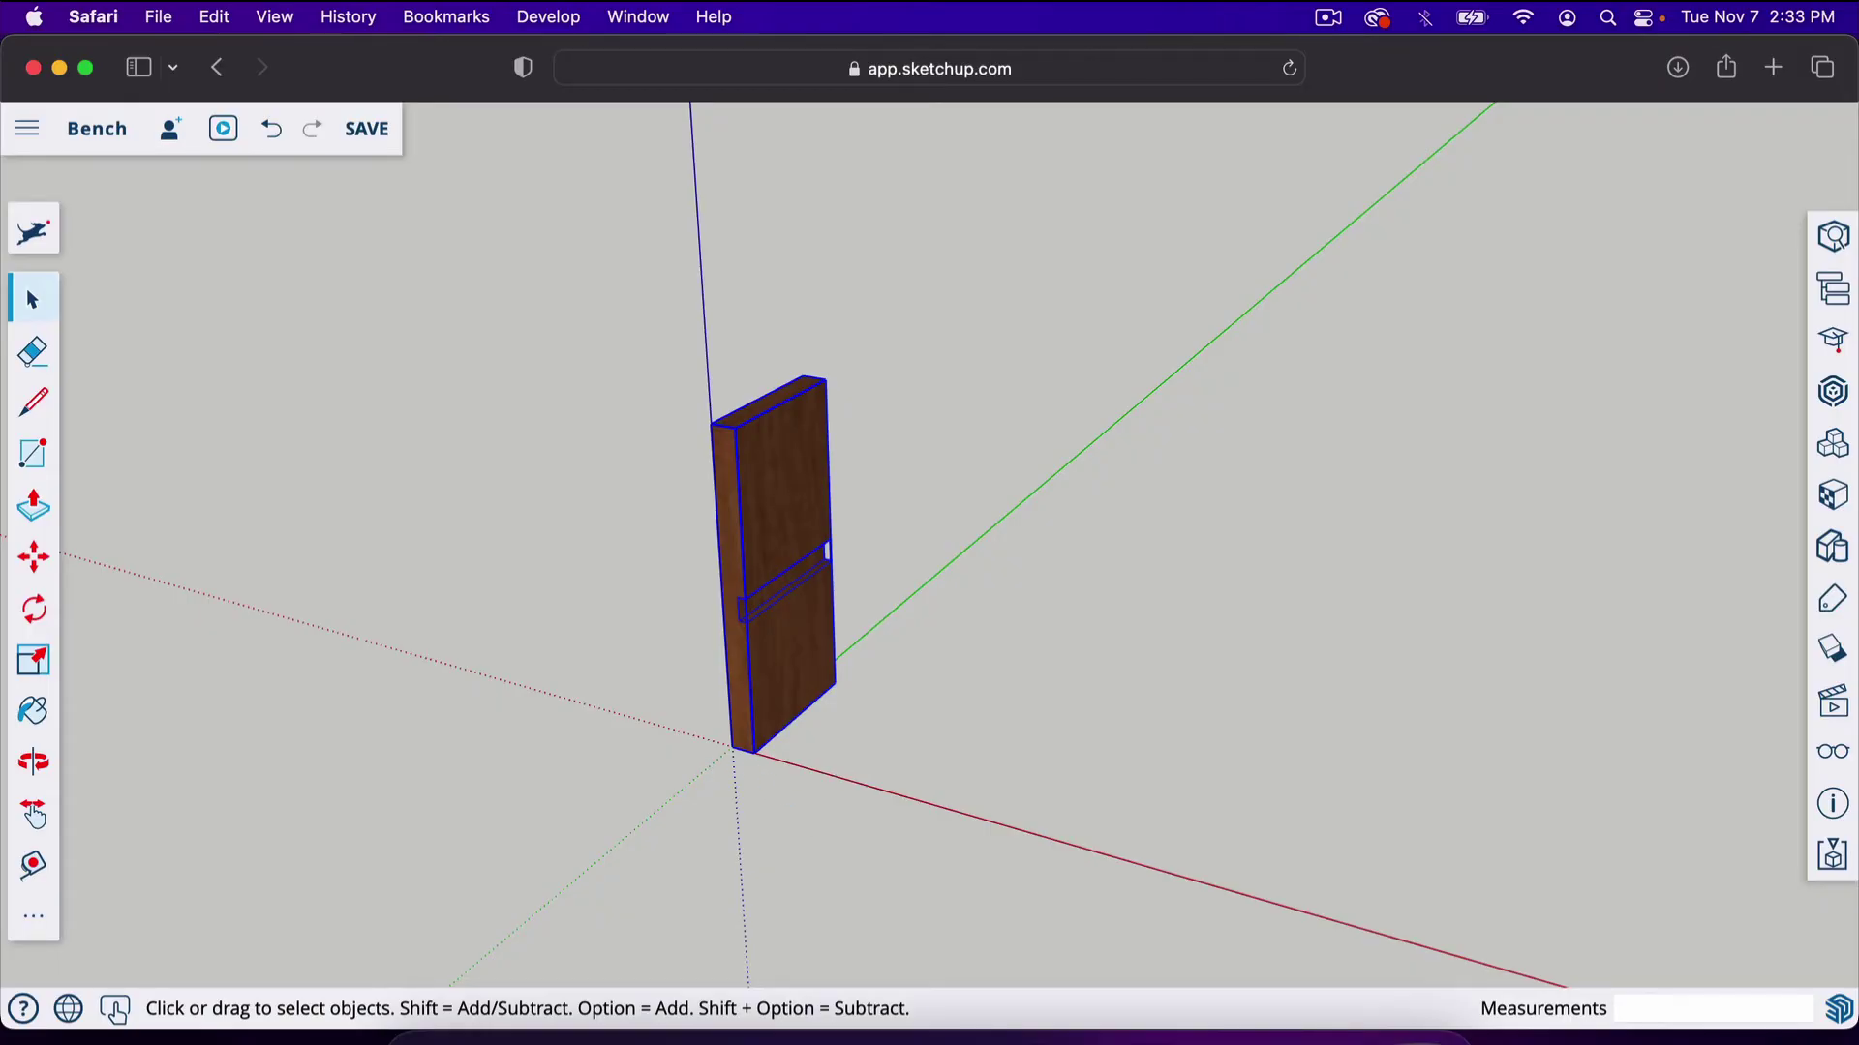
{"action": "key", "text": "super+v"}
{"action": "left_click", "coordinate": [988, 733]}
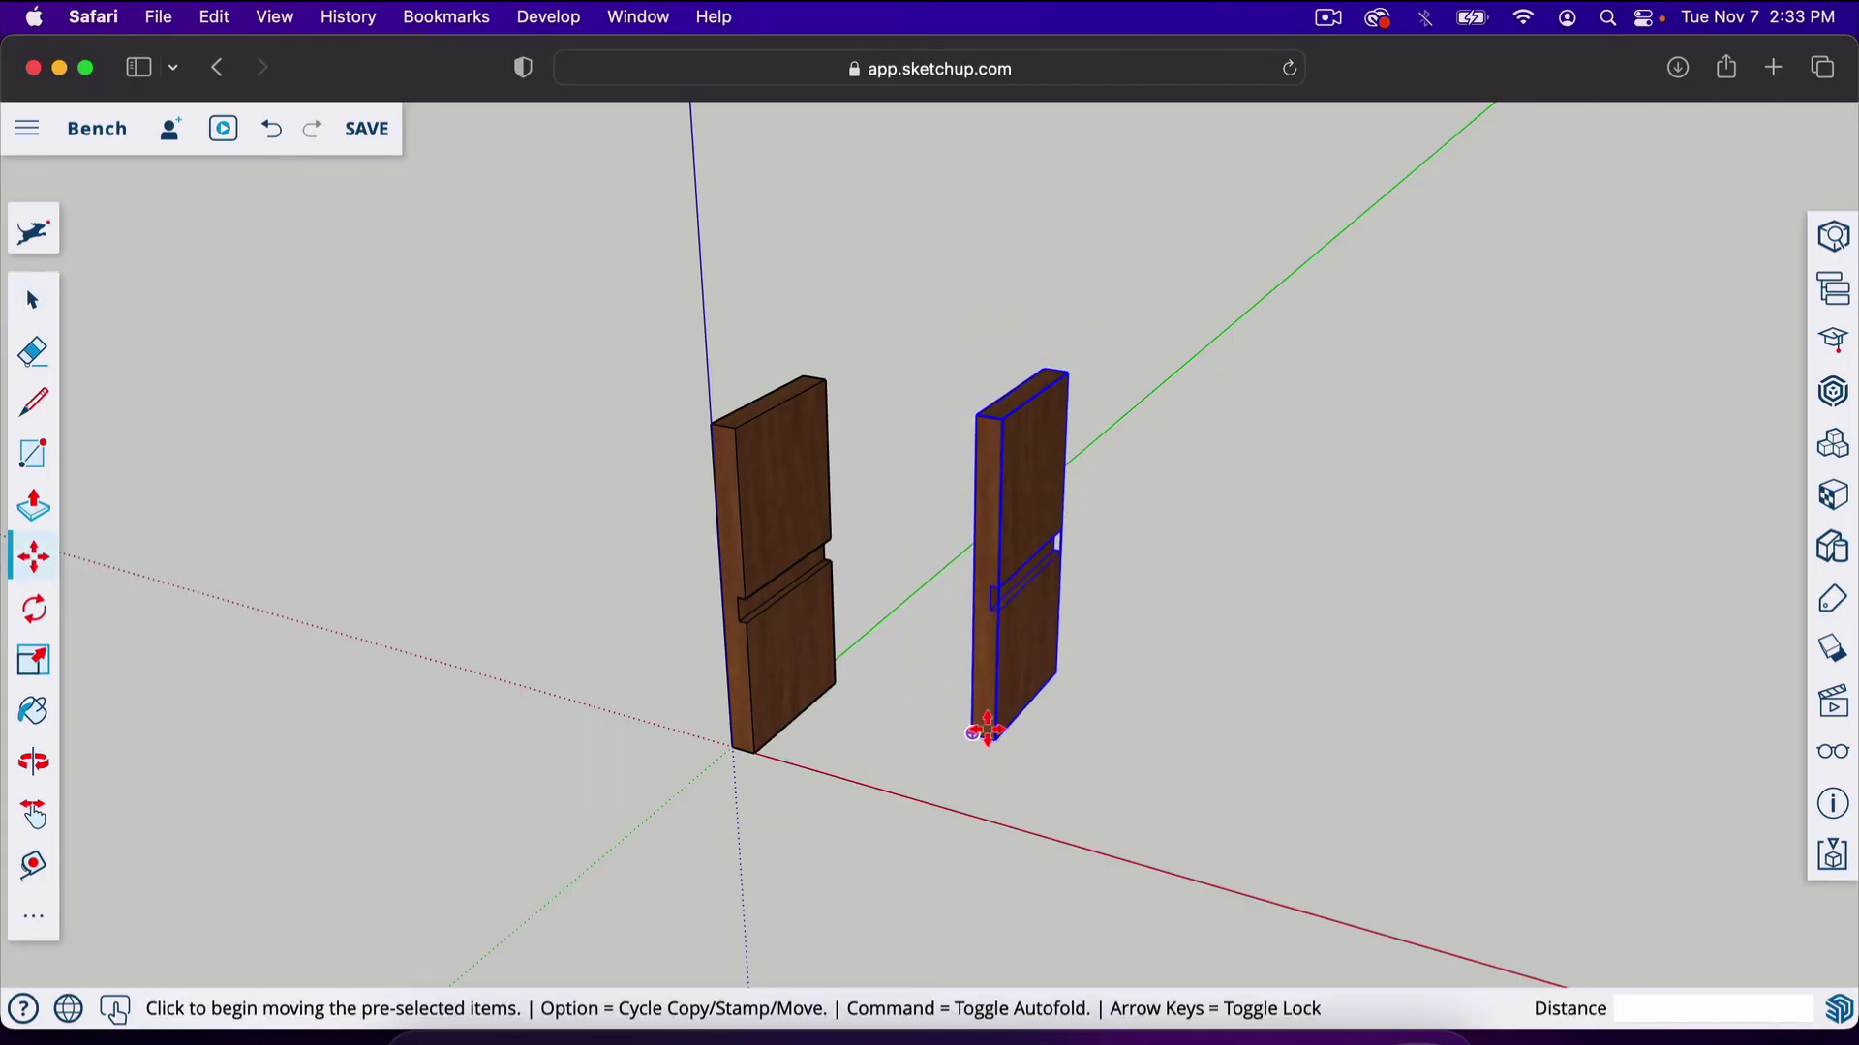
{"action": "key", "text": "super+z"}
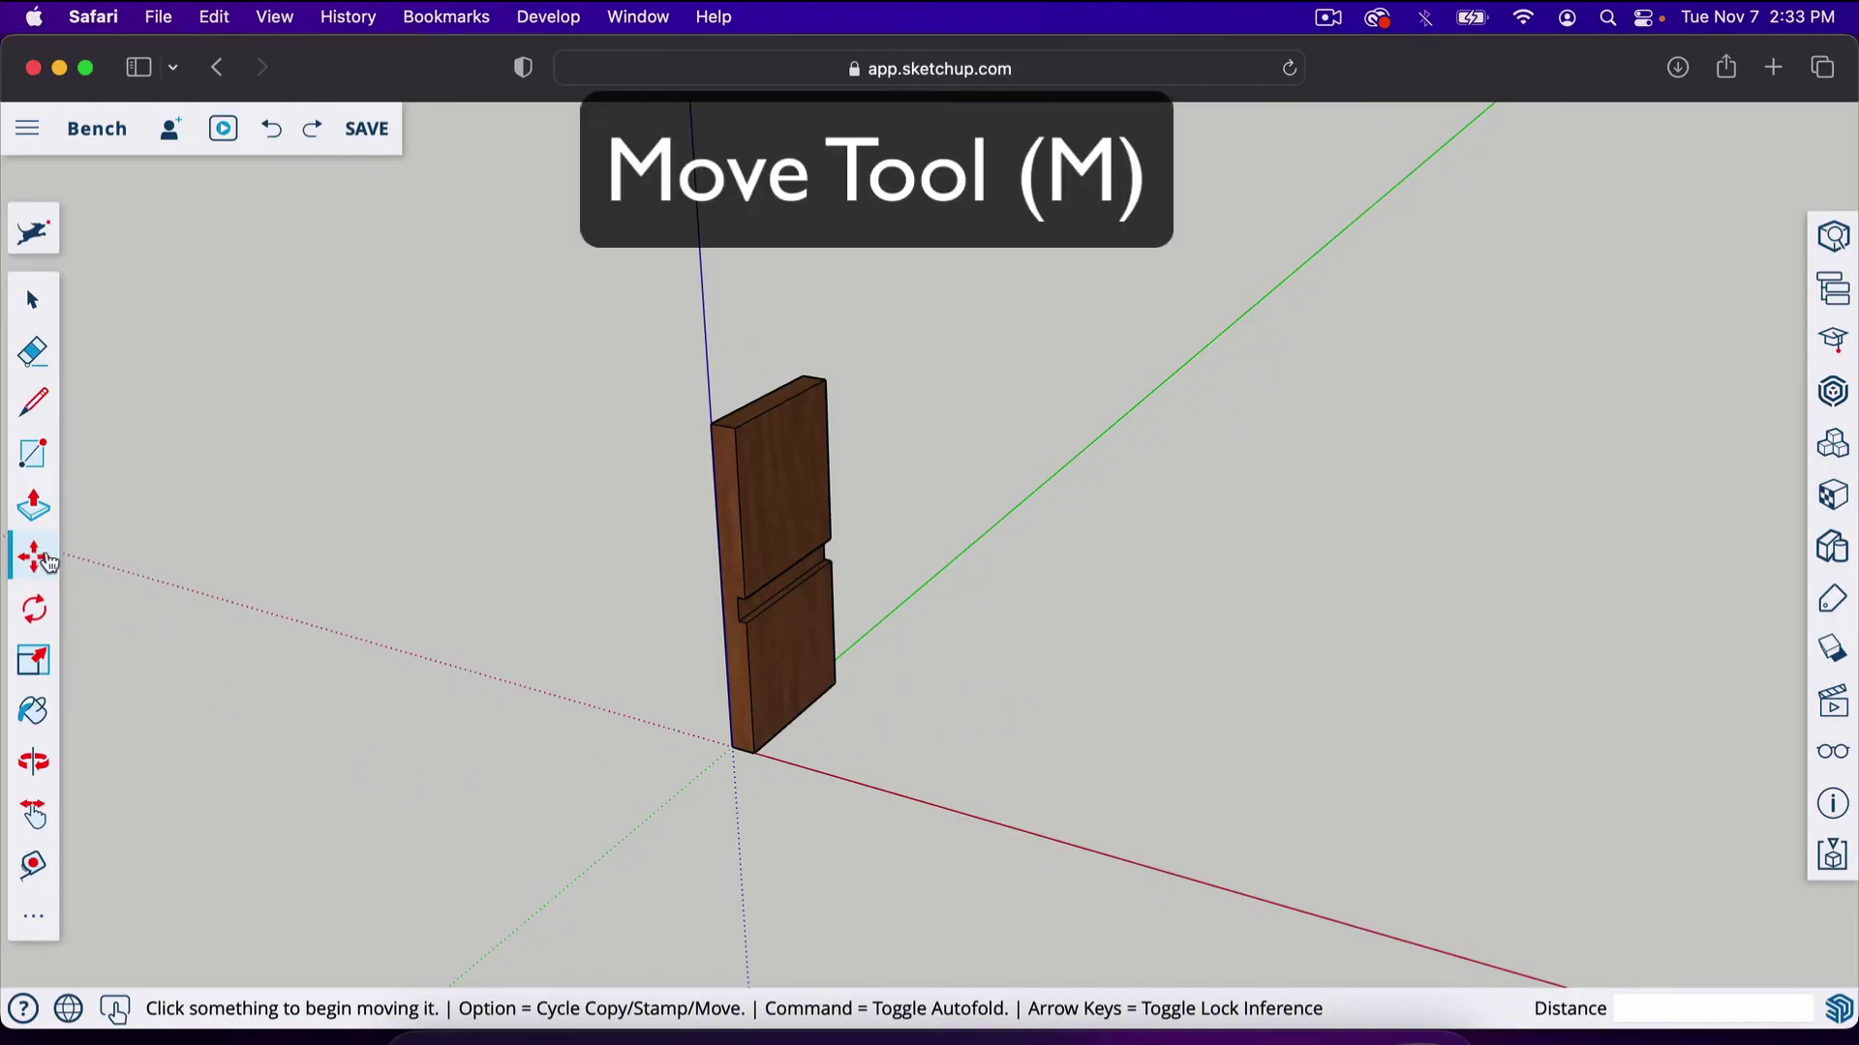
{"action": "left_click", "coordinate": [754, 752]}
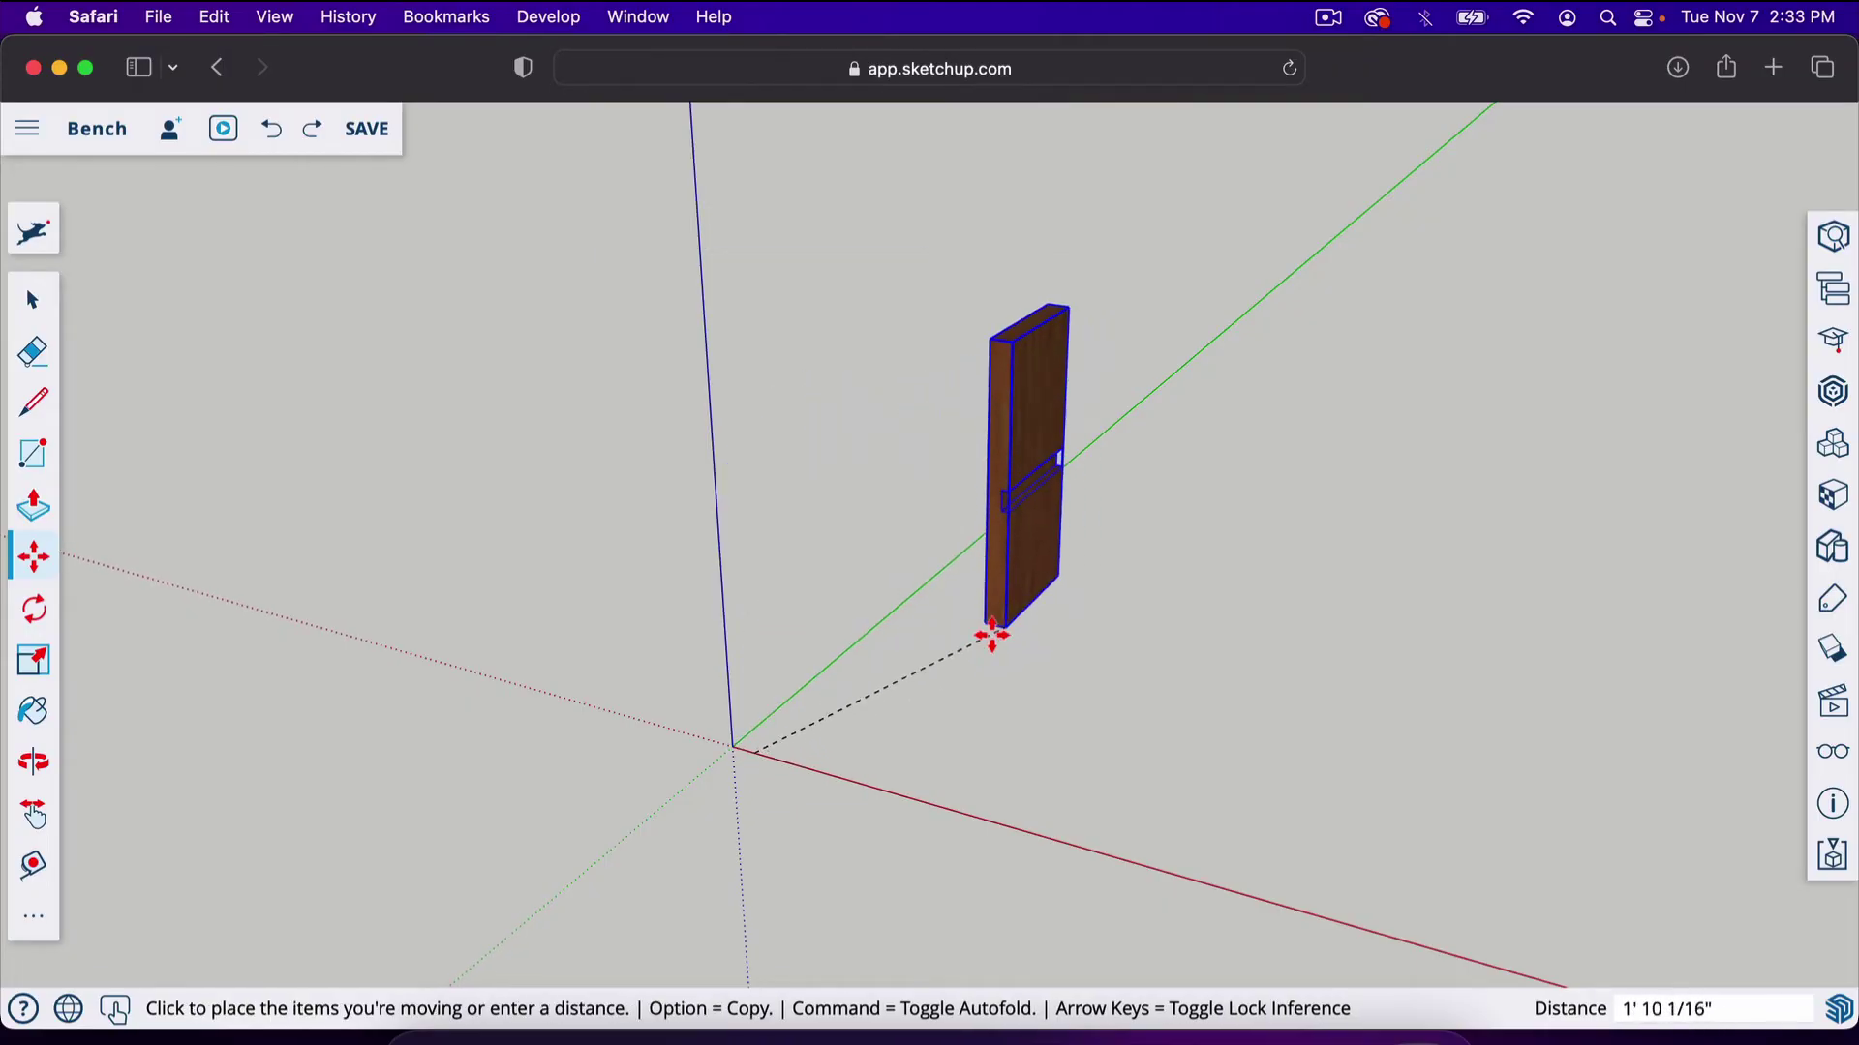
{"action": "left_click", "coordinate": [1017, 746]}
{"action": "key", "text": "super+z"}
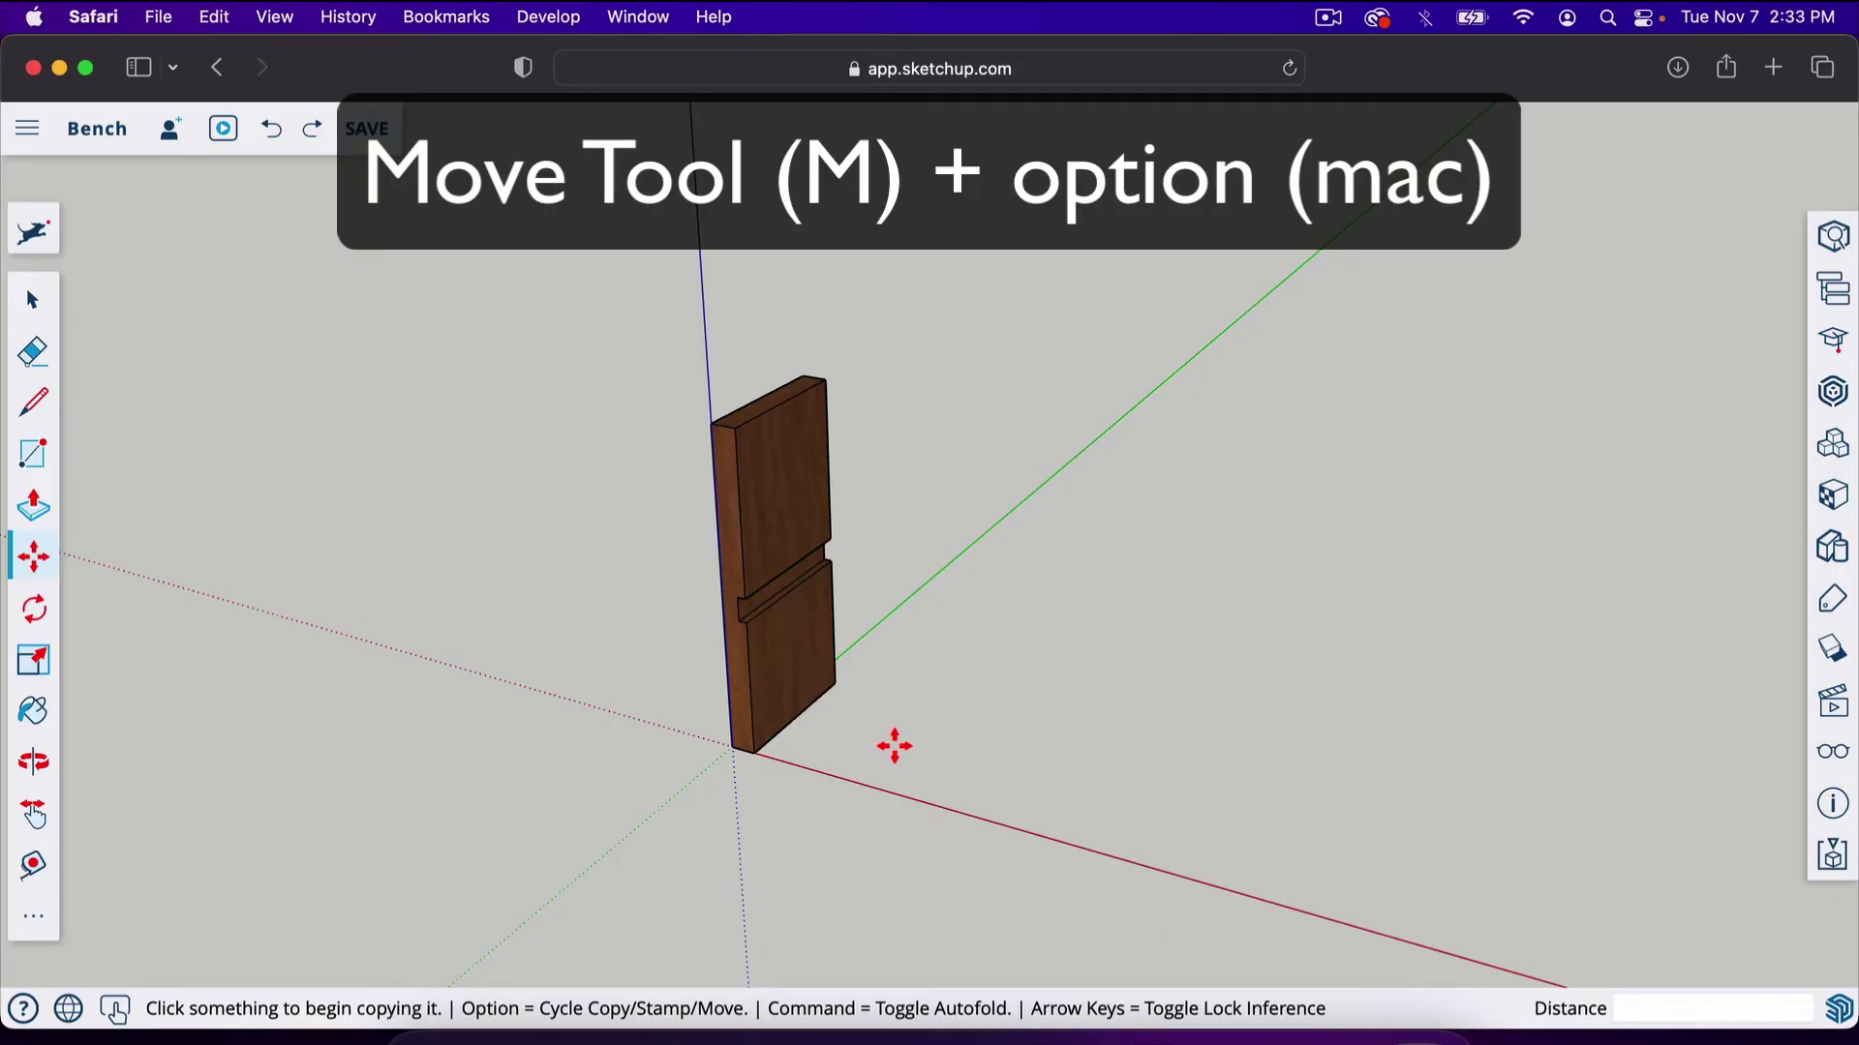
Copy the leg 24 along the red axis from its bottom corner
{"action": "key", "text": "alt"}
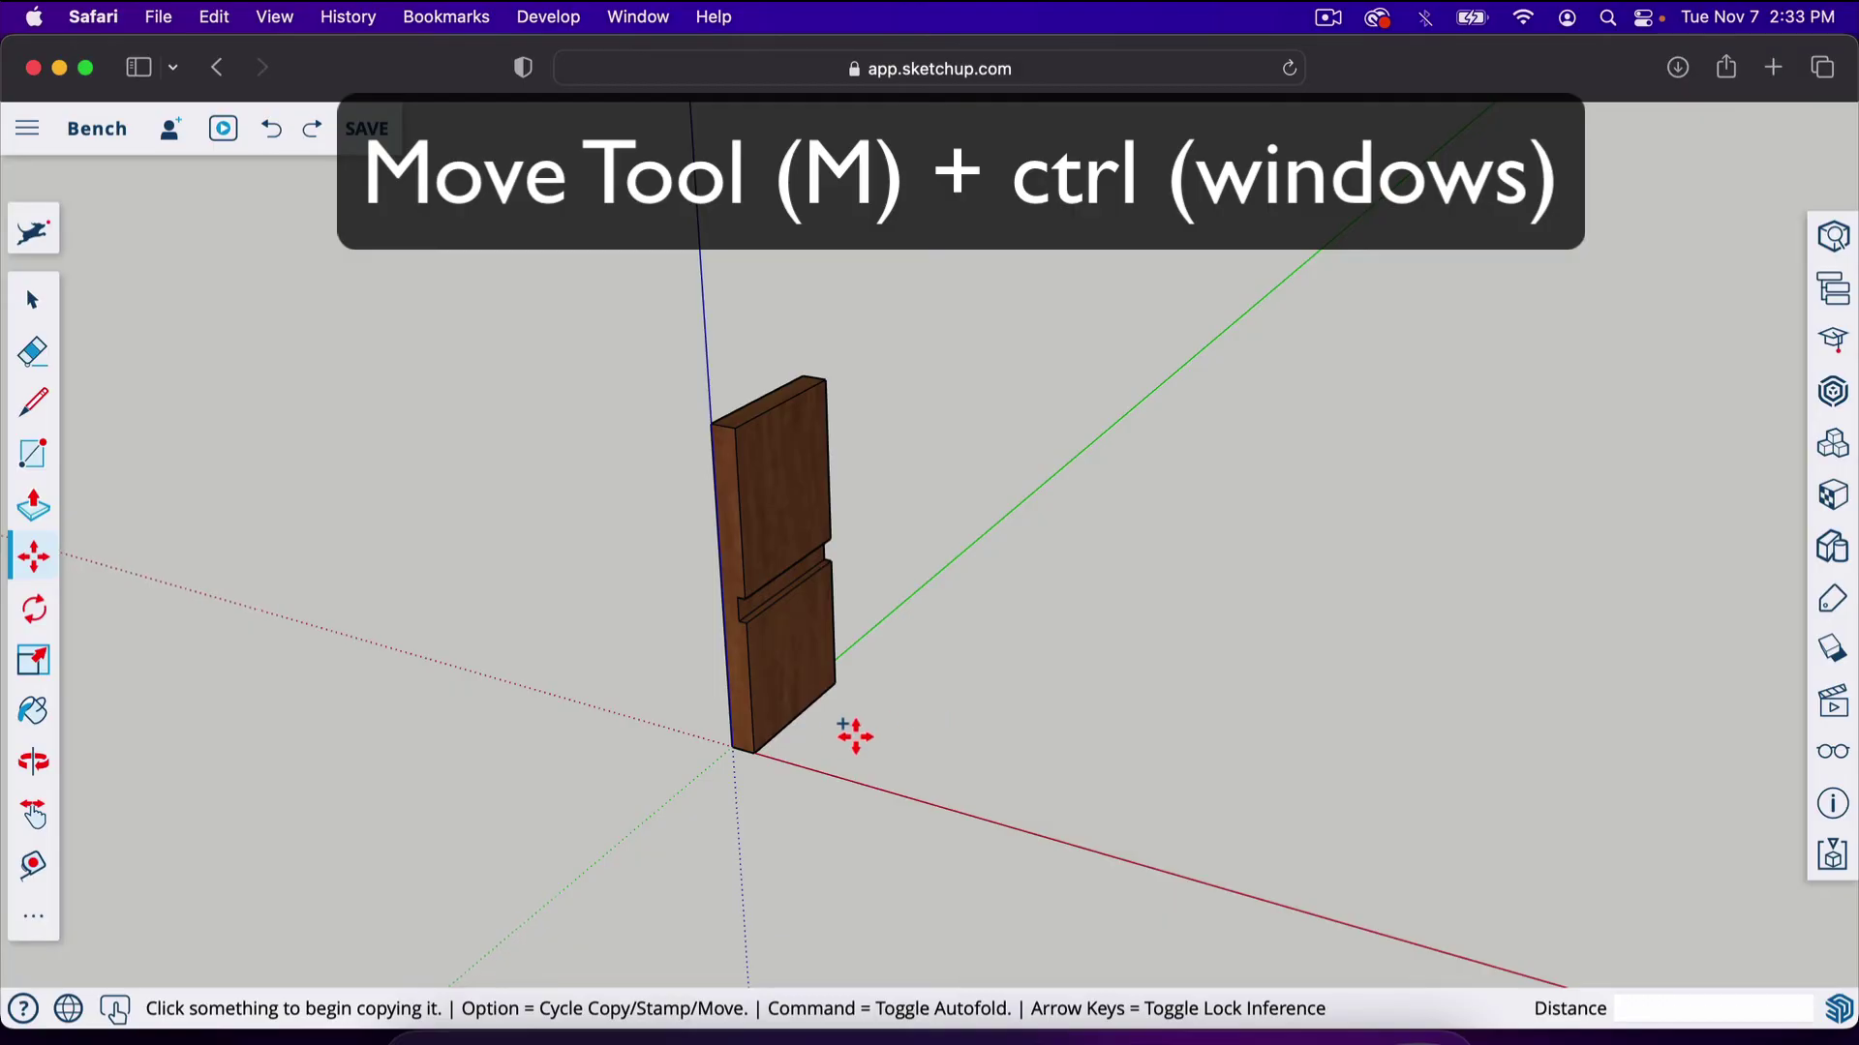
{"action": "left_click", "coordinate": [758, 755]}
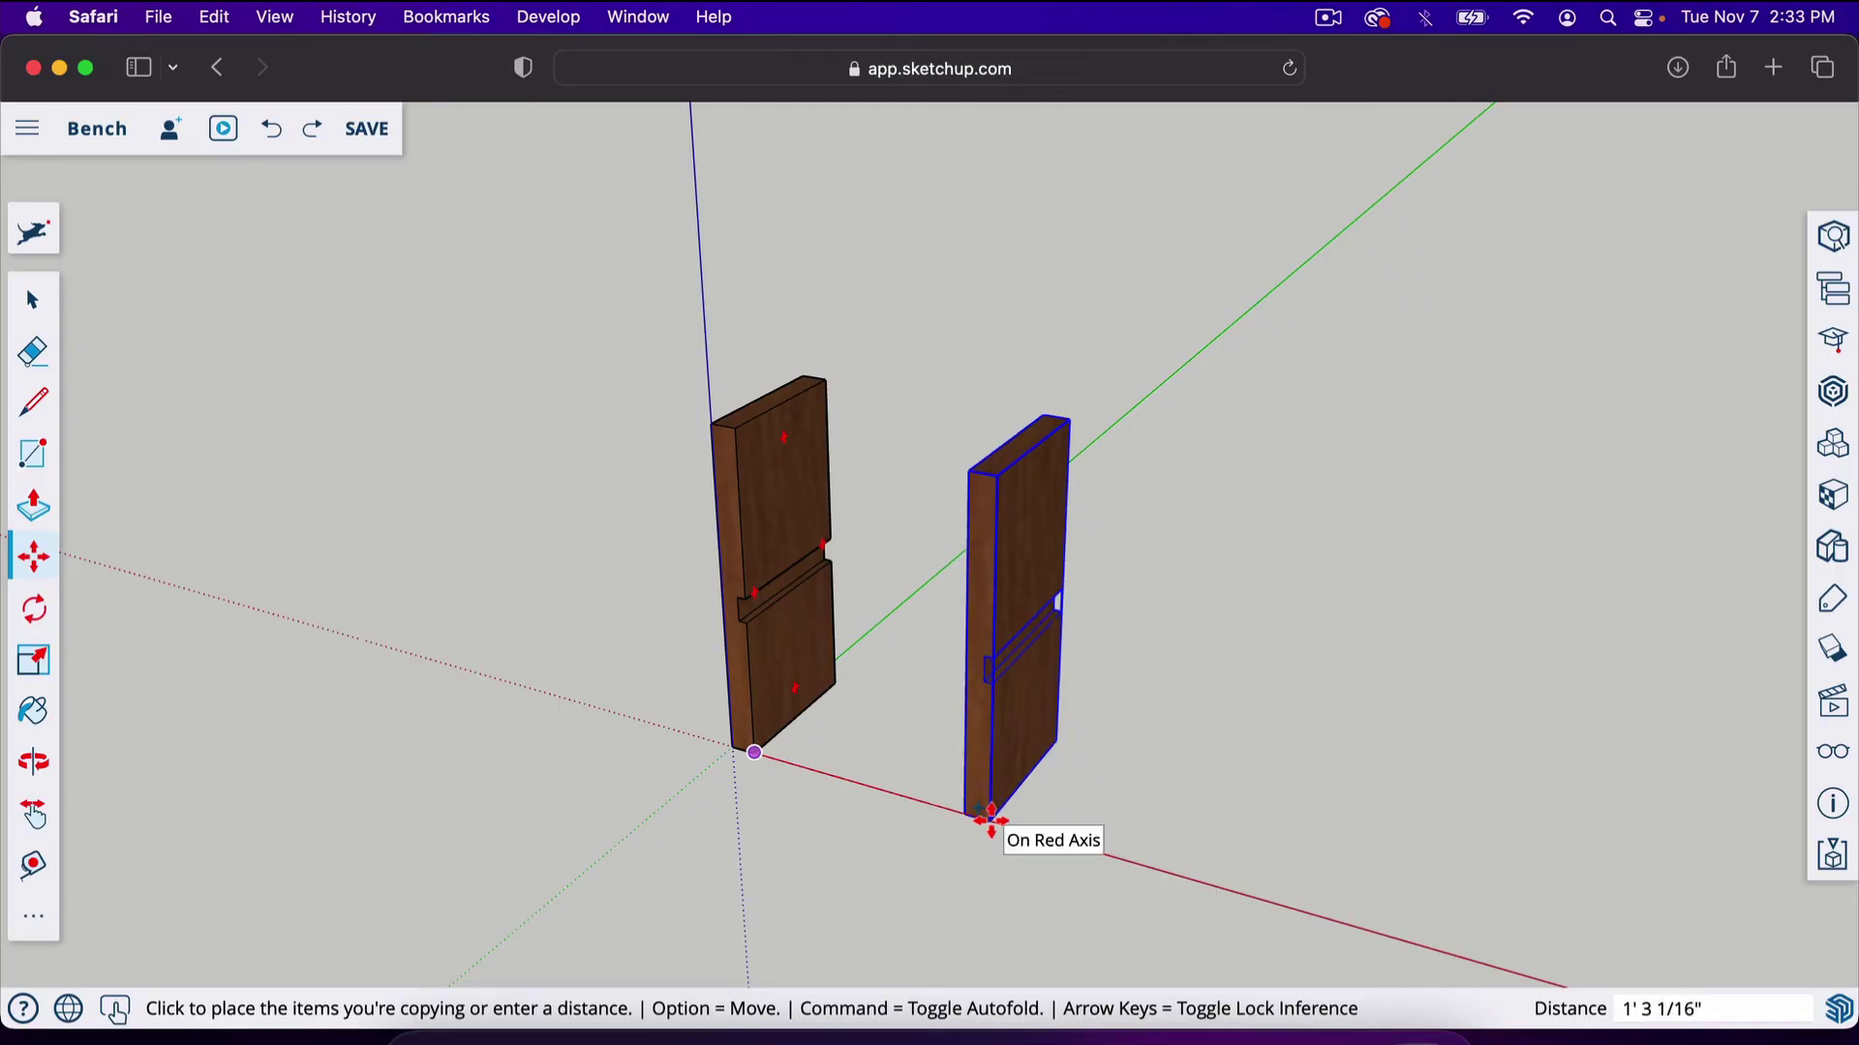
{"action": "left_click", "coordinate": [991, 821]}
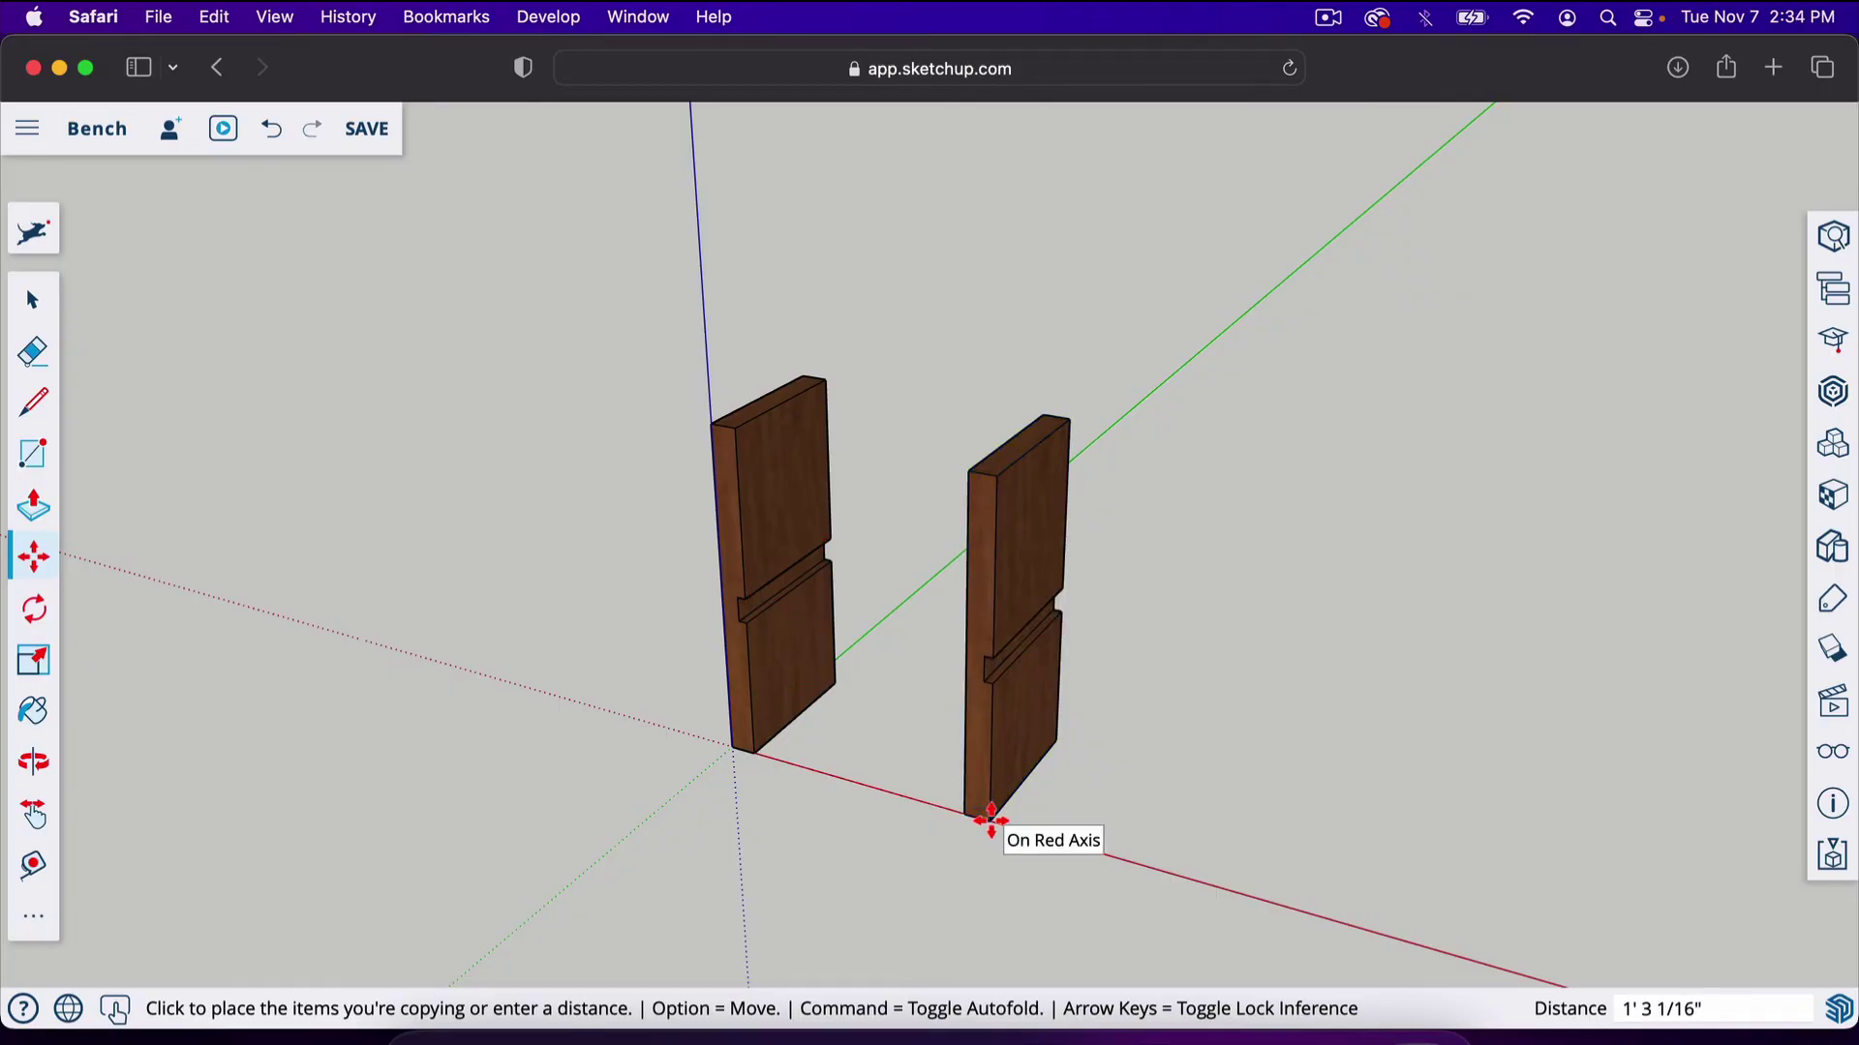
{"action": "key", "text": "Return"}
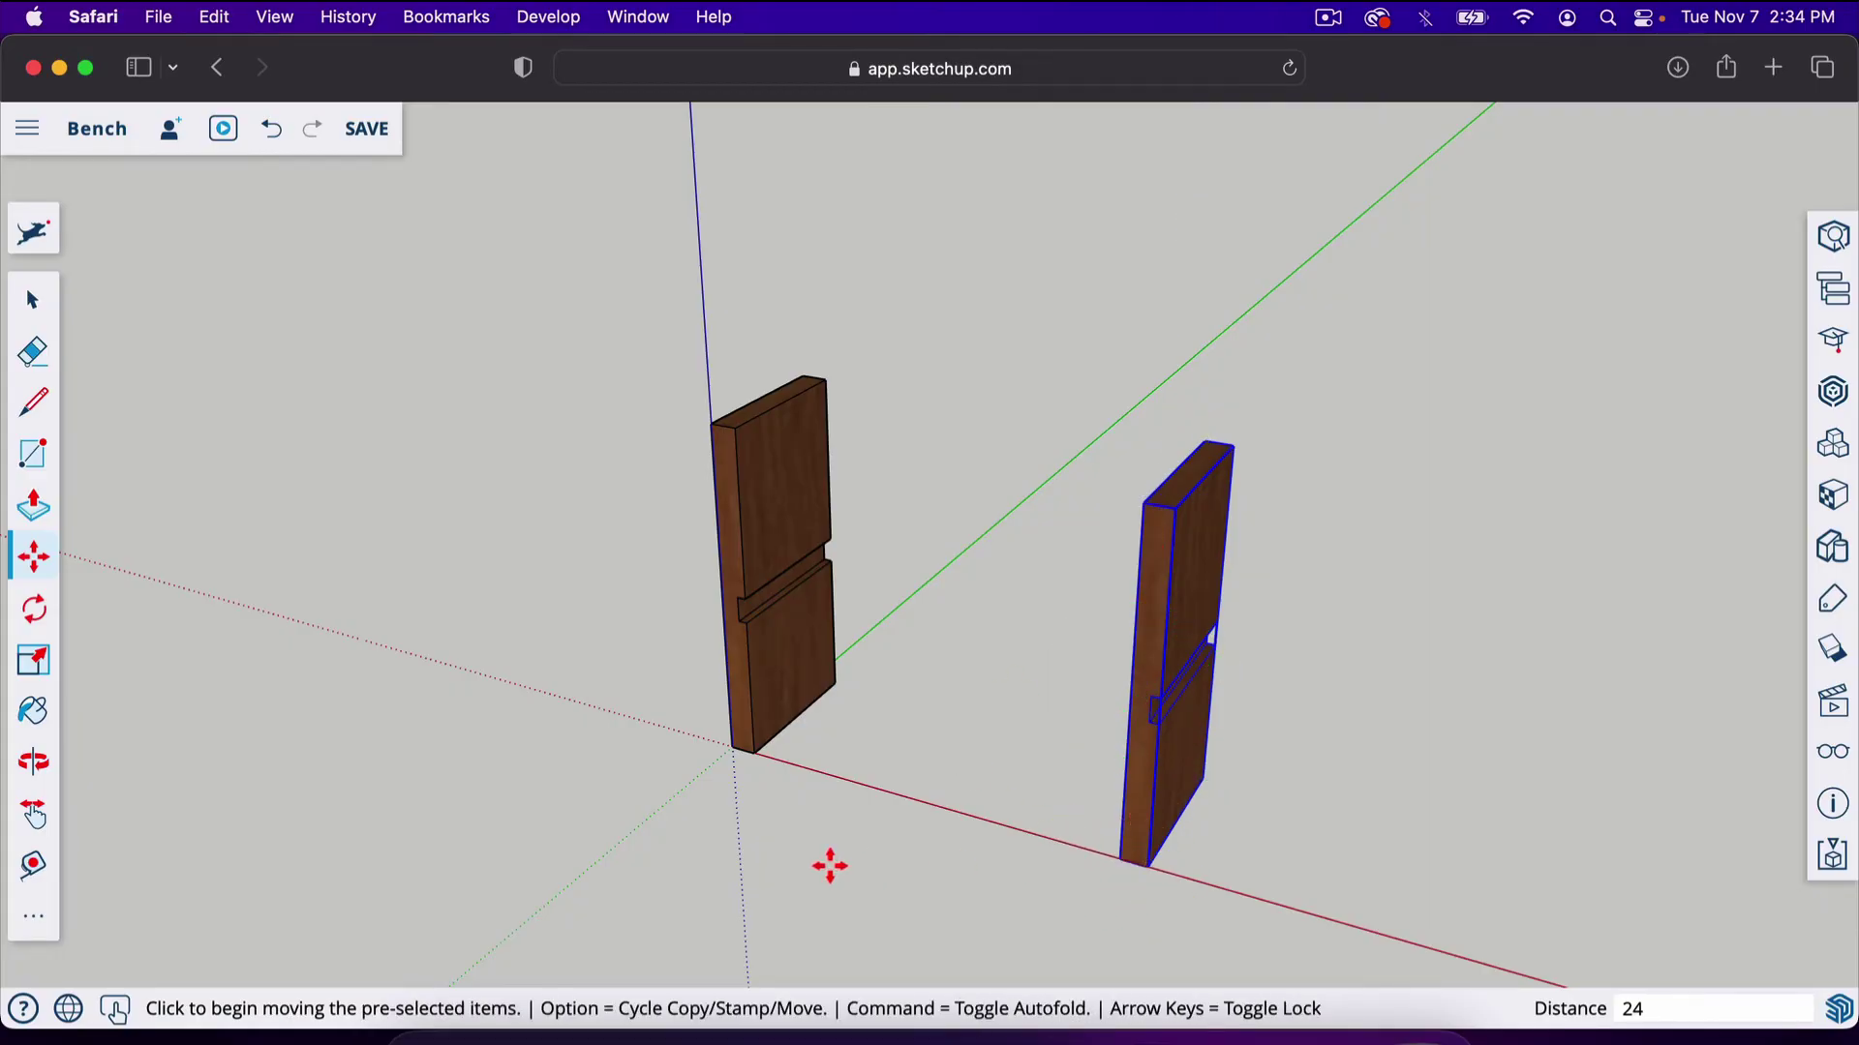
Rotate the copied leg 180° in the horizontal plane about its bottom corner
{"action": "scroll", "coordinate": [532, 694], "scroll_direction": "down", "scroll_amount": 2}
{"action": "scroll", "coordinate": [1065, 862], "scroll_direction": "up", "scroll_amount": 3}
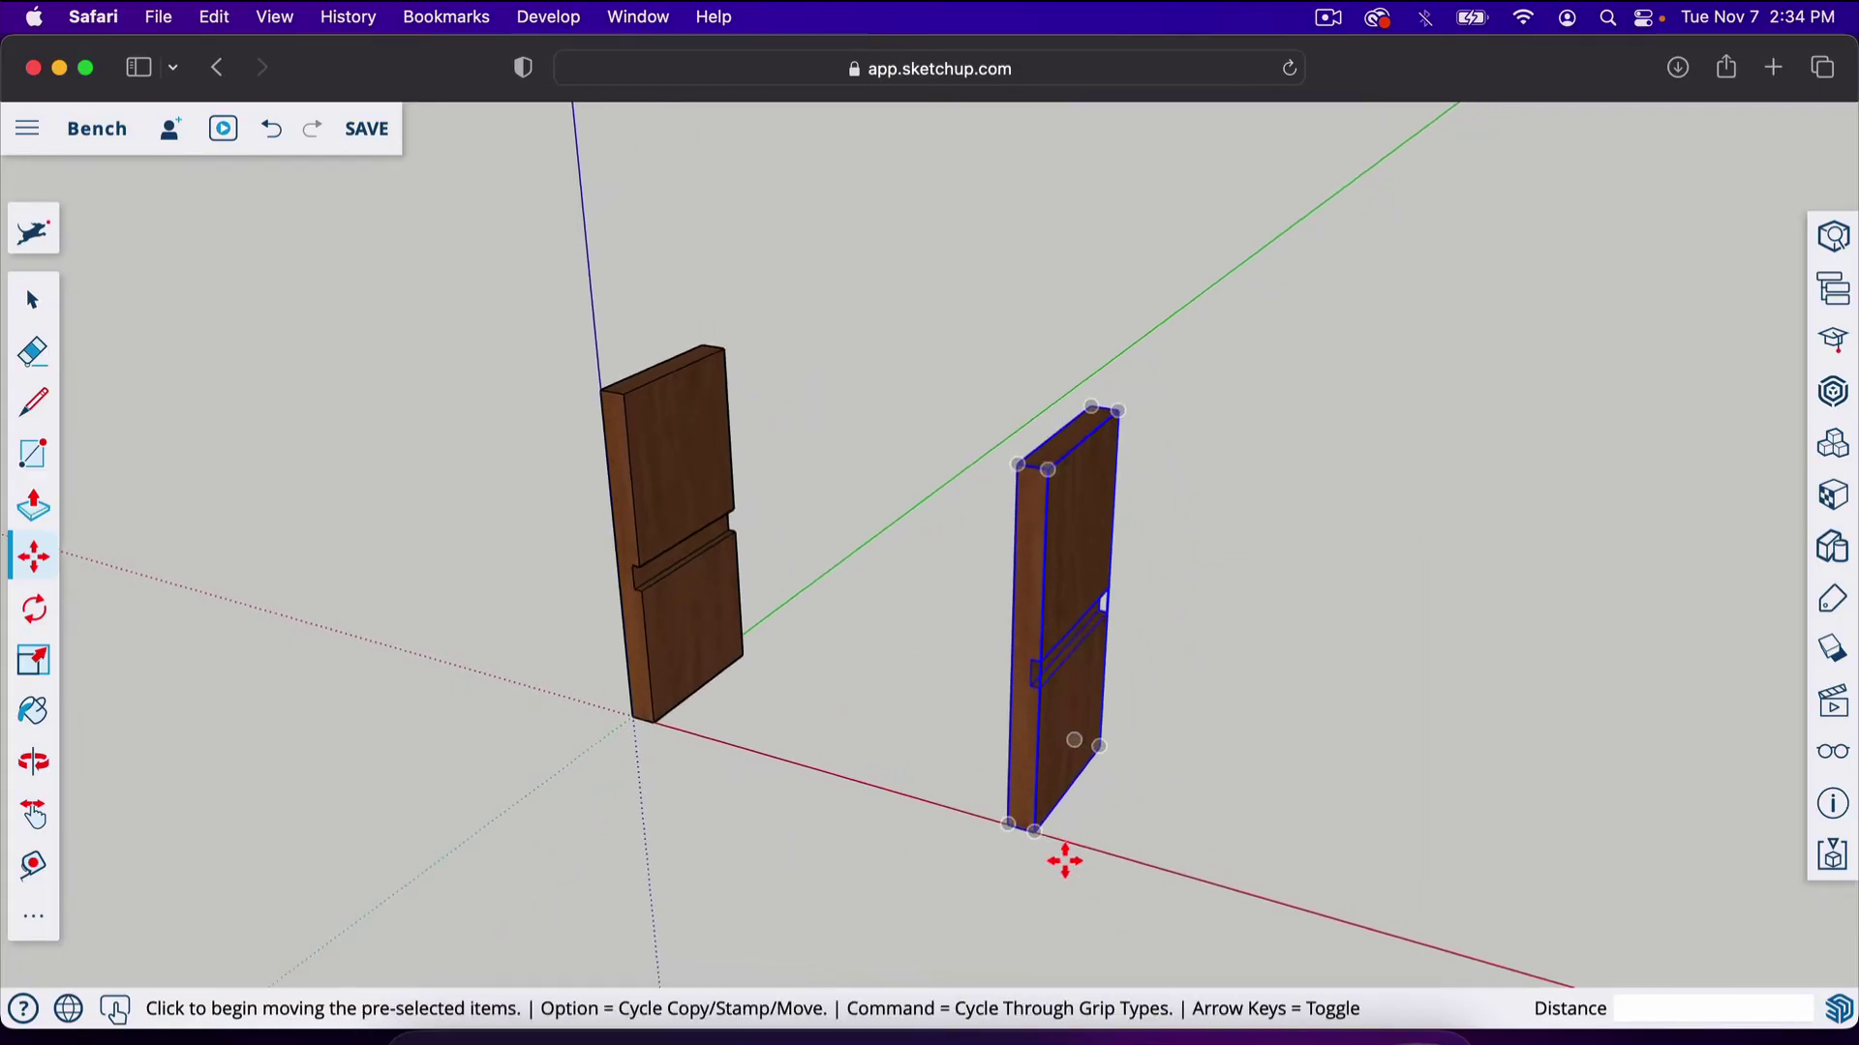
{"action": "left_click", "coordinate": [35, 619]}
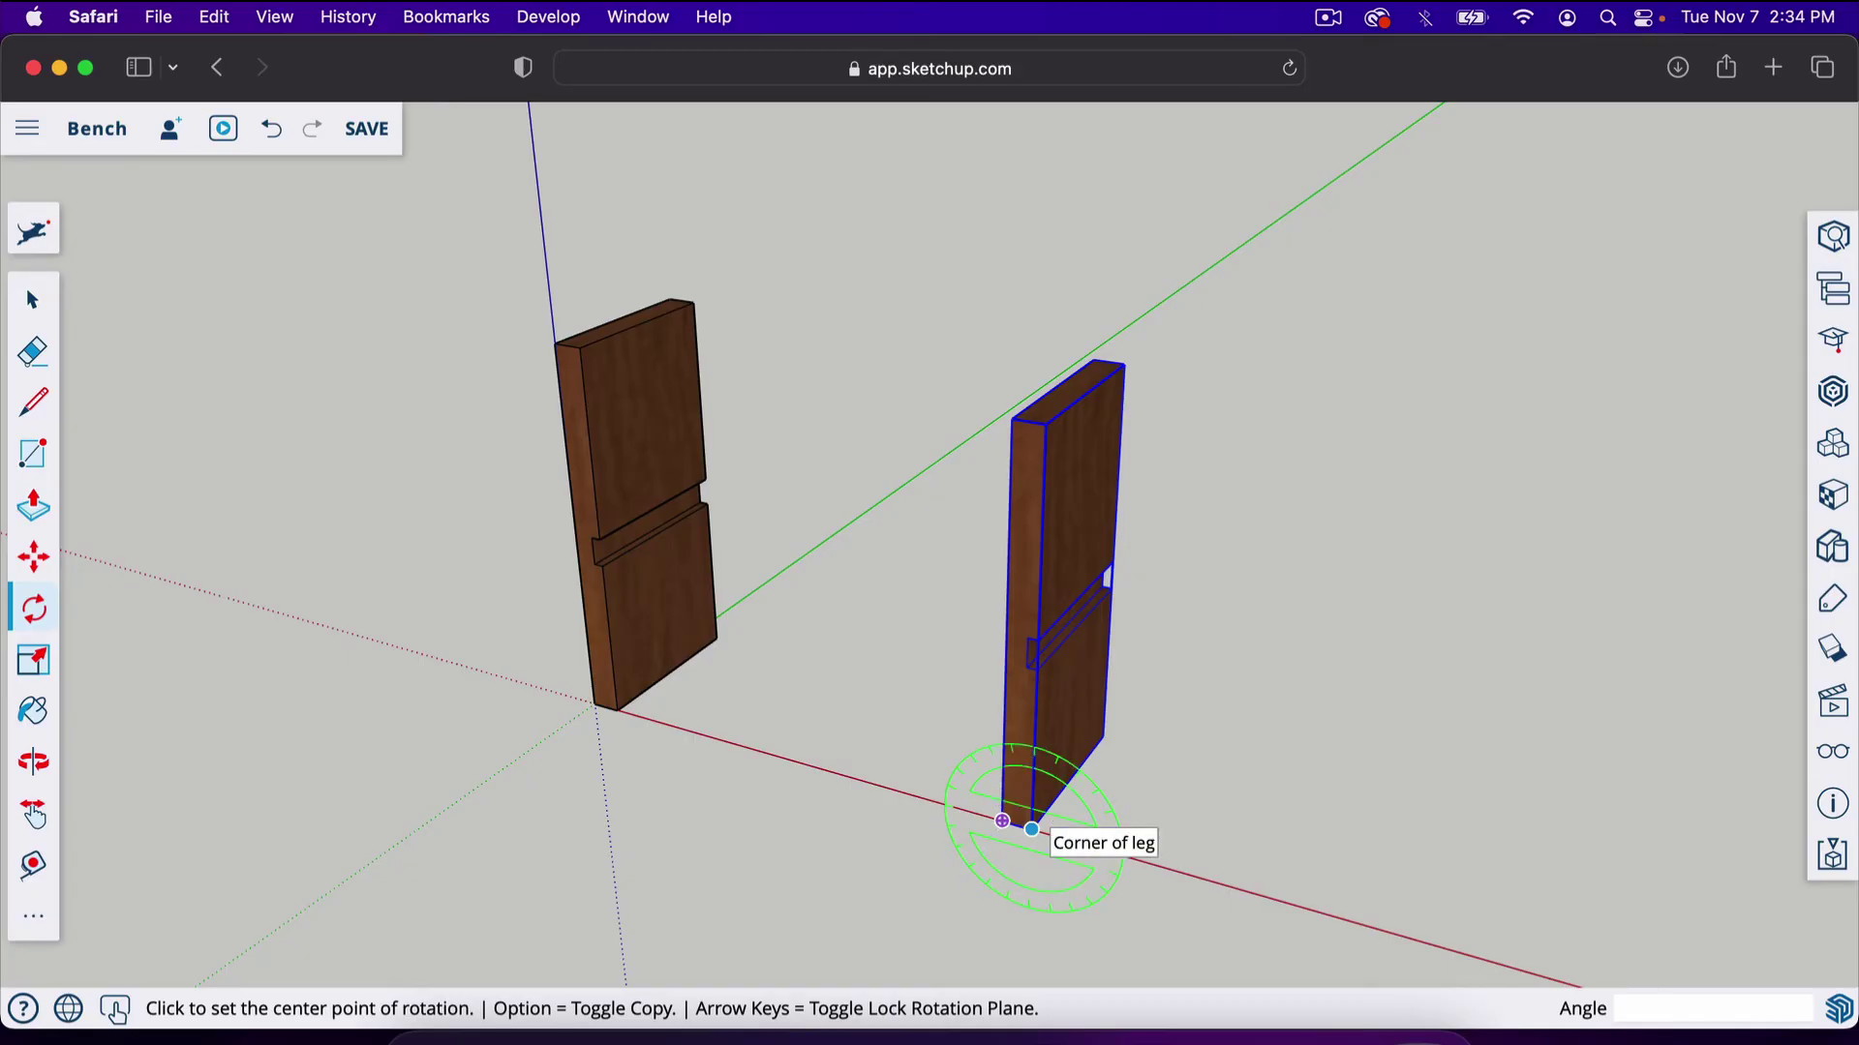
{"action": "key", "text": "Right"}
{"action": "key", "text": "Up"}
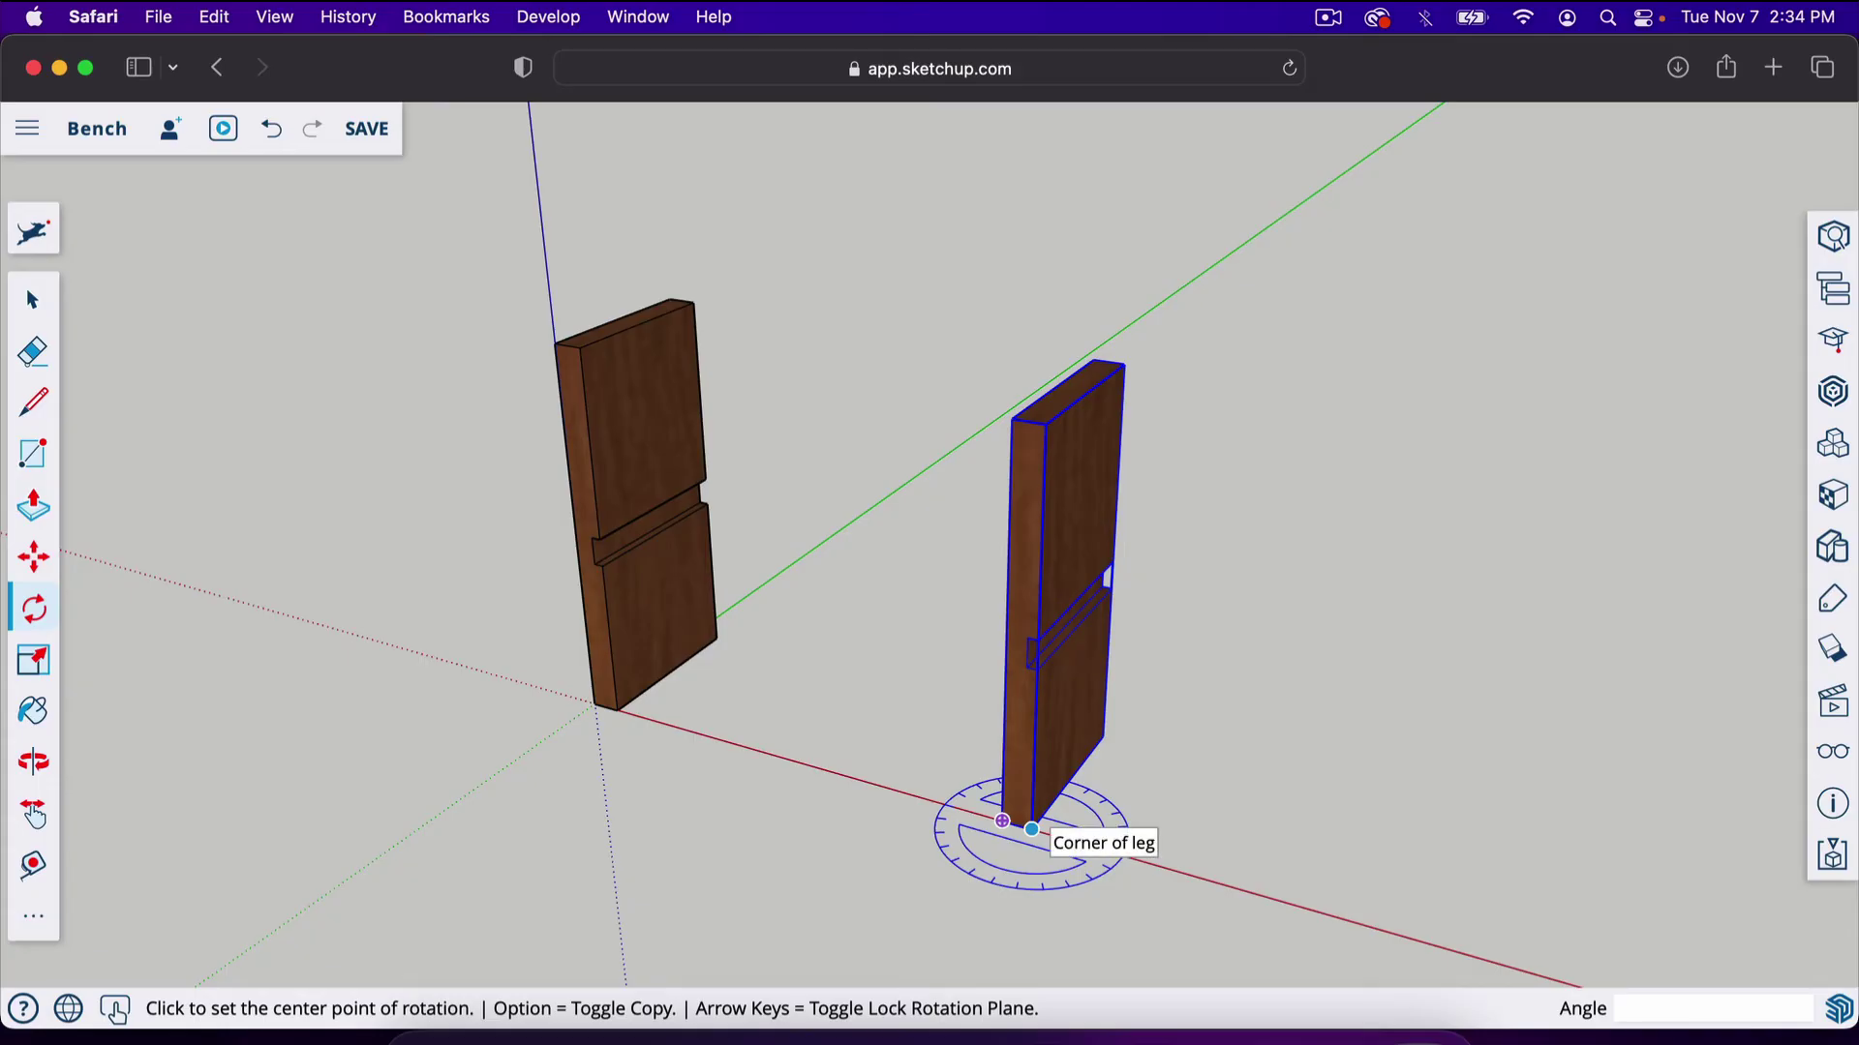
{"action": "left_click", "coordinate": [1034, 829]}
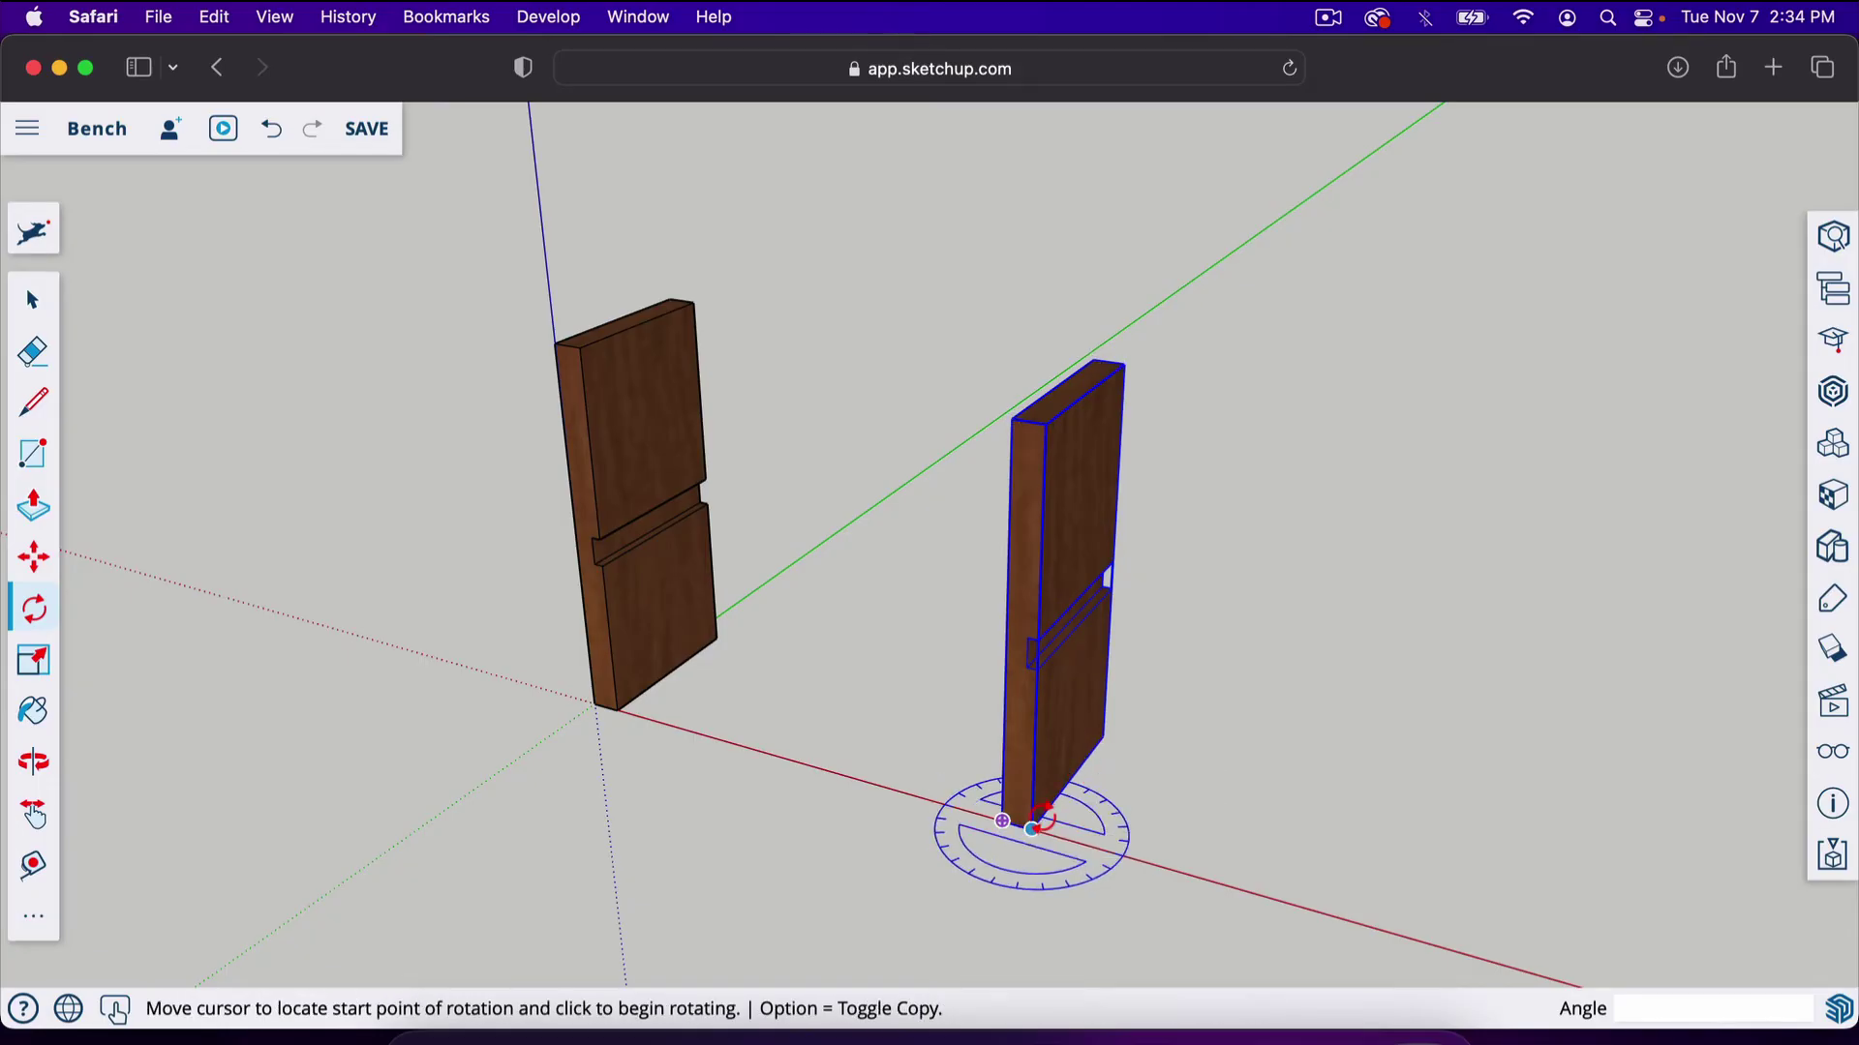
{"action": "left_click", "coordinate": [1102, 736]}
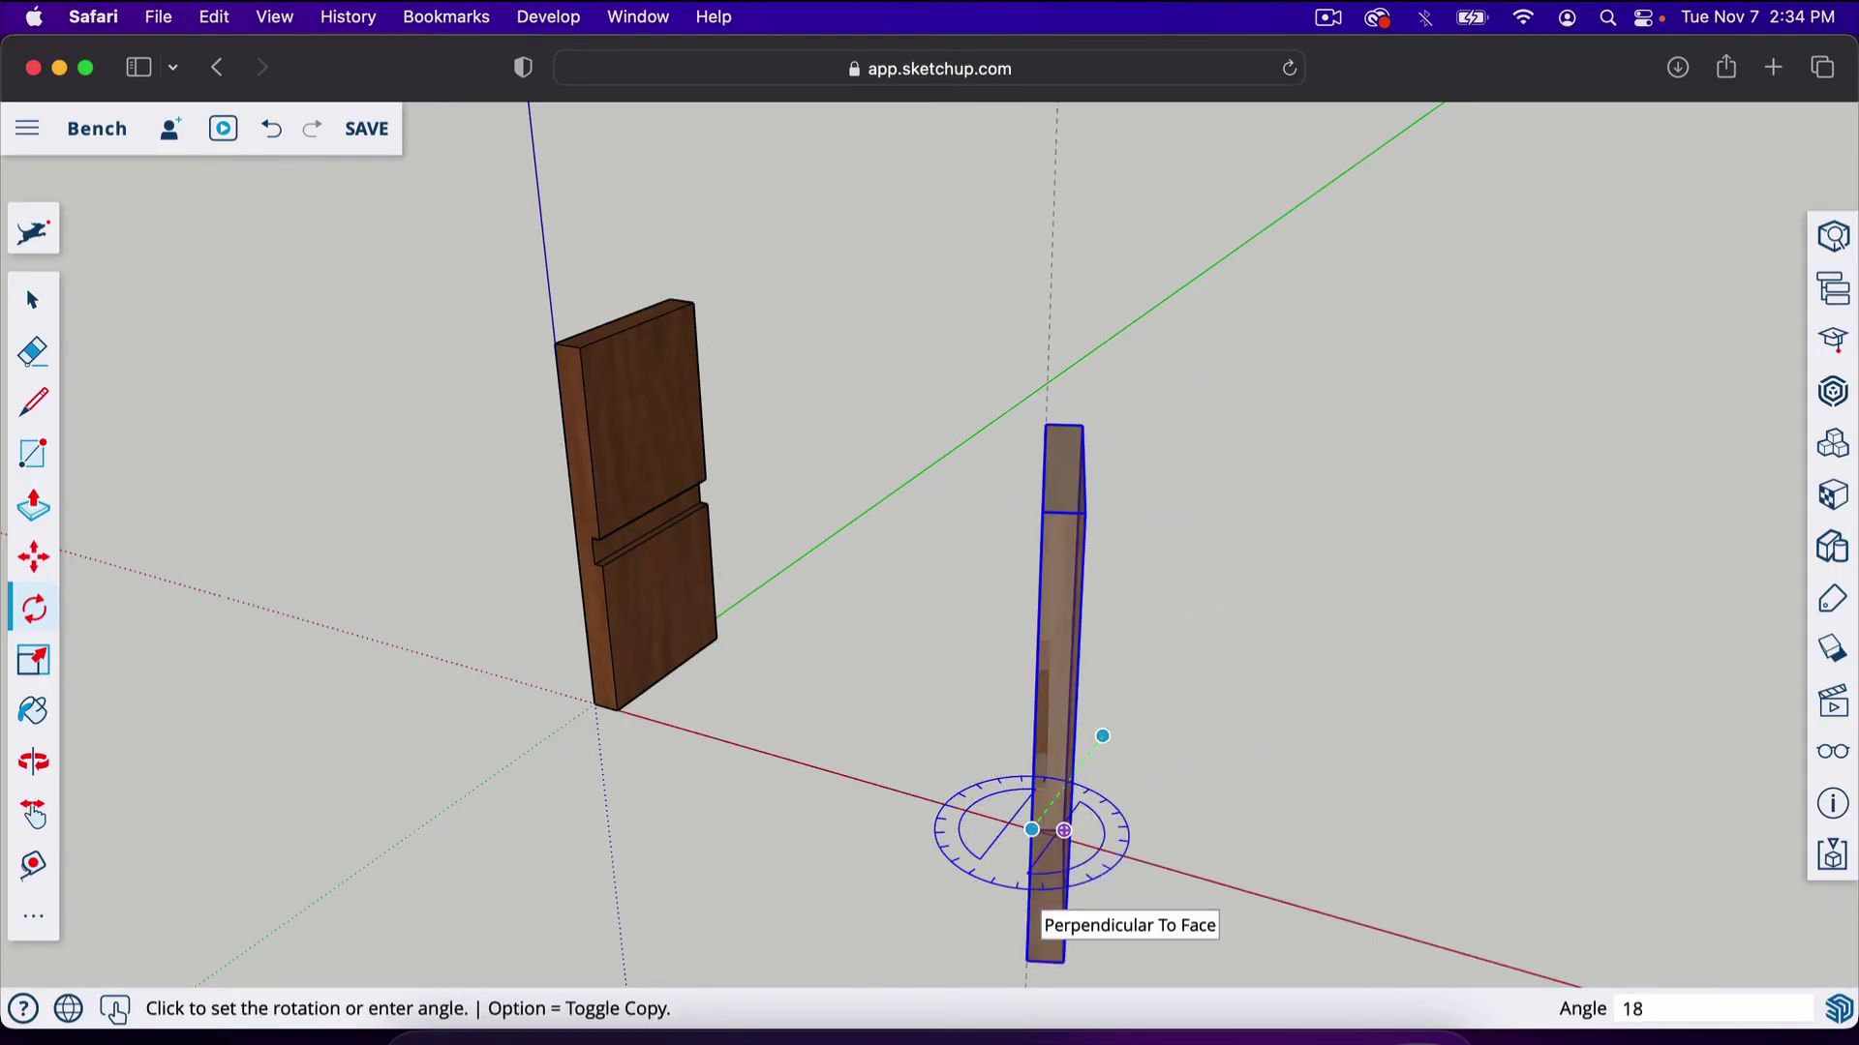
{"action": "type", "text": "180"}
{"action": "key", "text": "Return"}
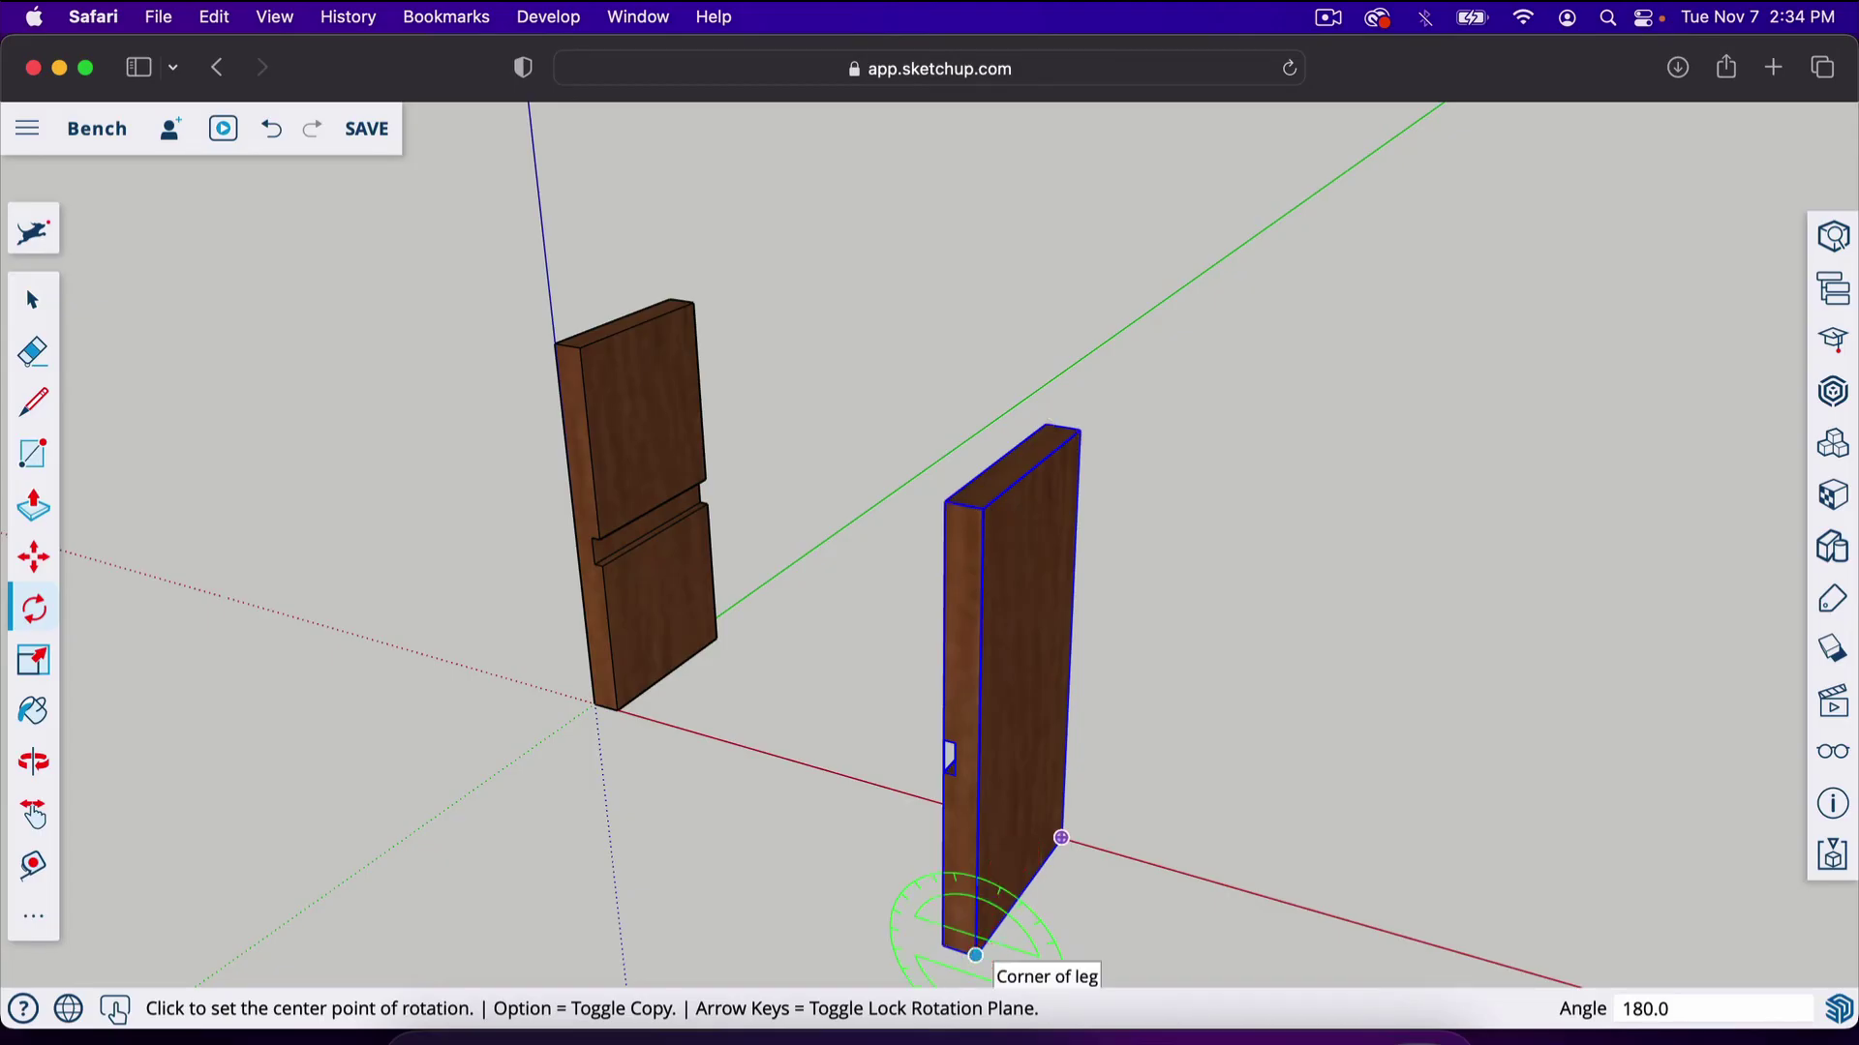
{"action": "key", "text": "m"}
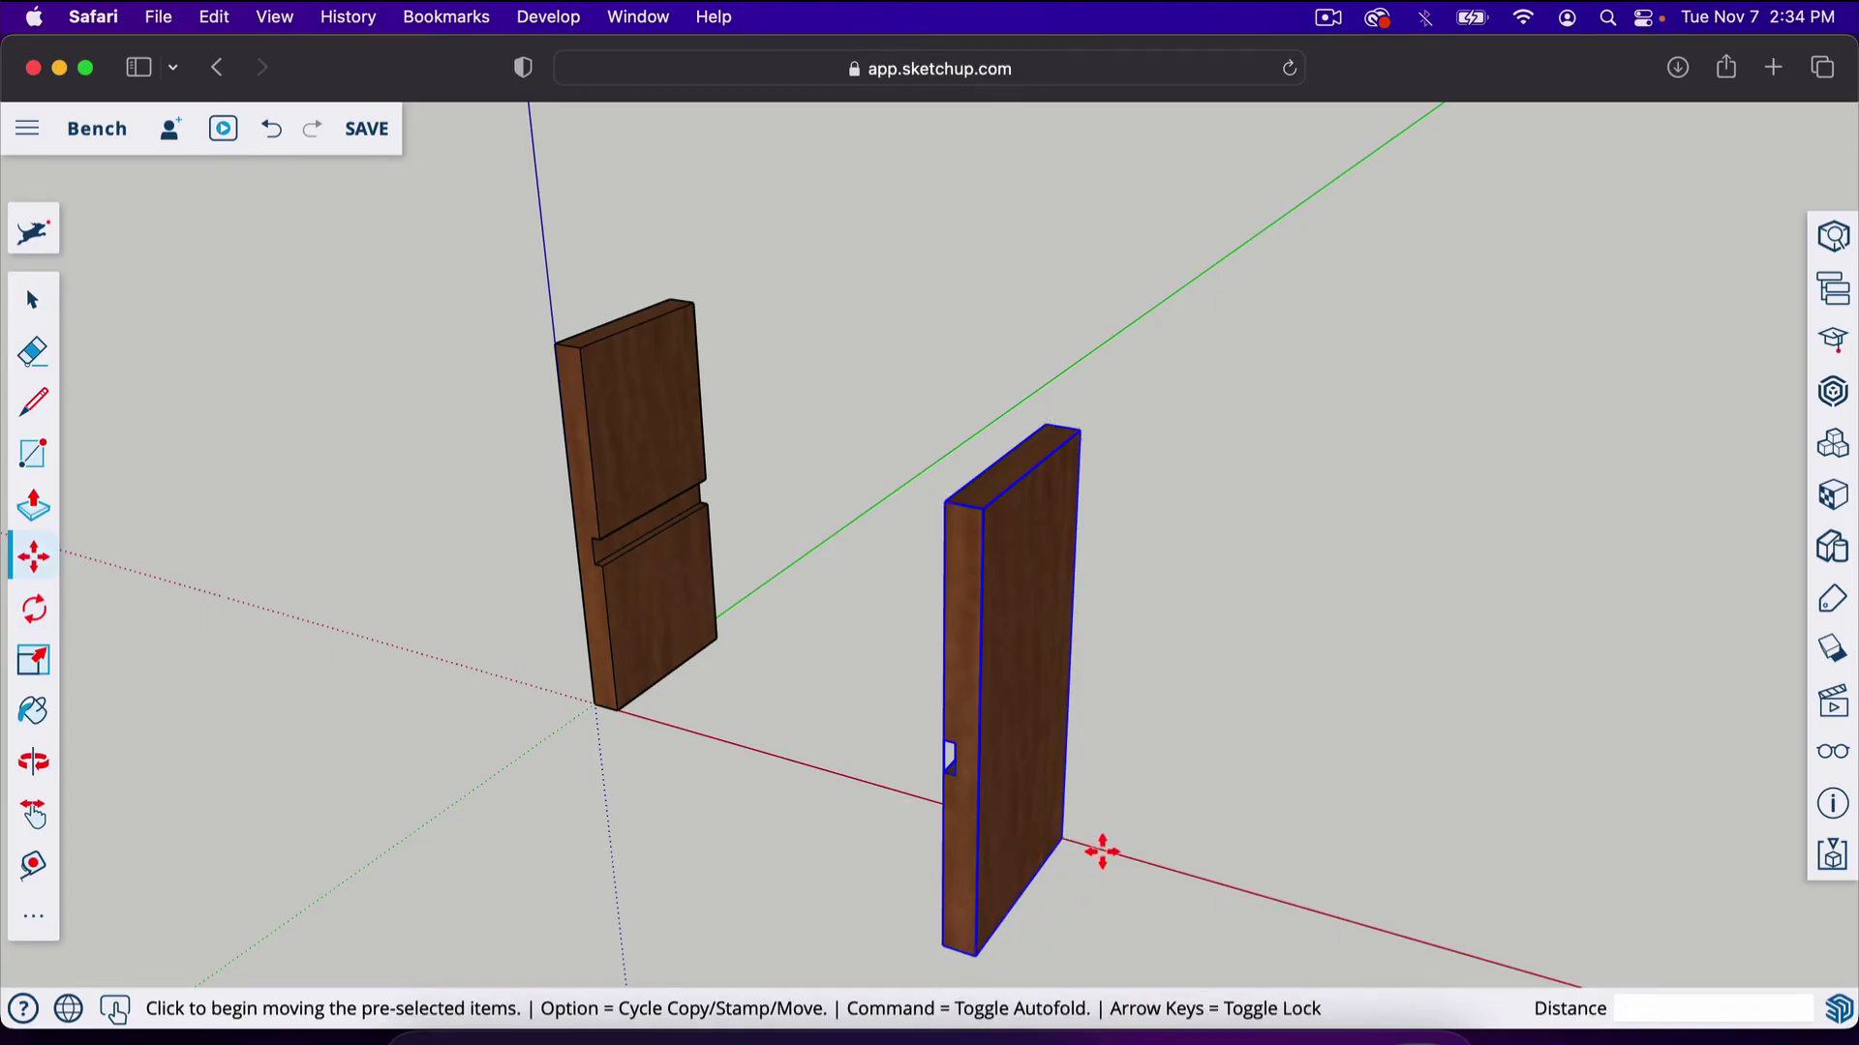
Move the copied leg 9.25 inches farther along the red axis
{"action": "left_click", "coordinate": [978, 954]}
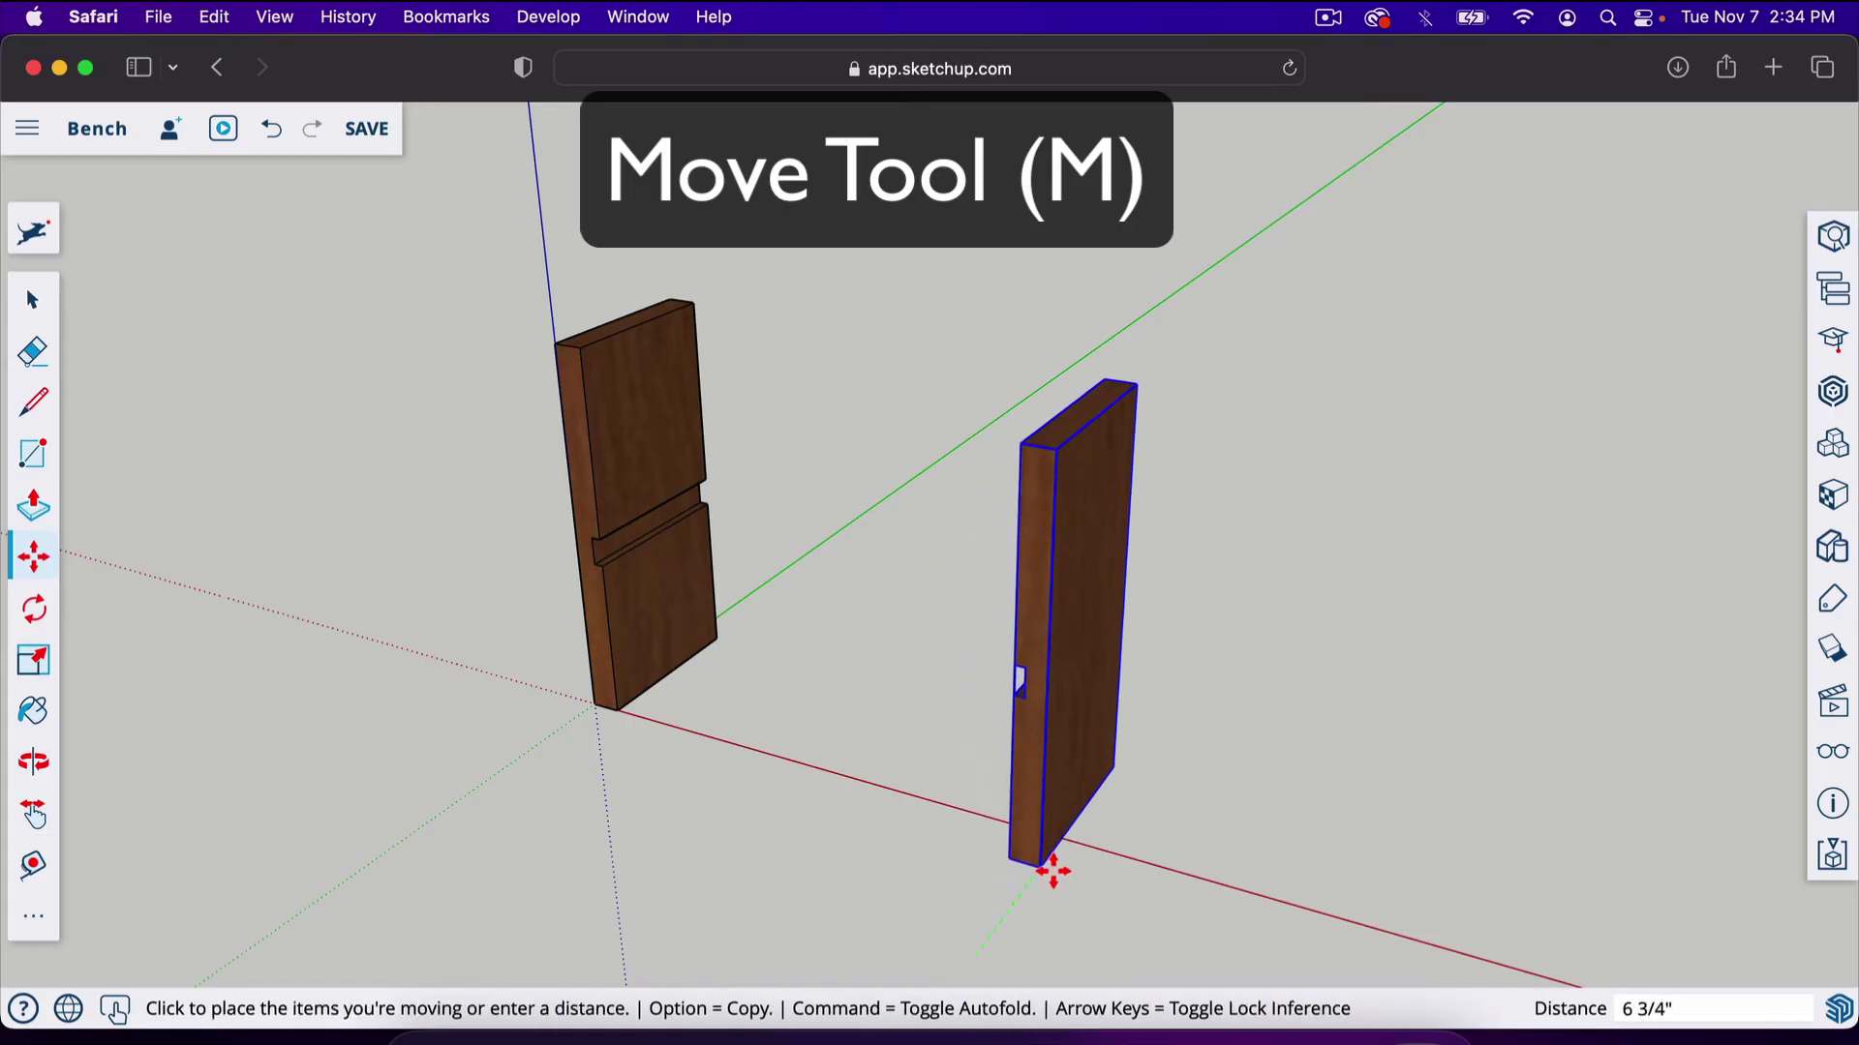
{"action": "left_click", "coordinate": [1068, 833]}
{"action": "type", "text": "9.25"}
{"action": "key", "text": "Return"}
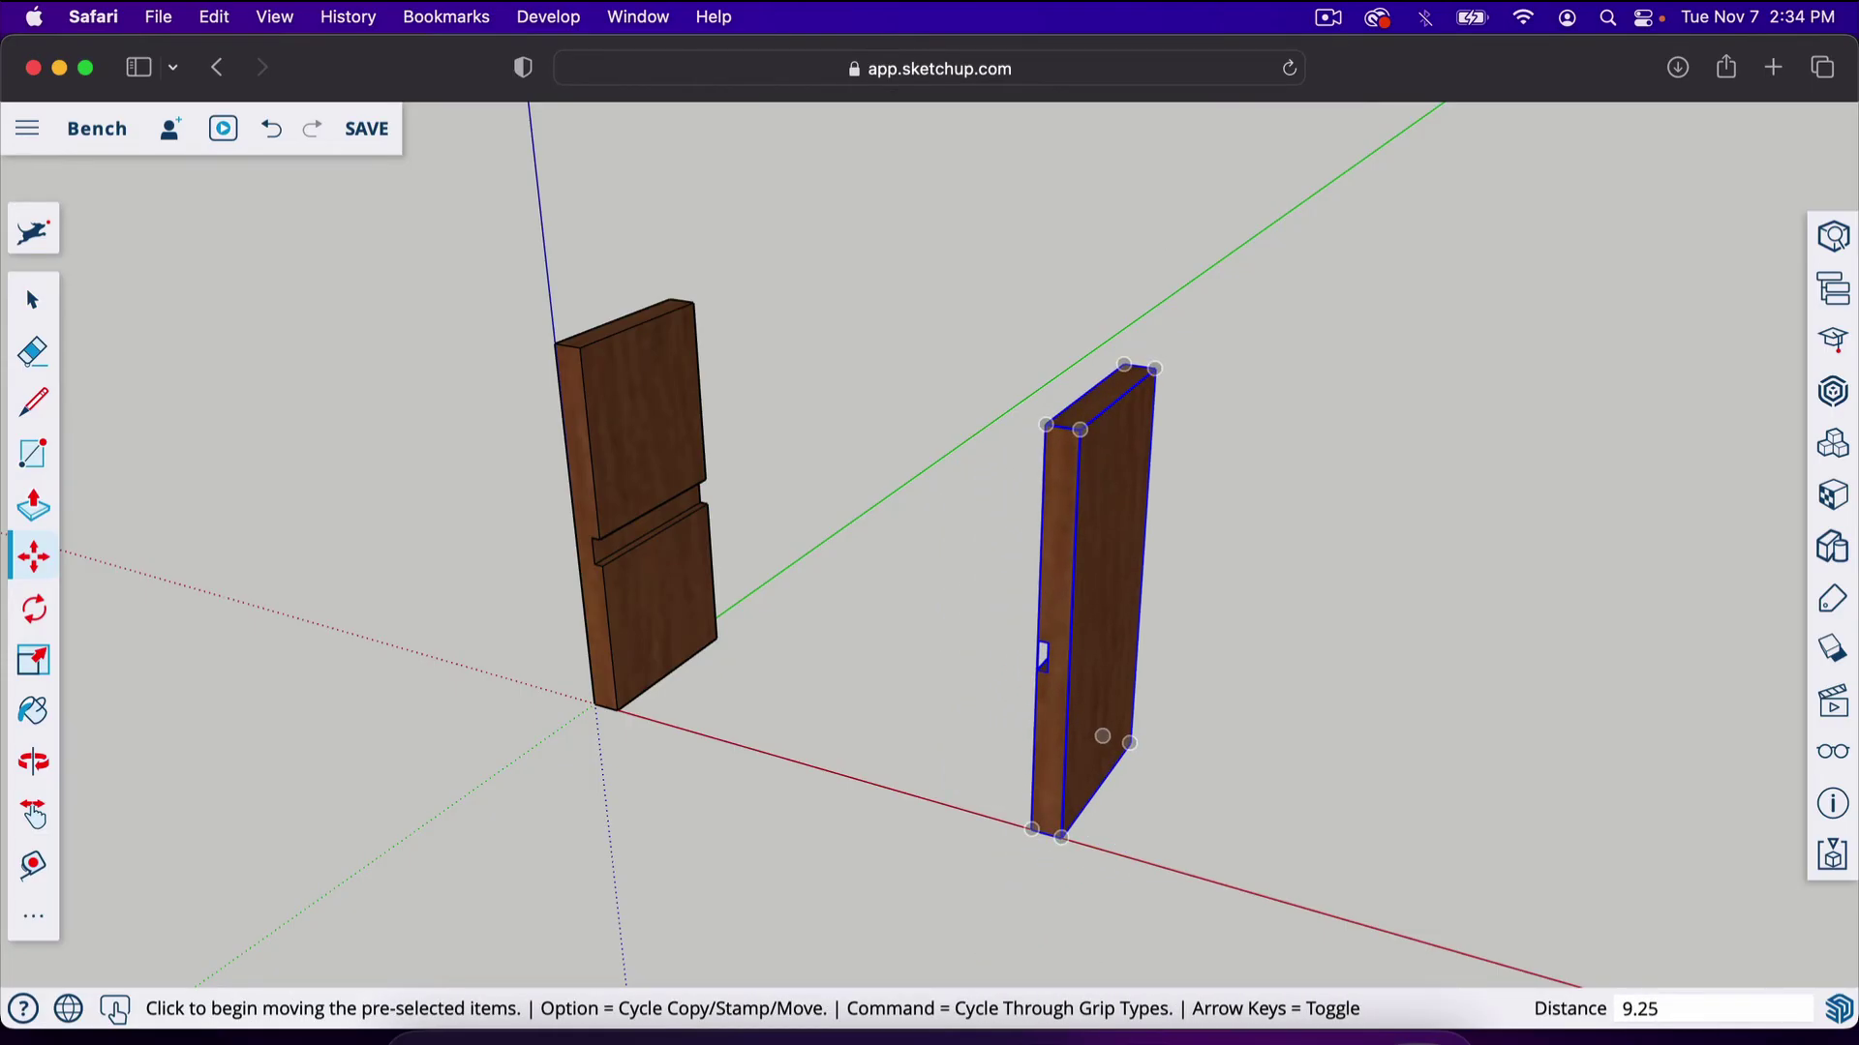
Frame both legs and measure 2' 3" between their top corners
{"action": "key", "text": "o"}
{"action": "left_click_drag", "start_coordinate": [920, 929], "coordinate": [1084, 757]}
{"action": "left_click_drag", "start_coordinate": [664, 834], "coordinate": [743, 892]}
{"action": "left_click_drag", "start_coordinate": [817, 755], "coordinate": [793, 735]}
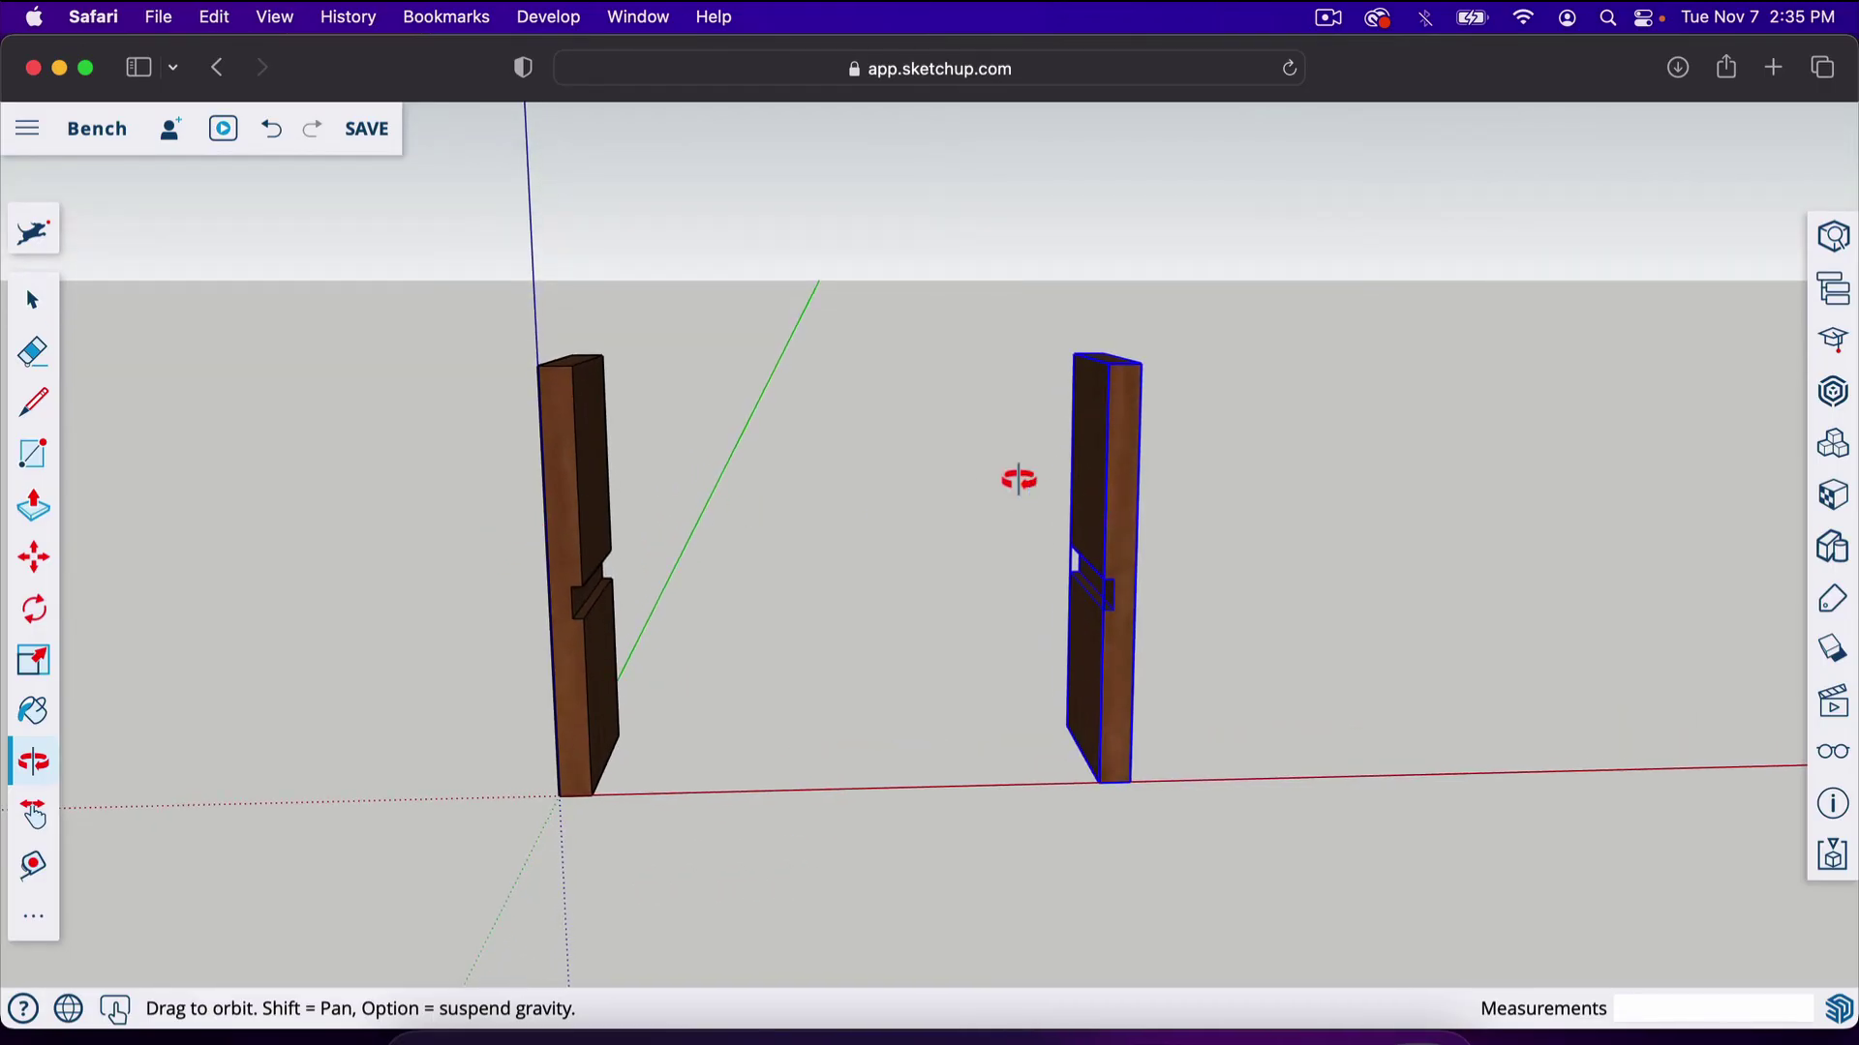
{"action": "key", "text": "t"}
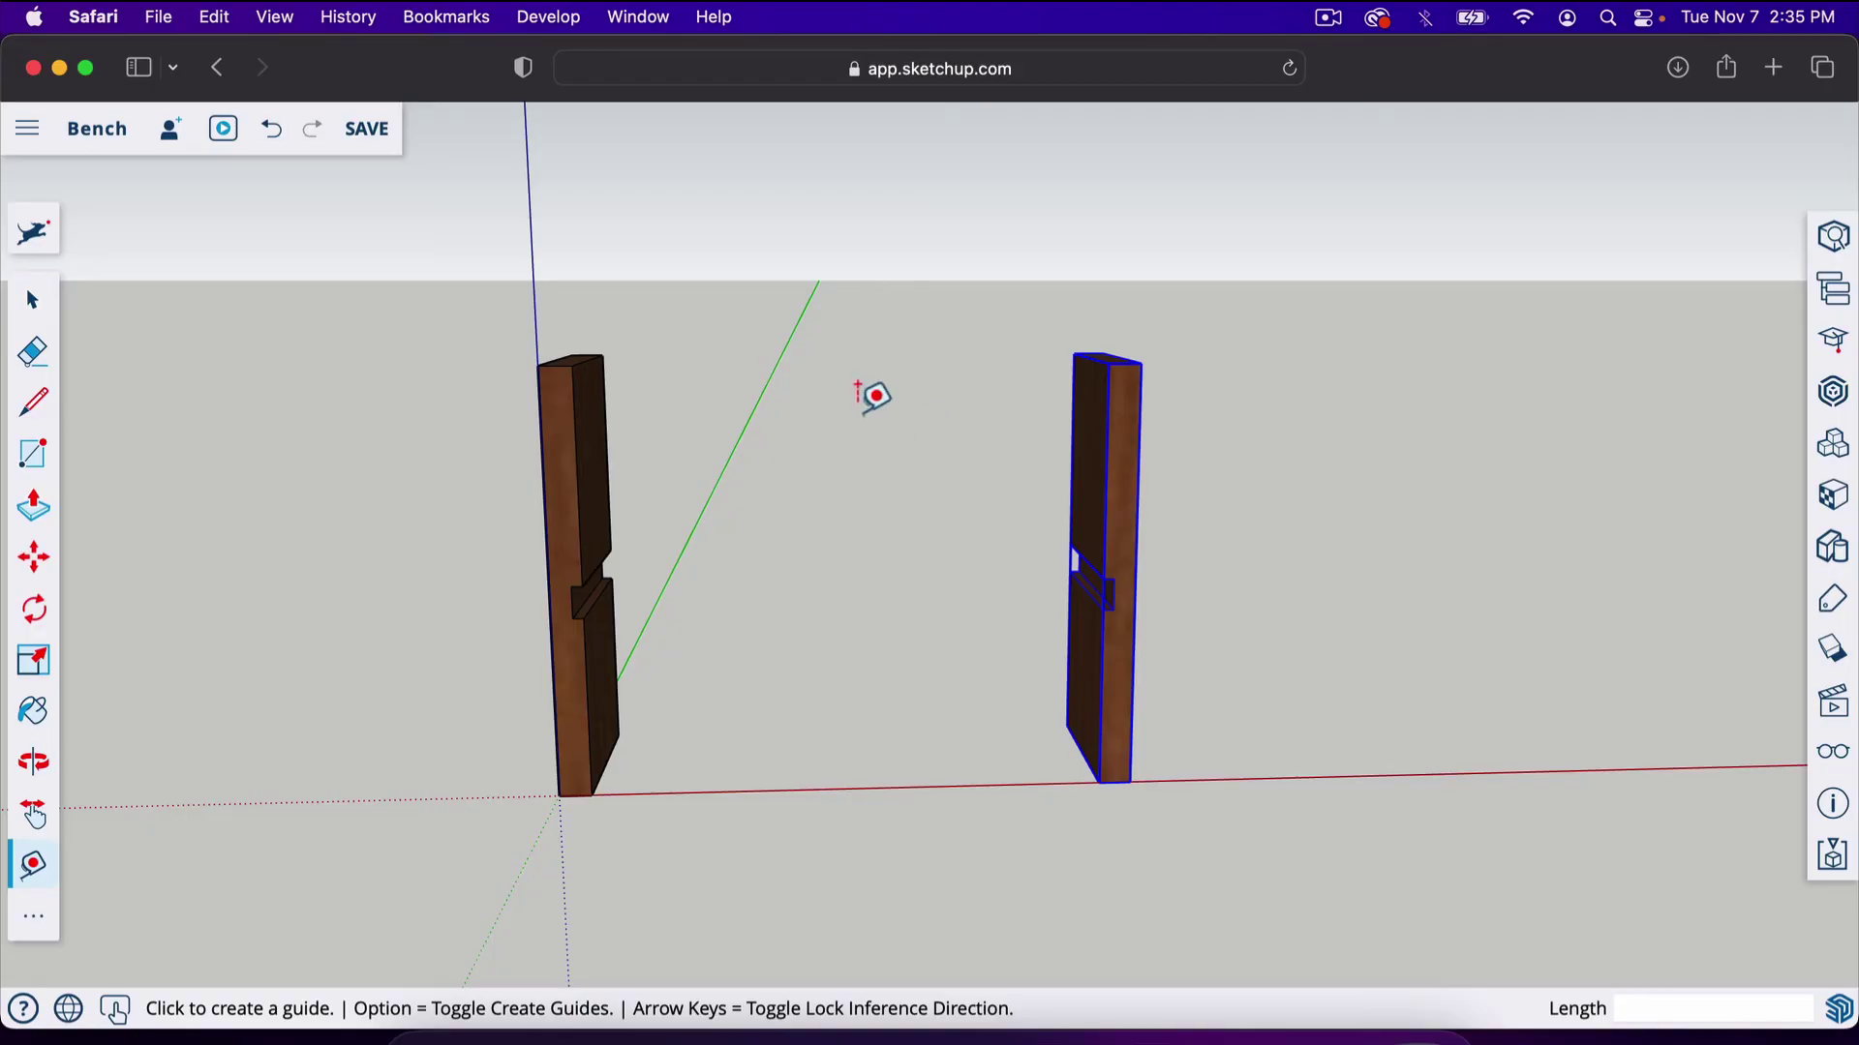
{"action": "left_click", "coordinate": [539, 366]}
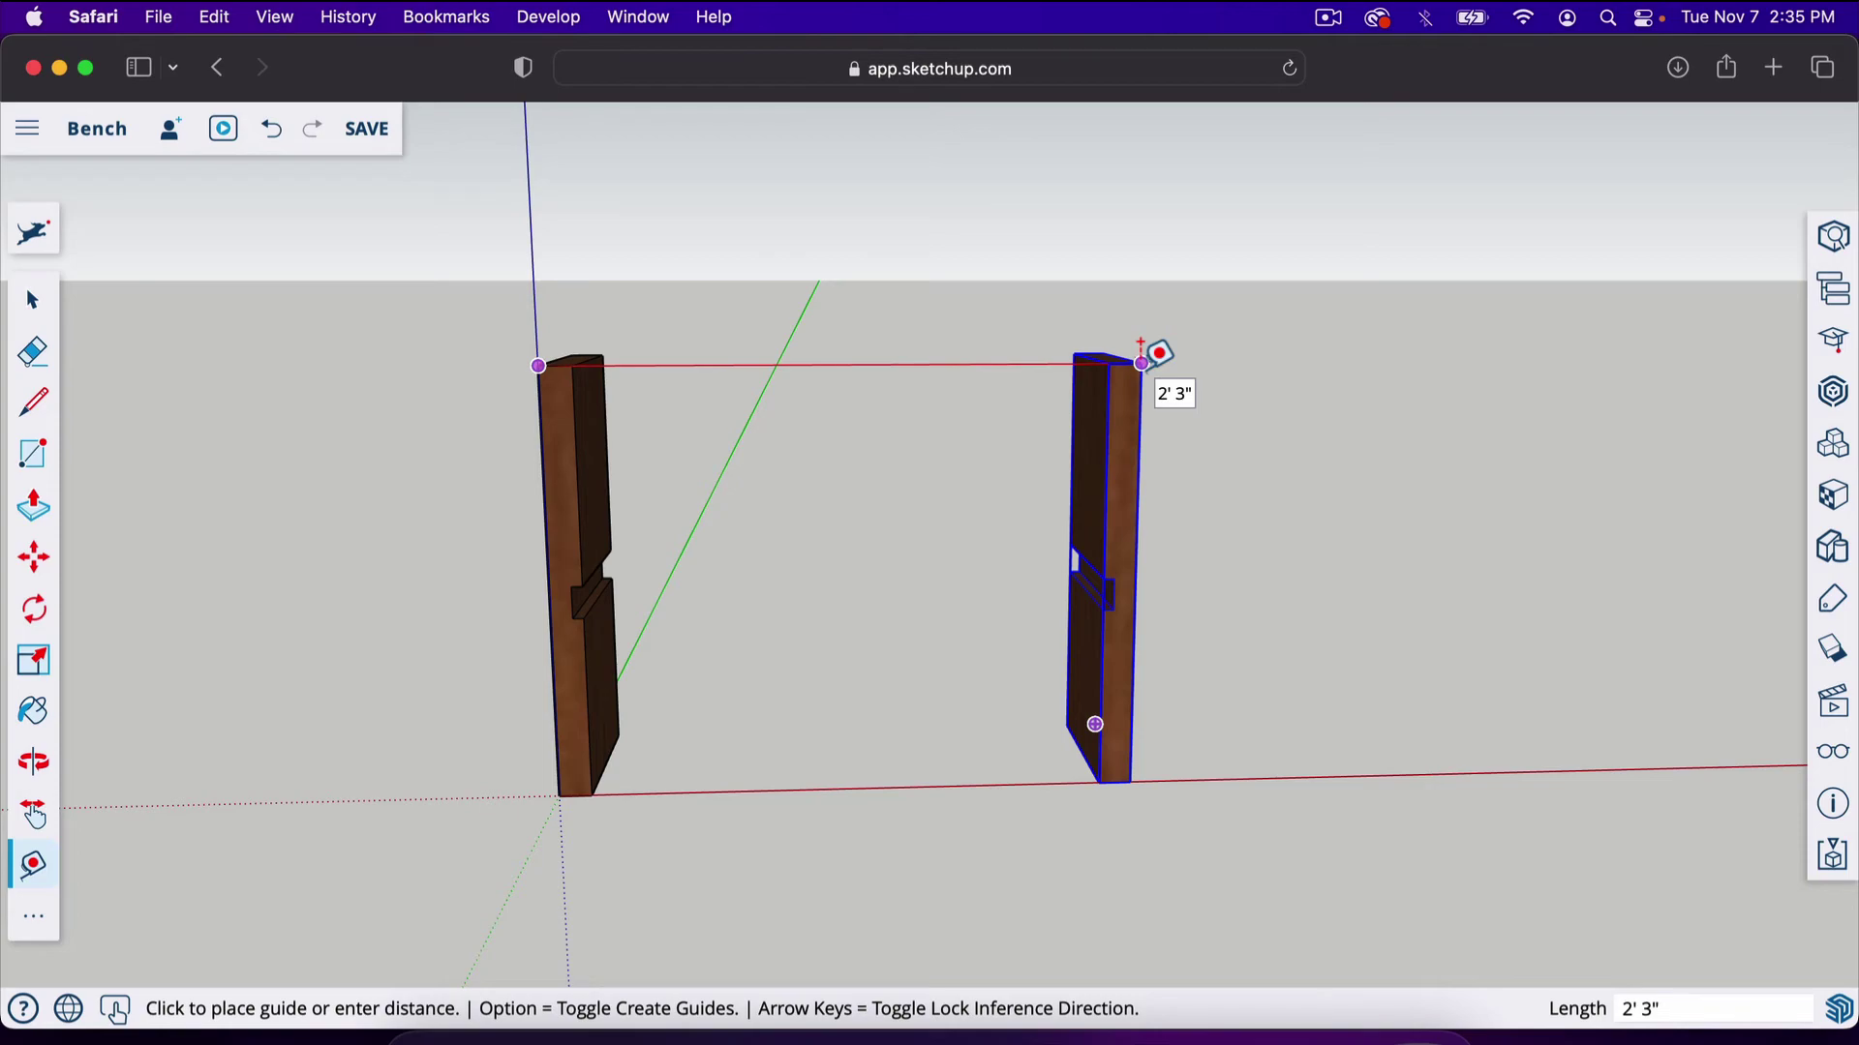
{"action": "key", "text": "space"}
{"action": "scroll", "coordinate": [288, 564], "scroll_direction": "down", "scroll_amount": 2}
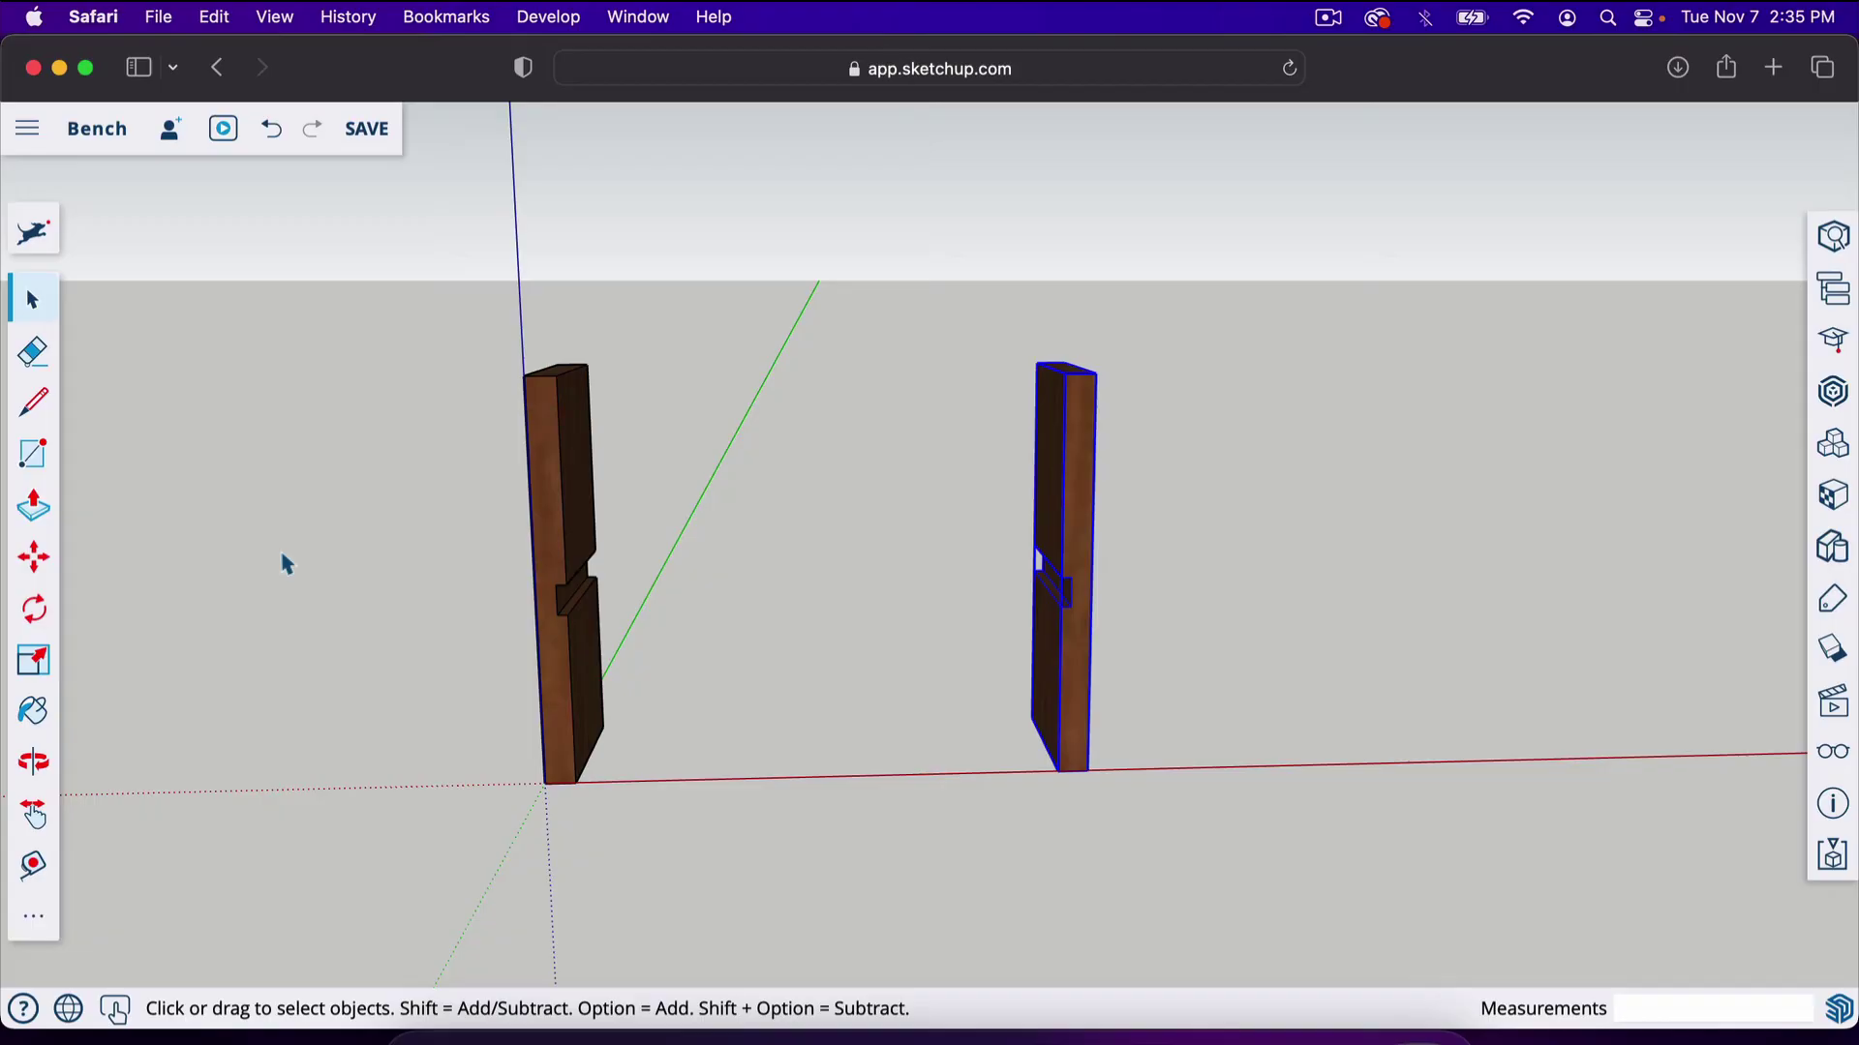
{"action": "key", "text": "l"}
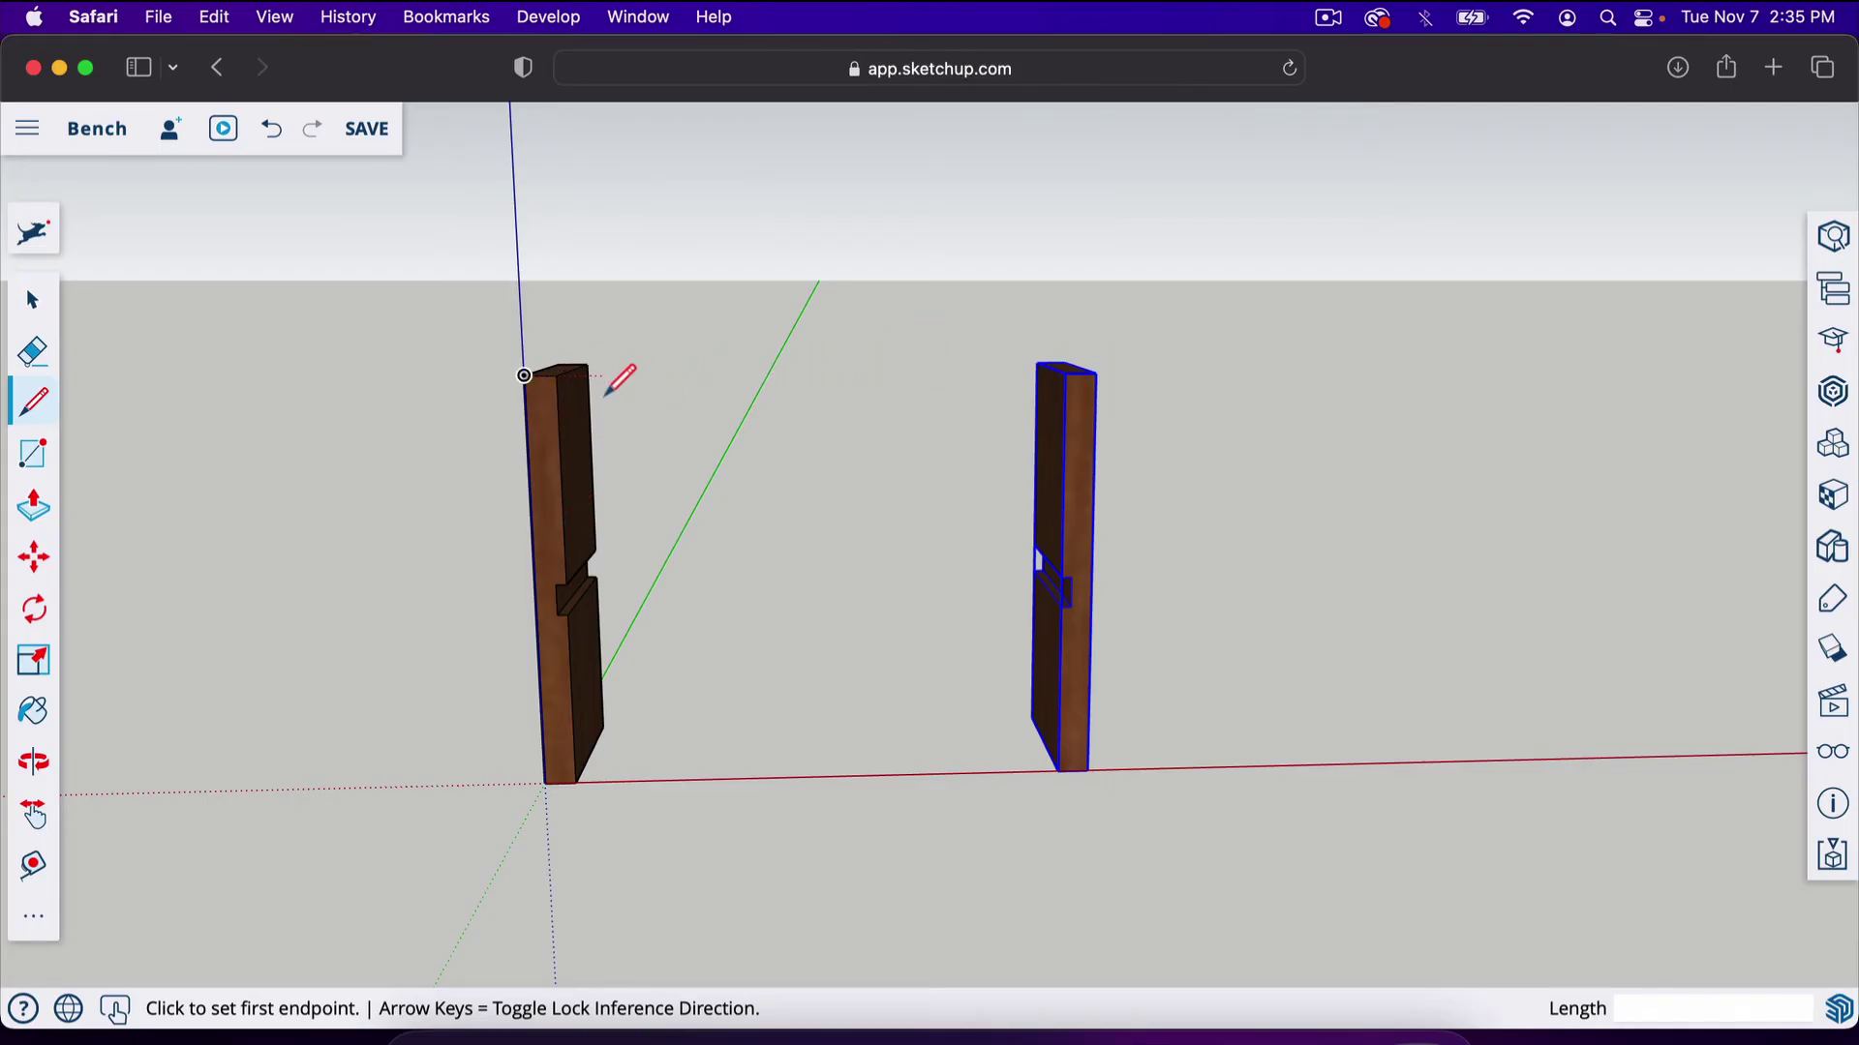
Move the right leg 1' 3" along a red-axis helper line, then erase the line
{"action": "left_click", "coordinate": [523, 375]}
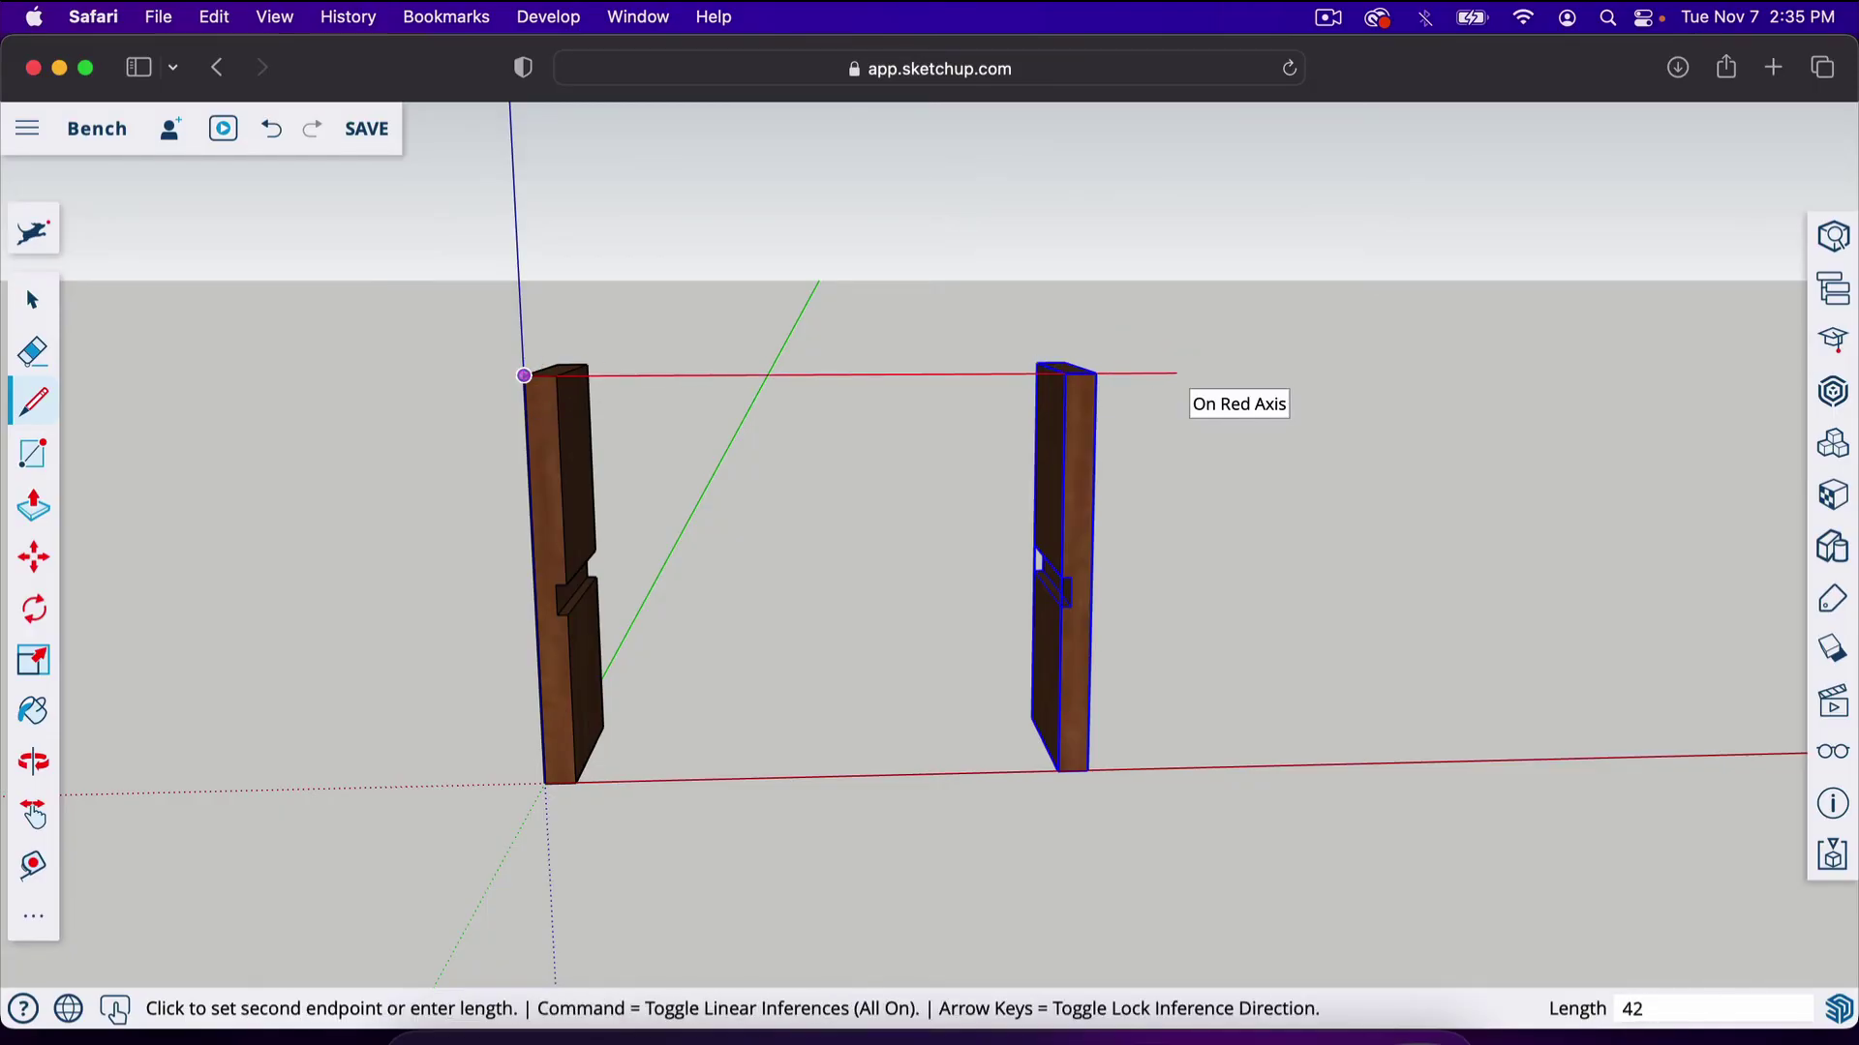
{"action": "left_click", "coordinate": [1401, 372]}
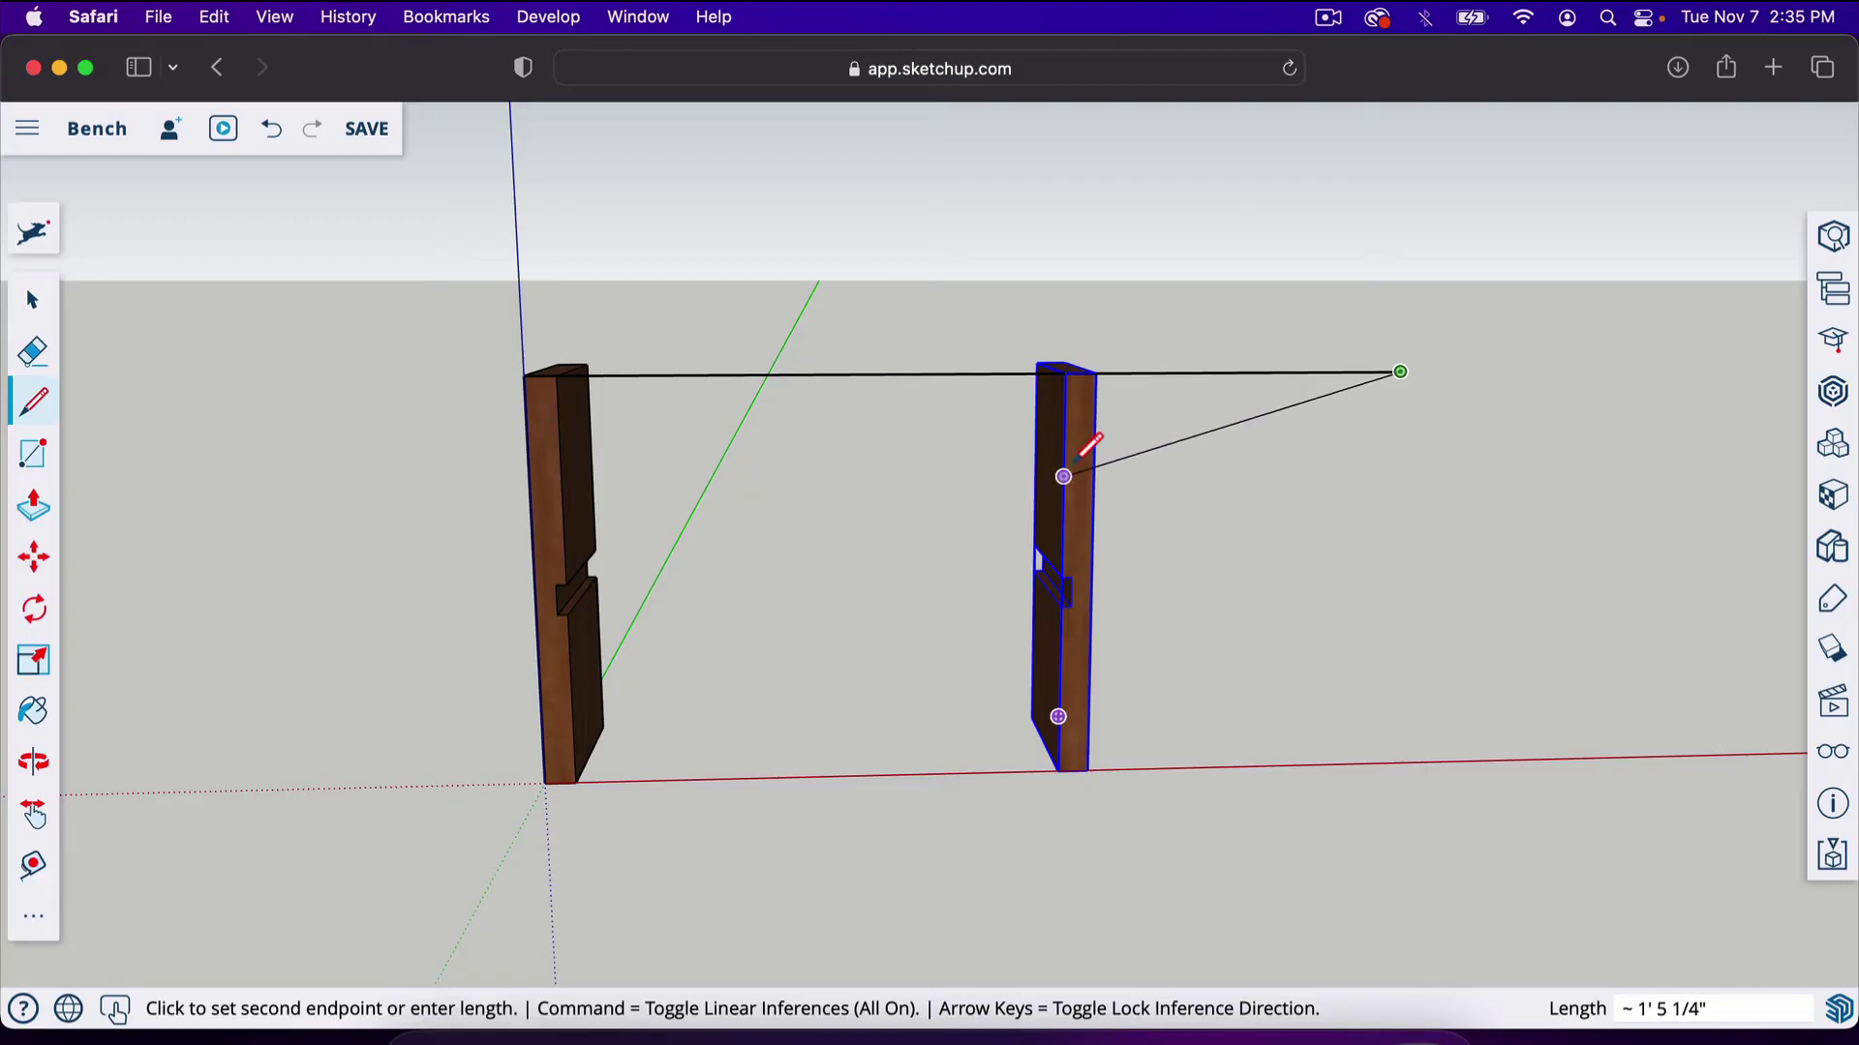
{"action": "key", "text": "m"}
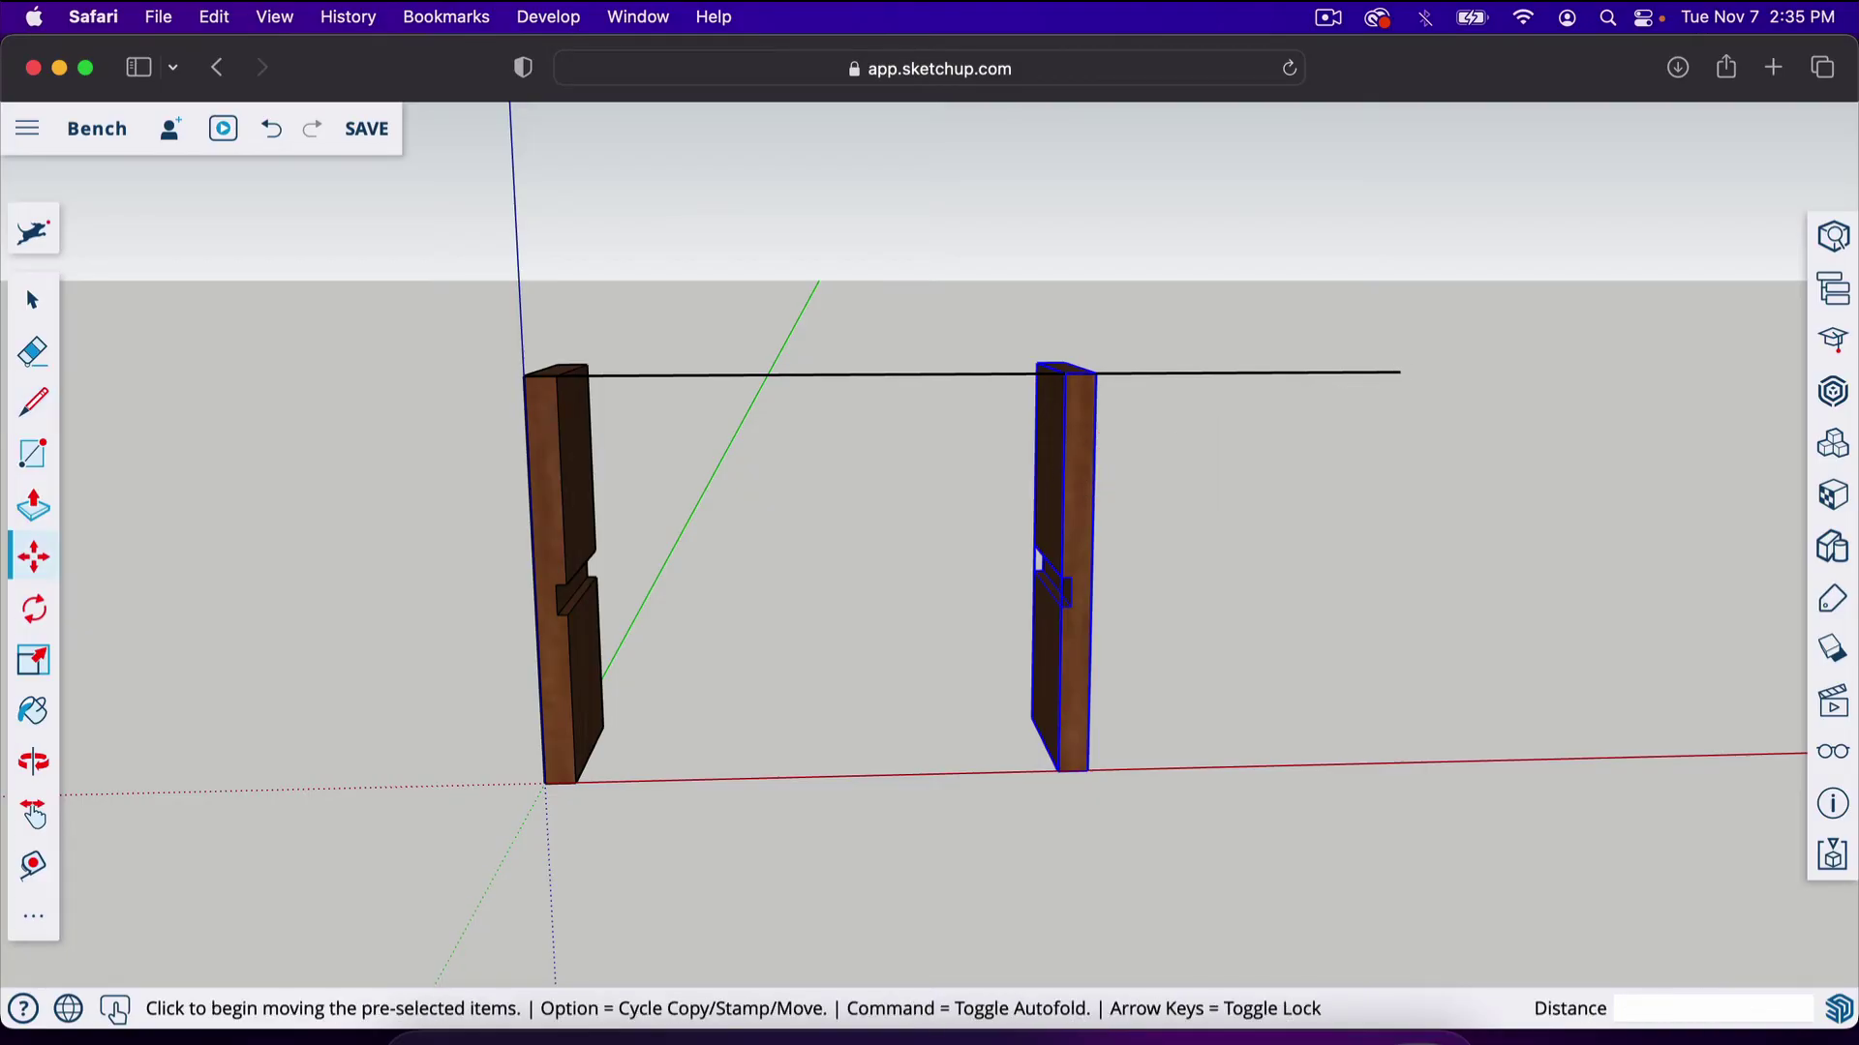
{"action": "left_click", "coordinate": [1098, 375]}
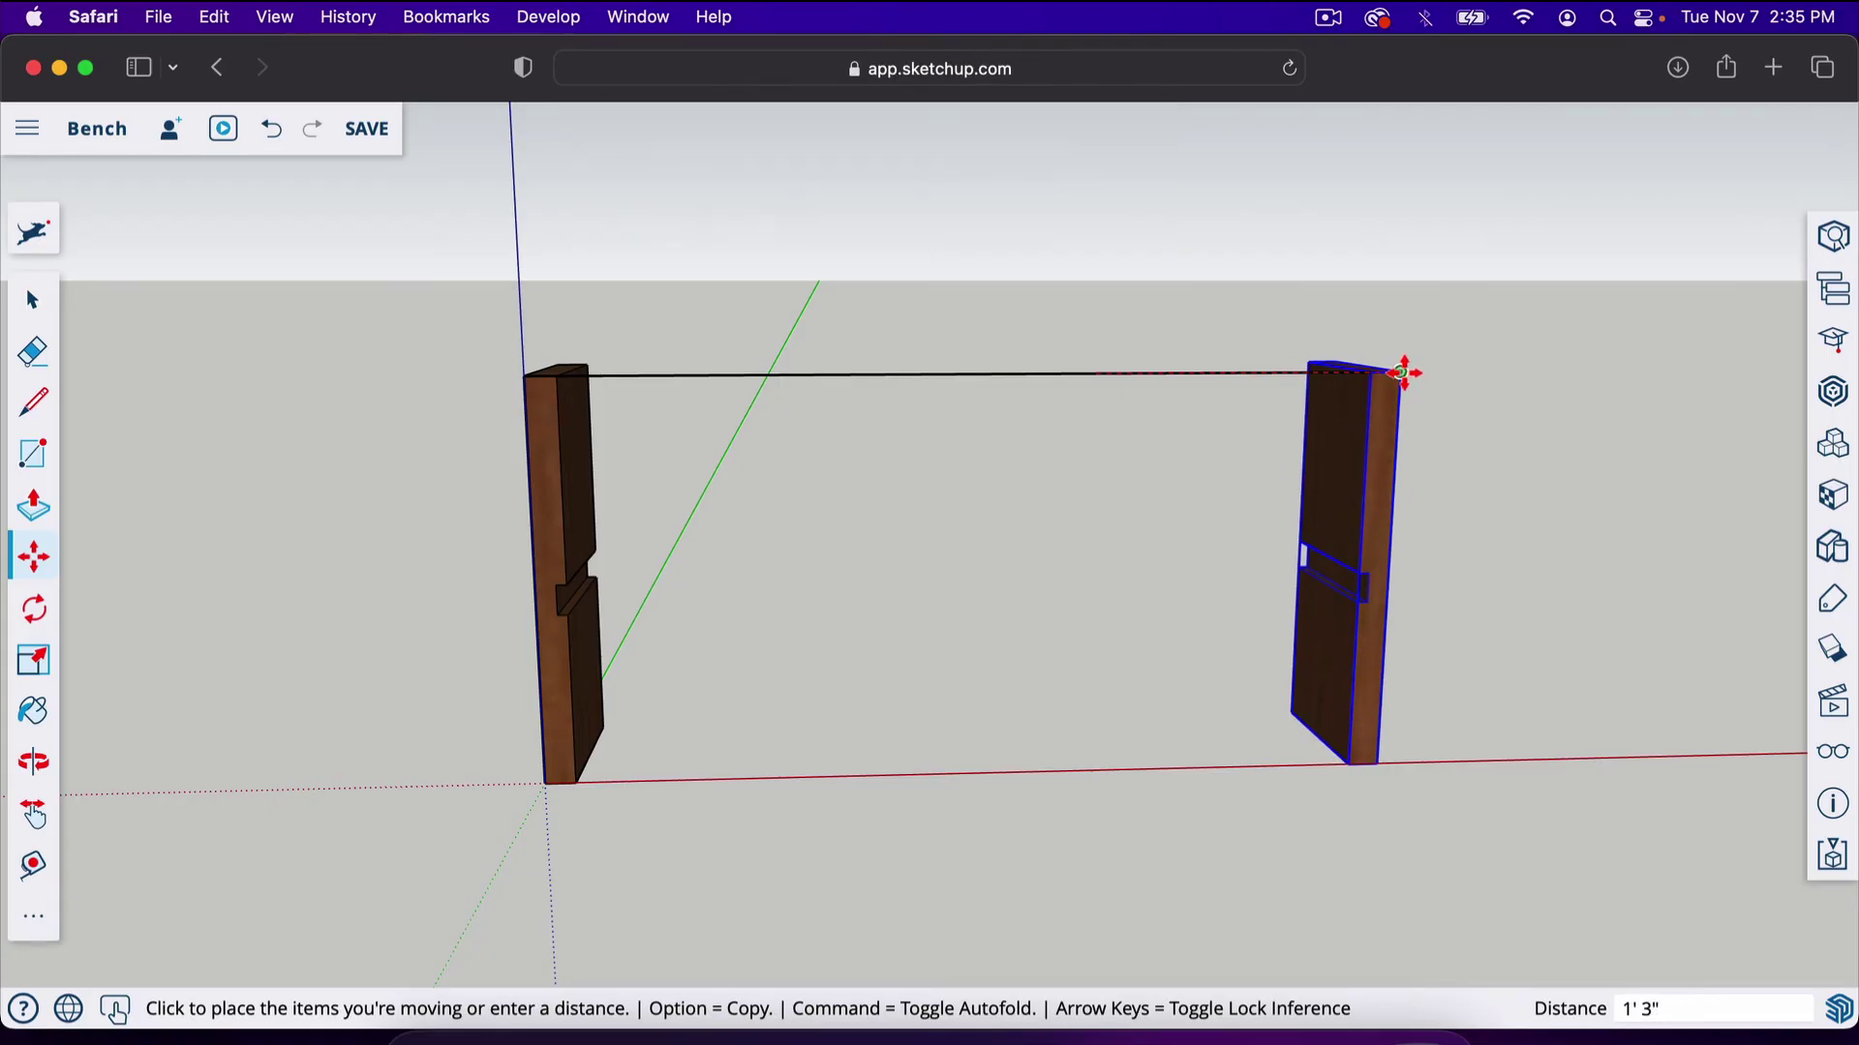
{"action": "left_click", "coordinate": [1400, 372]}
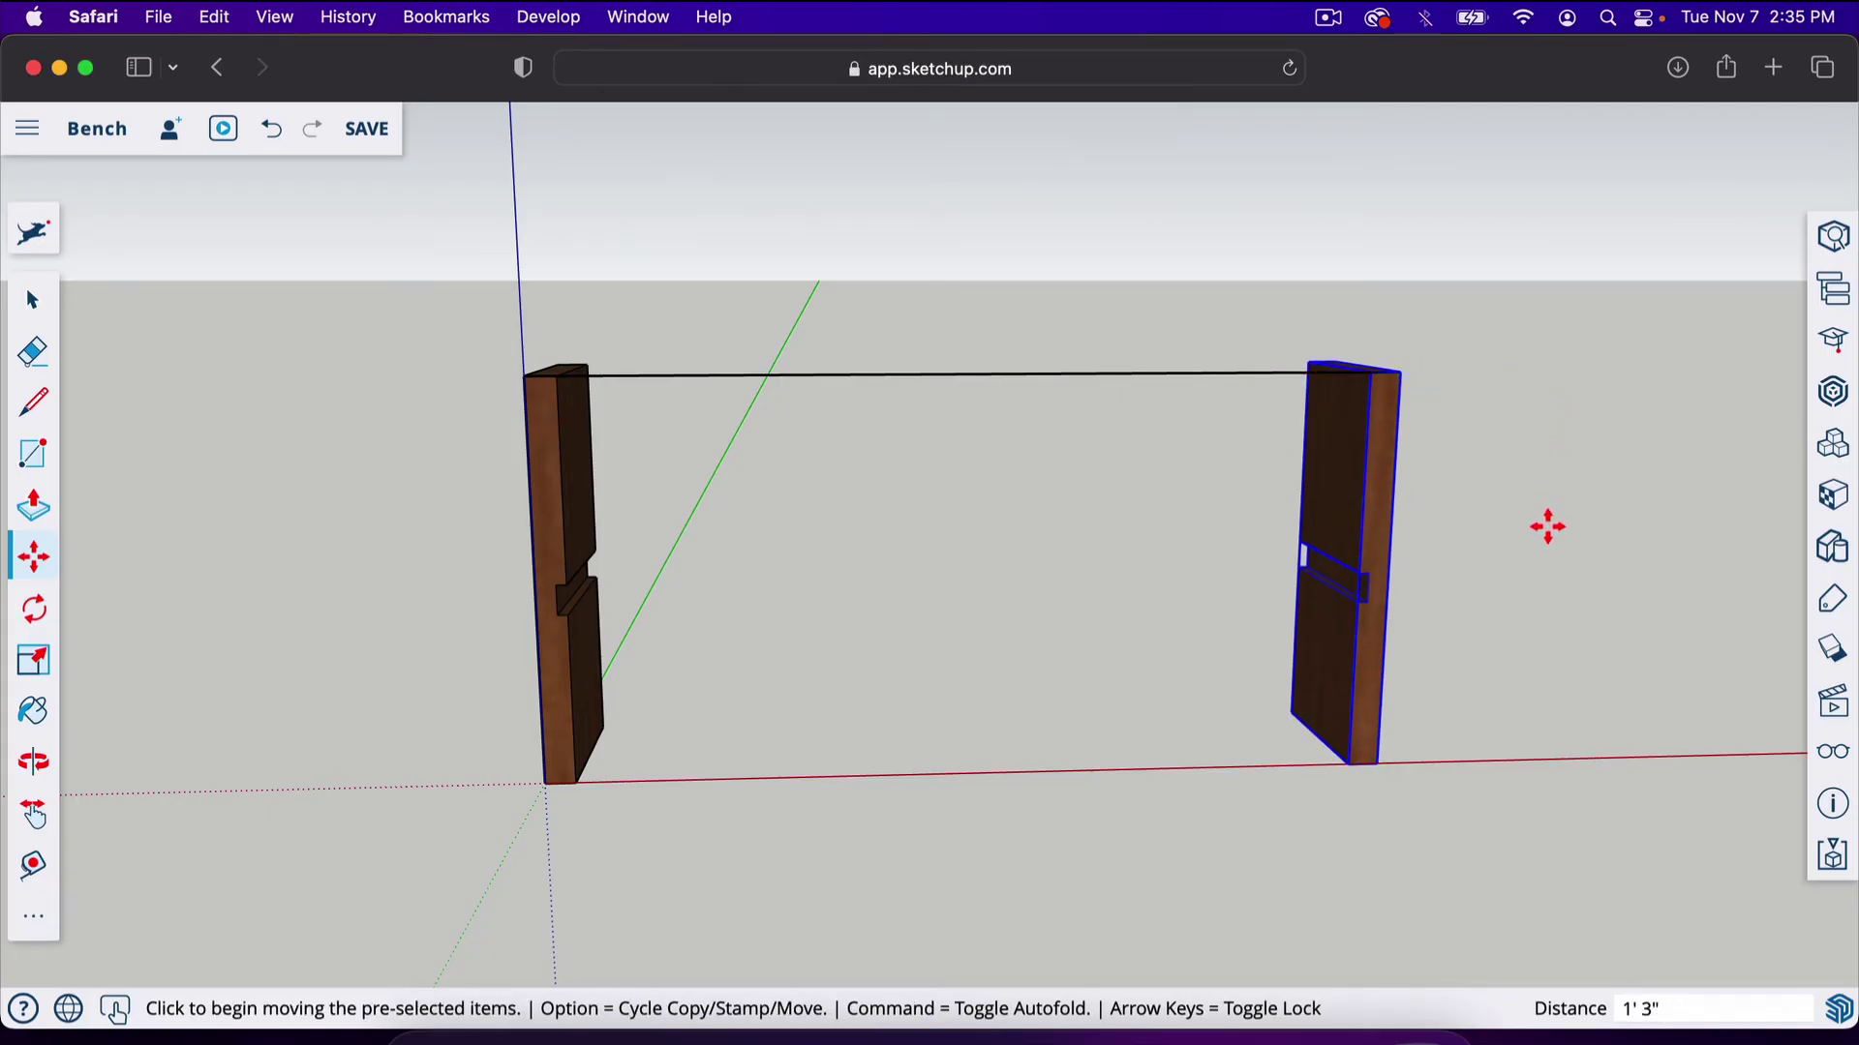
{"action": "key", "text": "e"}
{"action": "left_click", "coordinate": [1024, 374]}
{"action": "key", "text": "o"}
{"action": "mouse_move", "coordinate": [1171, 511]}
{"action": "left_mouse_down"}
{"action": "mouse_move", "coordinate": [1107, 581]}
{"action": "mouse_move", "coordinate": [833, 722]}
{"action": "mouse_move", "coordinate": [767, 526]}
{"action": "mouse_move", "coordinate": [1113, 513]}
{"action": "mouse_move", "coordinate": [1071, 535]}
{"action": "left_mouse_up"}
{"action": "left_click_drag", "start_coordinate": [1016, 620], "coordinate": [1009, 544]}
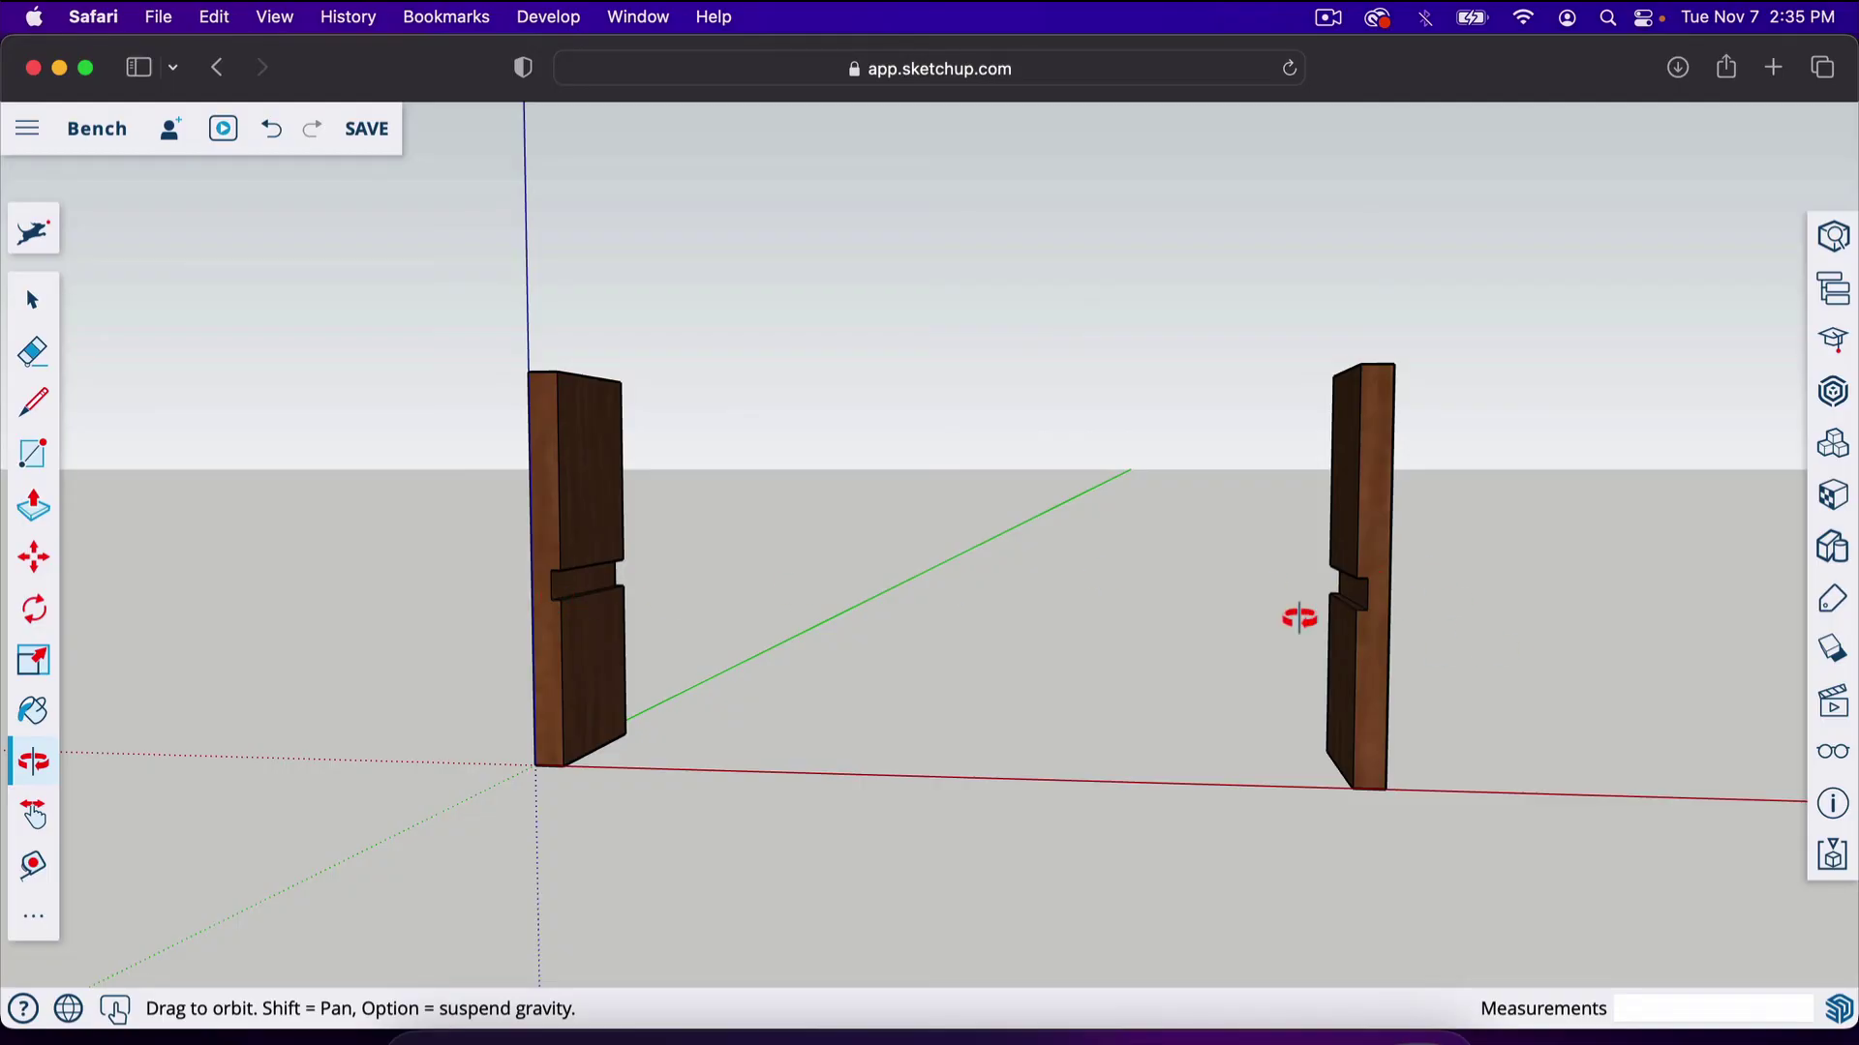
Draw a 3' 4" by 1 1/2" rectangle from the left leg's notch to the right leg's notch
{"action": "key", "text": "r"}
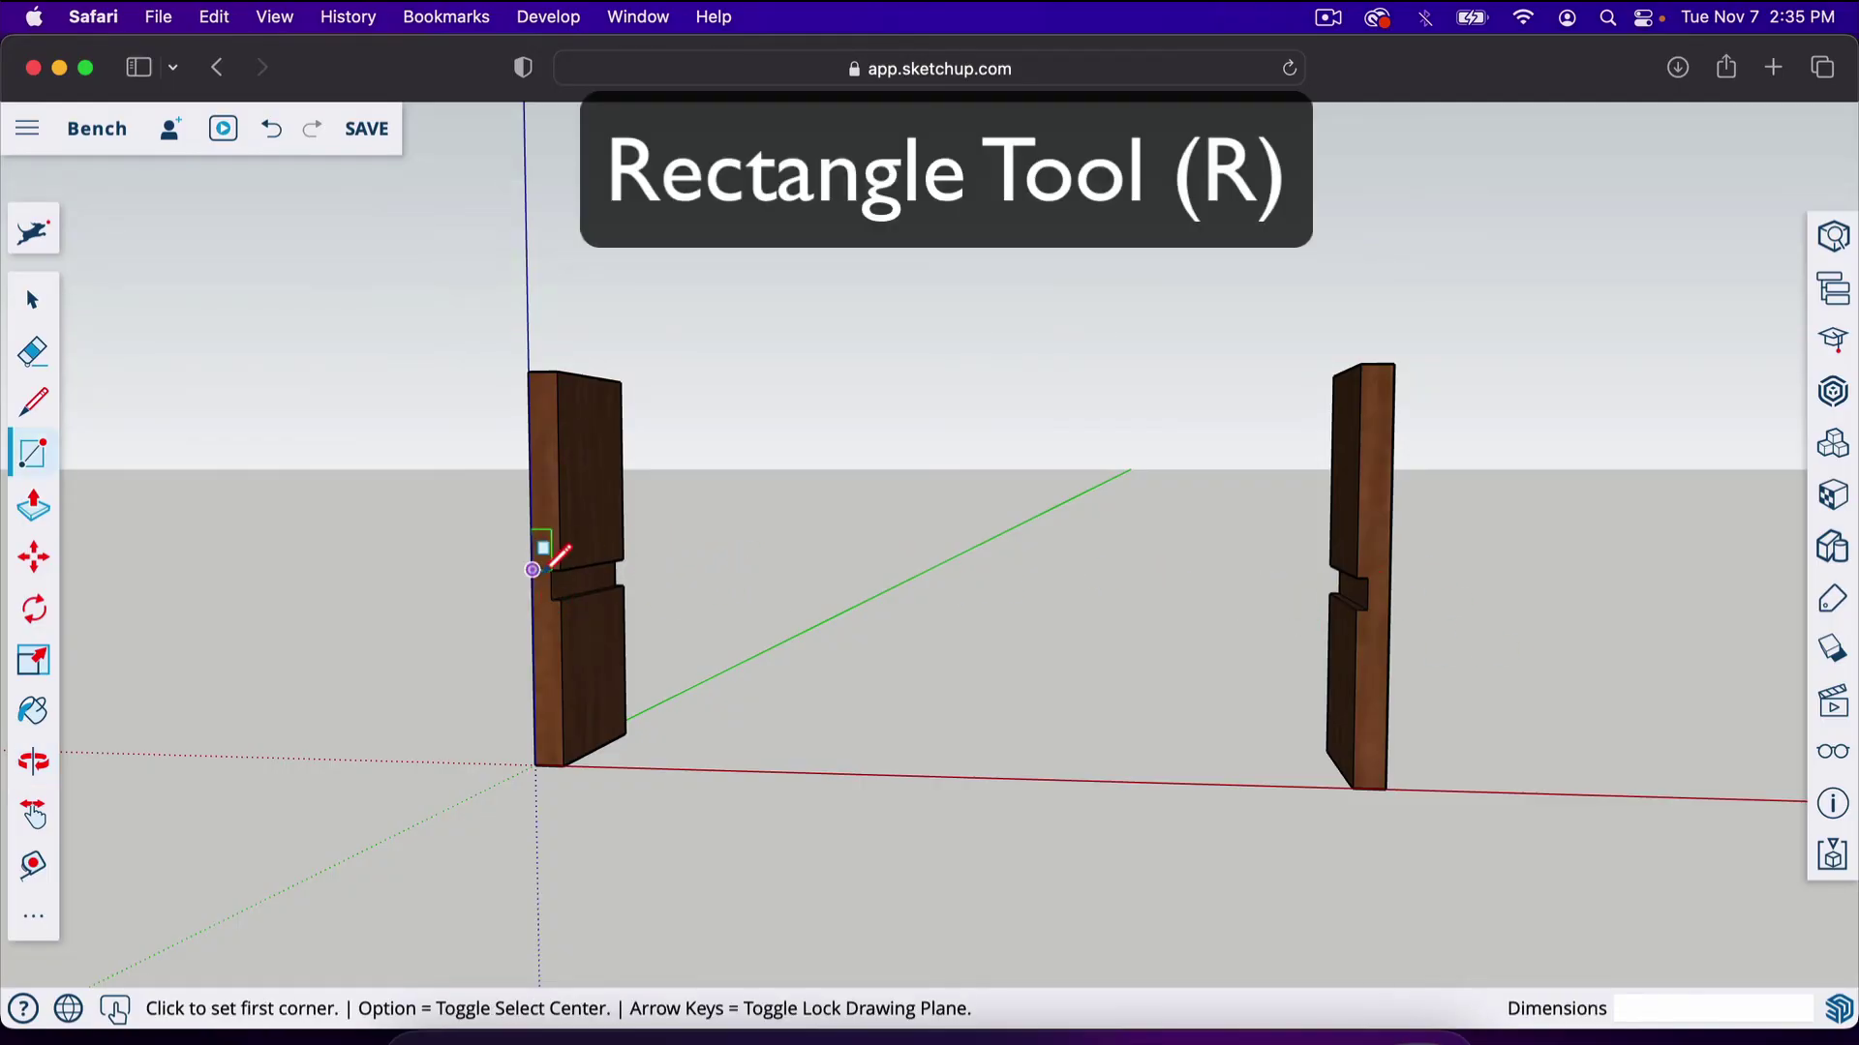
{"action": "left_click", "coordinate": [550, 569]}
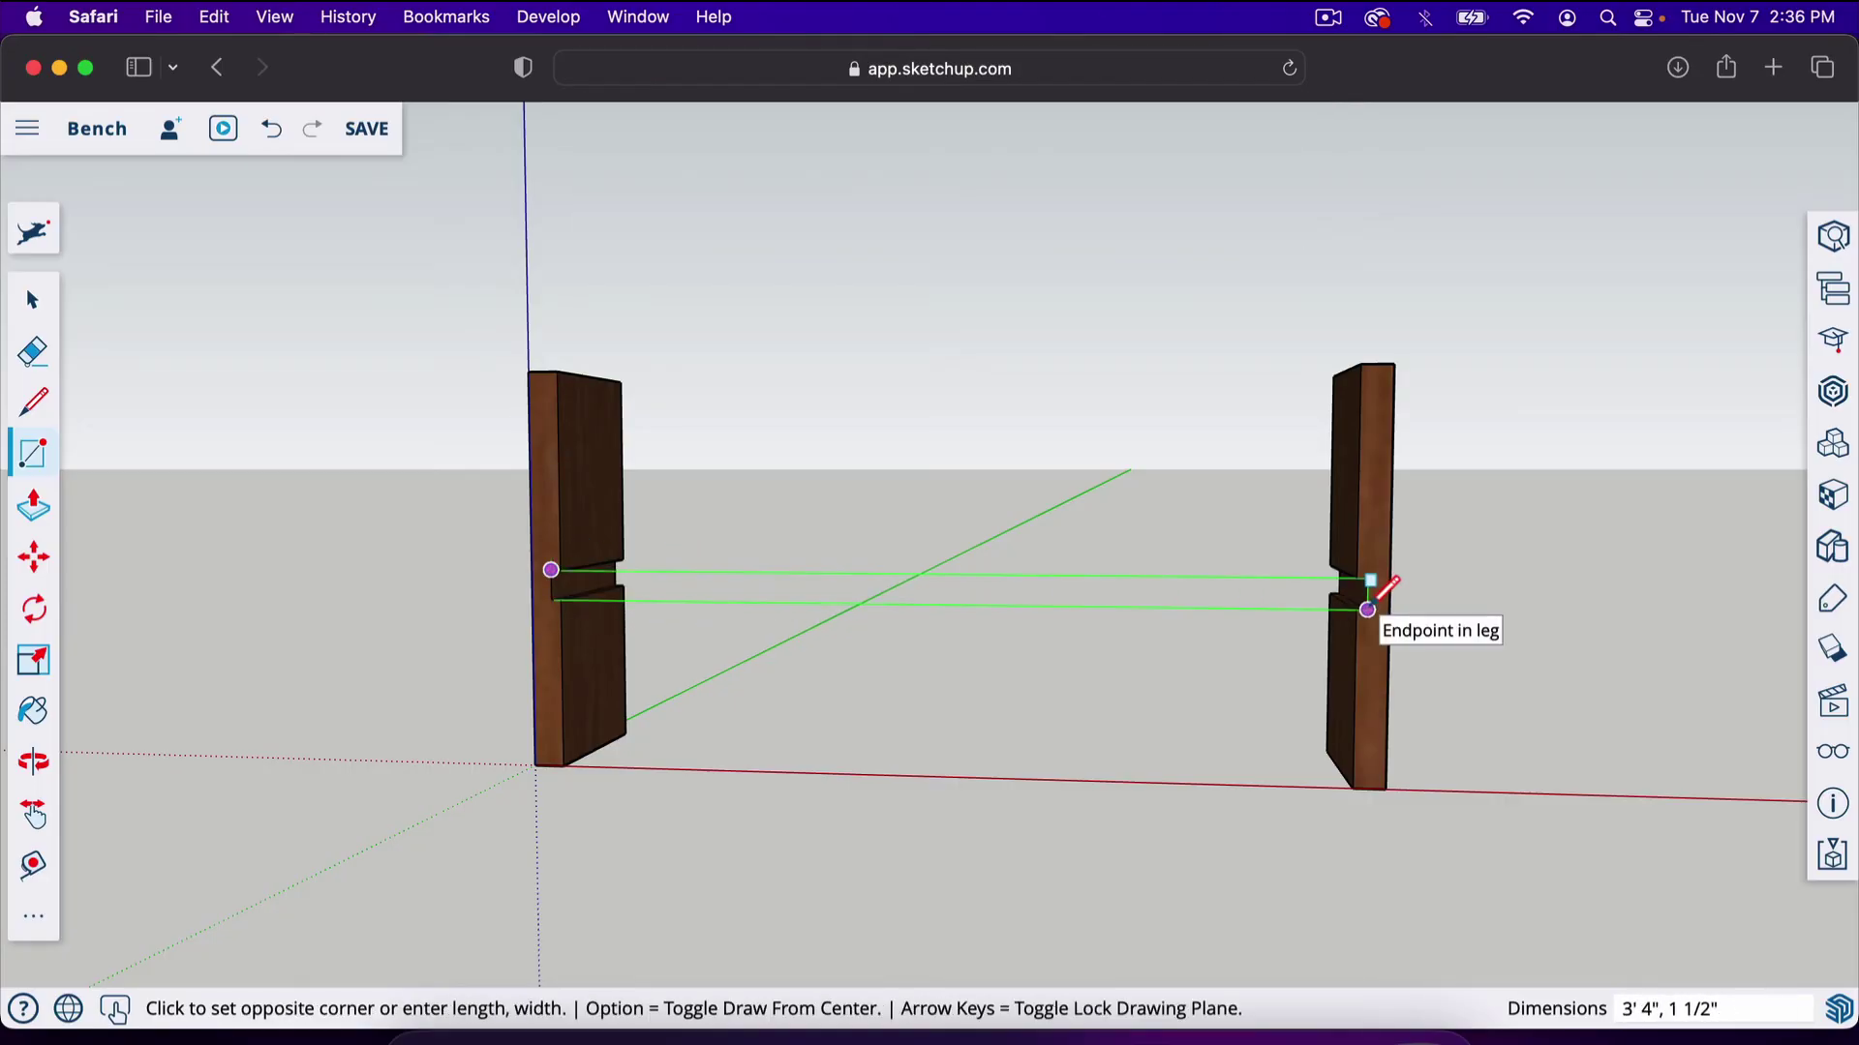
{"action": "left_click", "coordinate": [1370, 581]}
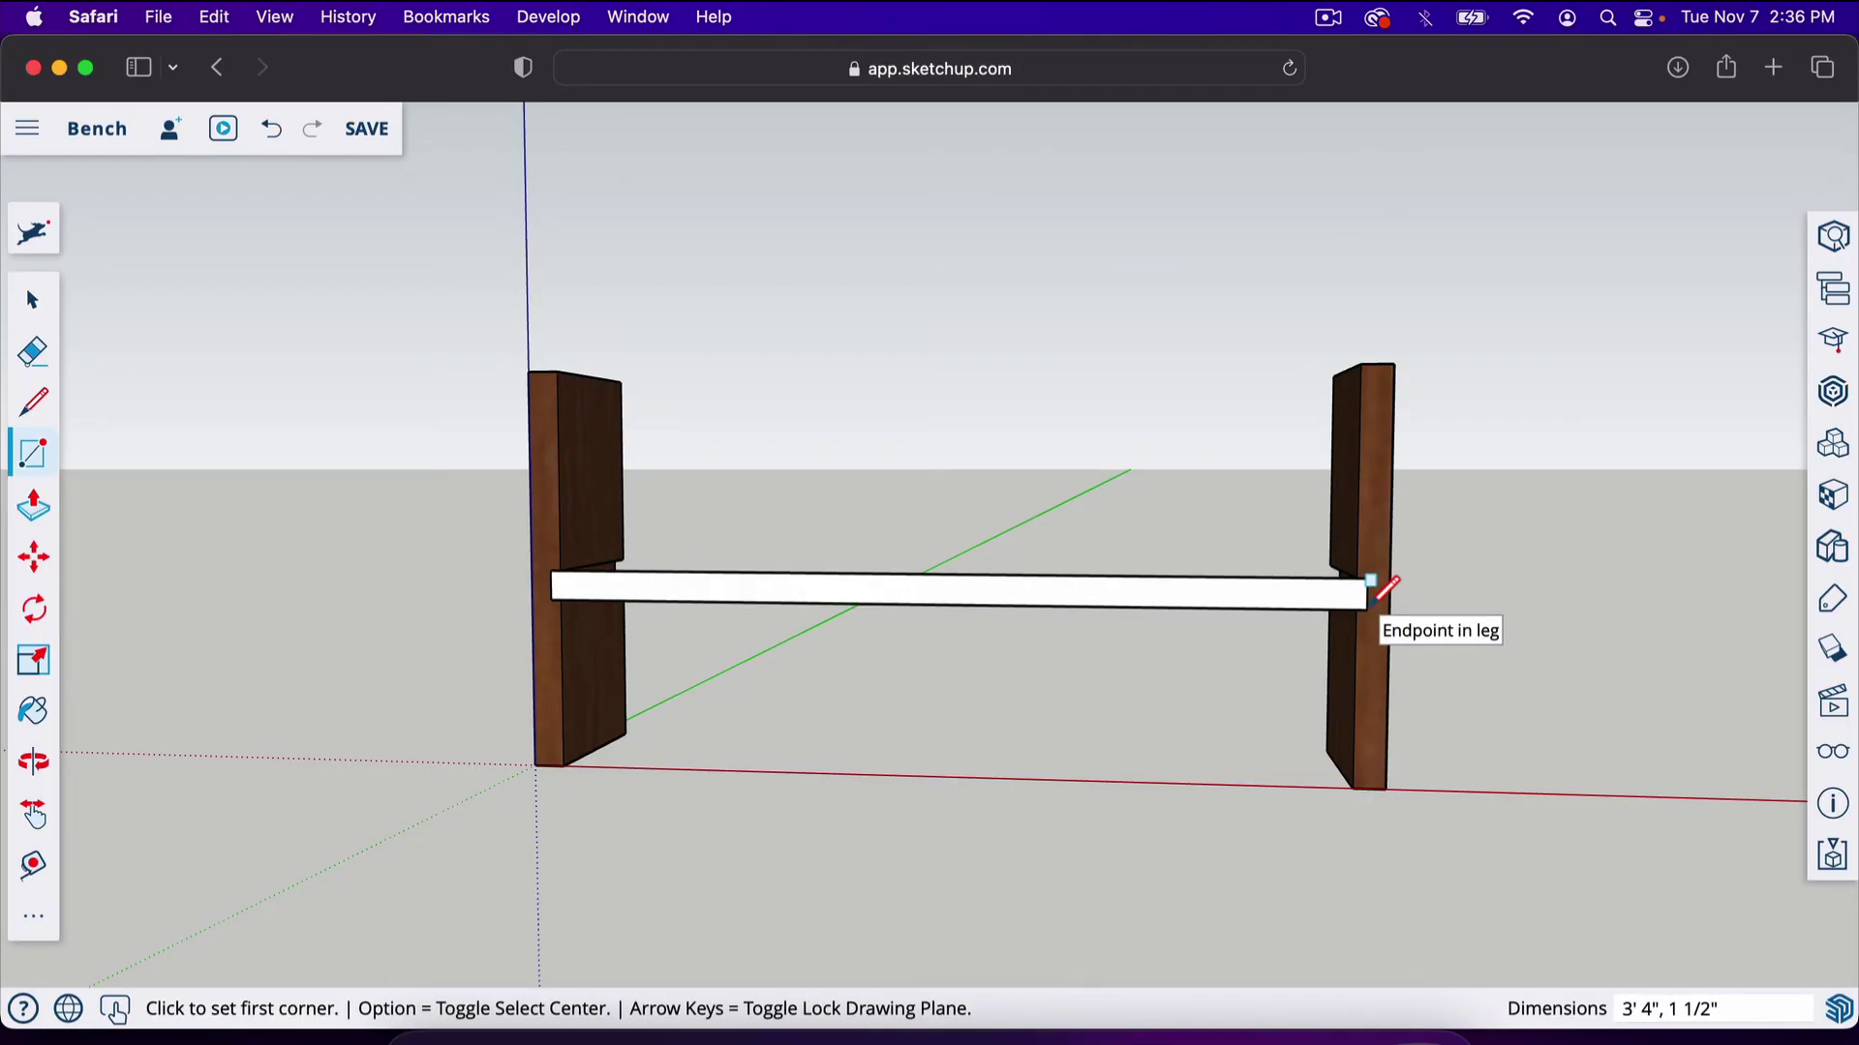
Push/Pull the shelf face out 9 1/4" to form the board
{"action": "key", "text": "o"}
{"action": "left_click_drag", "start_coordinate": [1543, 659], "coordinate": [681, 723]}
{"action": "key", "text": "p"}
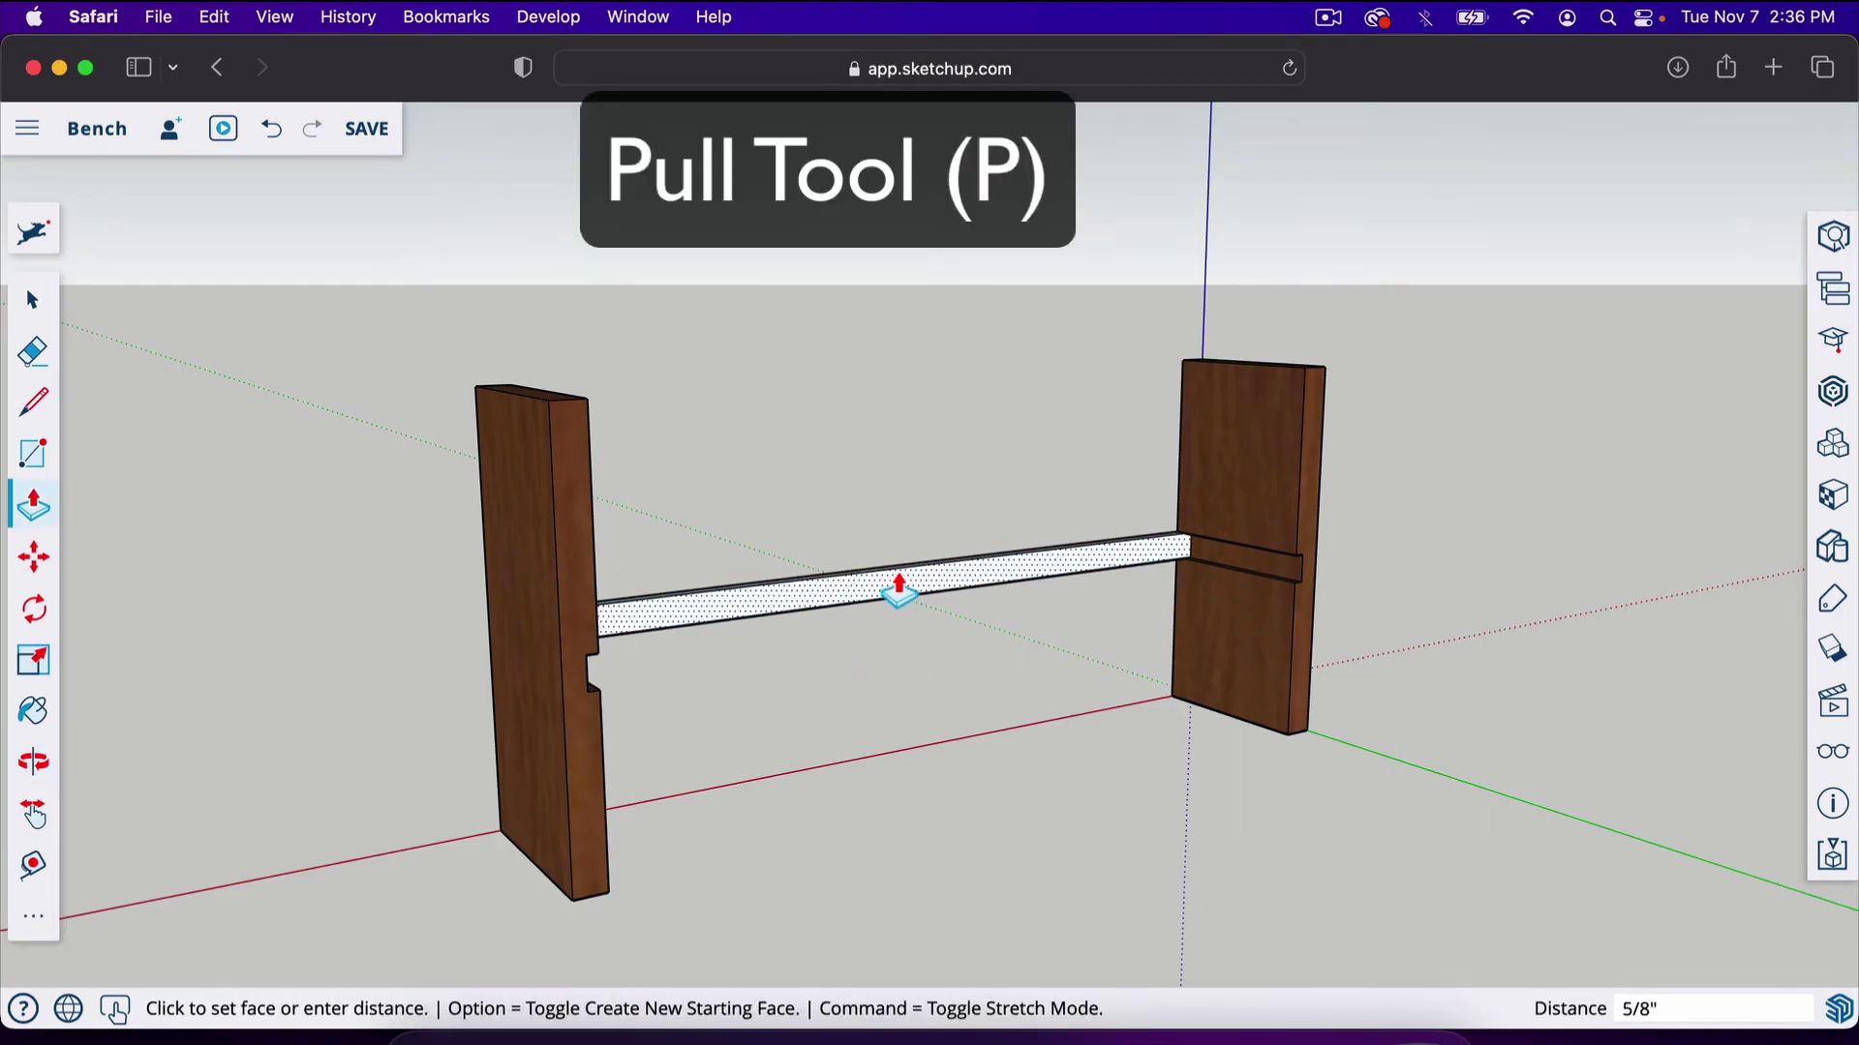
{"action": "left_click", "coordinate": [939, 609]}
{"action": "type", "text": "9"}
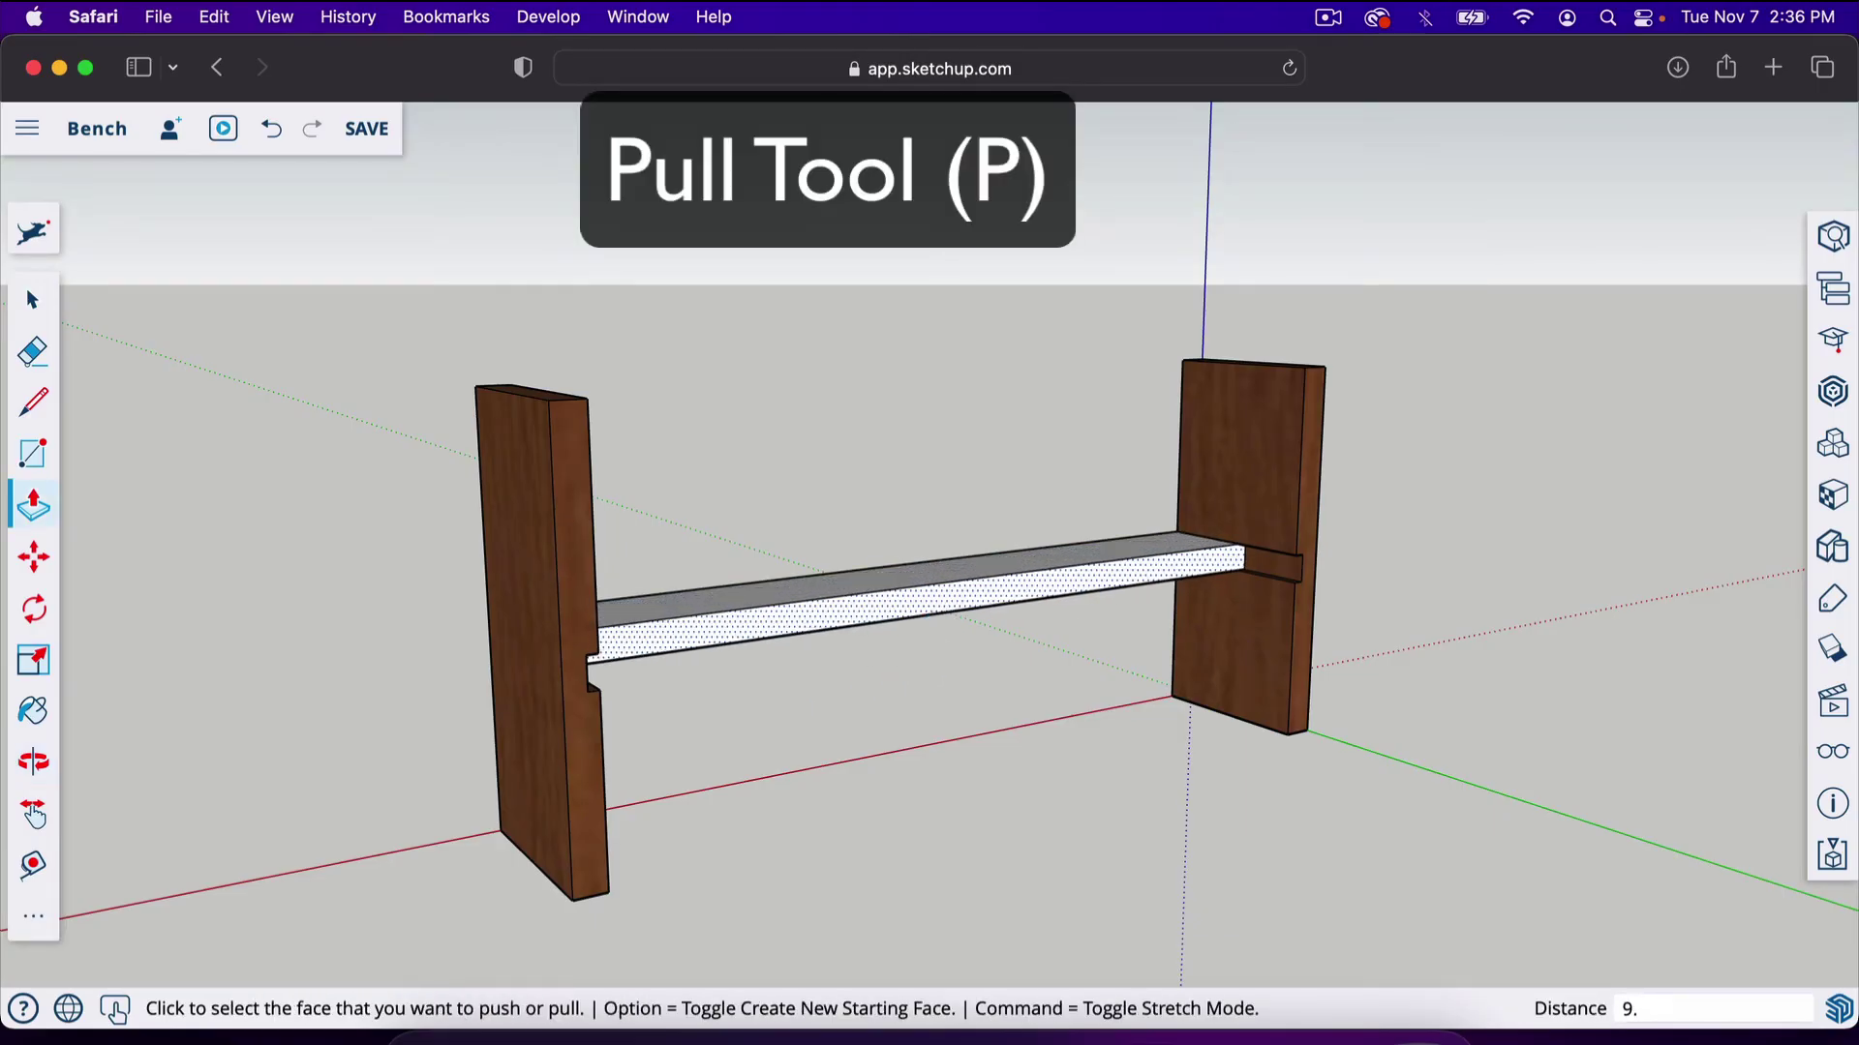
{"action": "type", "text": ".25"}
{"action": "key", "text": "Return"}
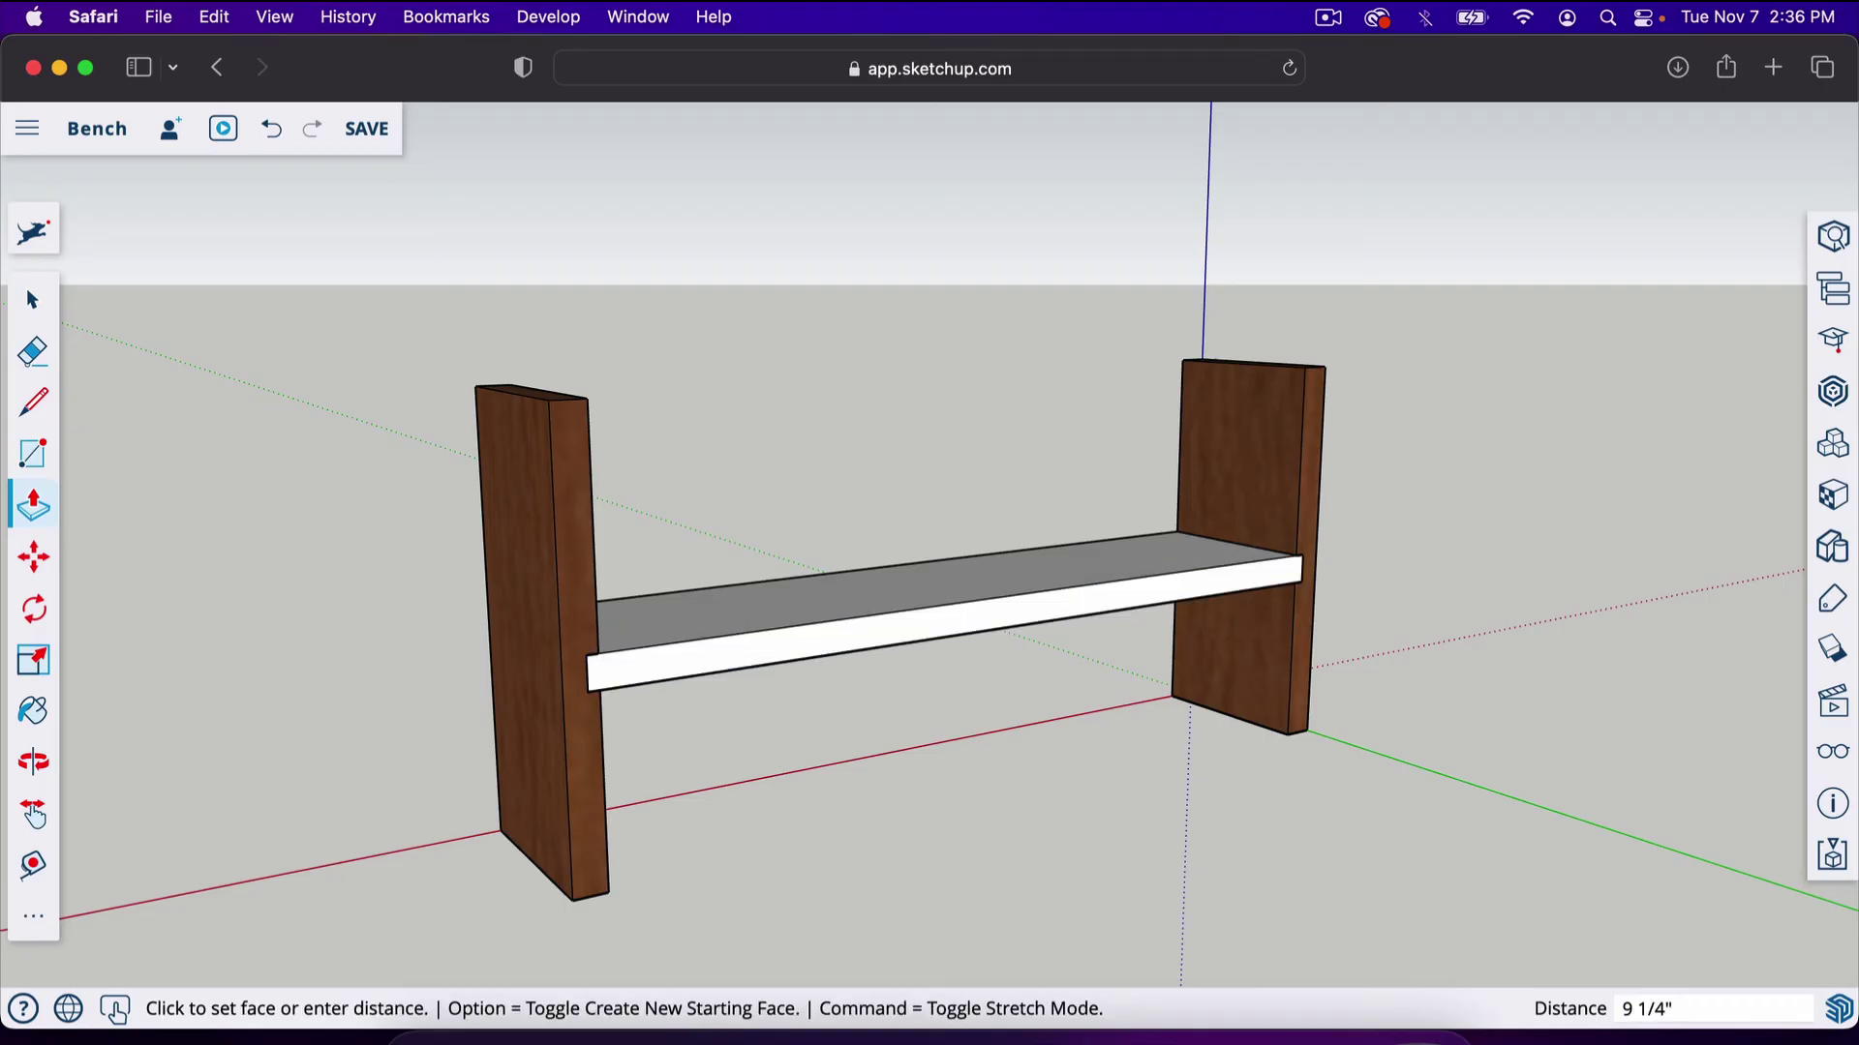
Paint the whole shelf board with Wood Veneer 01
{"action": "key", "text": "space"}
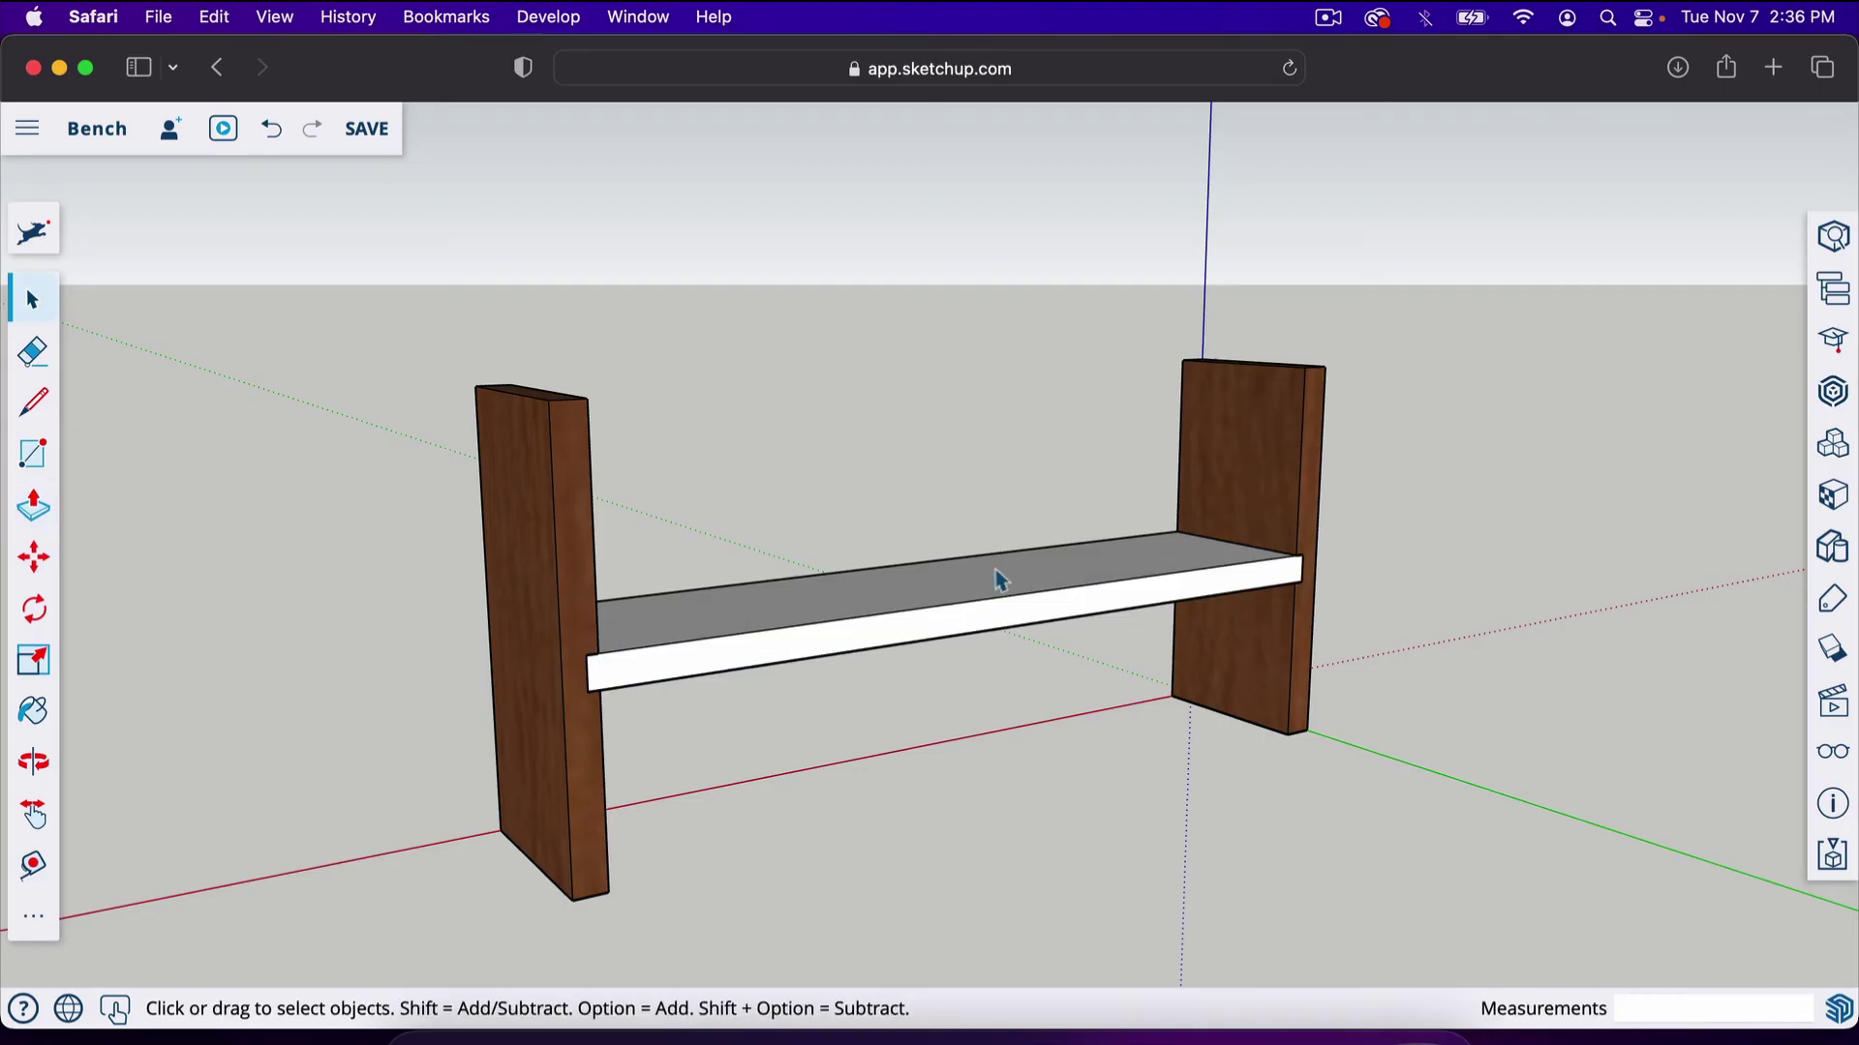
{"action": "triple_click", "coordinate": [971, 573]}
{"action": "key", "text": "b"}
{"action": "left_click", "coordinate": [974, 571]}
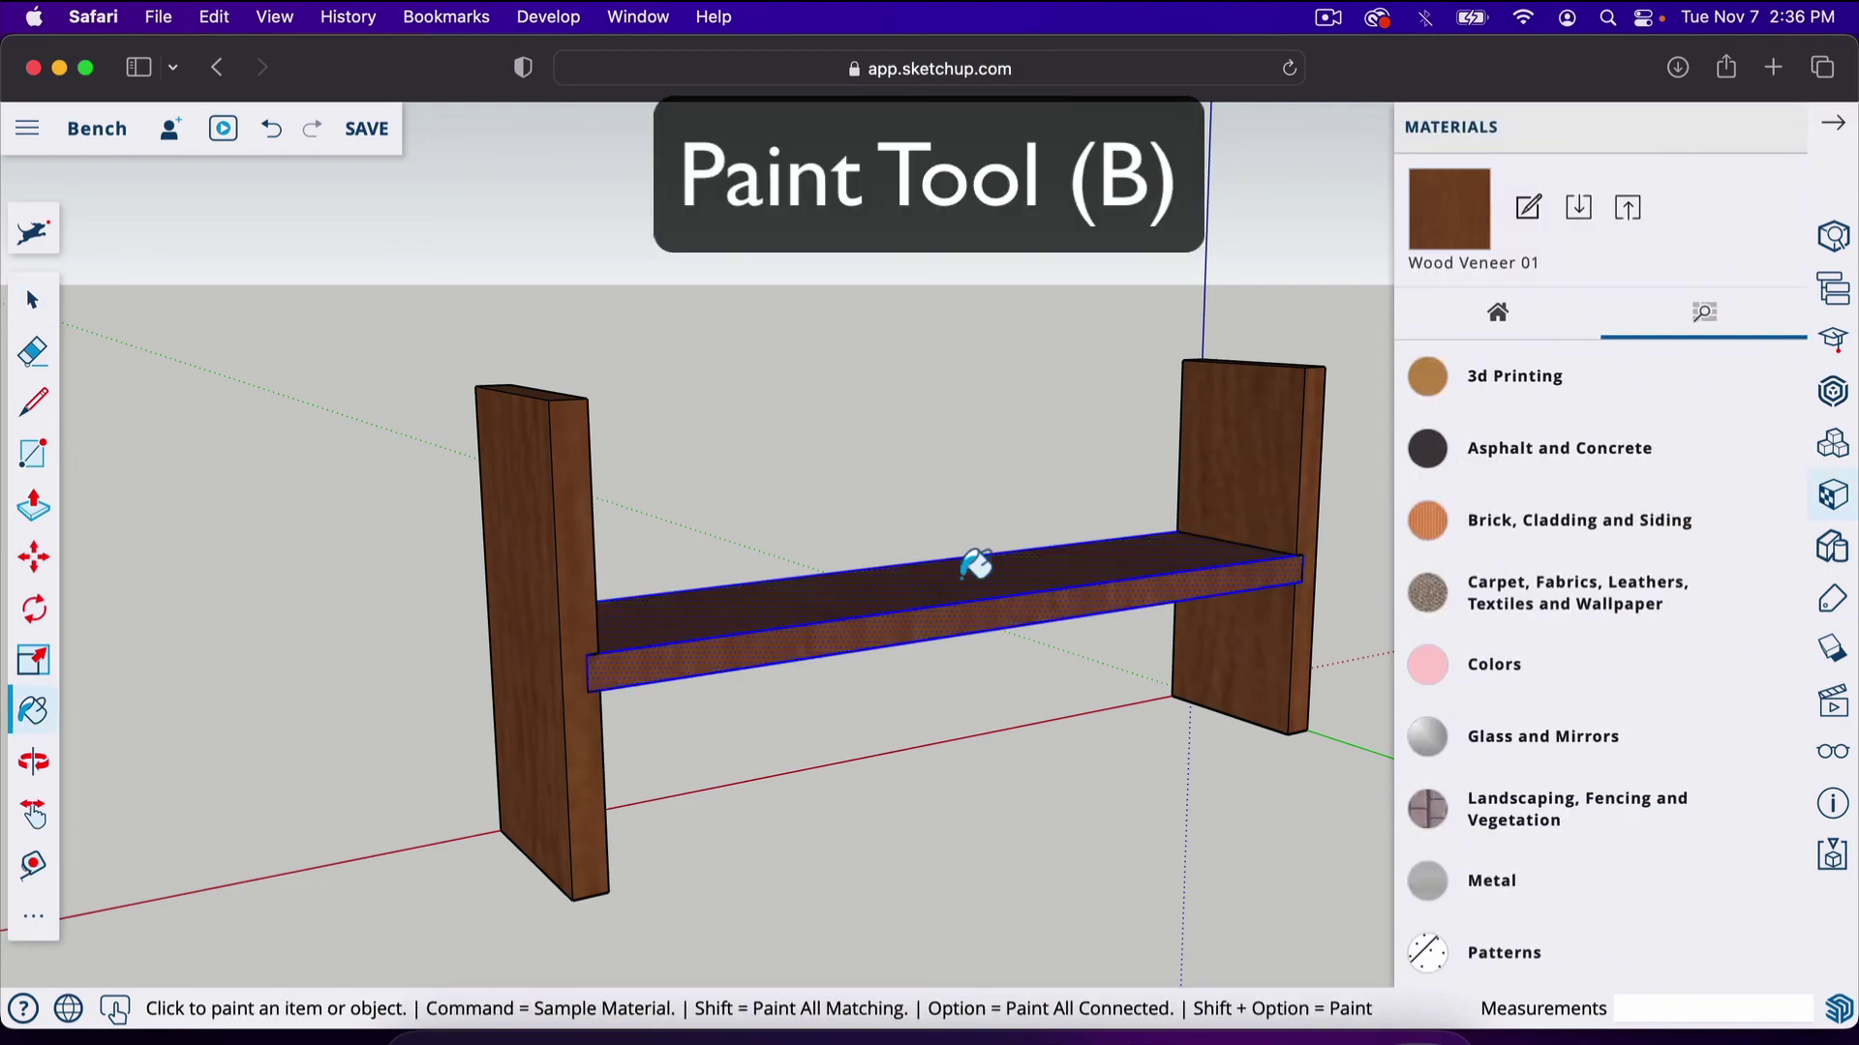
{"action": "left_click", "coordinate": [1839, 129]}
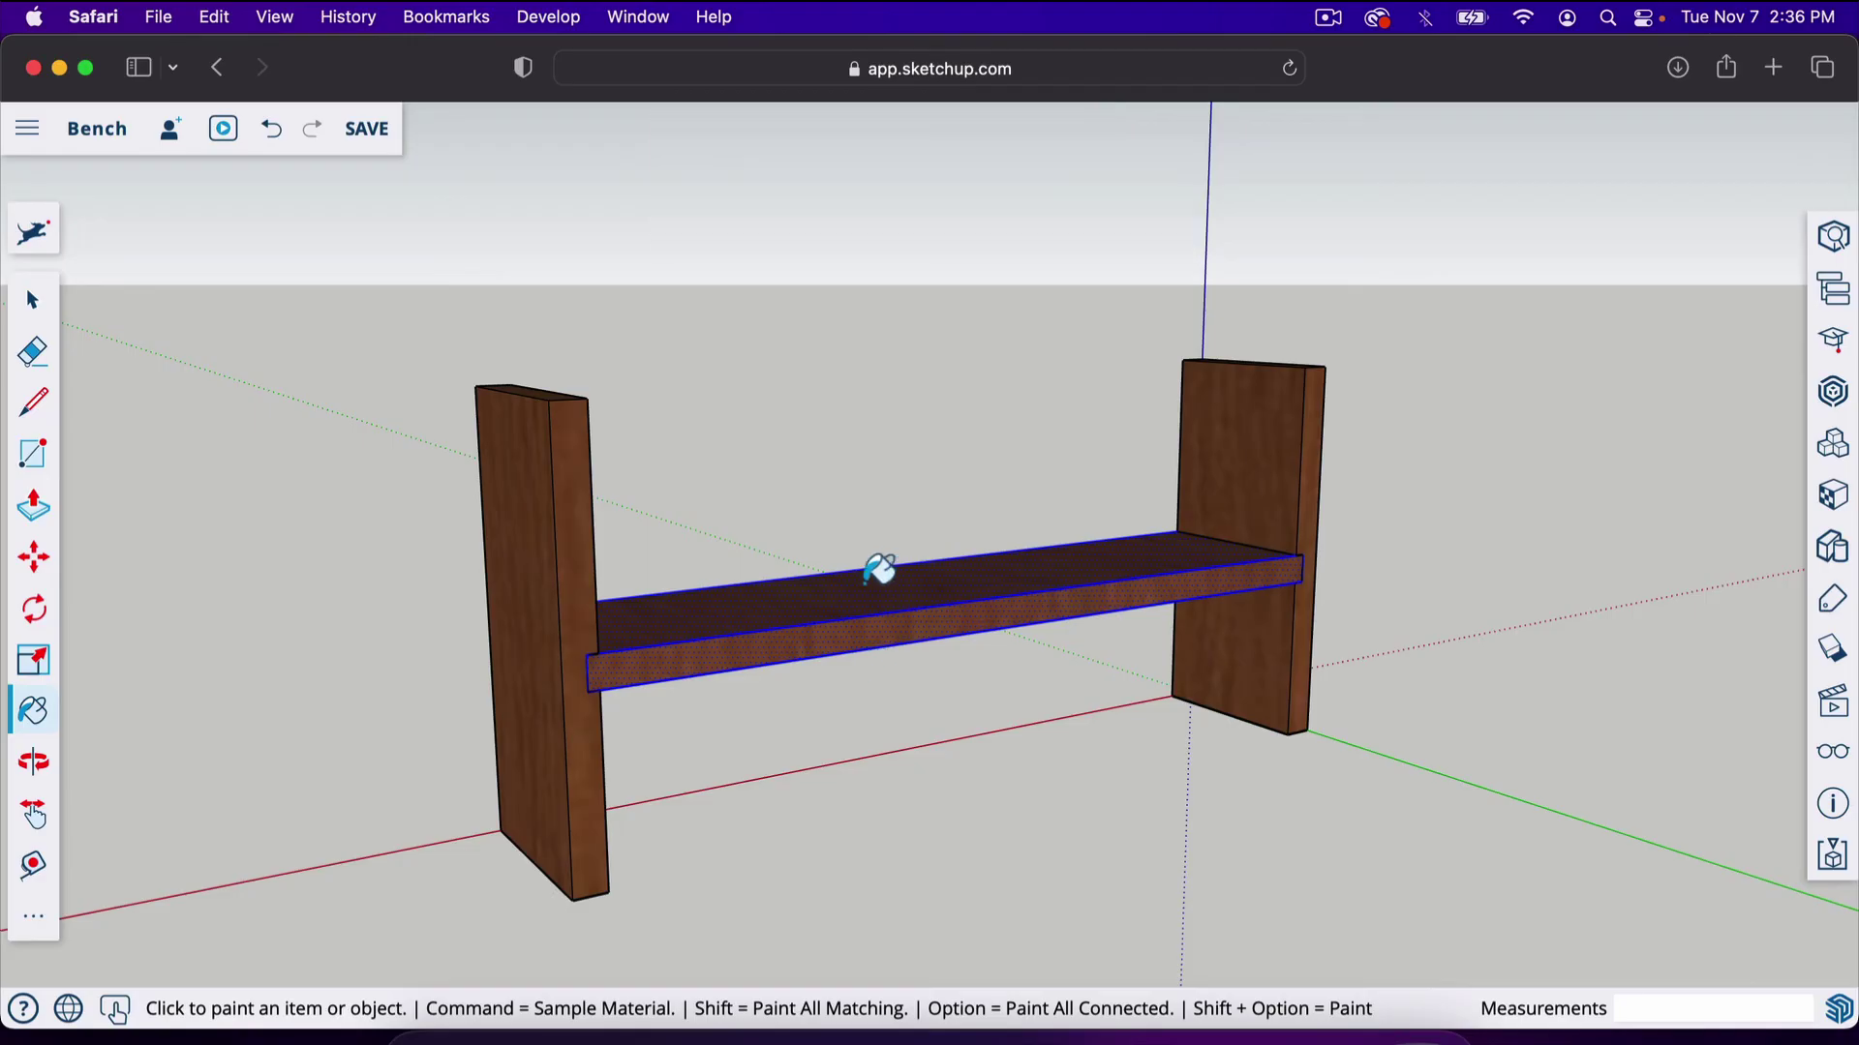
Make the shelf board a component named 'bottom shelf'
{"action": "key", "text": "space"}
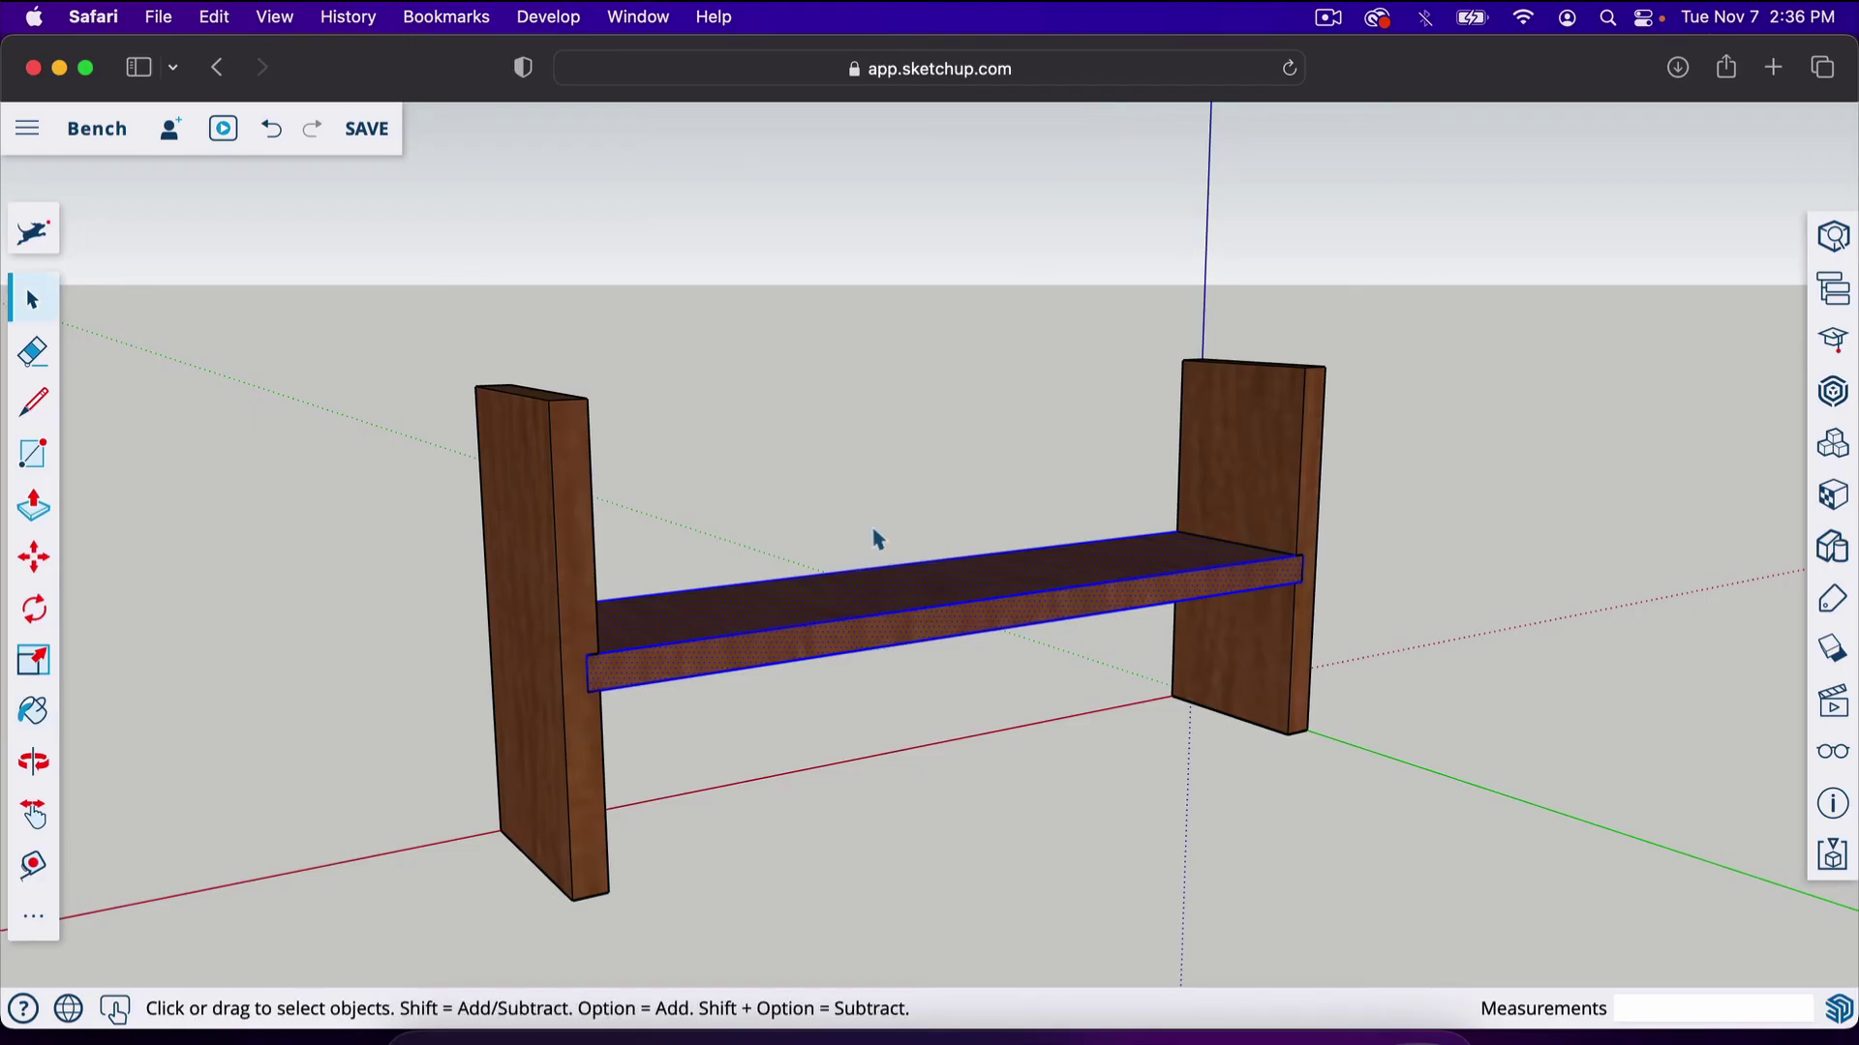
{"action": "right_click", "coordinate": [907, 611]}
{"action": "mouse_move", "coordinate": [907, 612]}
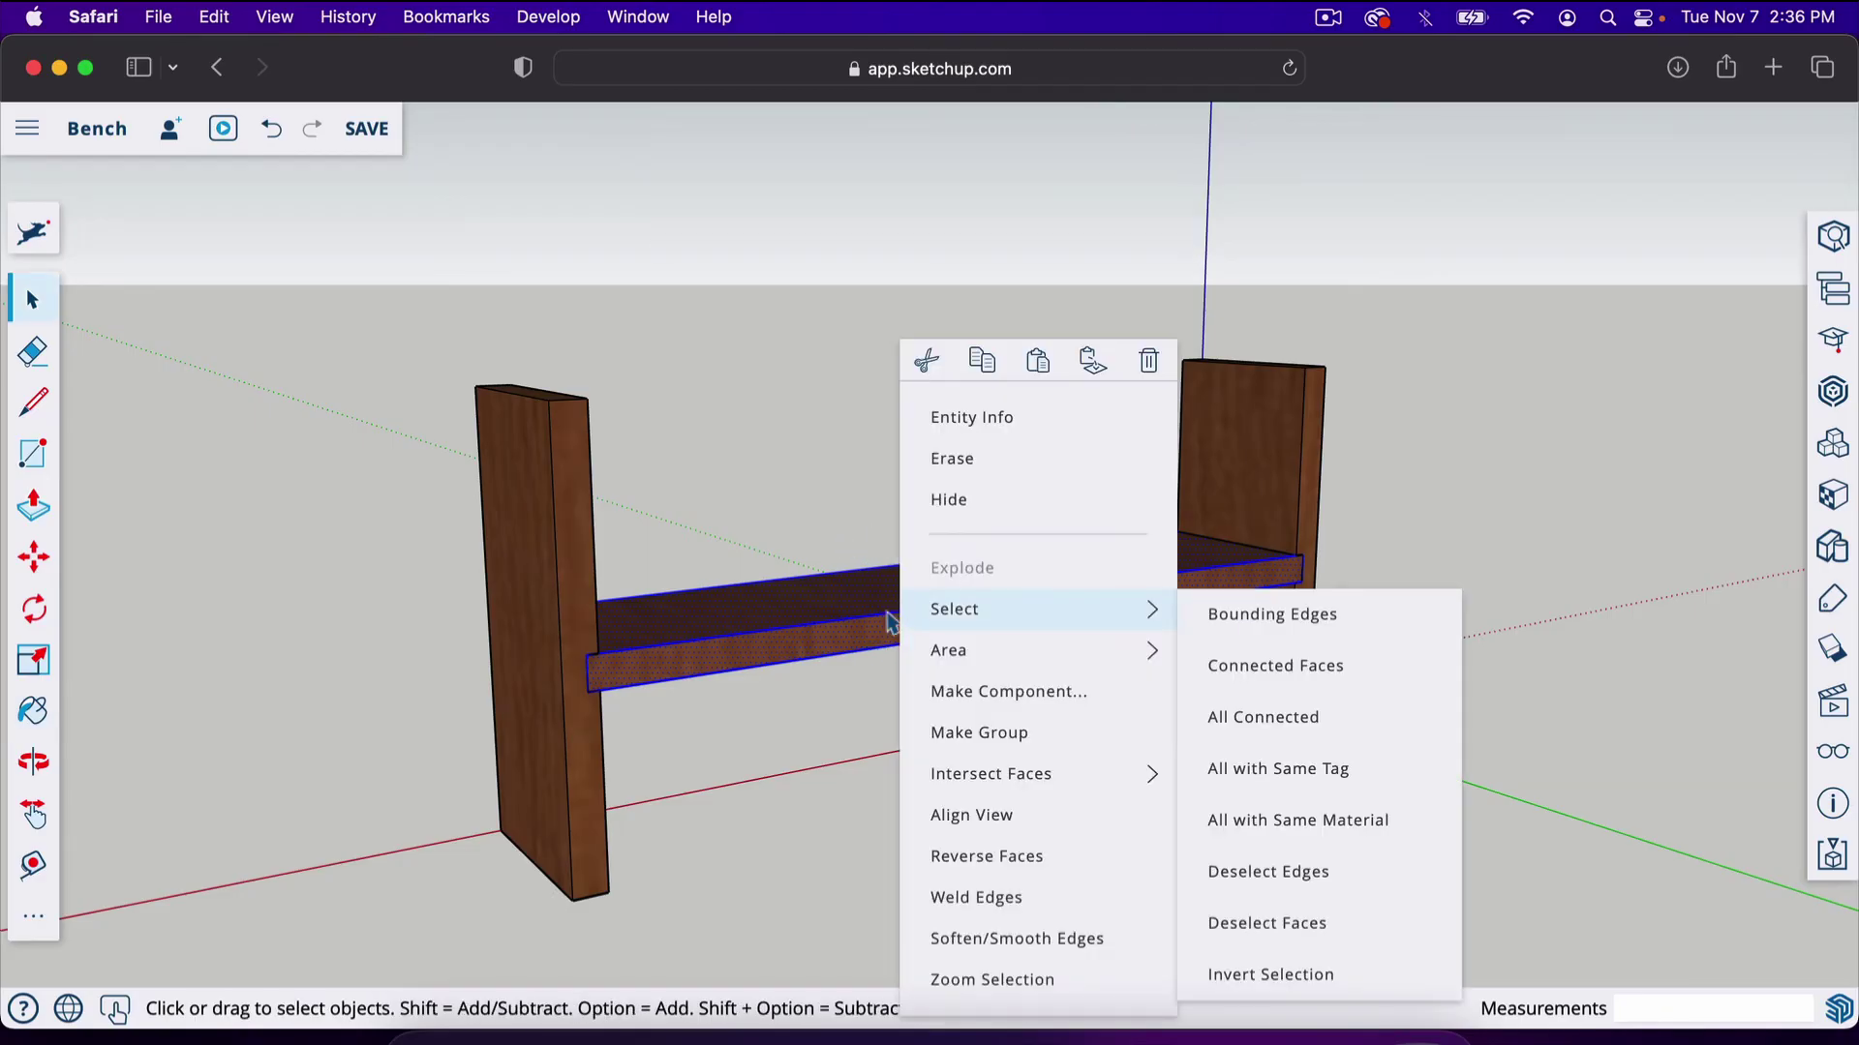
{"action": "left_click", "coordinate": [822, 716]}
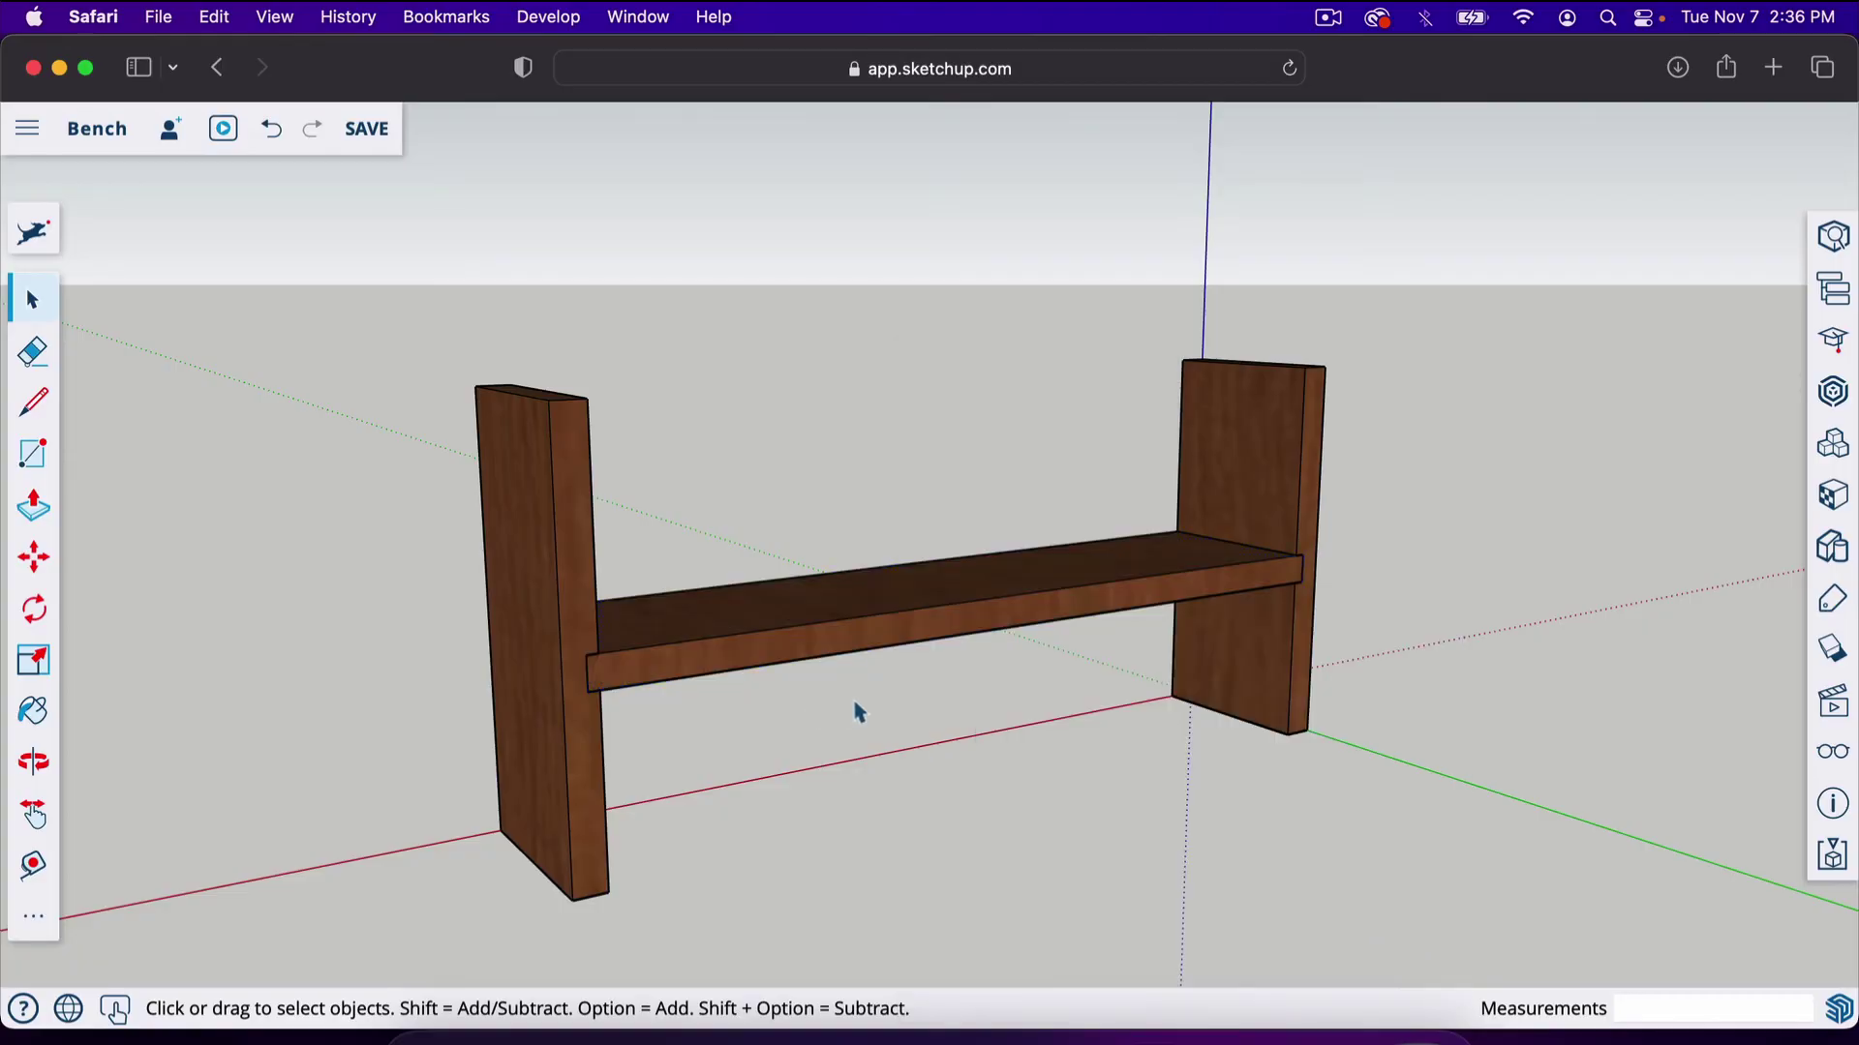
{"action": "left_click", "coordinate": [858, 607]}
{"action": "right_click", "coordinate": [859, 607]}
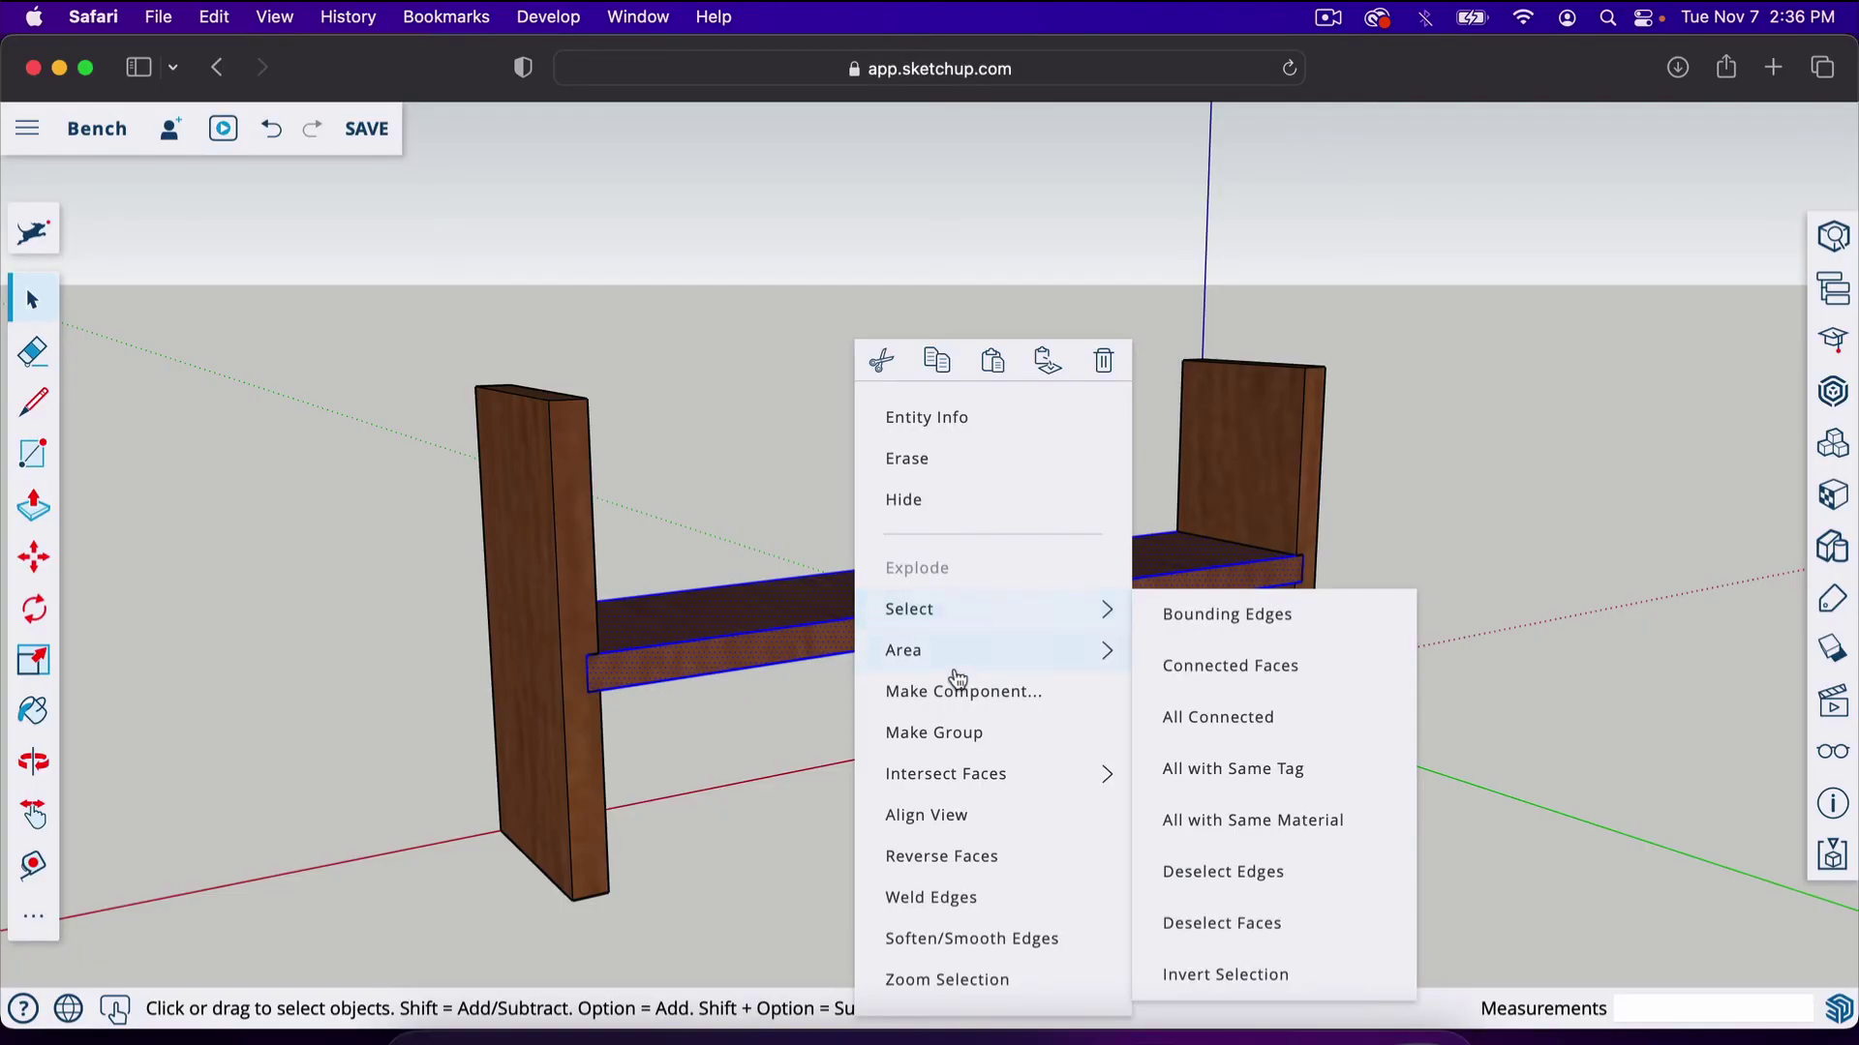
{"action": "left_click", "coordinate": [986, 693]}
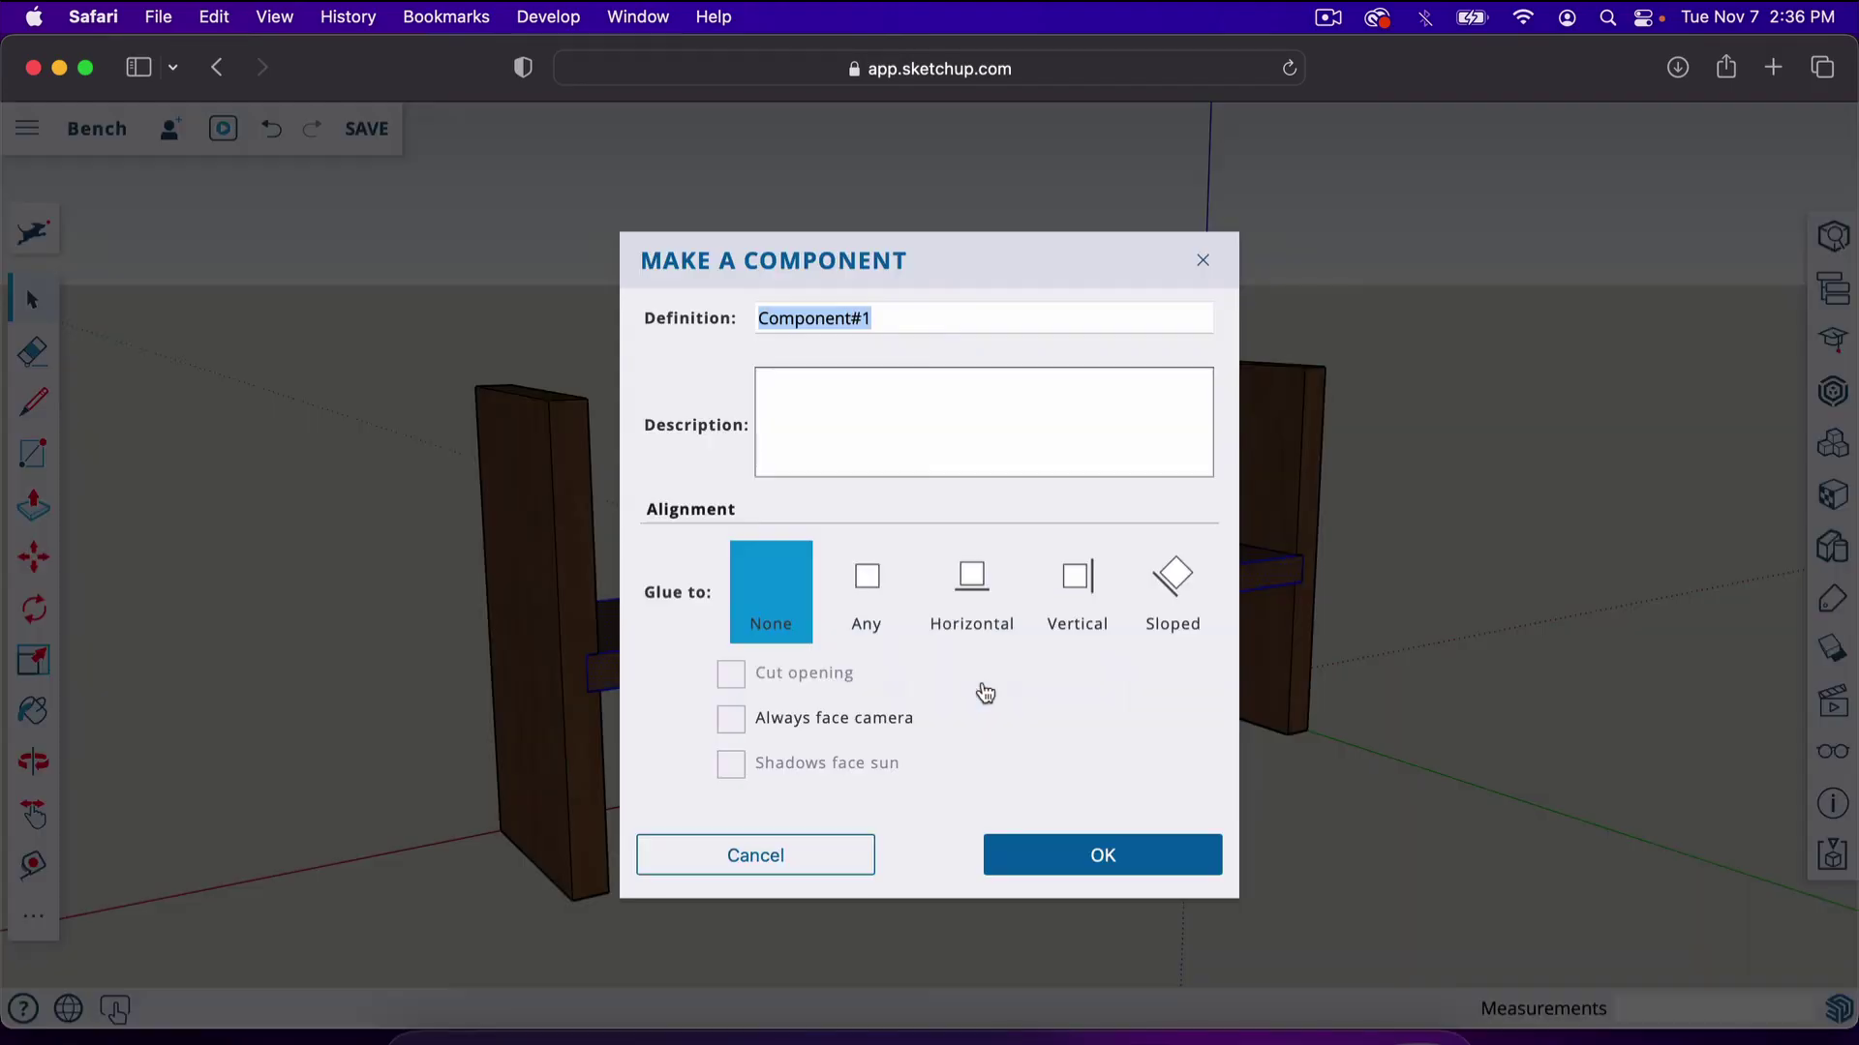
{"action": "type", "text": "bot"}
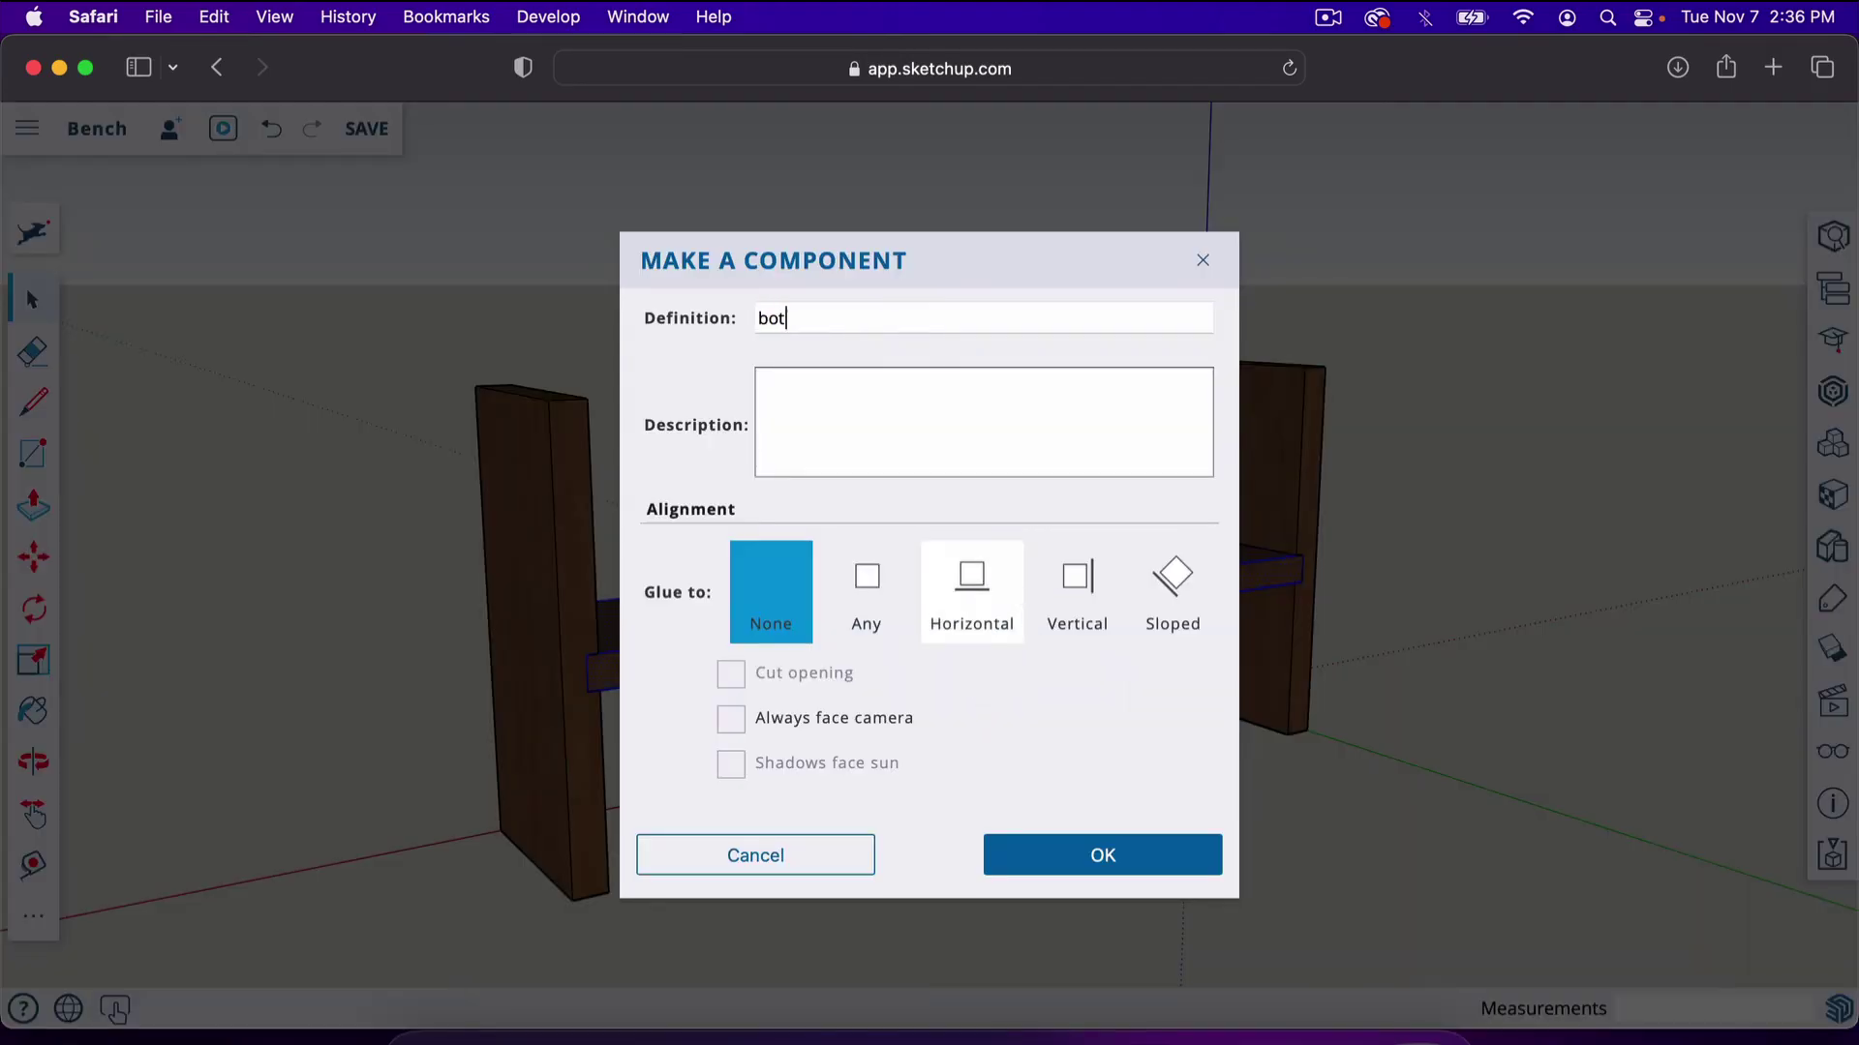
{"action": "type", "text": "tom shelf"}
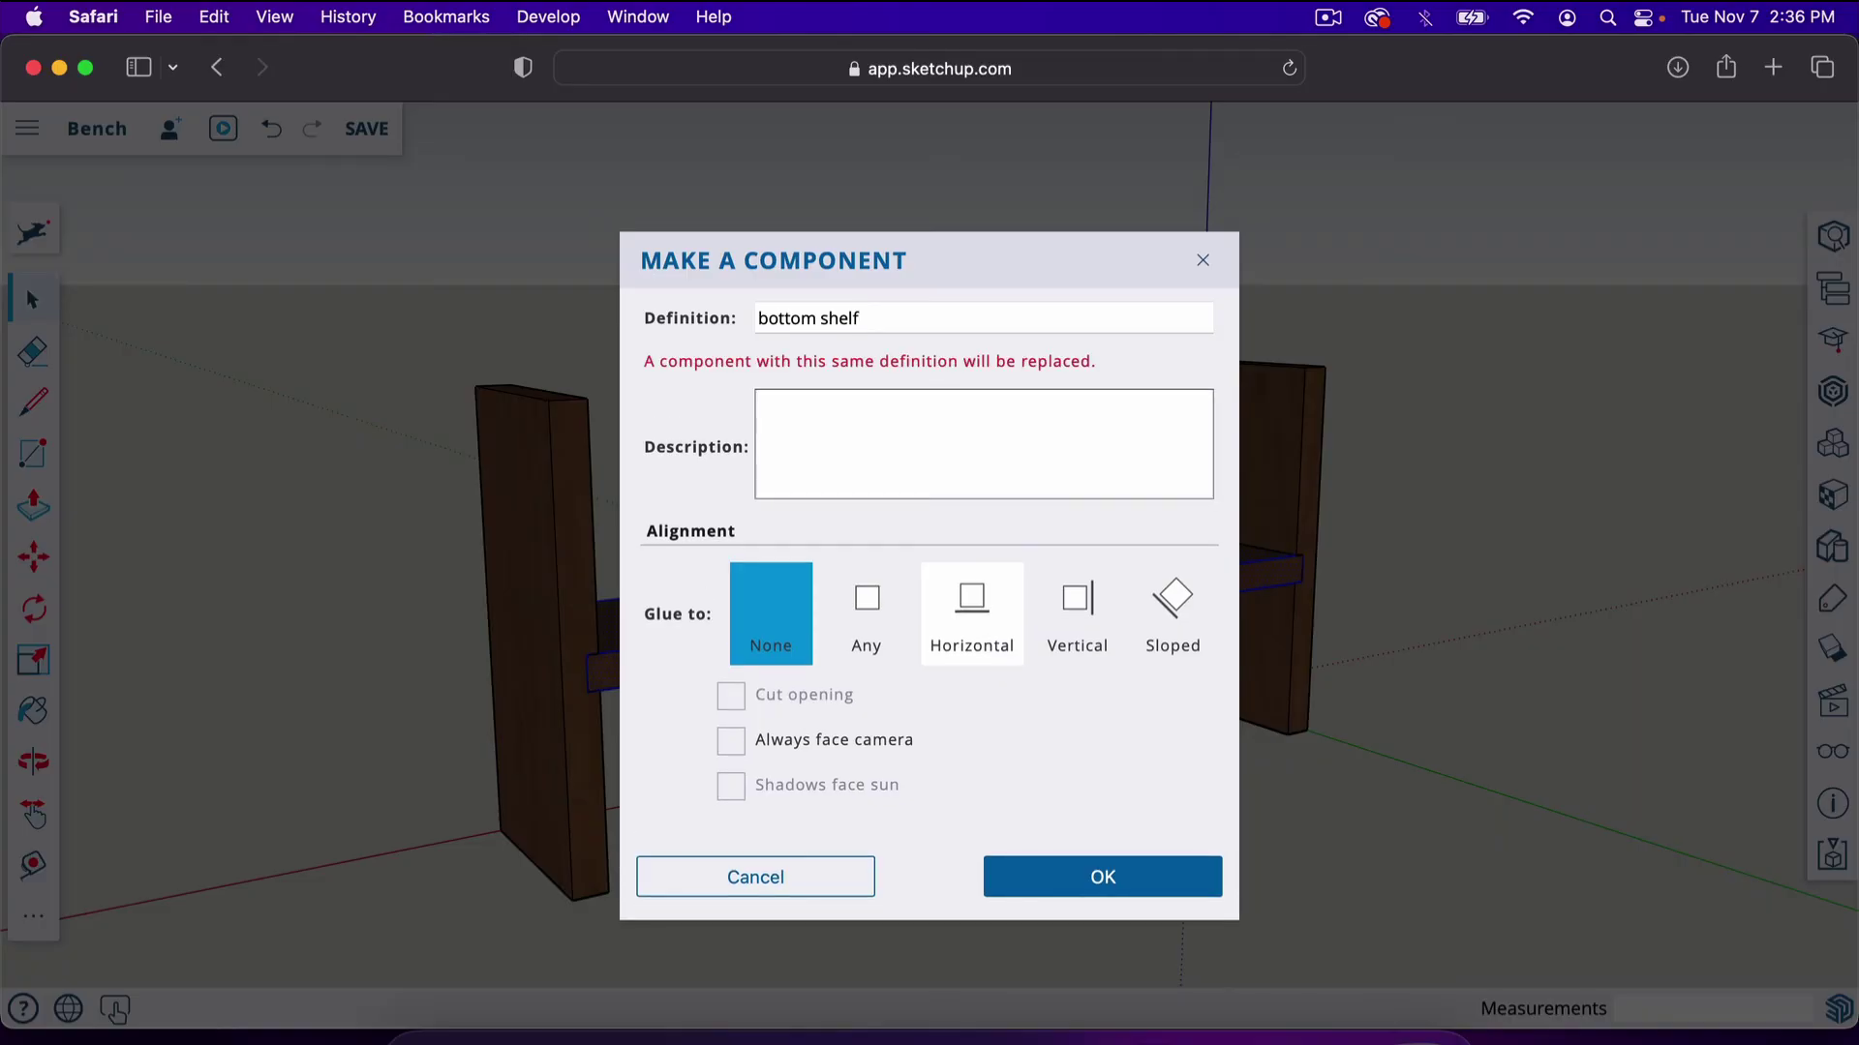
{"action": "key", "text": "Return"}
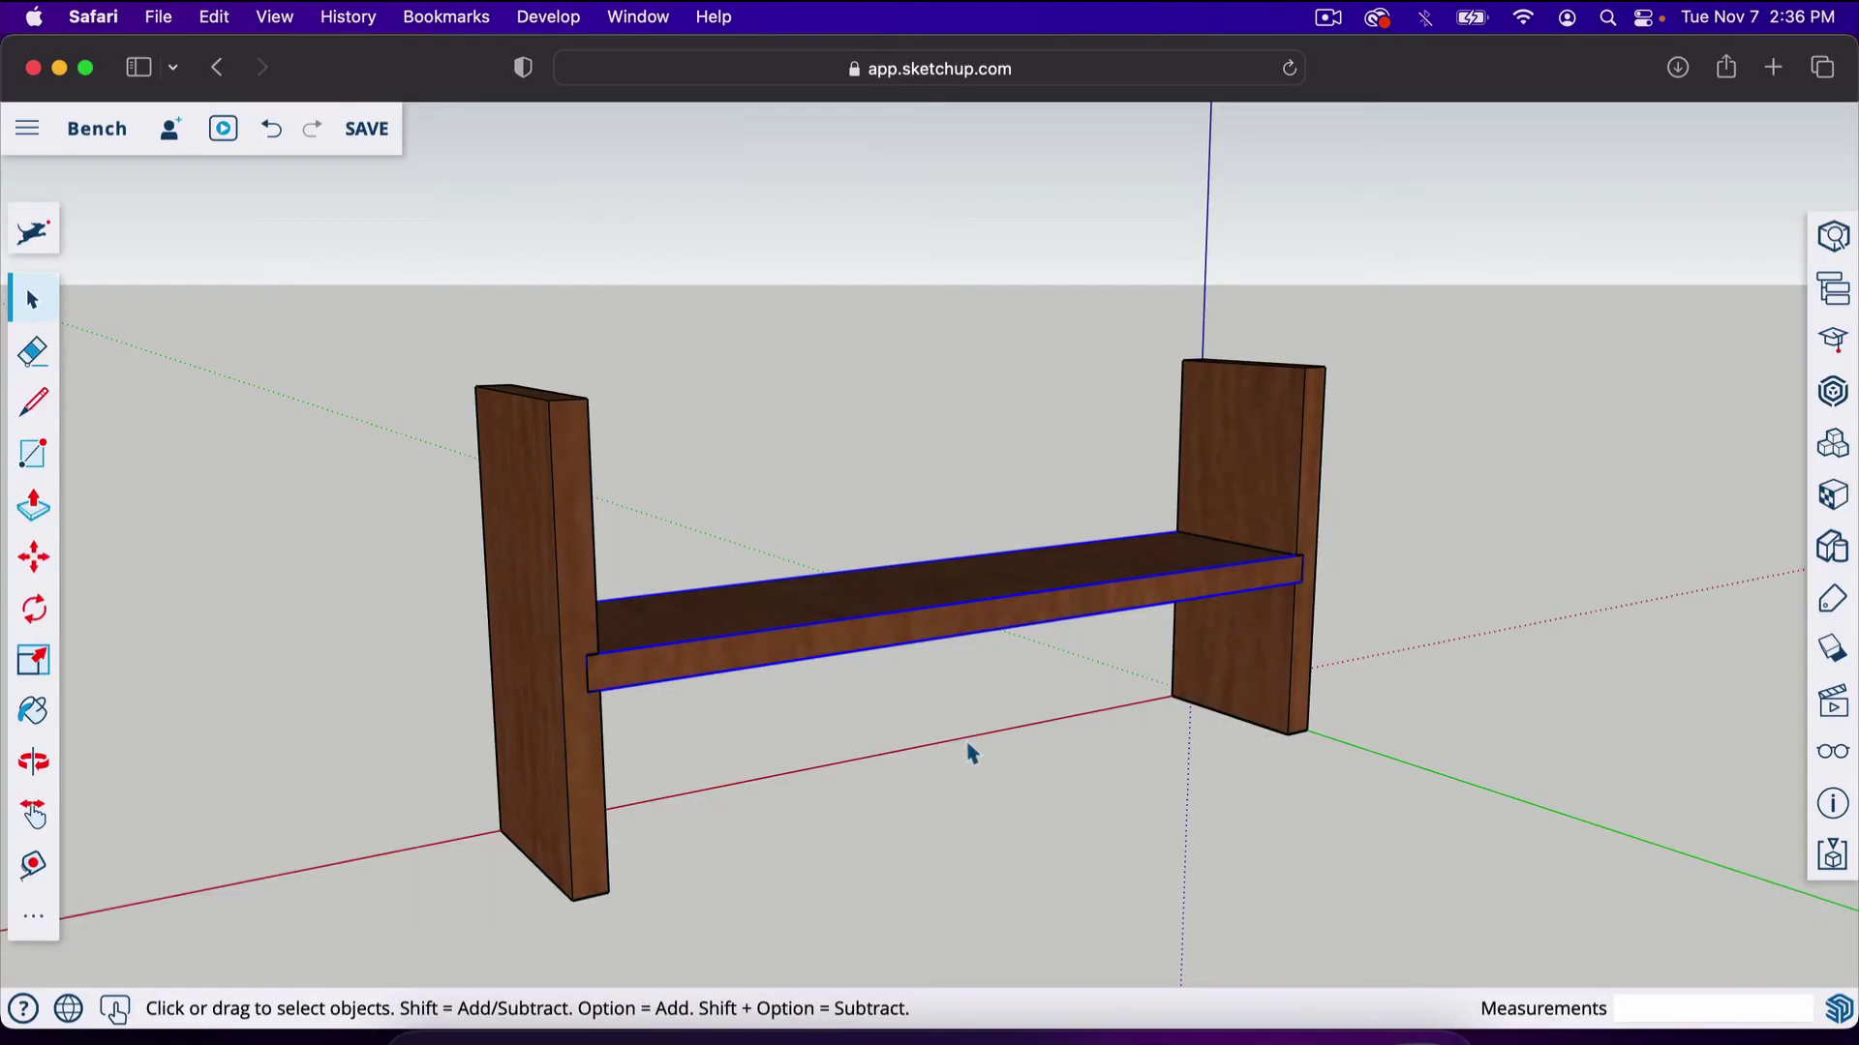
{"action": "key", "text": "o"}
{"action": "left_click_drag", "start_coordinate": [401, 875], "coordinate": [1284, 804]}
{"action": "left_click_drag", "start_coordinate": [996, 706], "coordinate": [1265, 688]}
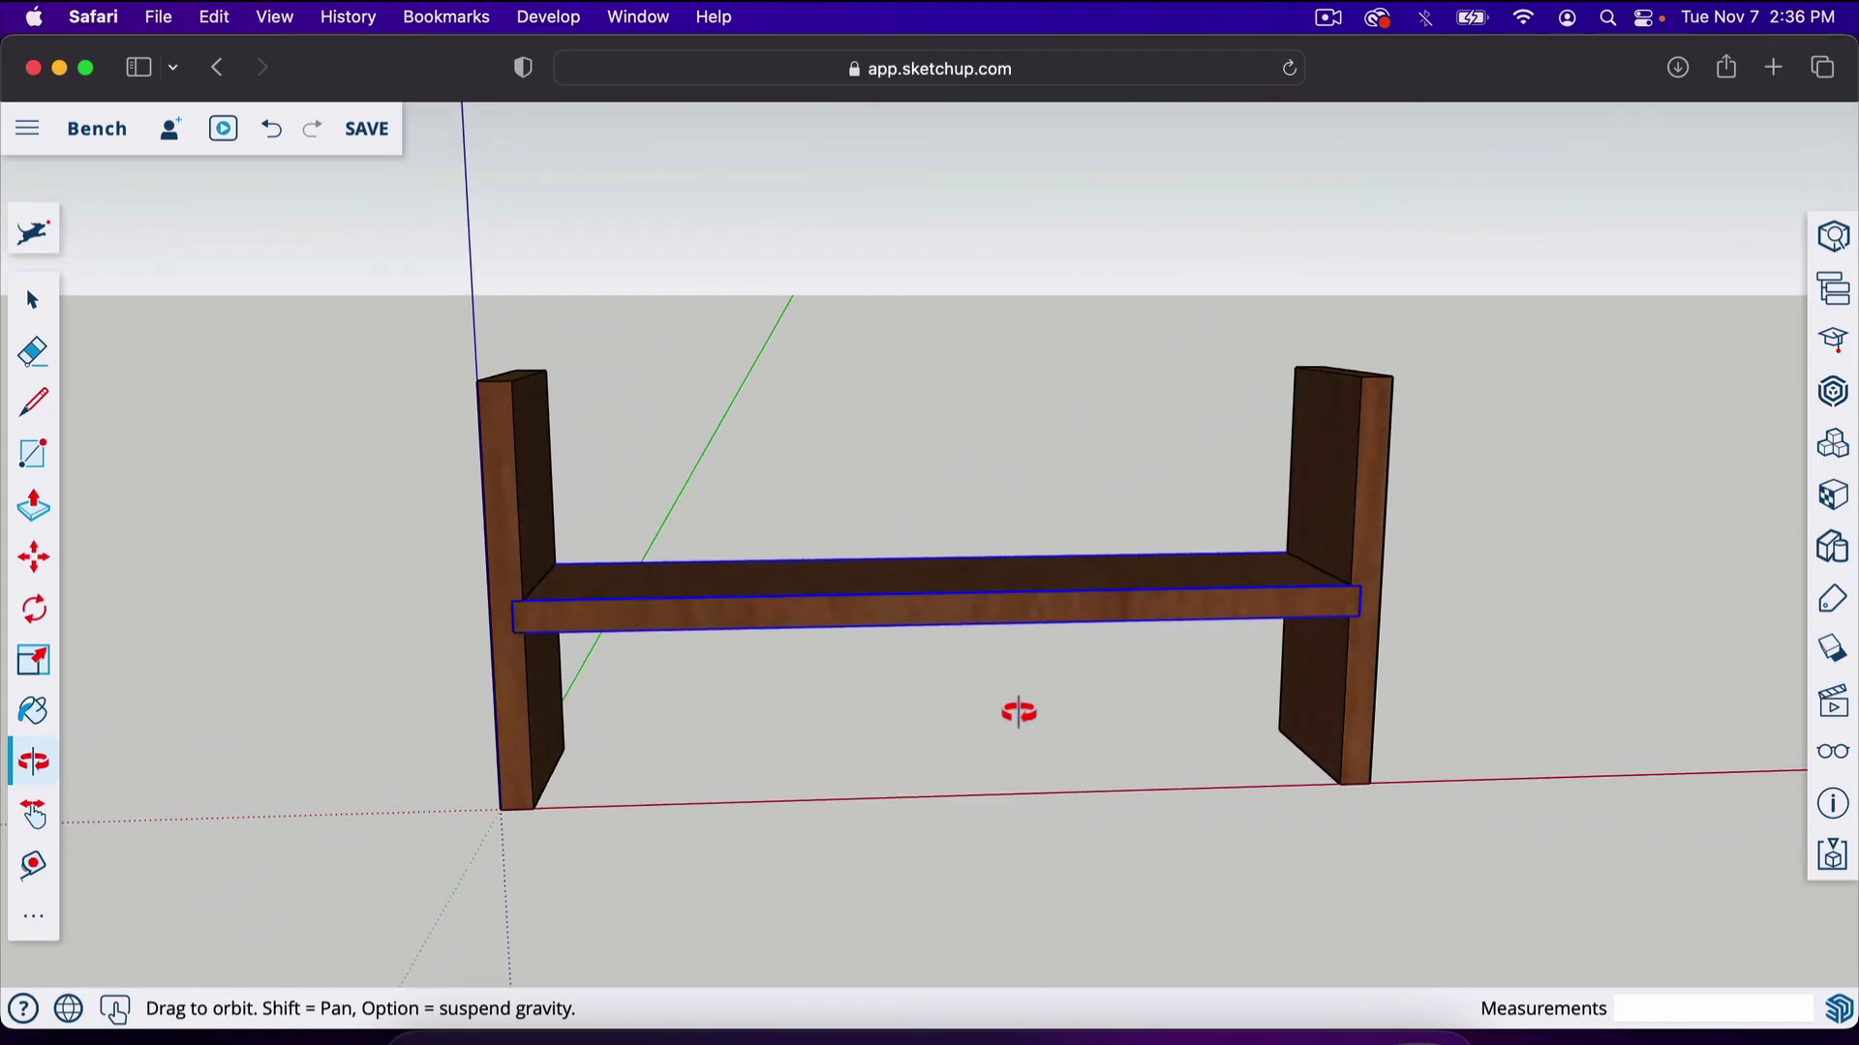
{"action": "key", "text": "space"}
{"action": "left_click", "coordinate": [979, 759]}
{"action": "key", "text": "o"}
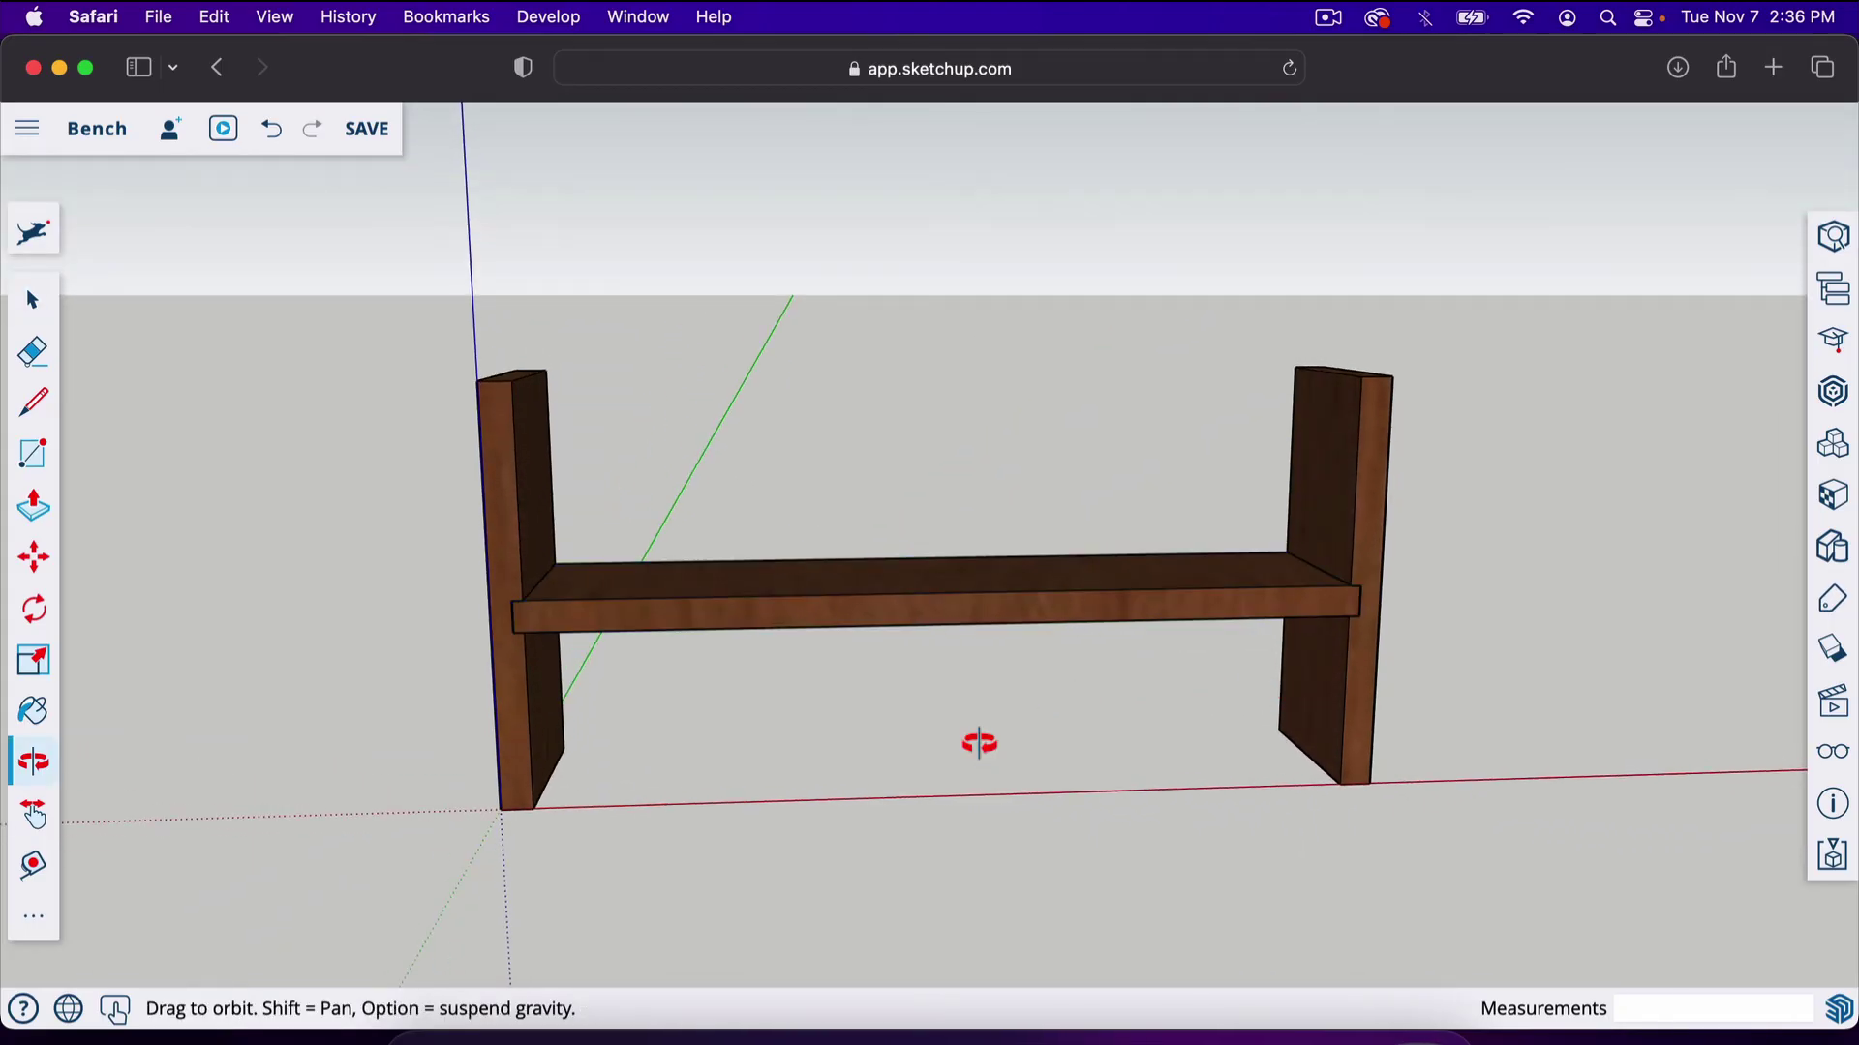
{"action": "left_click_drag", "start_coordinate": [979, 743], "coordinate": [851, 822]}
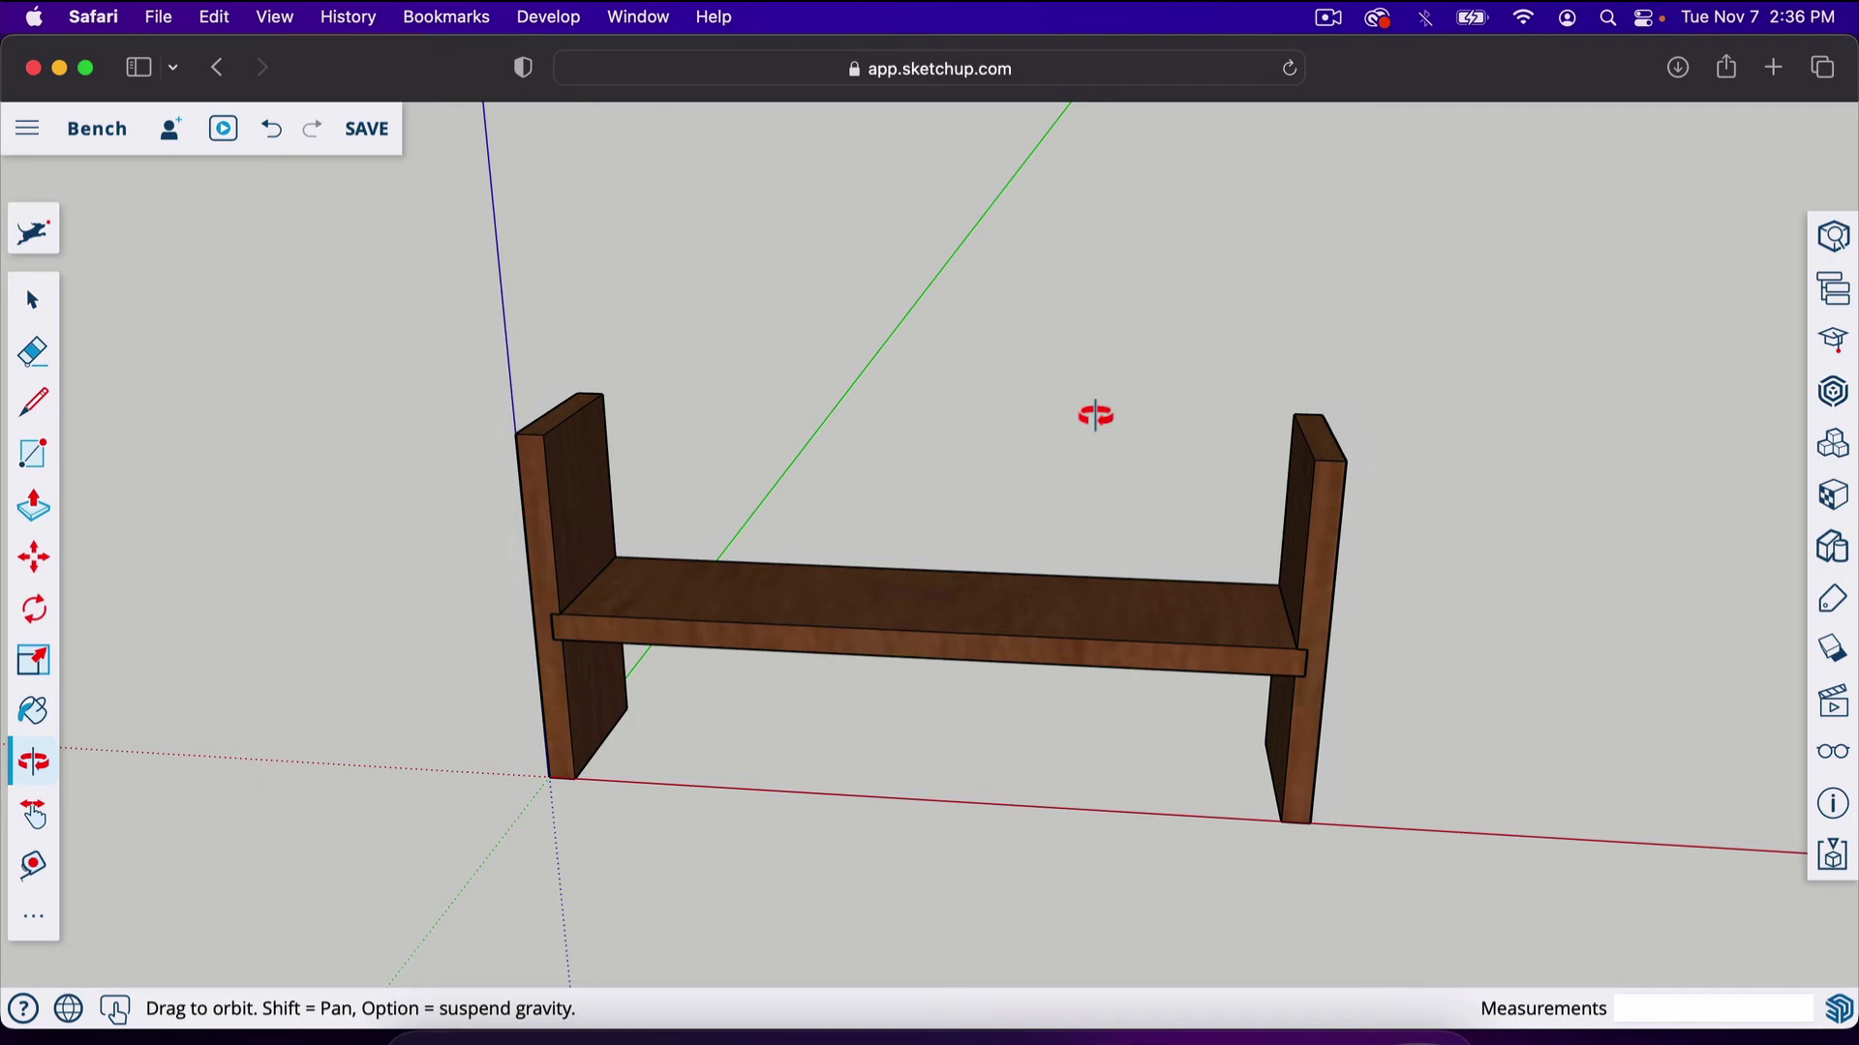
From a leg's top corner, draw a 3" overhang line along red, then a 48" line
{"action": "key", "text": "l"}
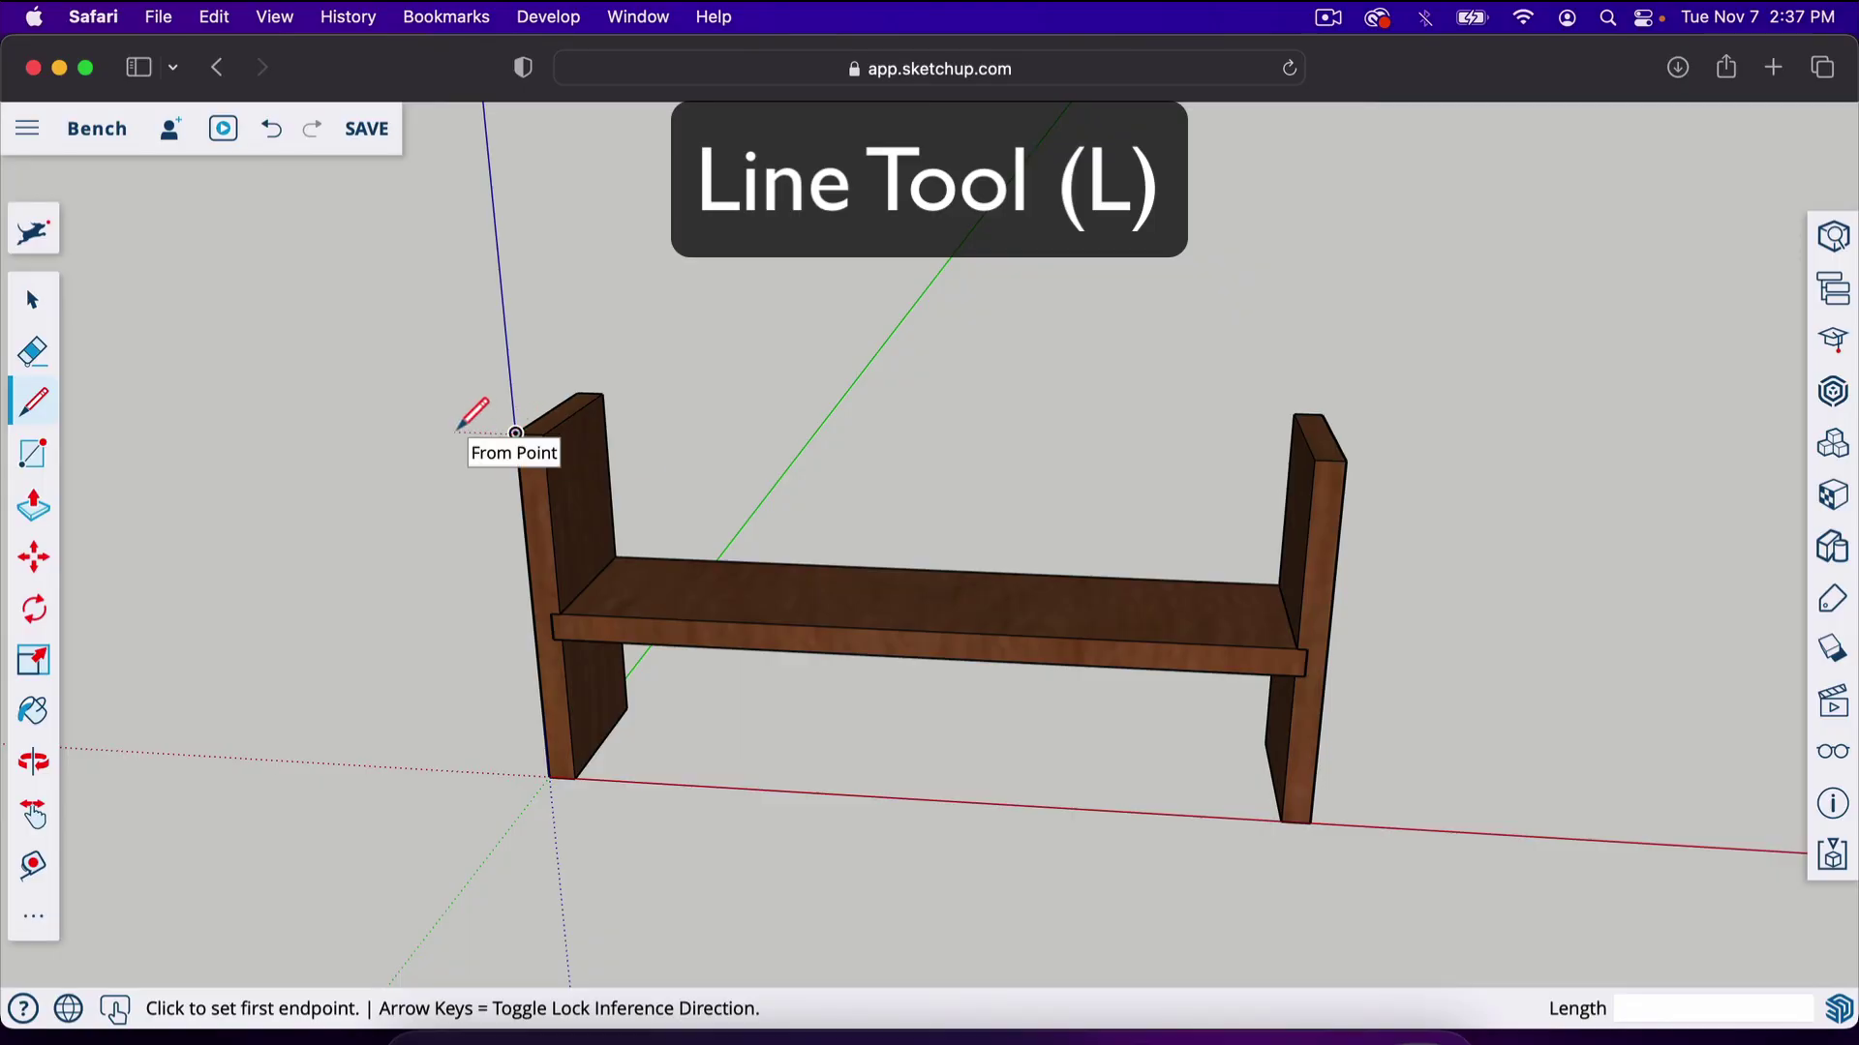
{"action": "scroll", "coordinate": [516, 432], "scroll_direction": "up", "scroll_amount": 4}
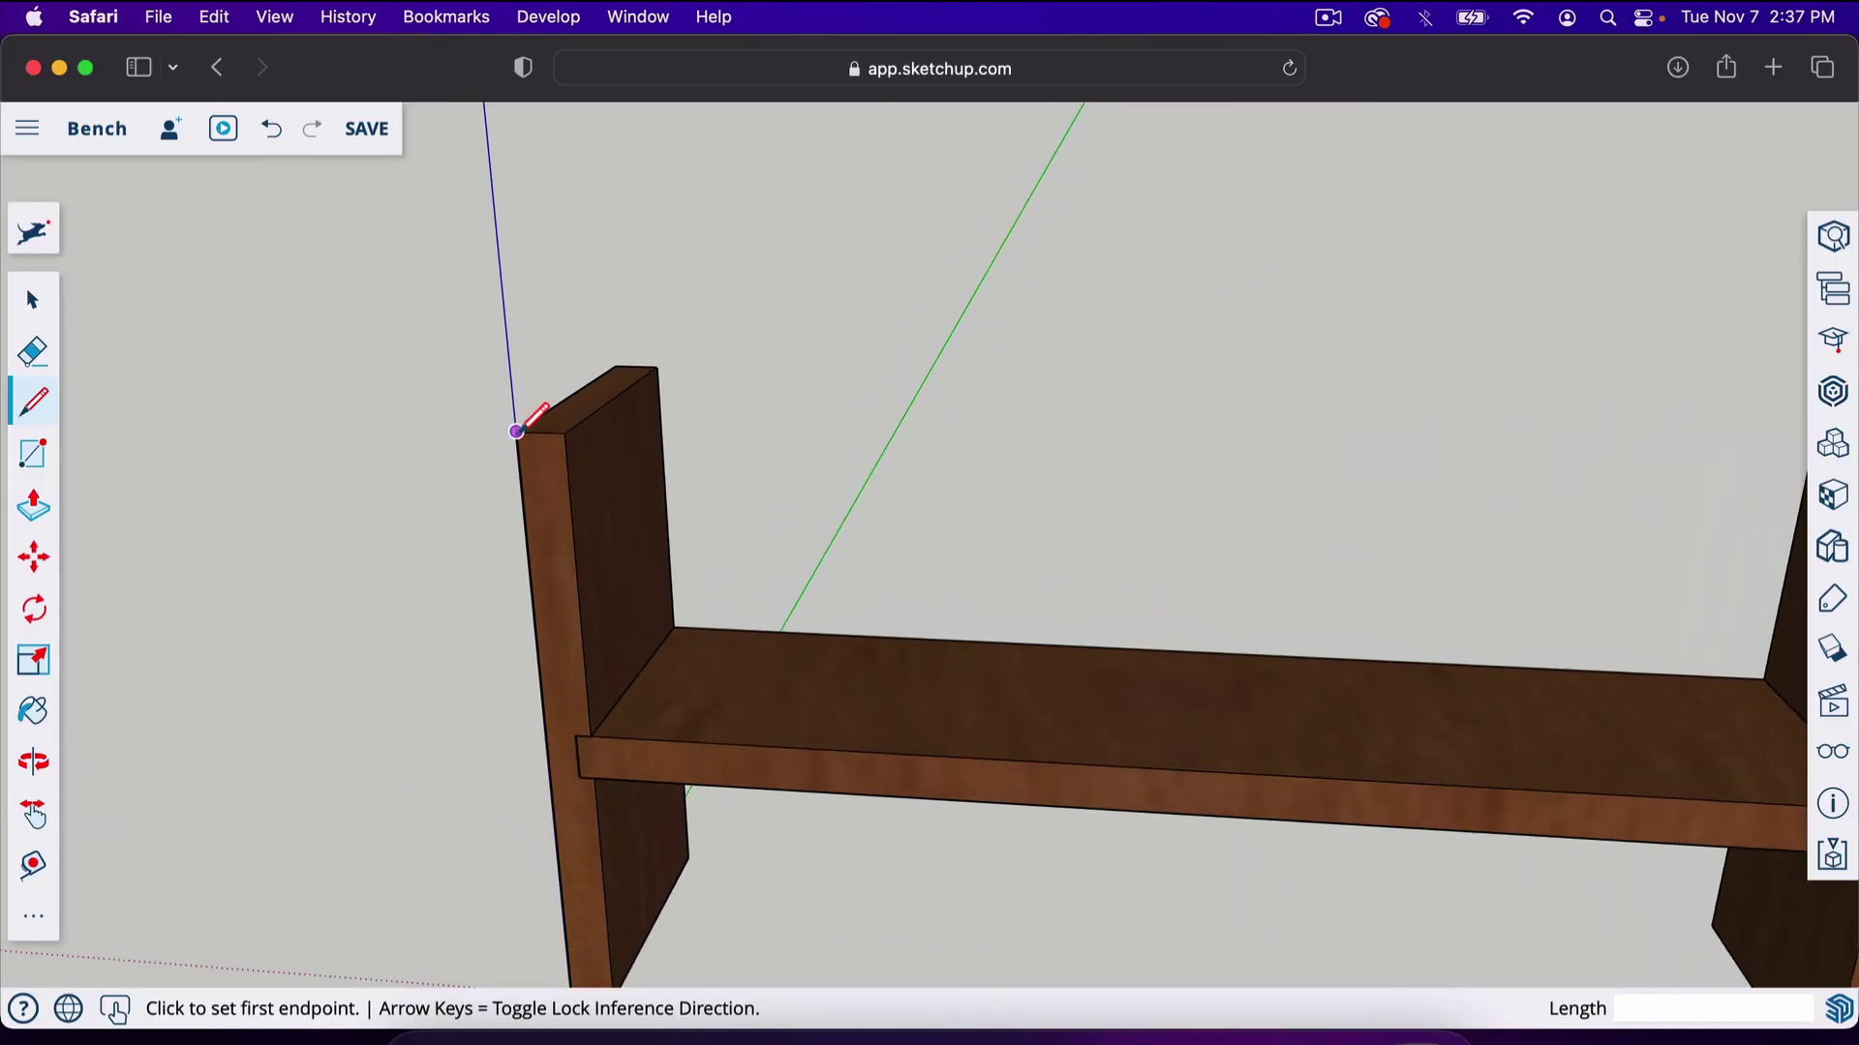
{"action": "left_click", "coordinate": [516, 432]}
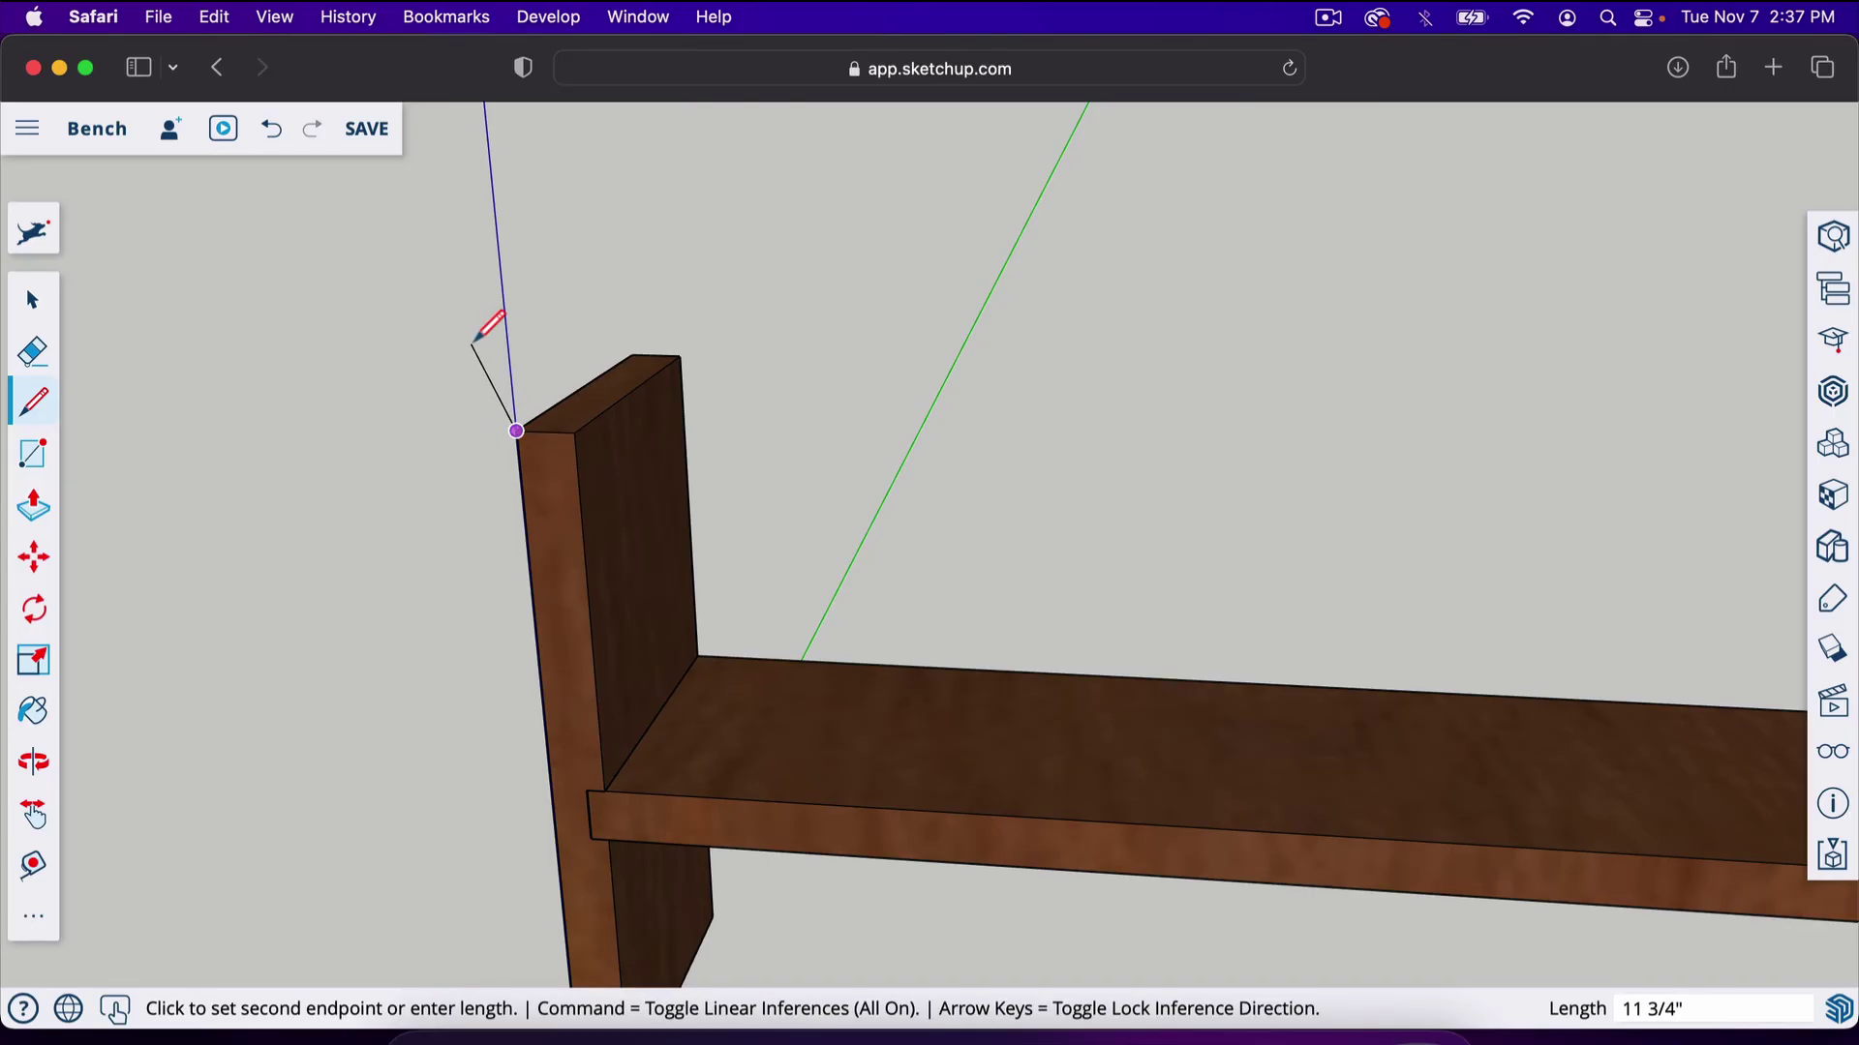
{"action": "key", "text": "shift"}
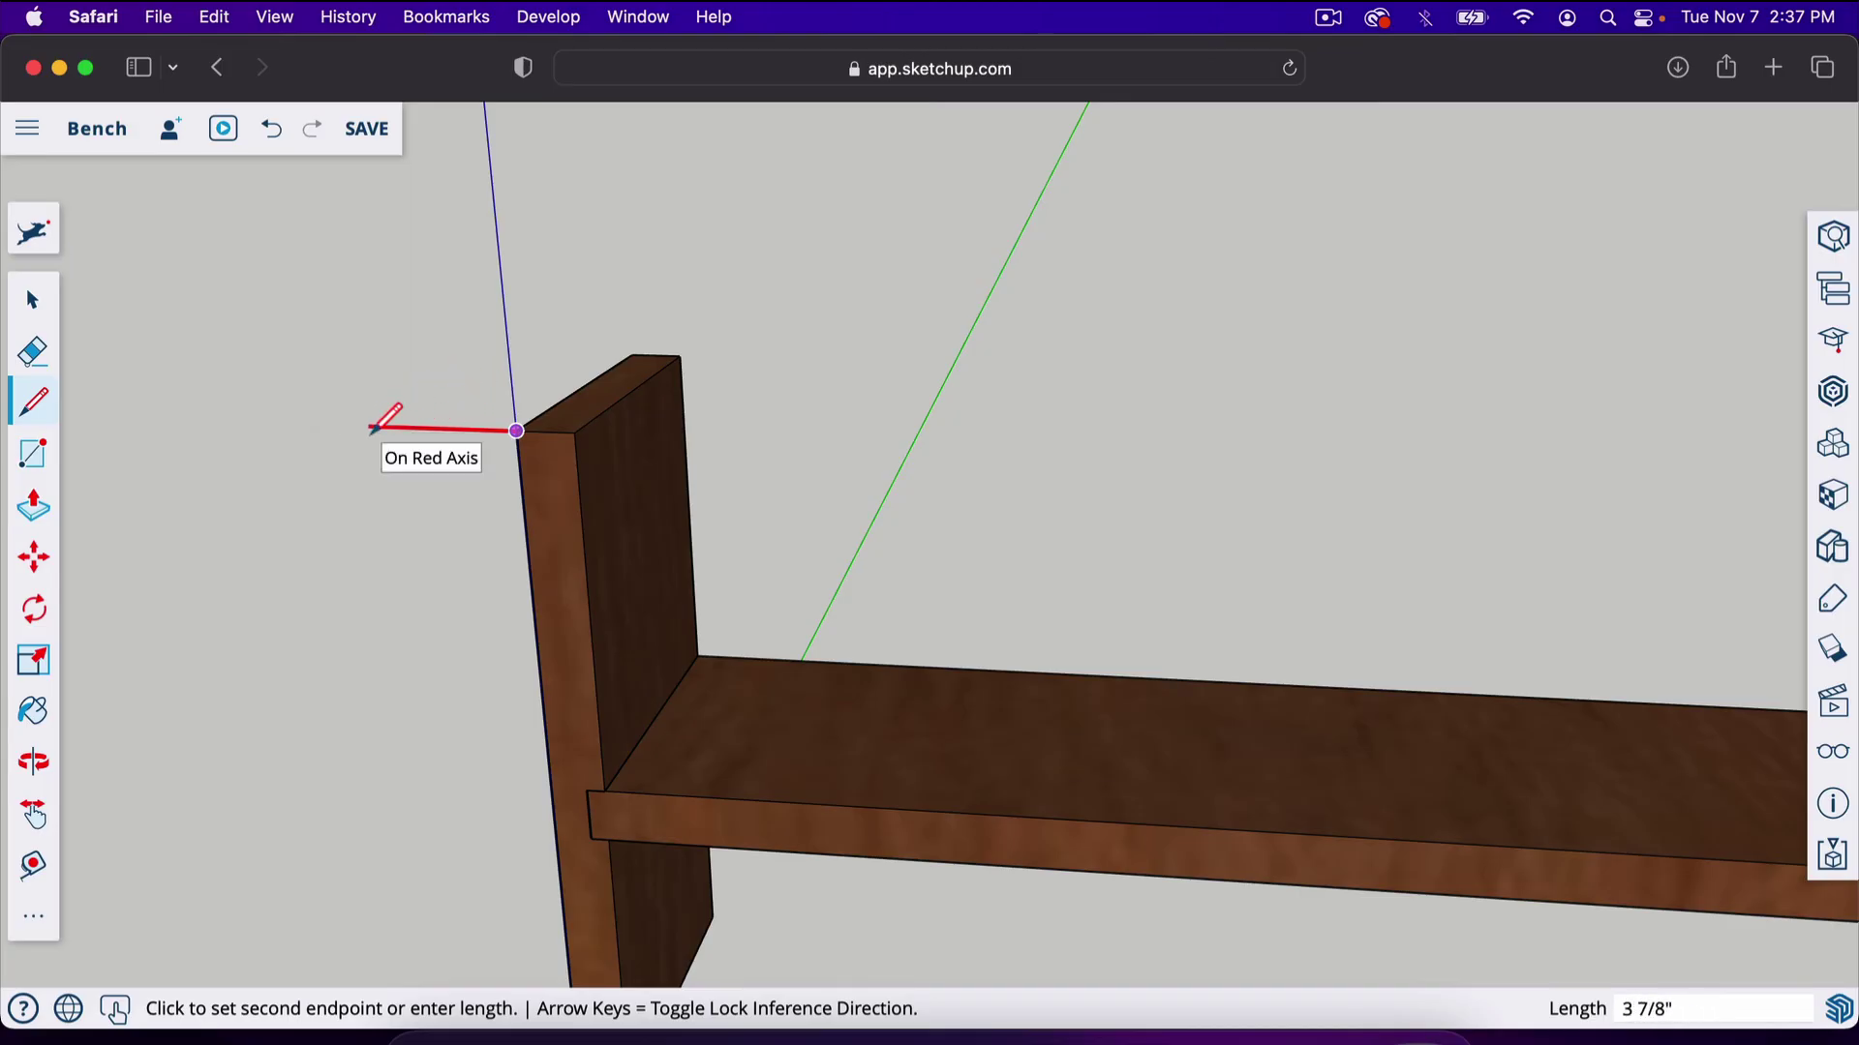
{"action": "type", "text": "3"}
{"action": "key", "text": "Return"}
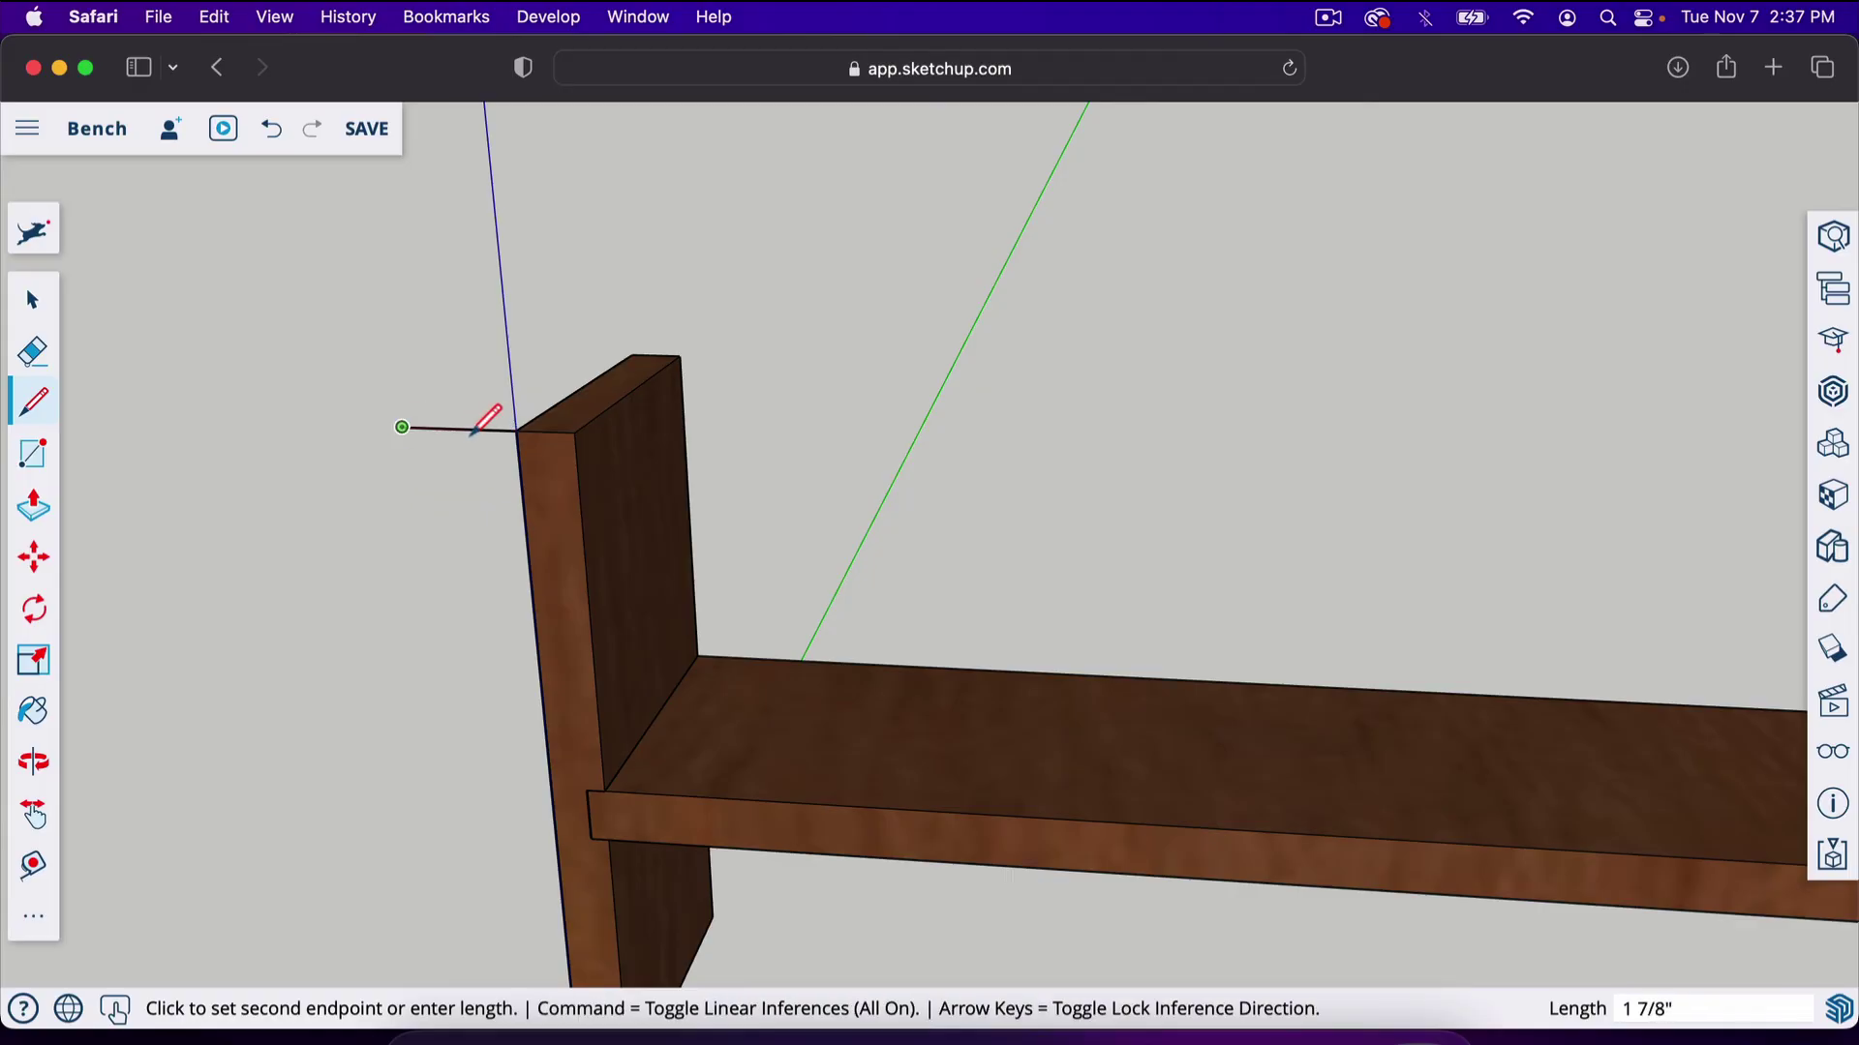
{"action": "scroll", "coordinate": [442, 471], "scroll_direction": "down", "scroll_amount": 2}
{"action": "scroll", "coordinate": [441, 472], "scroll_direction": "down", "scroll_amount": 3}
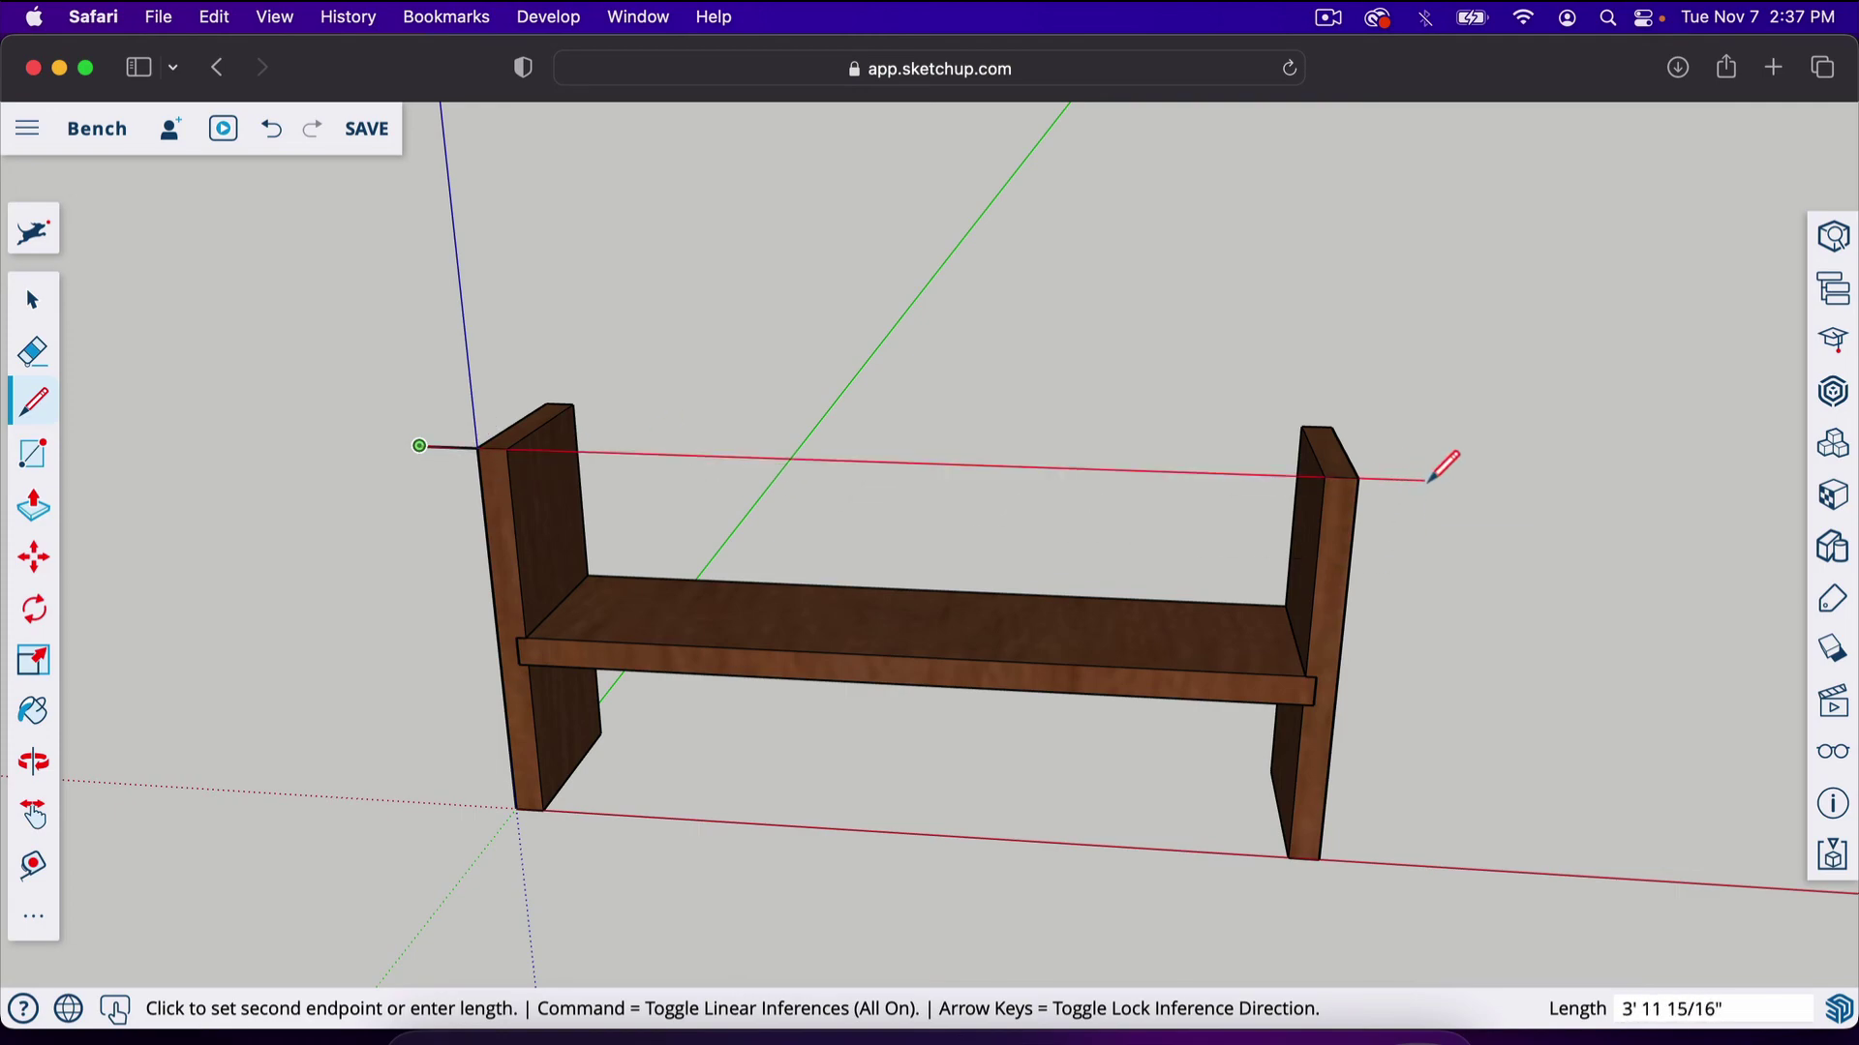
{"action": "type", "text": "48"}
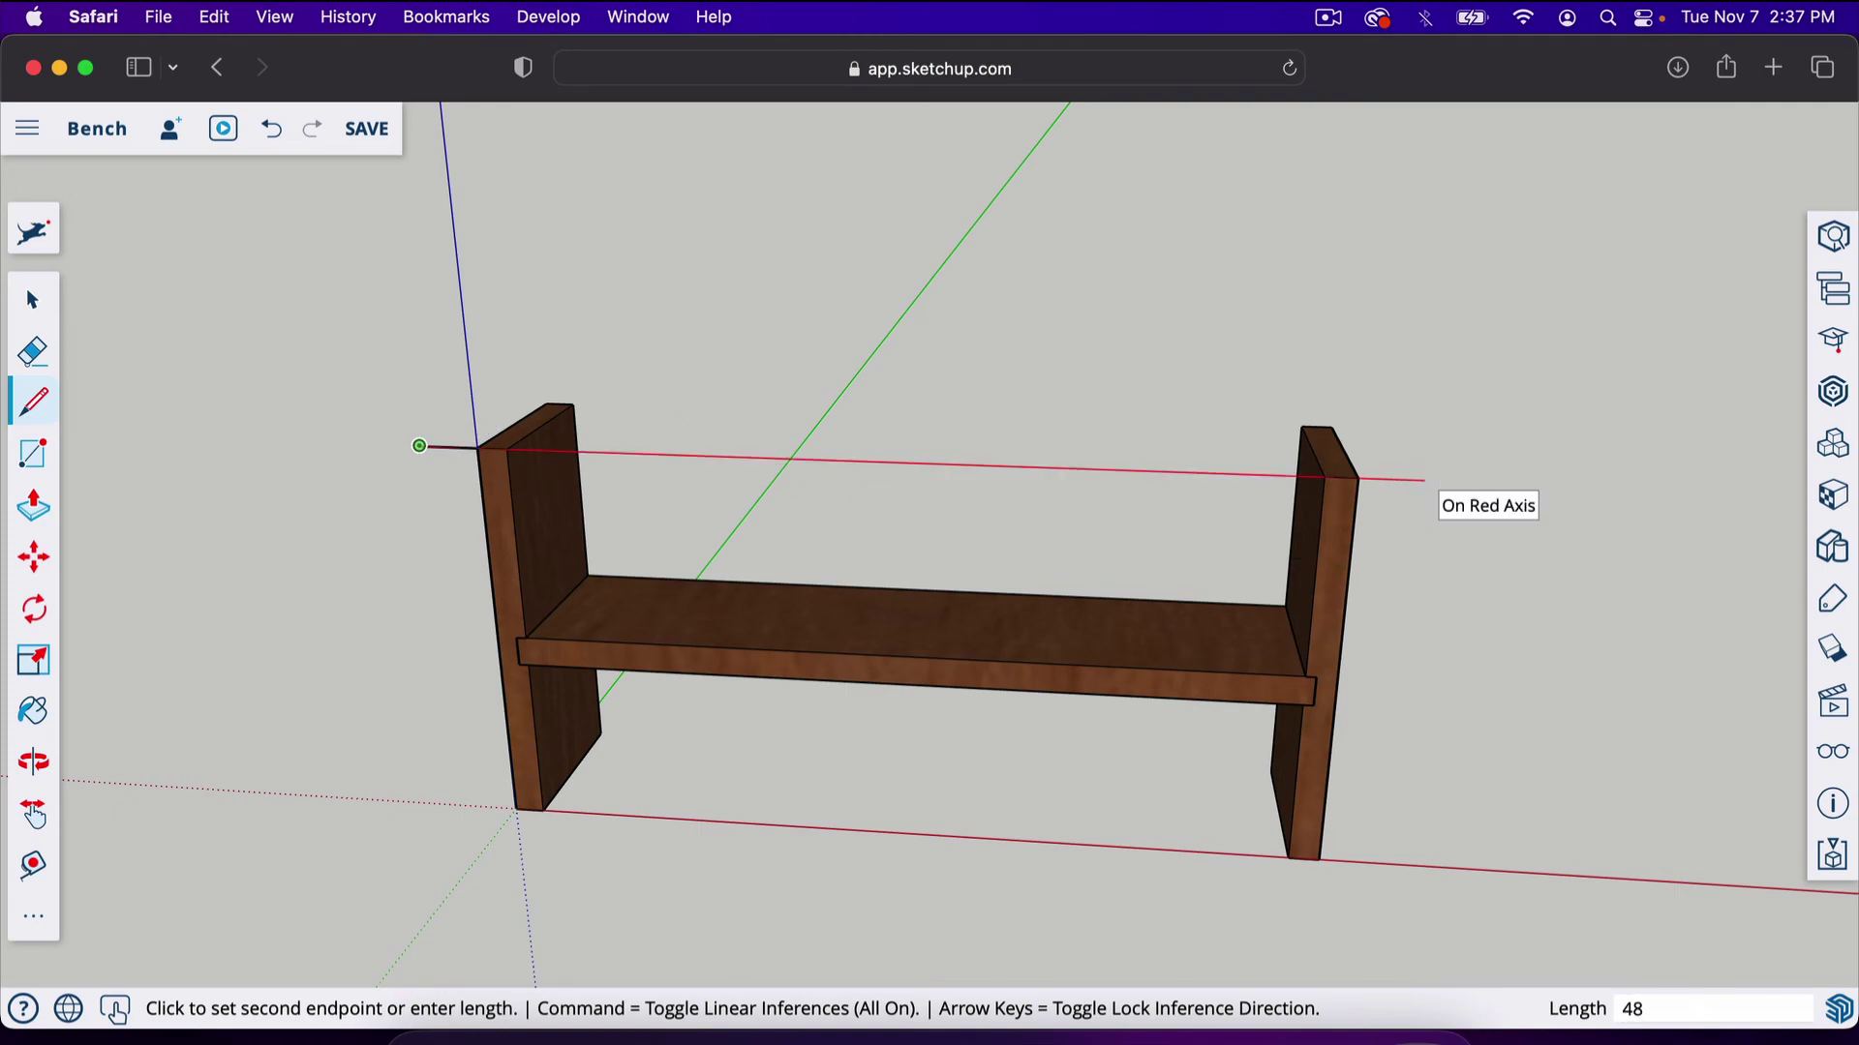
{"action": "key", "text": "Return"}
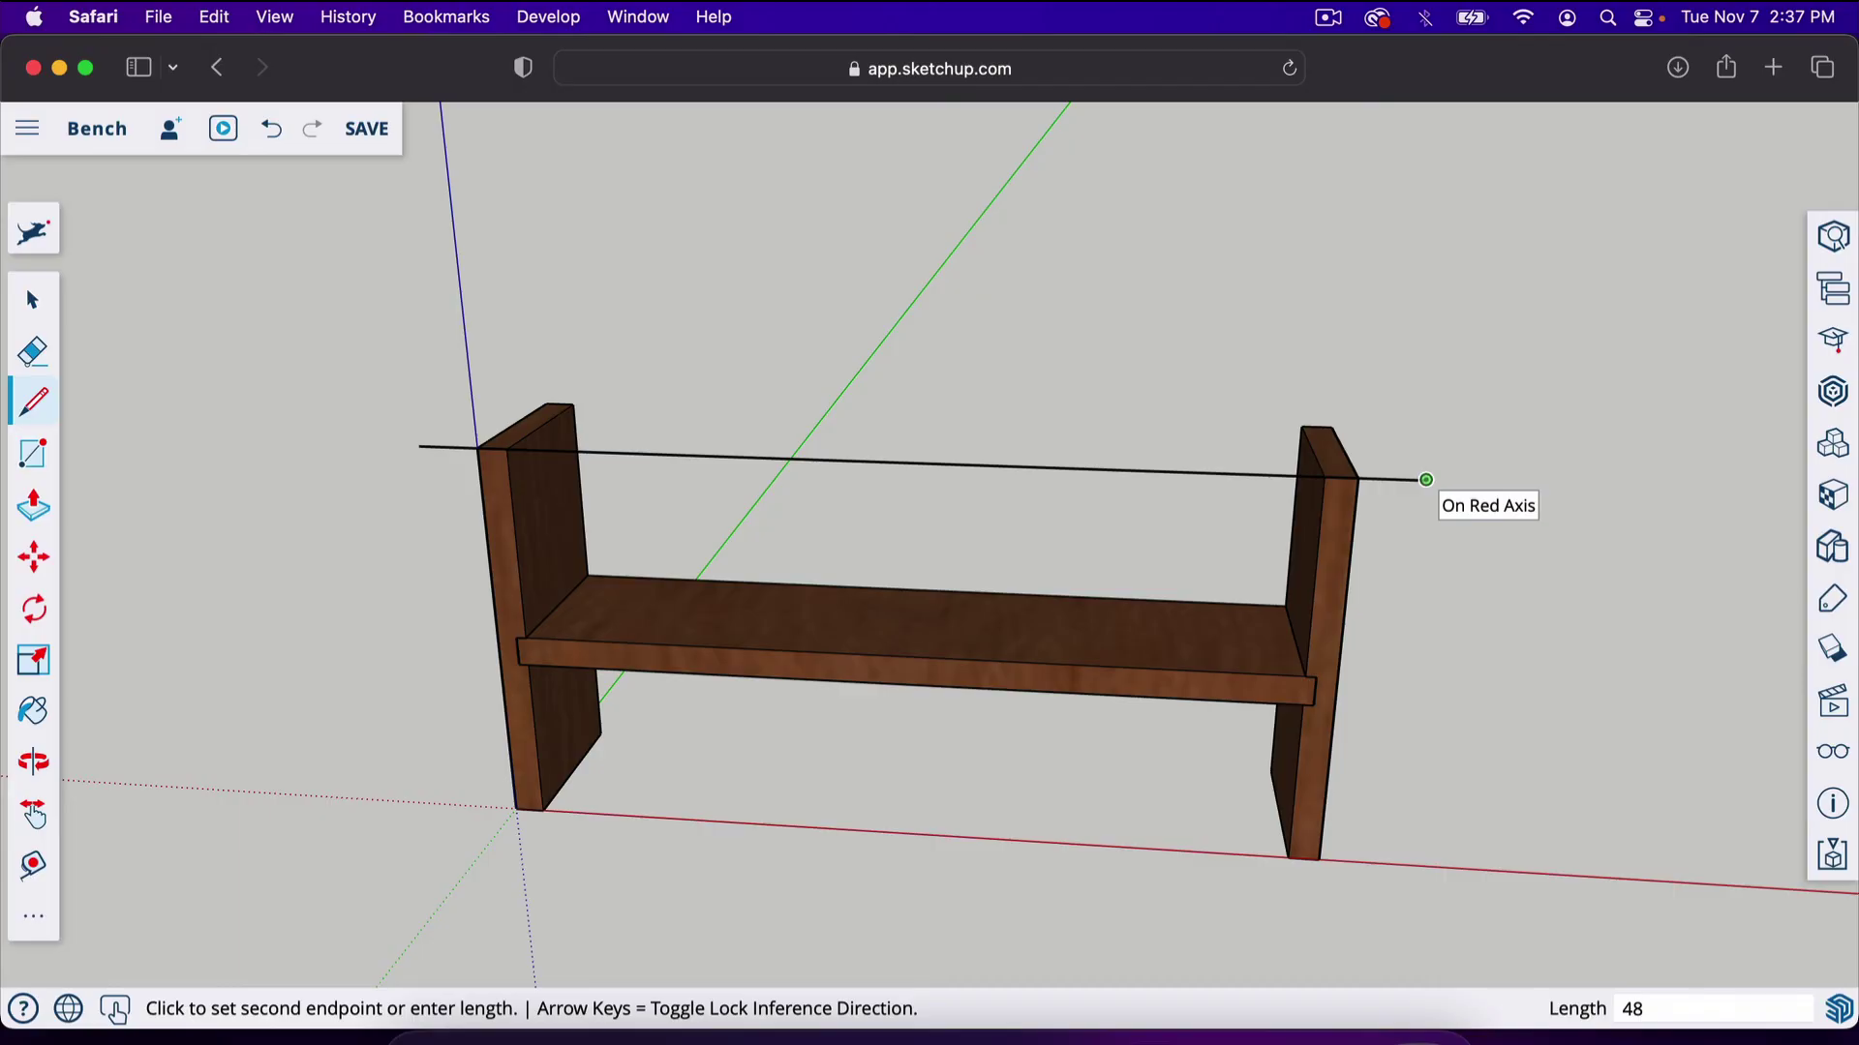
Add a 9 1/4" depth line and a 48" return line, then close the seat face
{"action": "key", "text": "o"}
{"action": "left_click_drag", "start_coordinate": [1423, 481], "coordinate": [207, 609]}
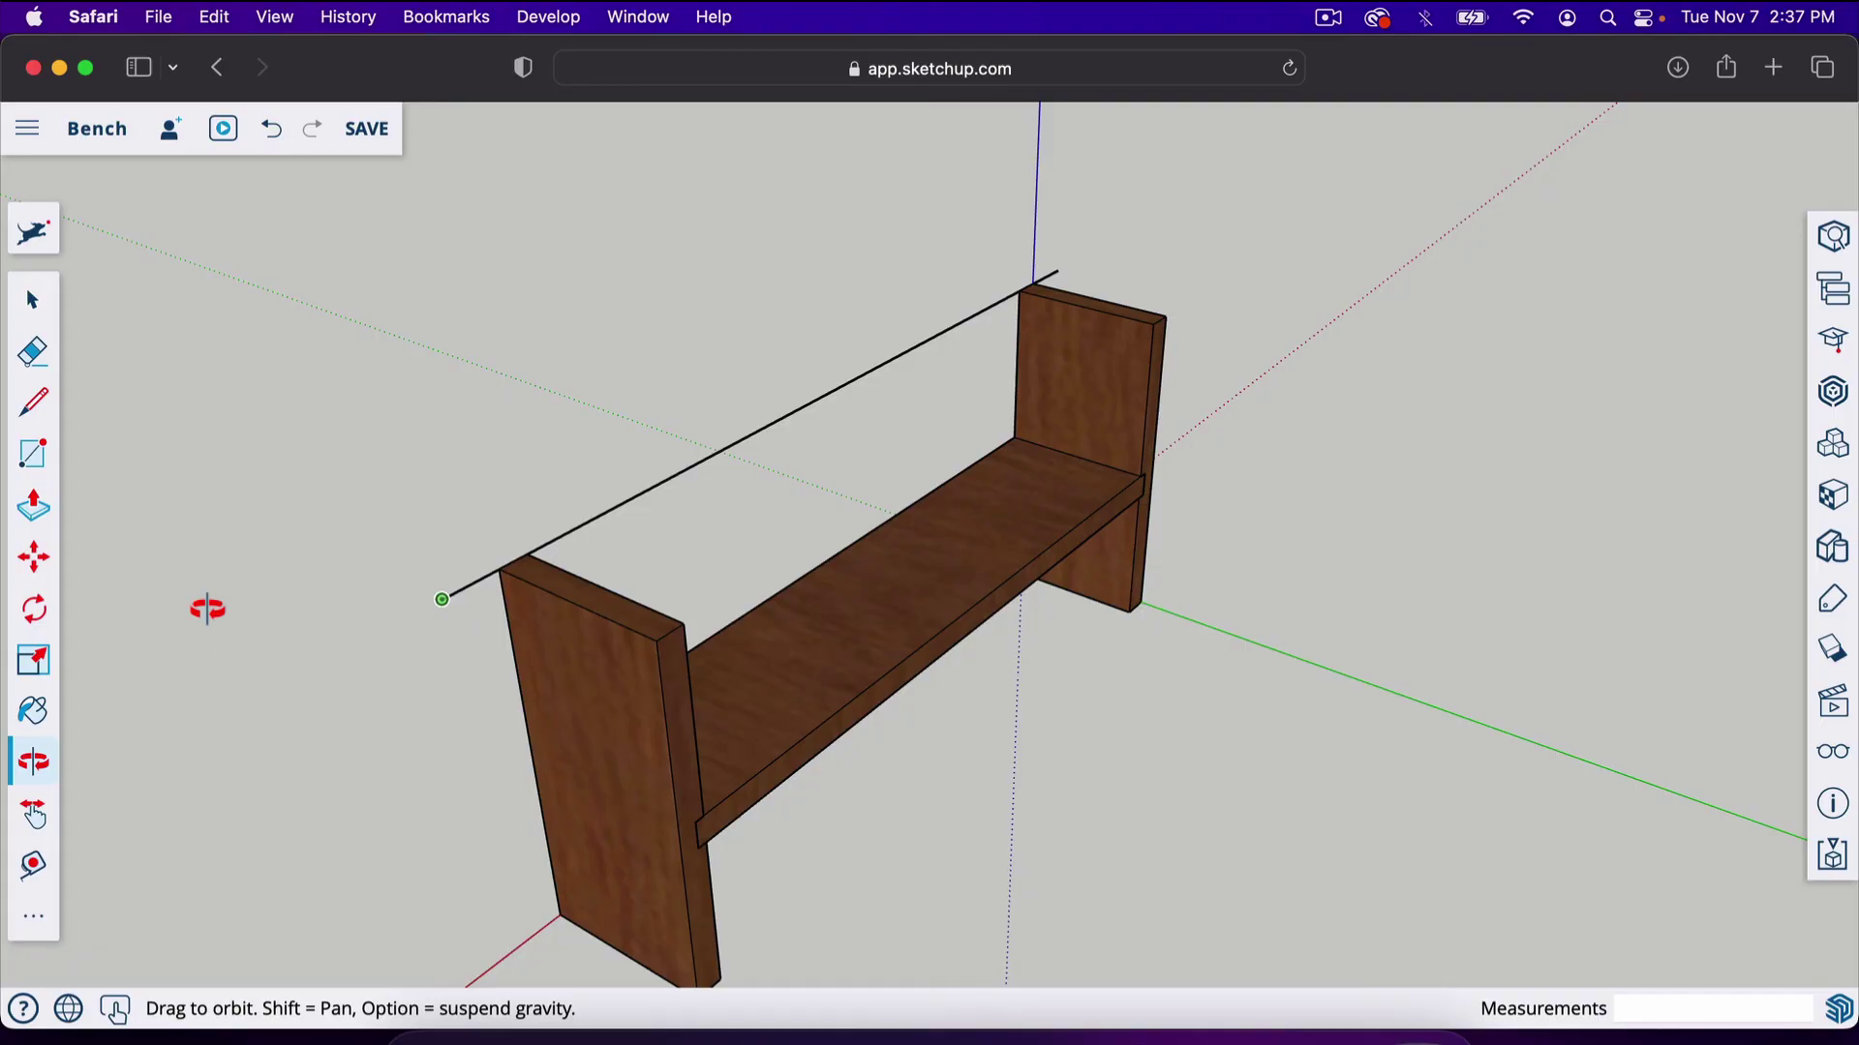
{"action": "key", "text": "l"}
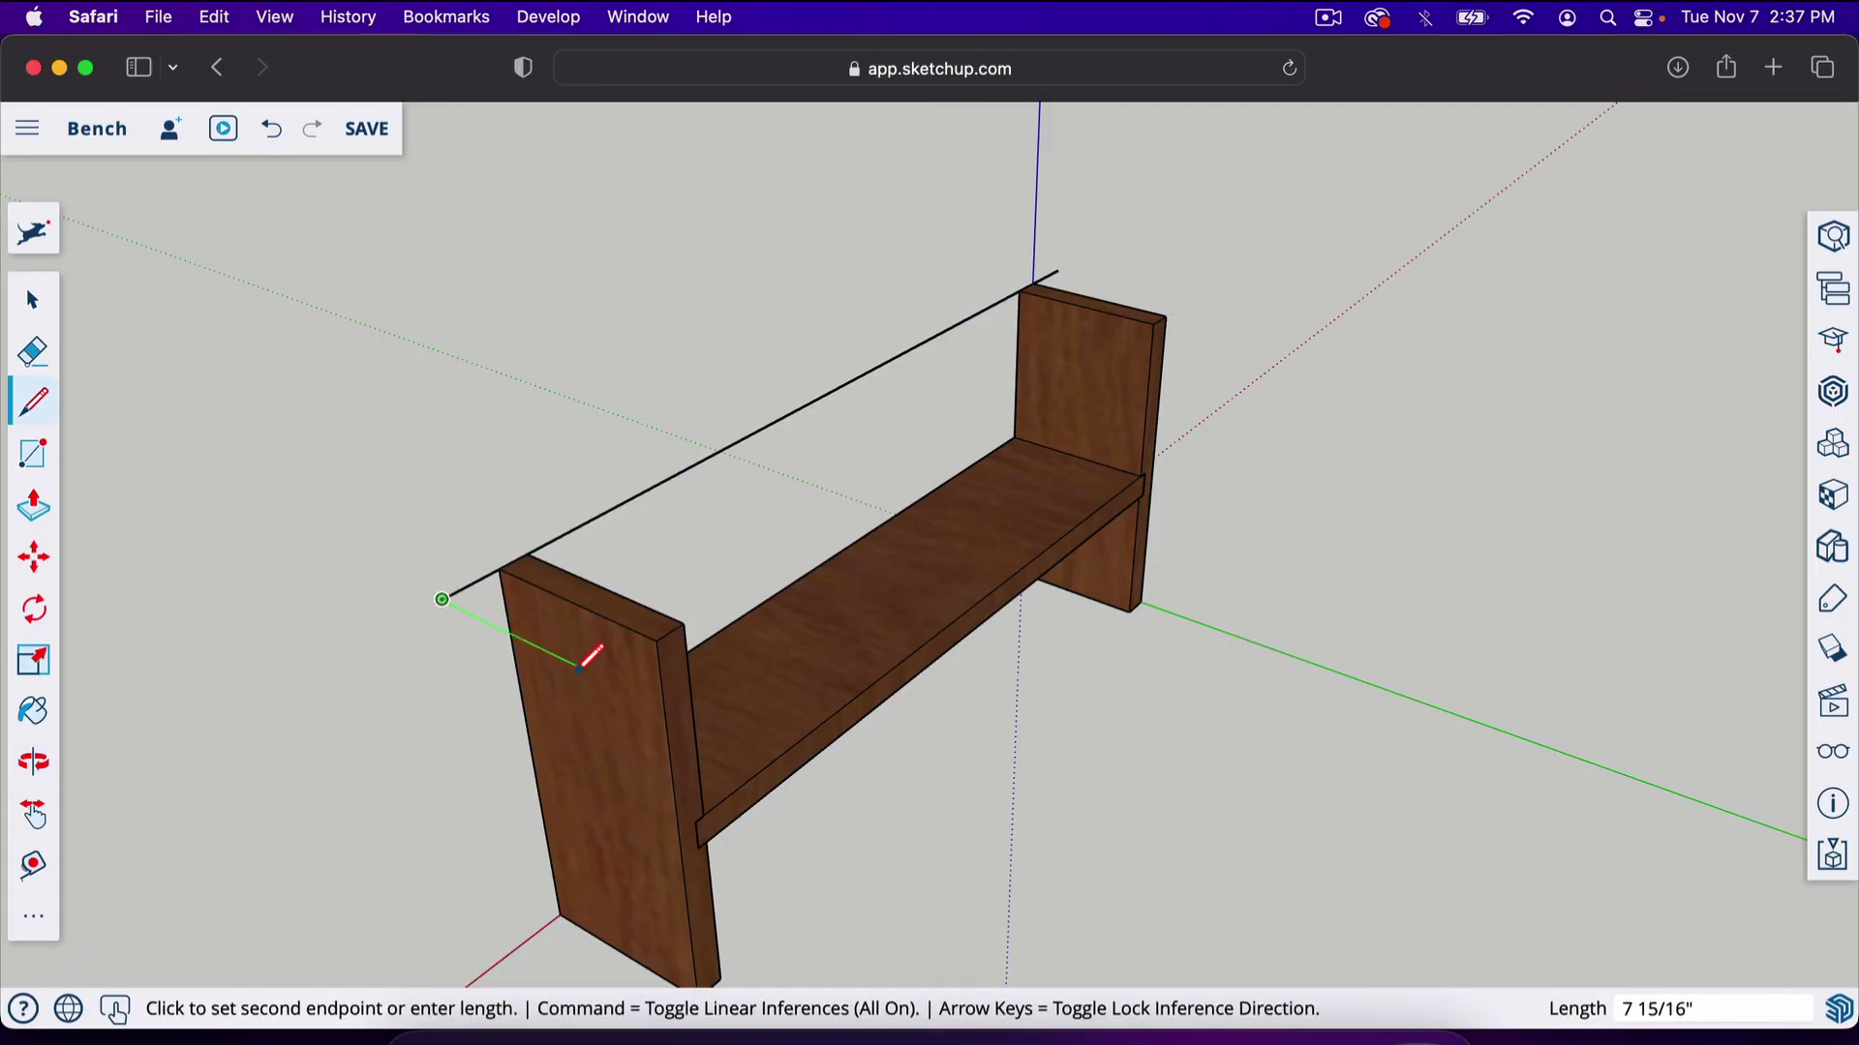
{"action": "type", "text": "9"}
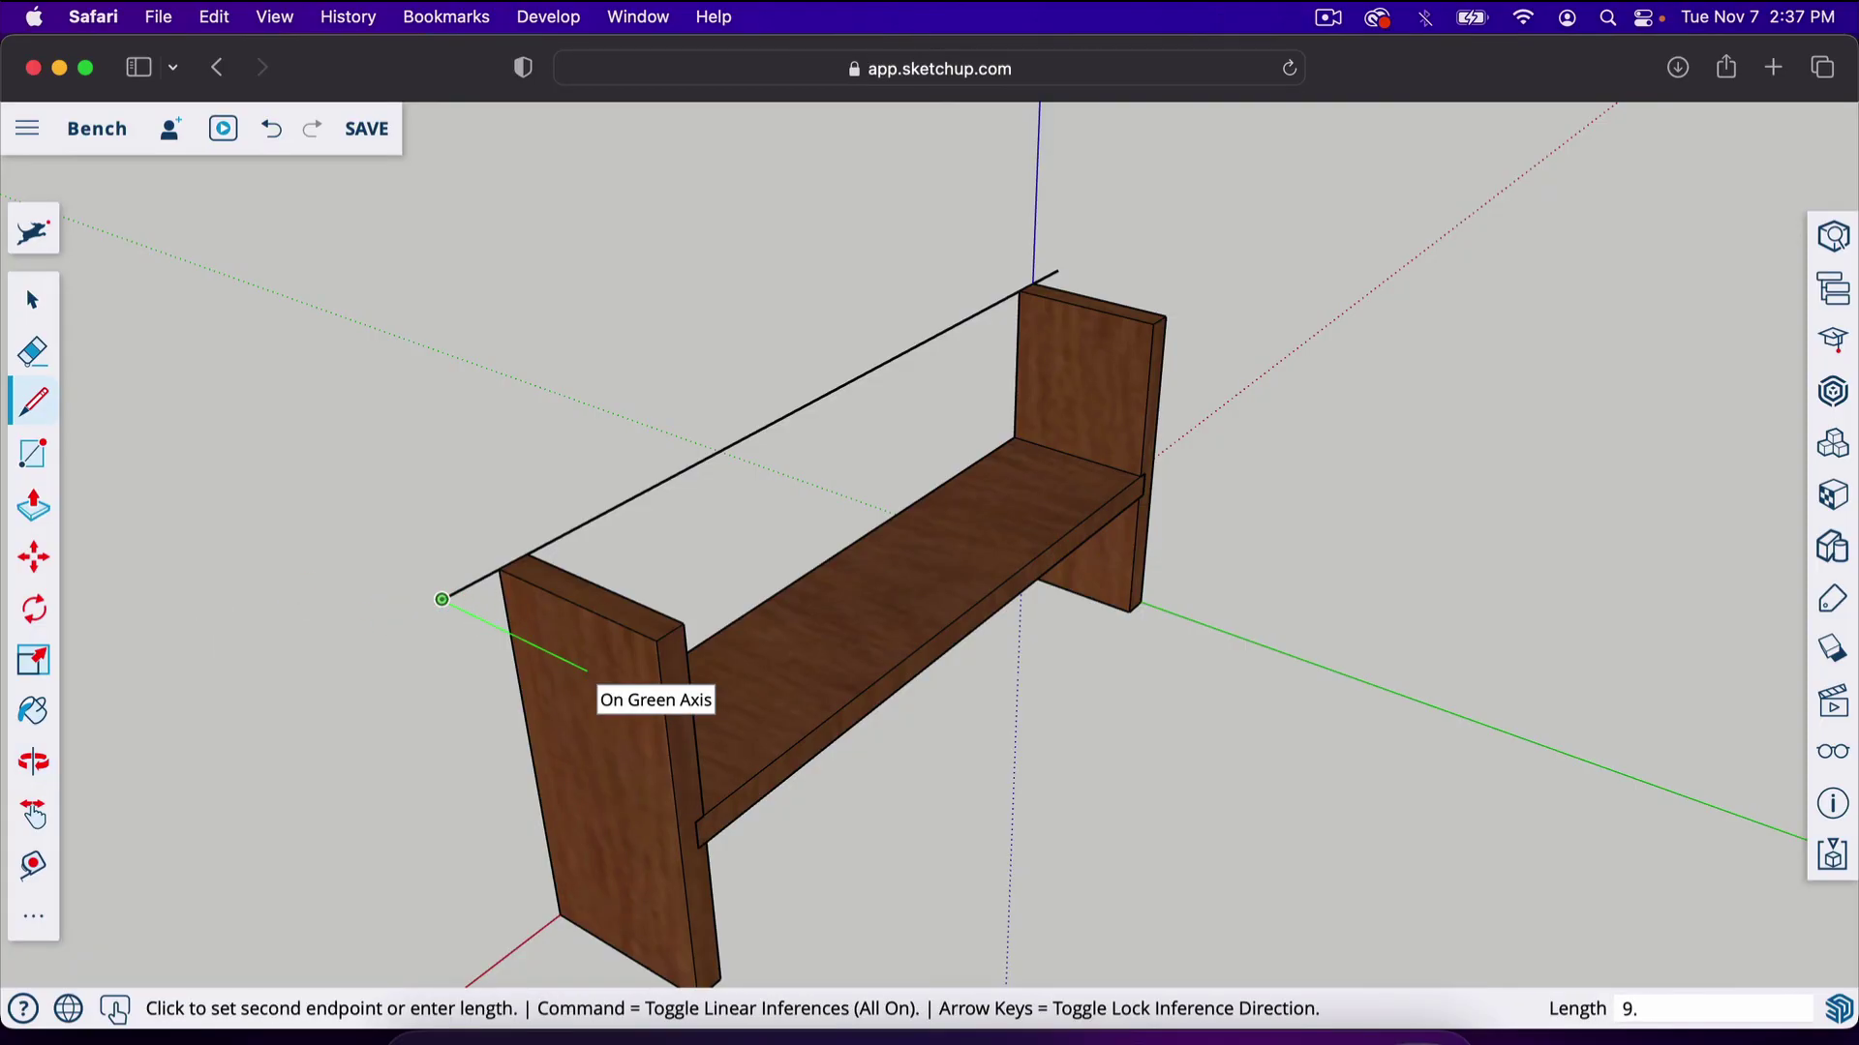
{"action": "type", "text": ".25"}
{"action": "key", "text": "Return"}
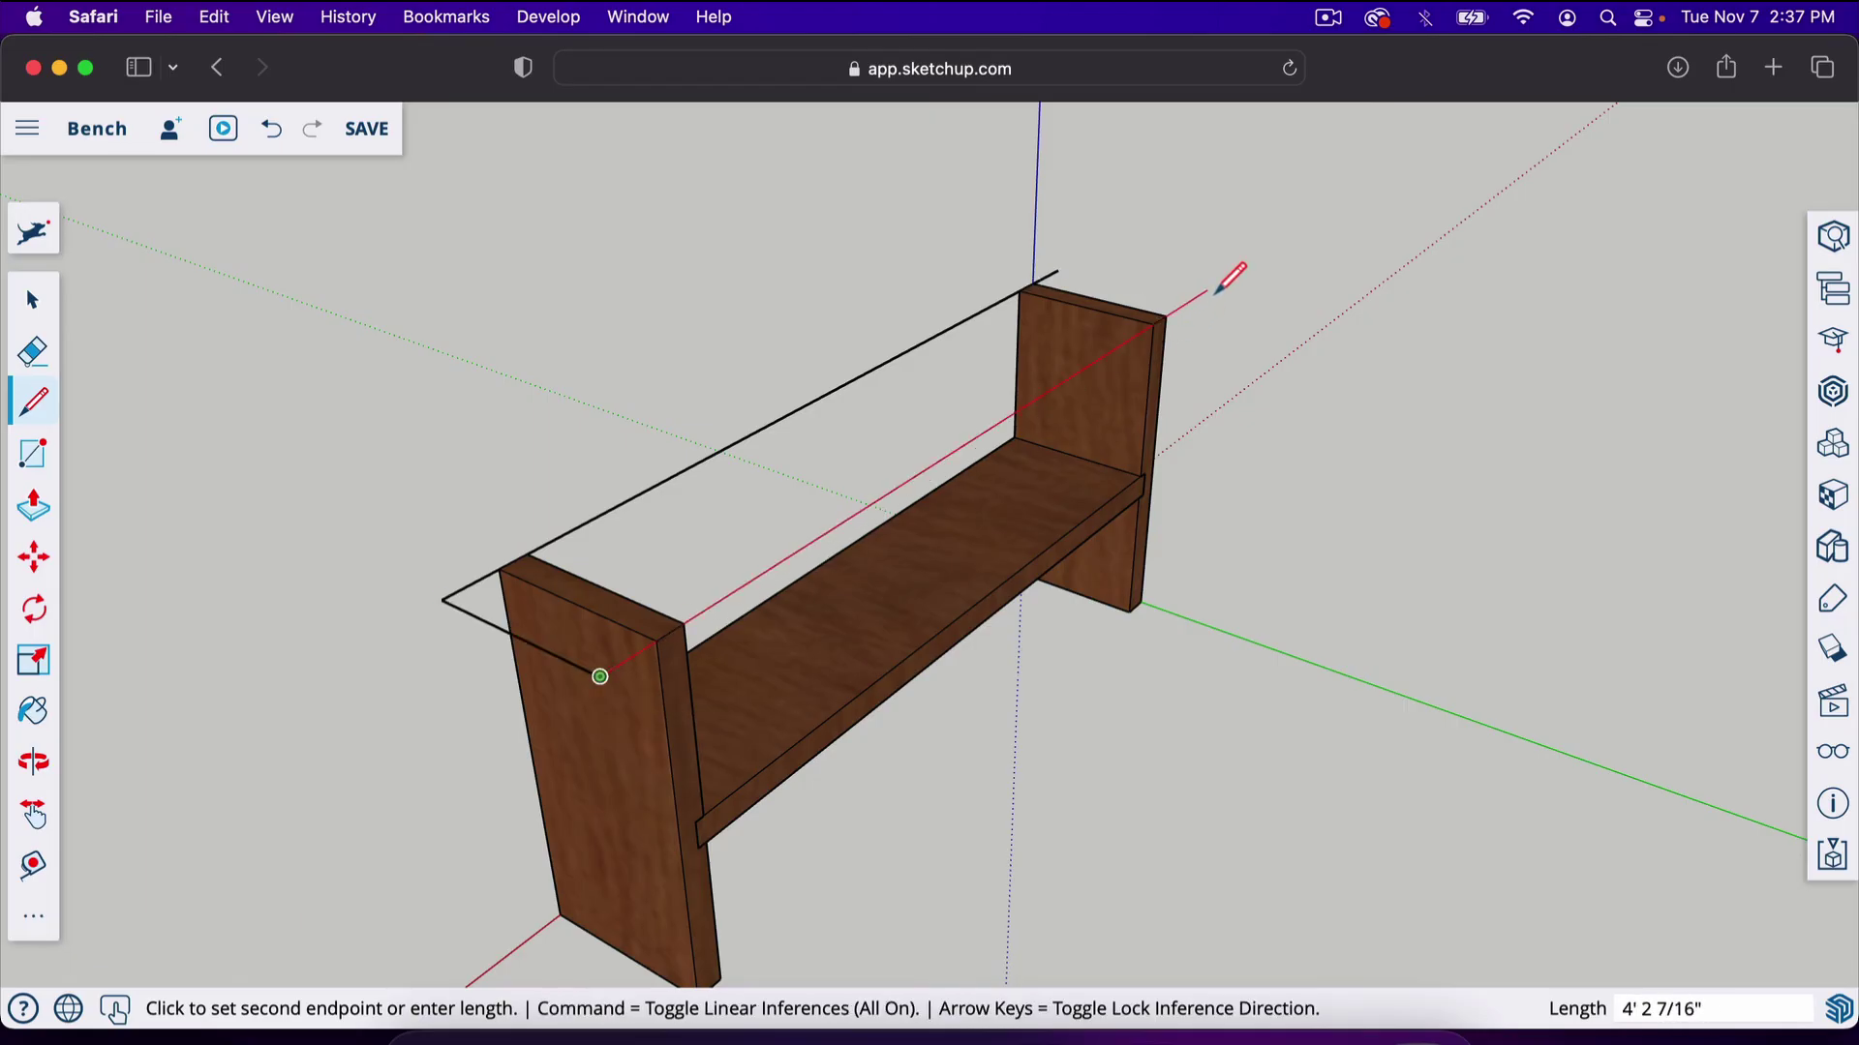
{"action": "type", "text": "48"}
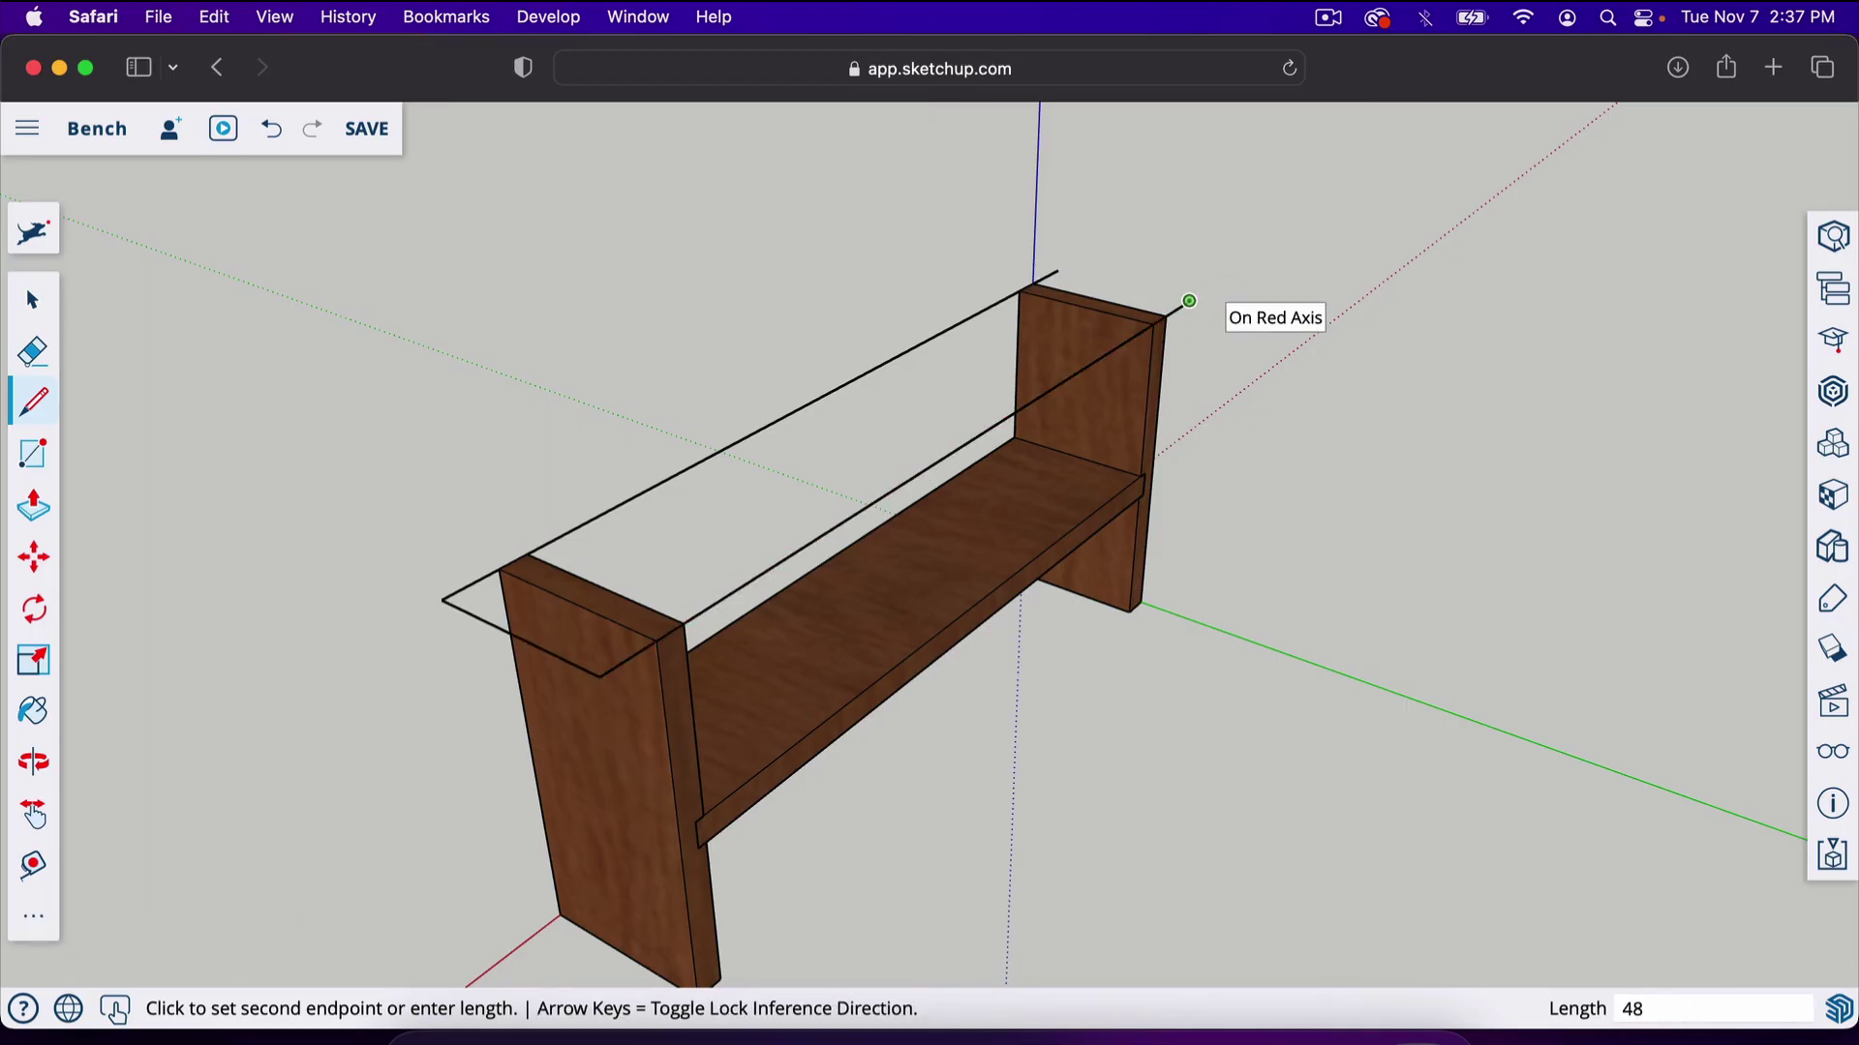
{"action": "key", "text": "Return"}
{"action": "left_click", "coordinate": [1059, 269]}
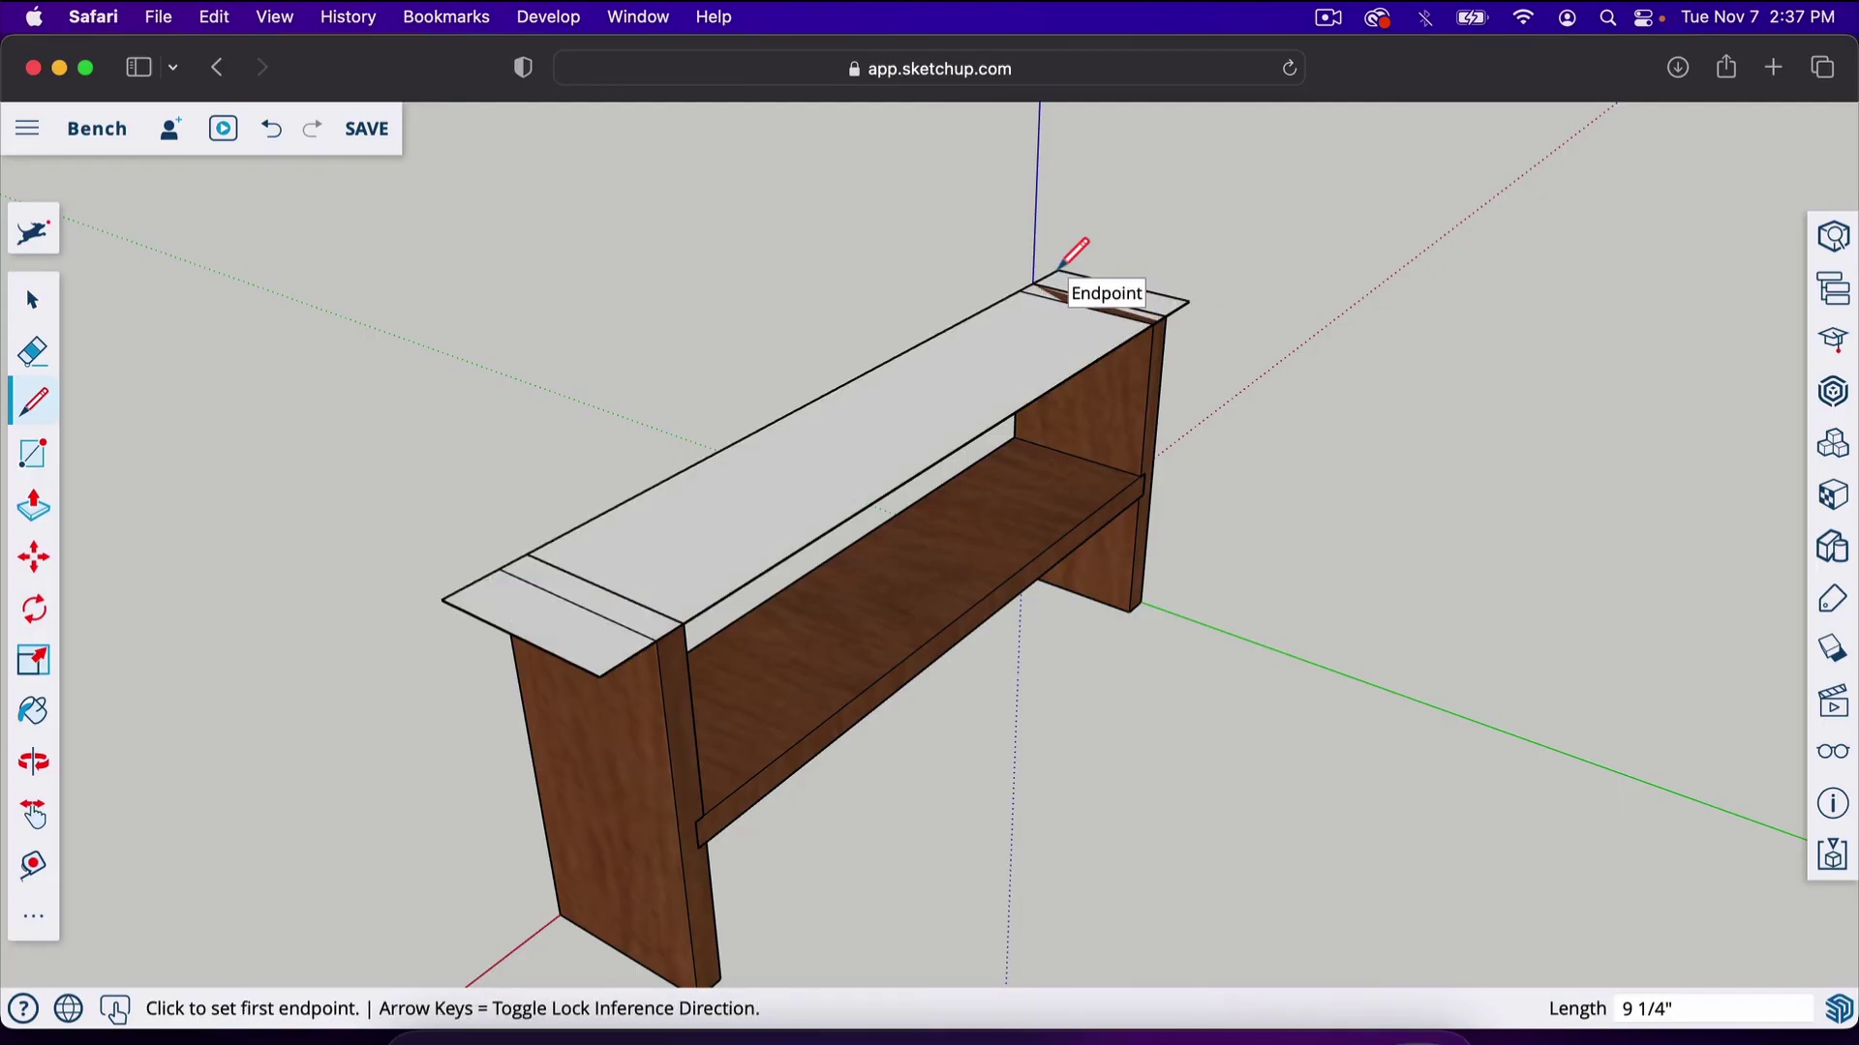
{"action": "key", "text": "o"}
{"action": "left_click_drag", "start_coordinate": [436, 523], "coordinate": [1215, 585]}
{"action": "left_click_drag", "start_coordinate": [940, 586], "coordinate": [1065, 498]}
Pull the seat face up 1 1/2" to make it a board
{"action": "key", "text": "p"}
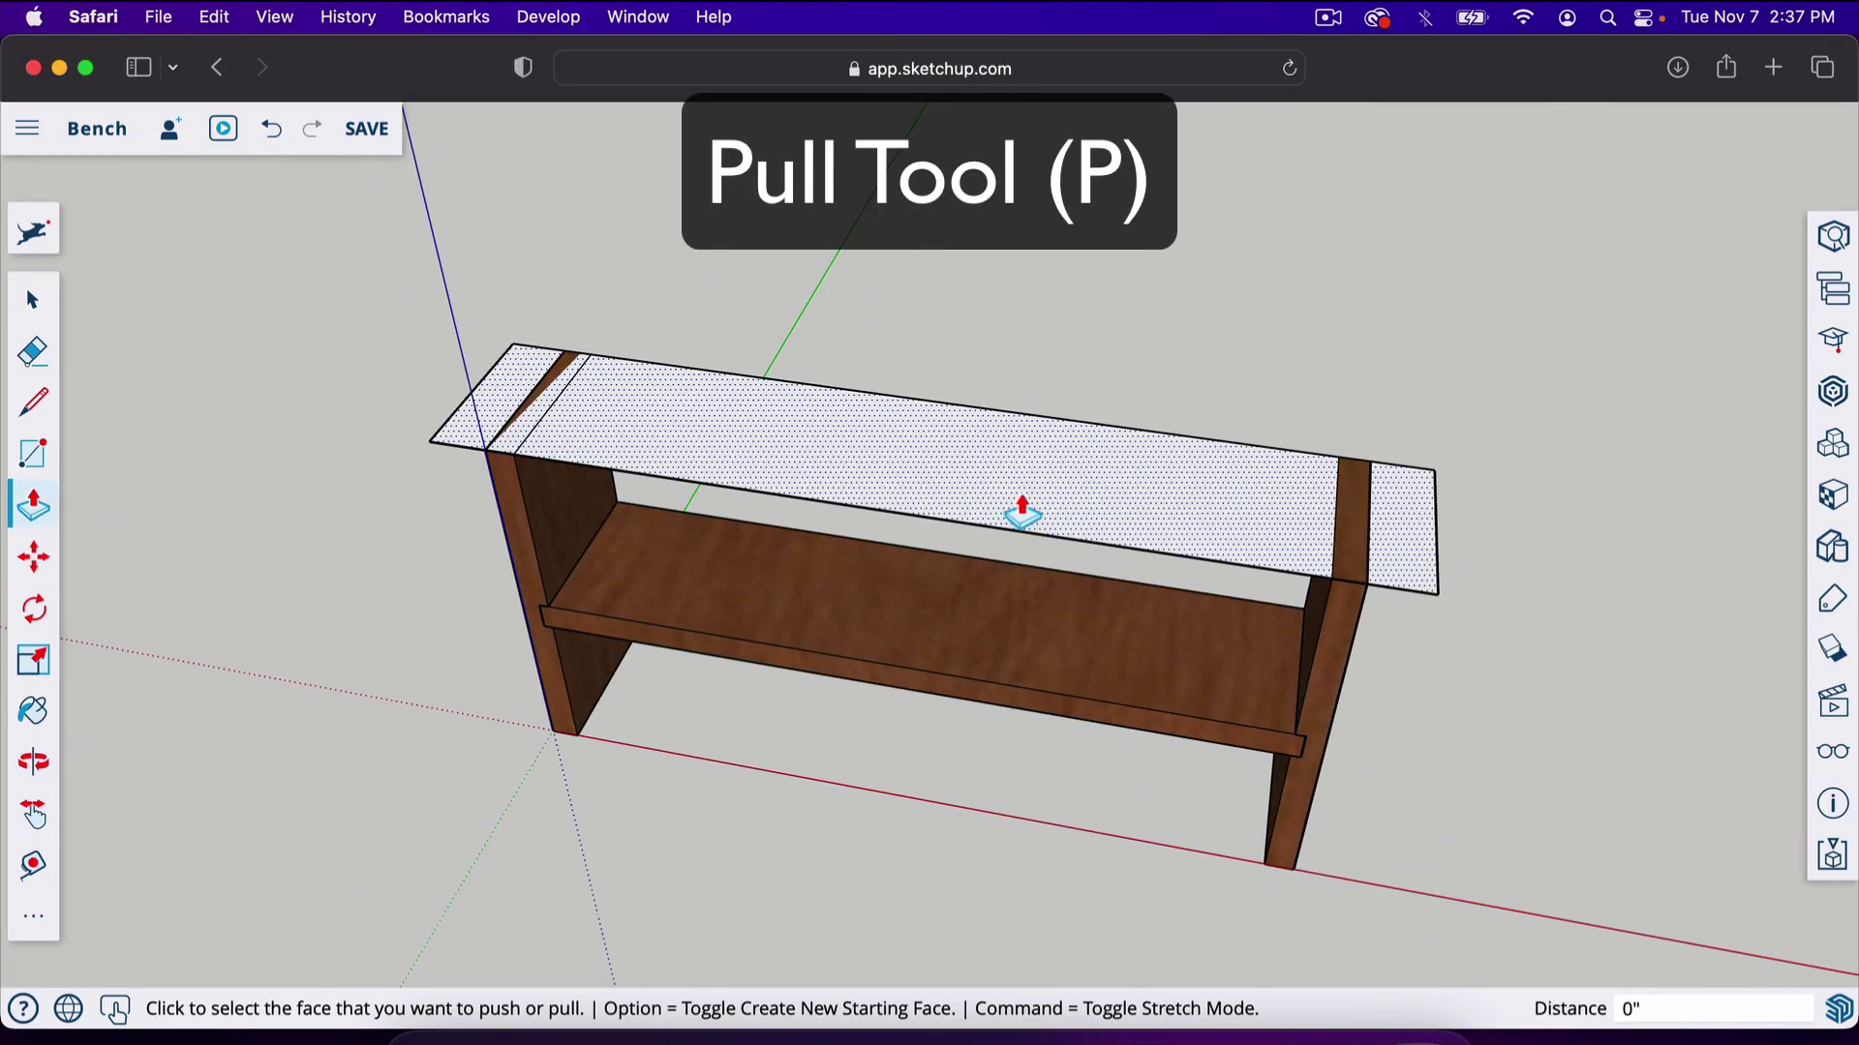
{"action": "left_click", "coordinate": [1013, 503]}
{"action": "left_click", "coordinate": [1013, 474]}
{"action": "type", "text": "1.5"}
{"action": "key", "text": "Return"}
{"action": "key", "text": "o"}
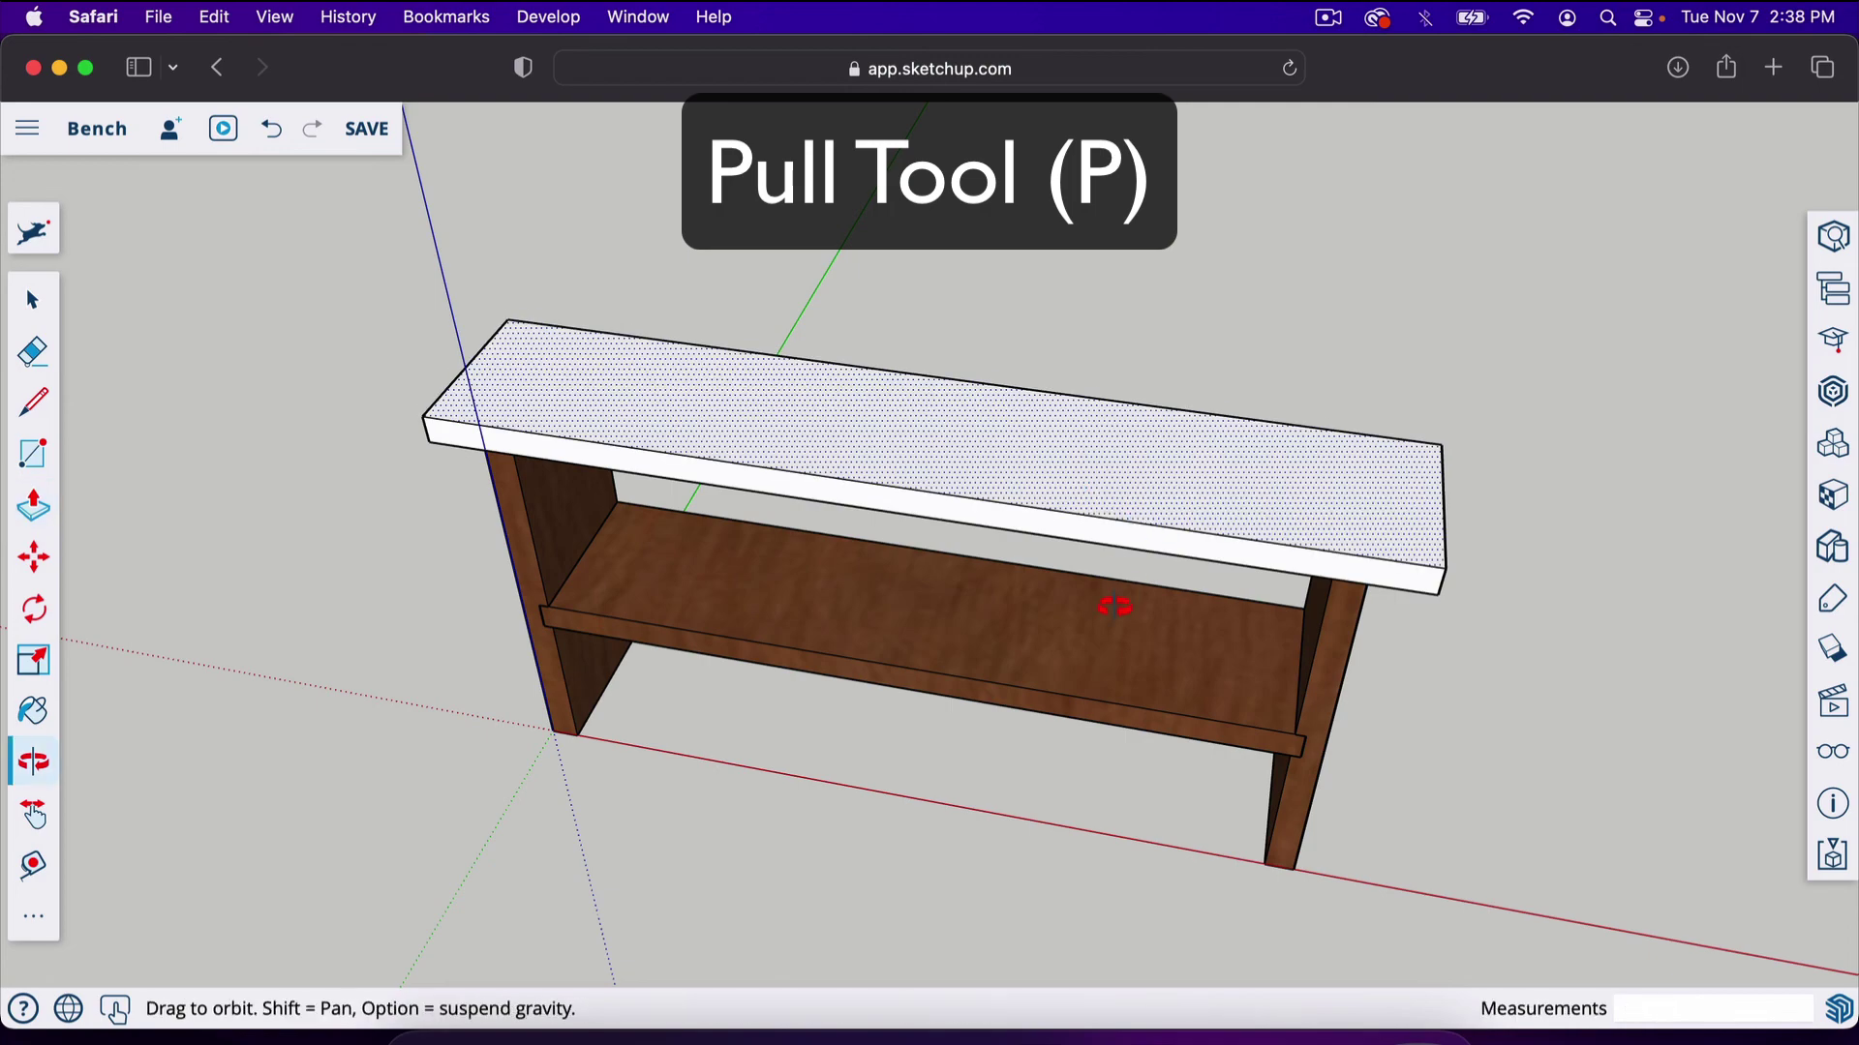
{"action": "left_click_drag", "start_coordinate": [1112, 606], "coordinate": [1018, 596]}
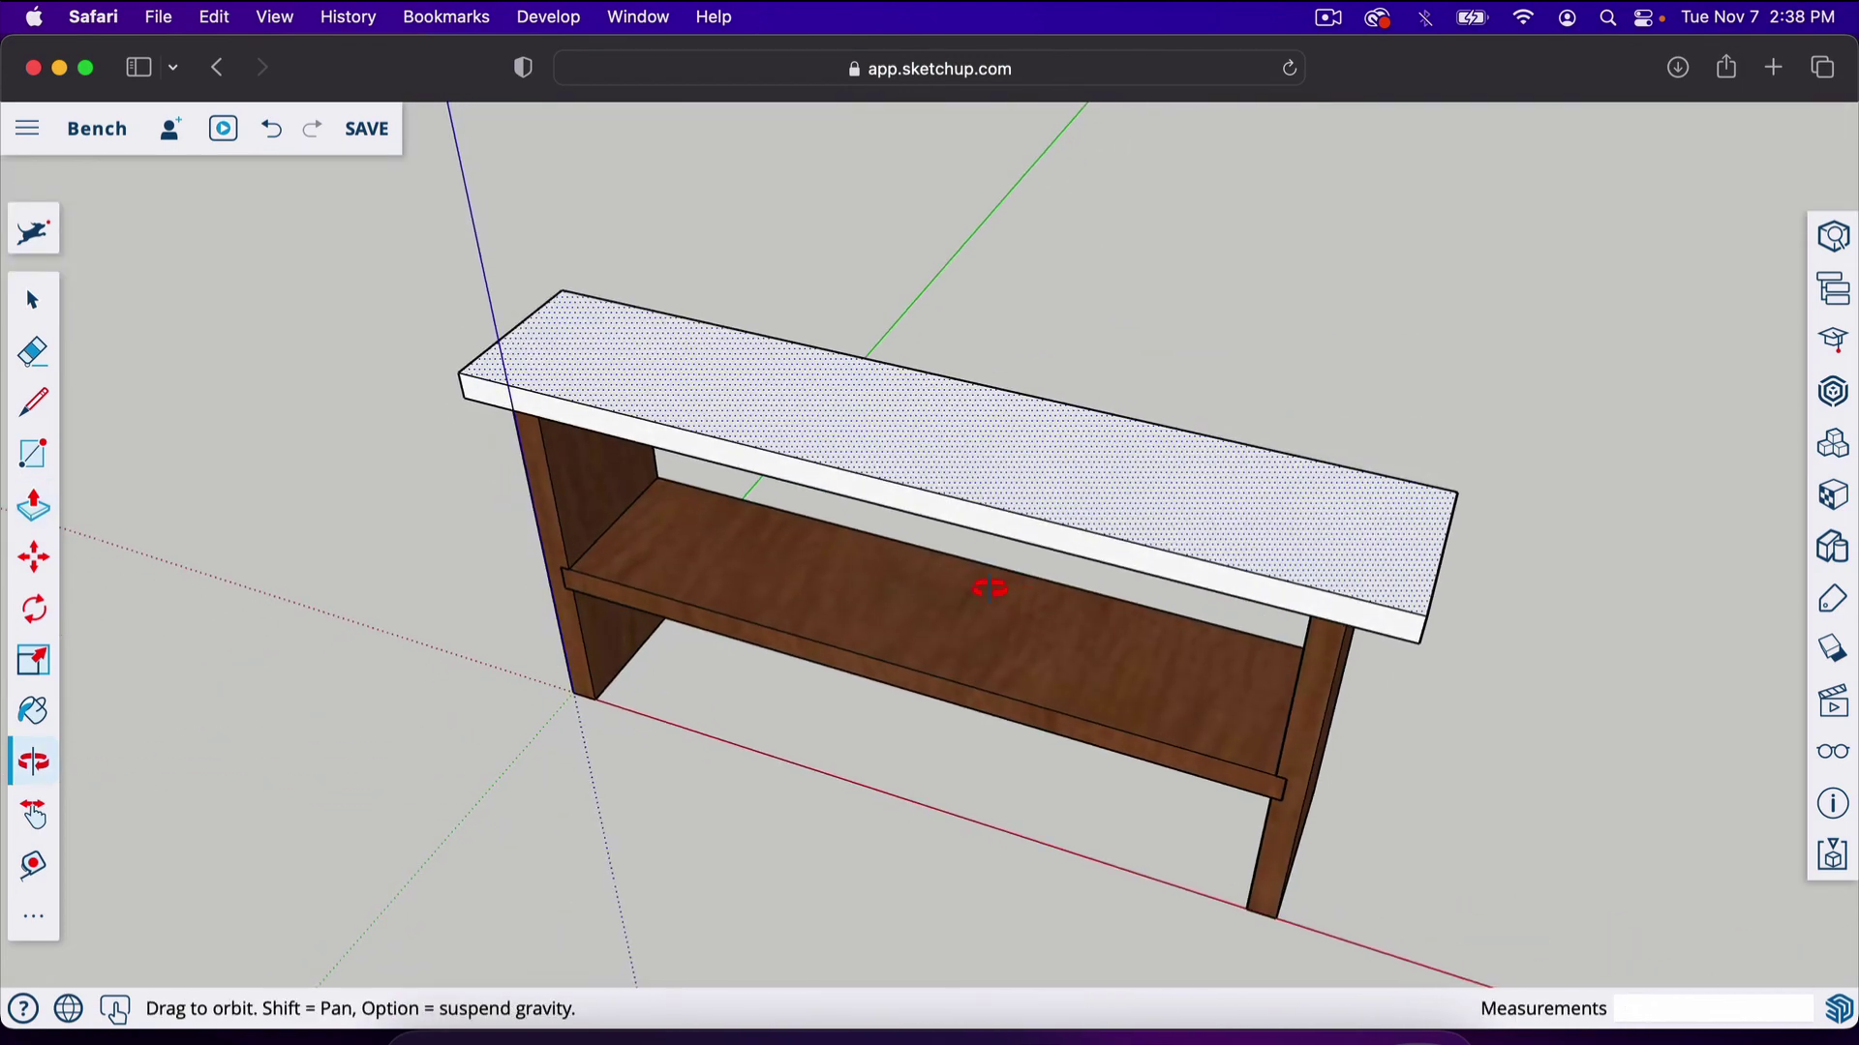
Paint the whole seat board with Wood Veneer 01
{"action": "key", "text": "space"}
{"action": "left_click", "coordinate": [1134, 338]}
{"action": "triple_click", "coordinate": [1022, 459]}
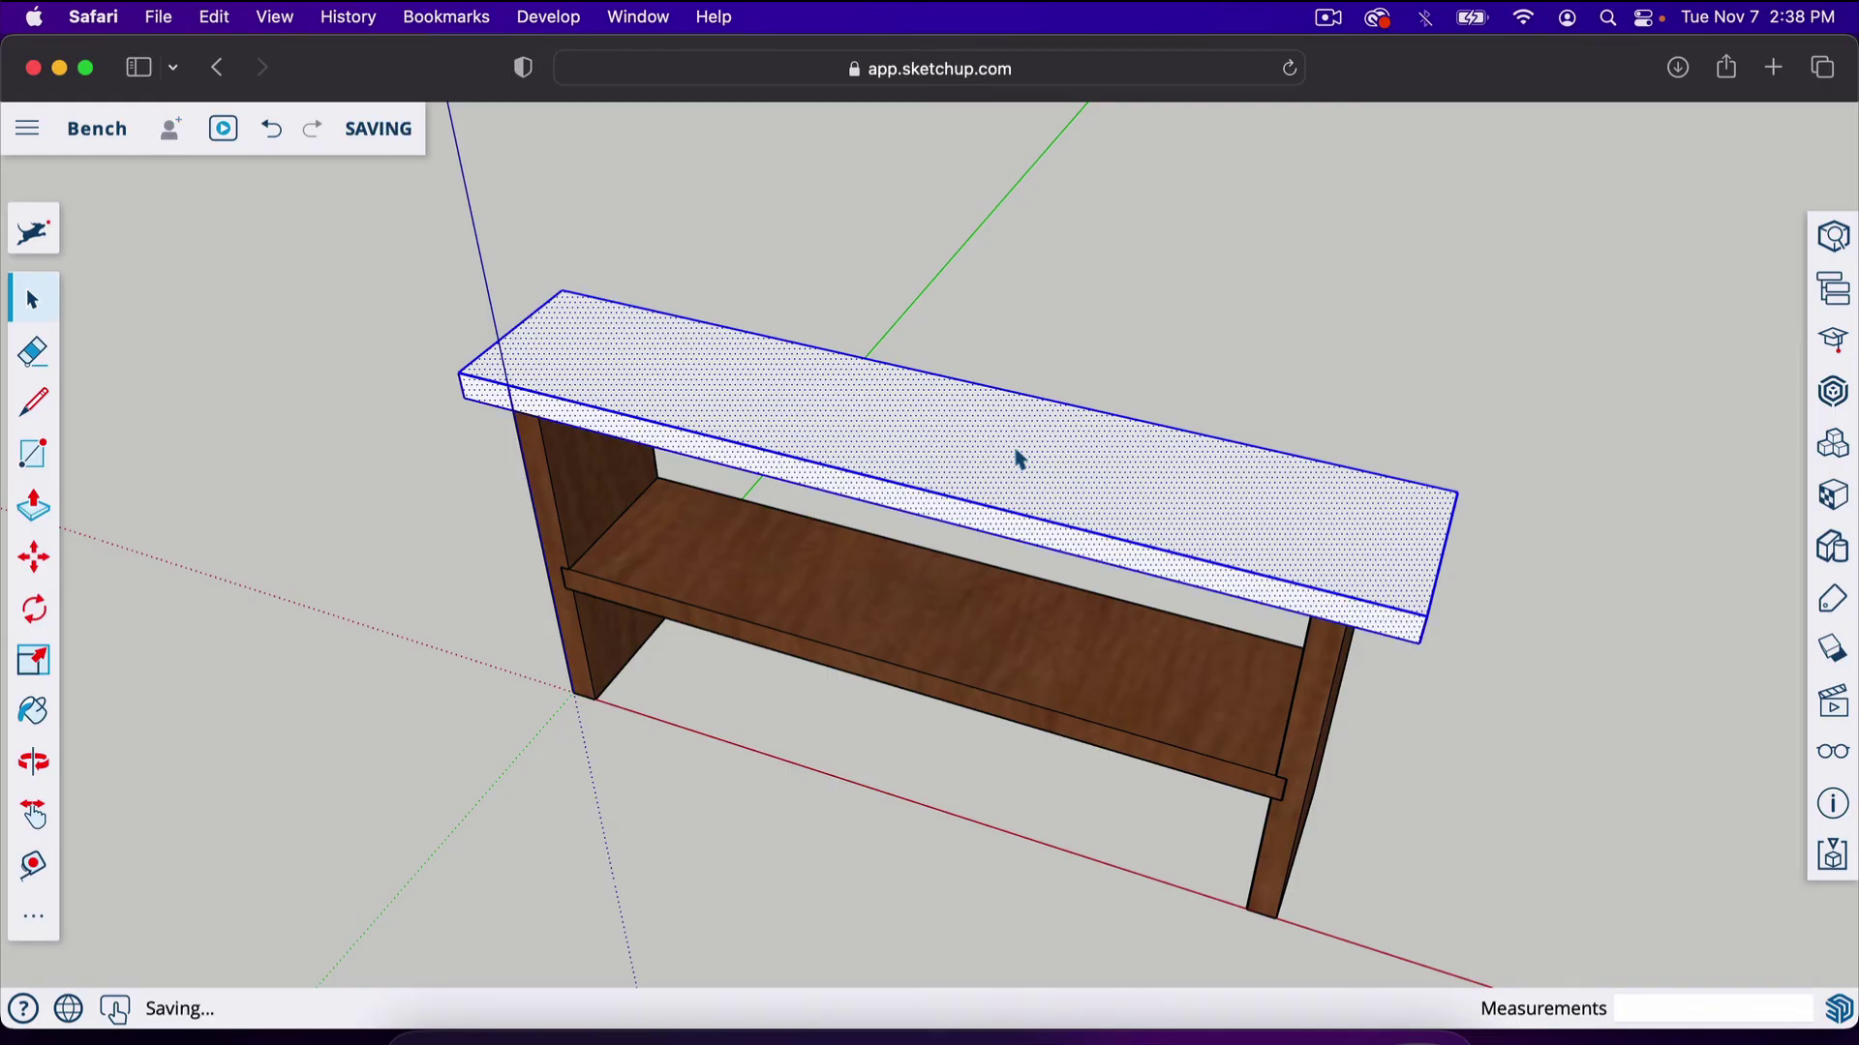
{"action": "key", "text": "b"}
{"action": "left_click", "coordinate": [968, 477]}
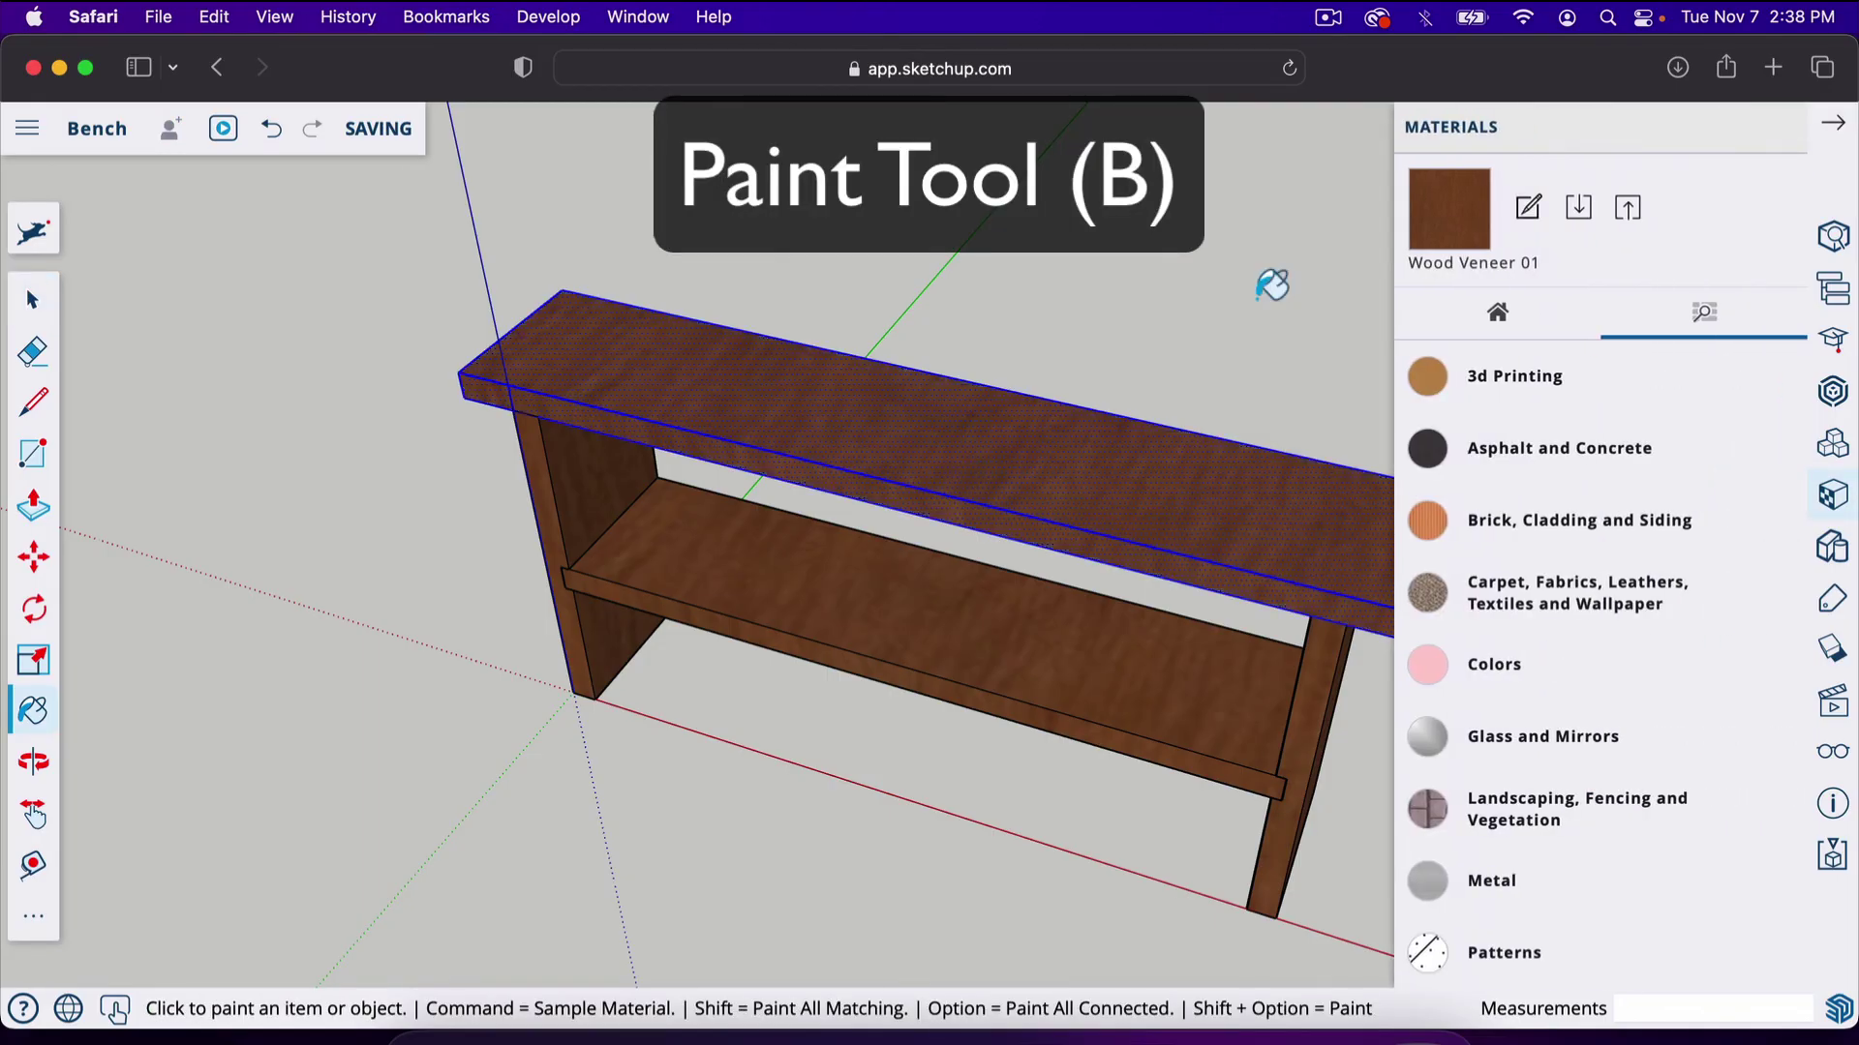
{"action": "left_click", "coordinate": [1847, 119]}
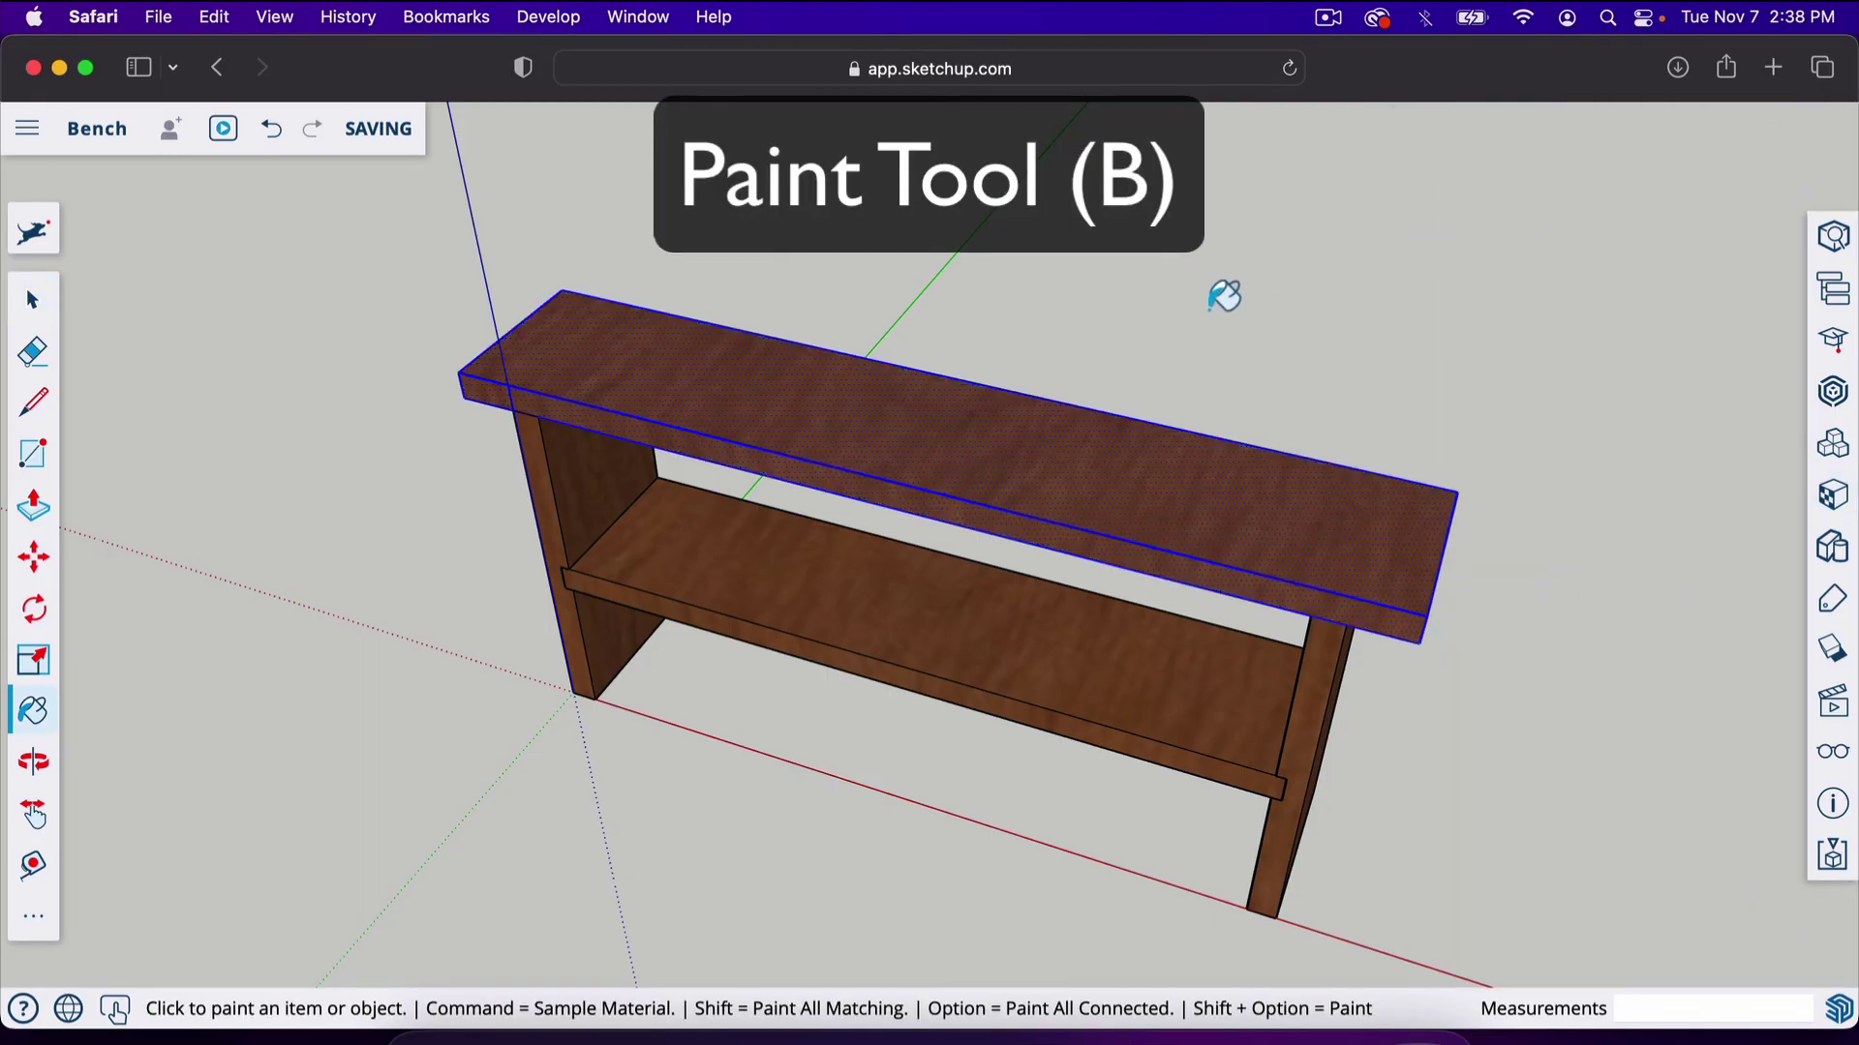
Make the seat board a component named 'top'
{"action": "key", "text": "space"}
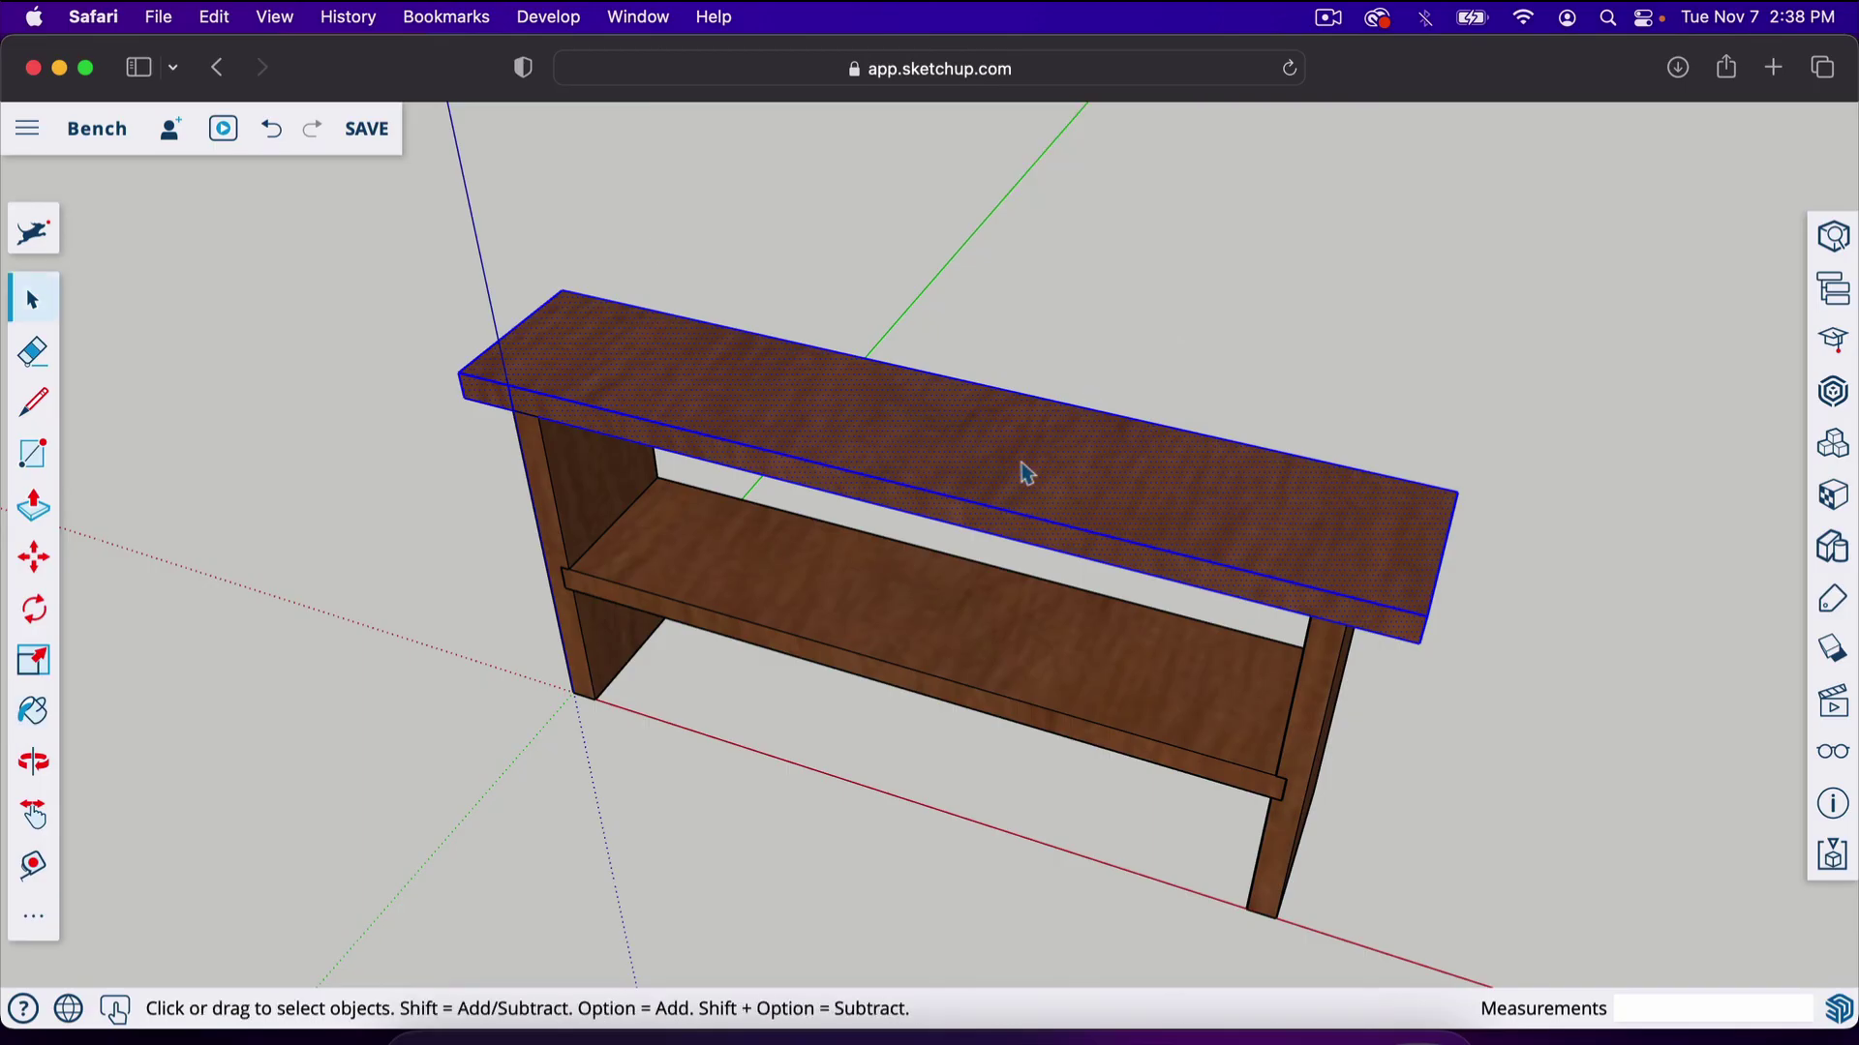
{"action": "right_click", "coordinate": [1026, 473]}
{"action": "left_click", "coordinate": [1198, 741]}
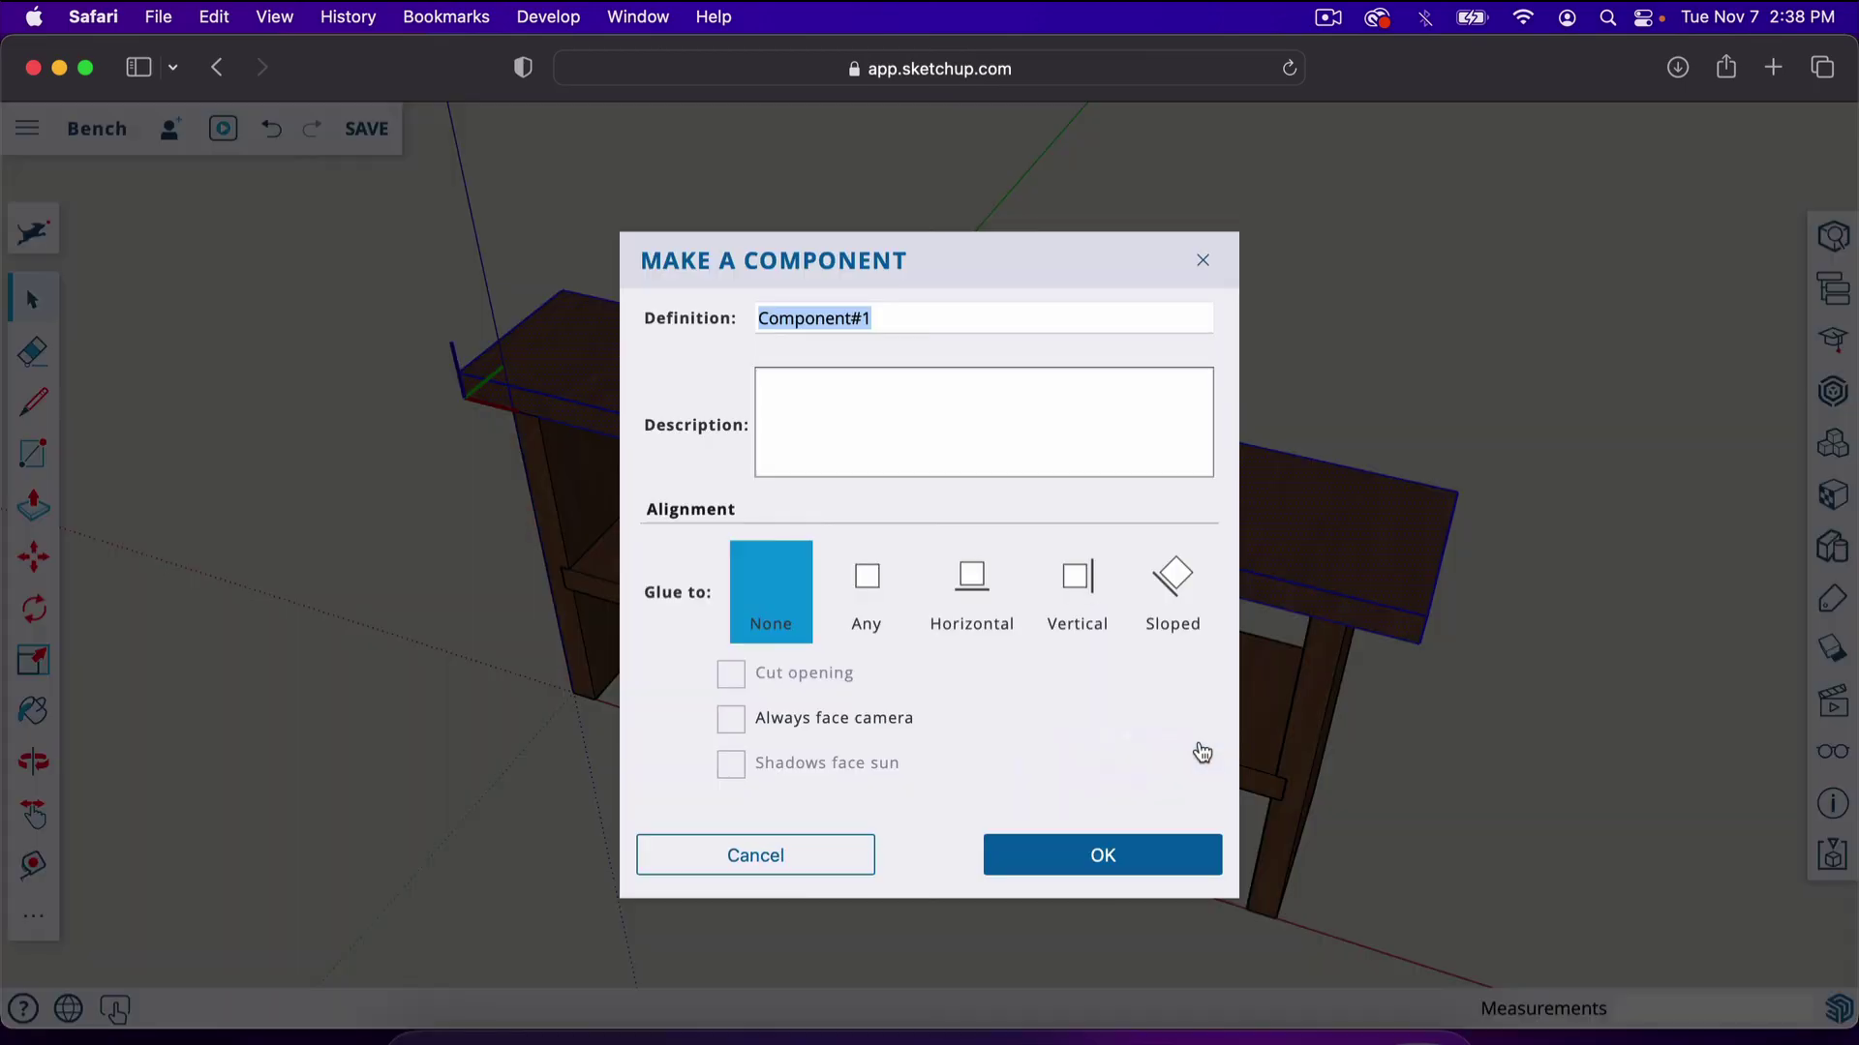
{"action": "type", "text": "top"}
{"action": "key", "text": "Return"}
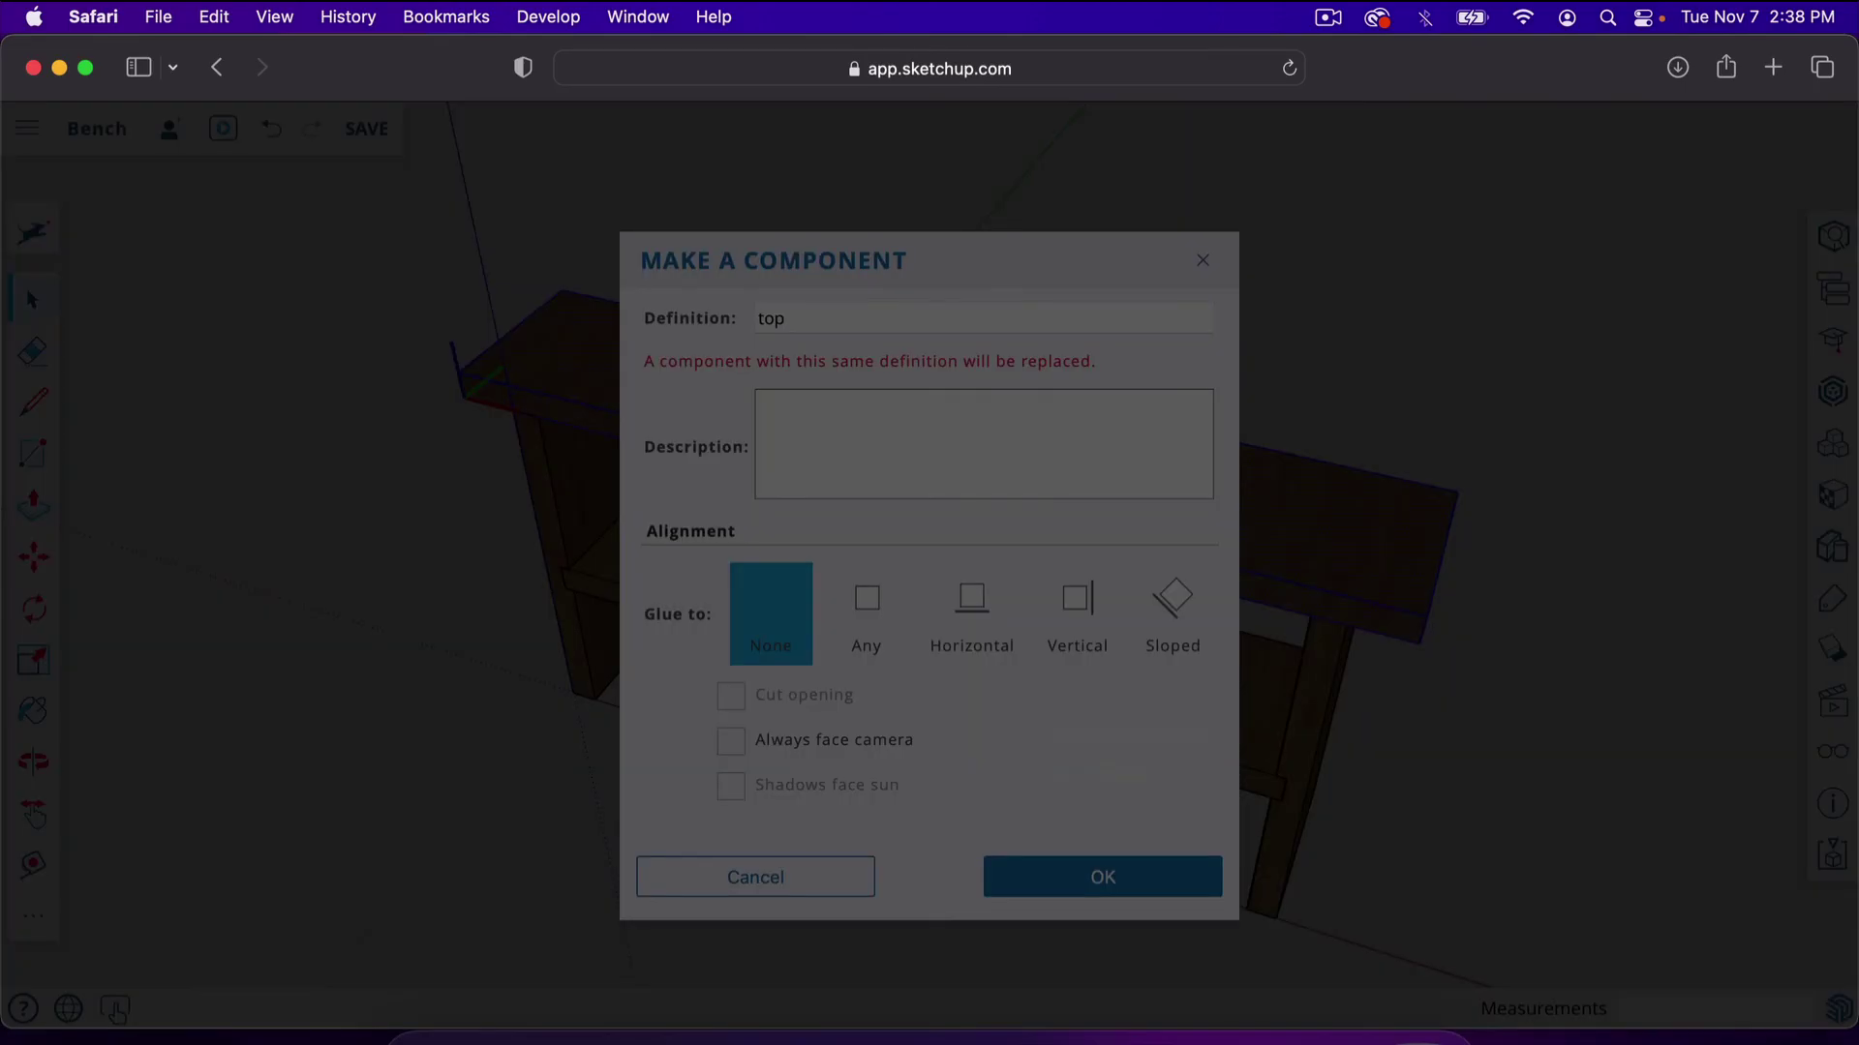
{"action": "left_click", "coordinate": [1332, 326]}
{"action": "key", "text": "o"}
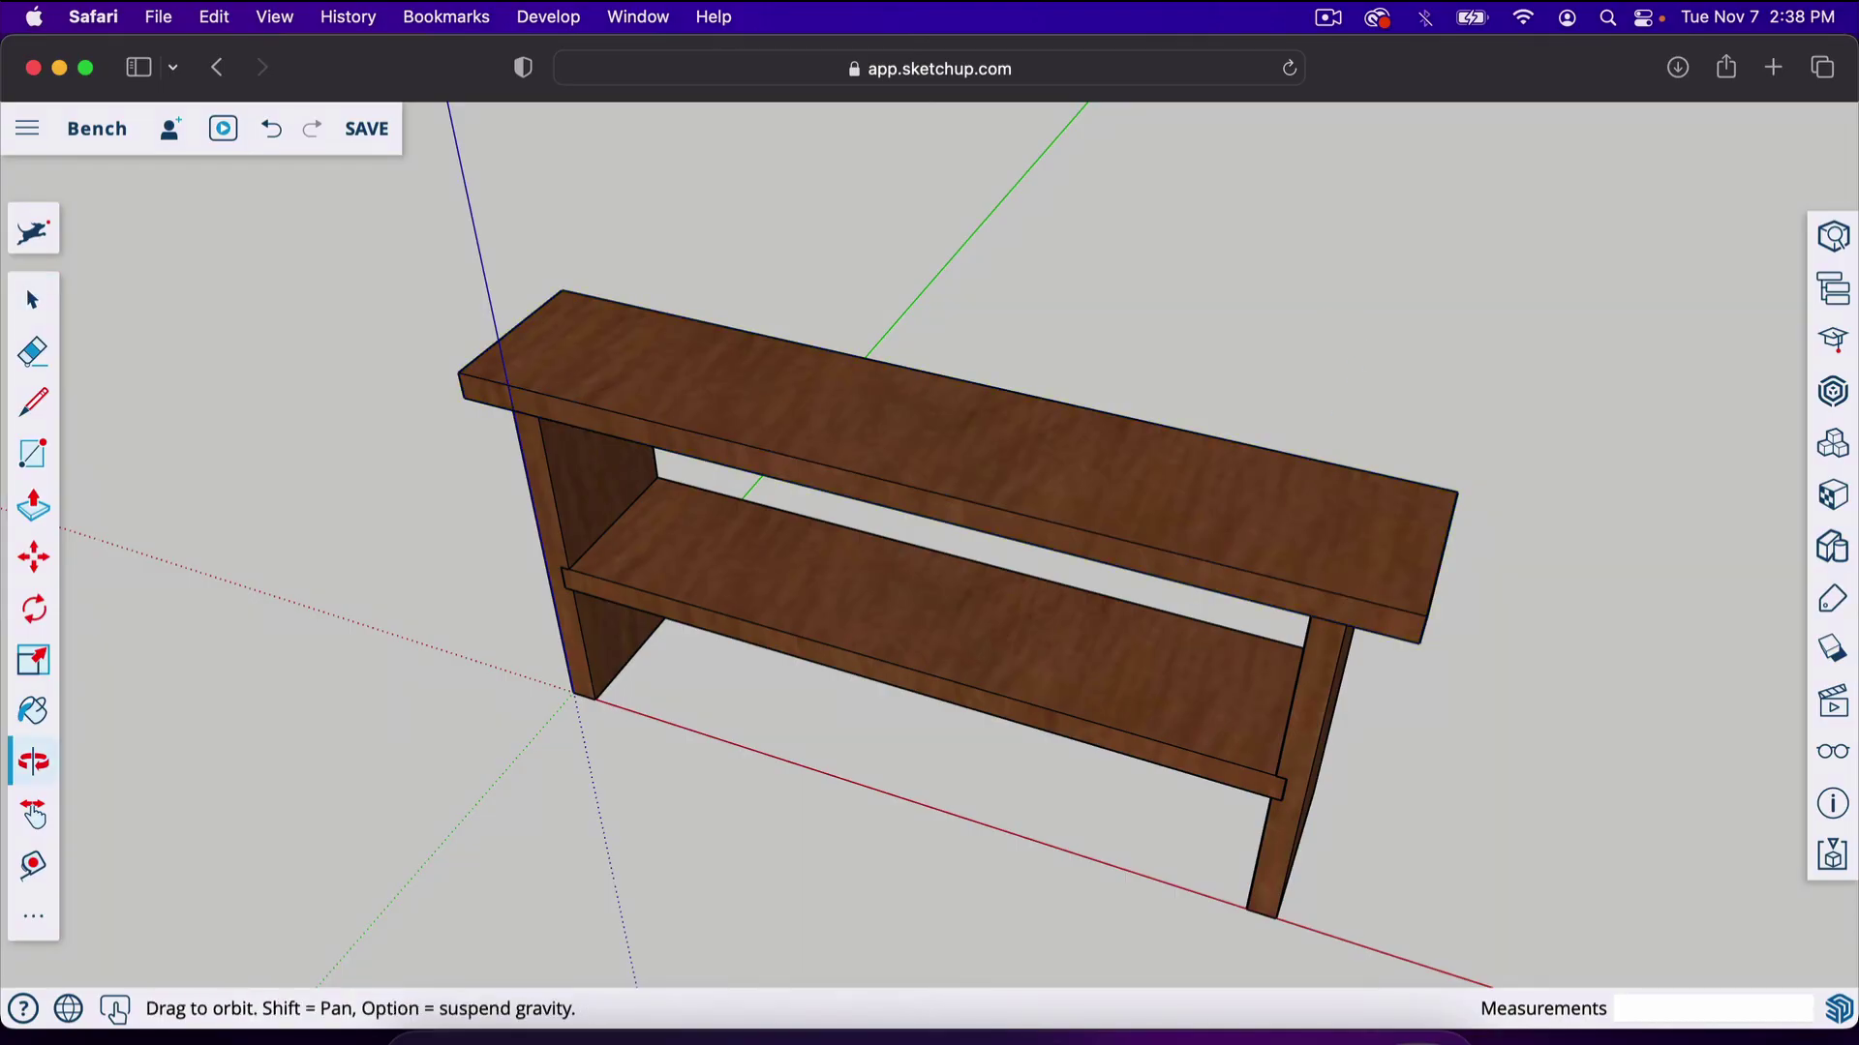
{"action": "left_click_drag", "start_coordinate": [743, 886], "coordinate": [960, 721]}
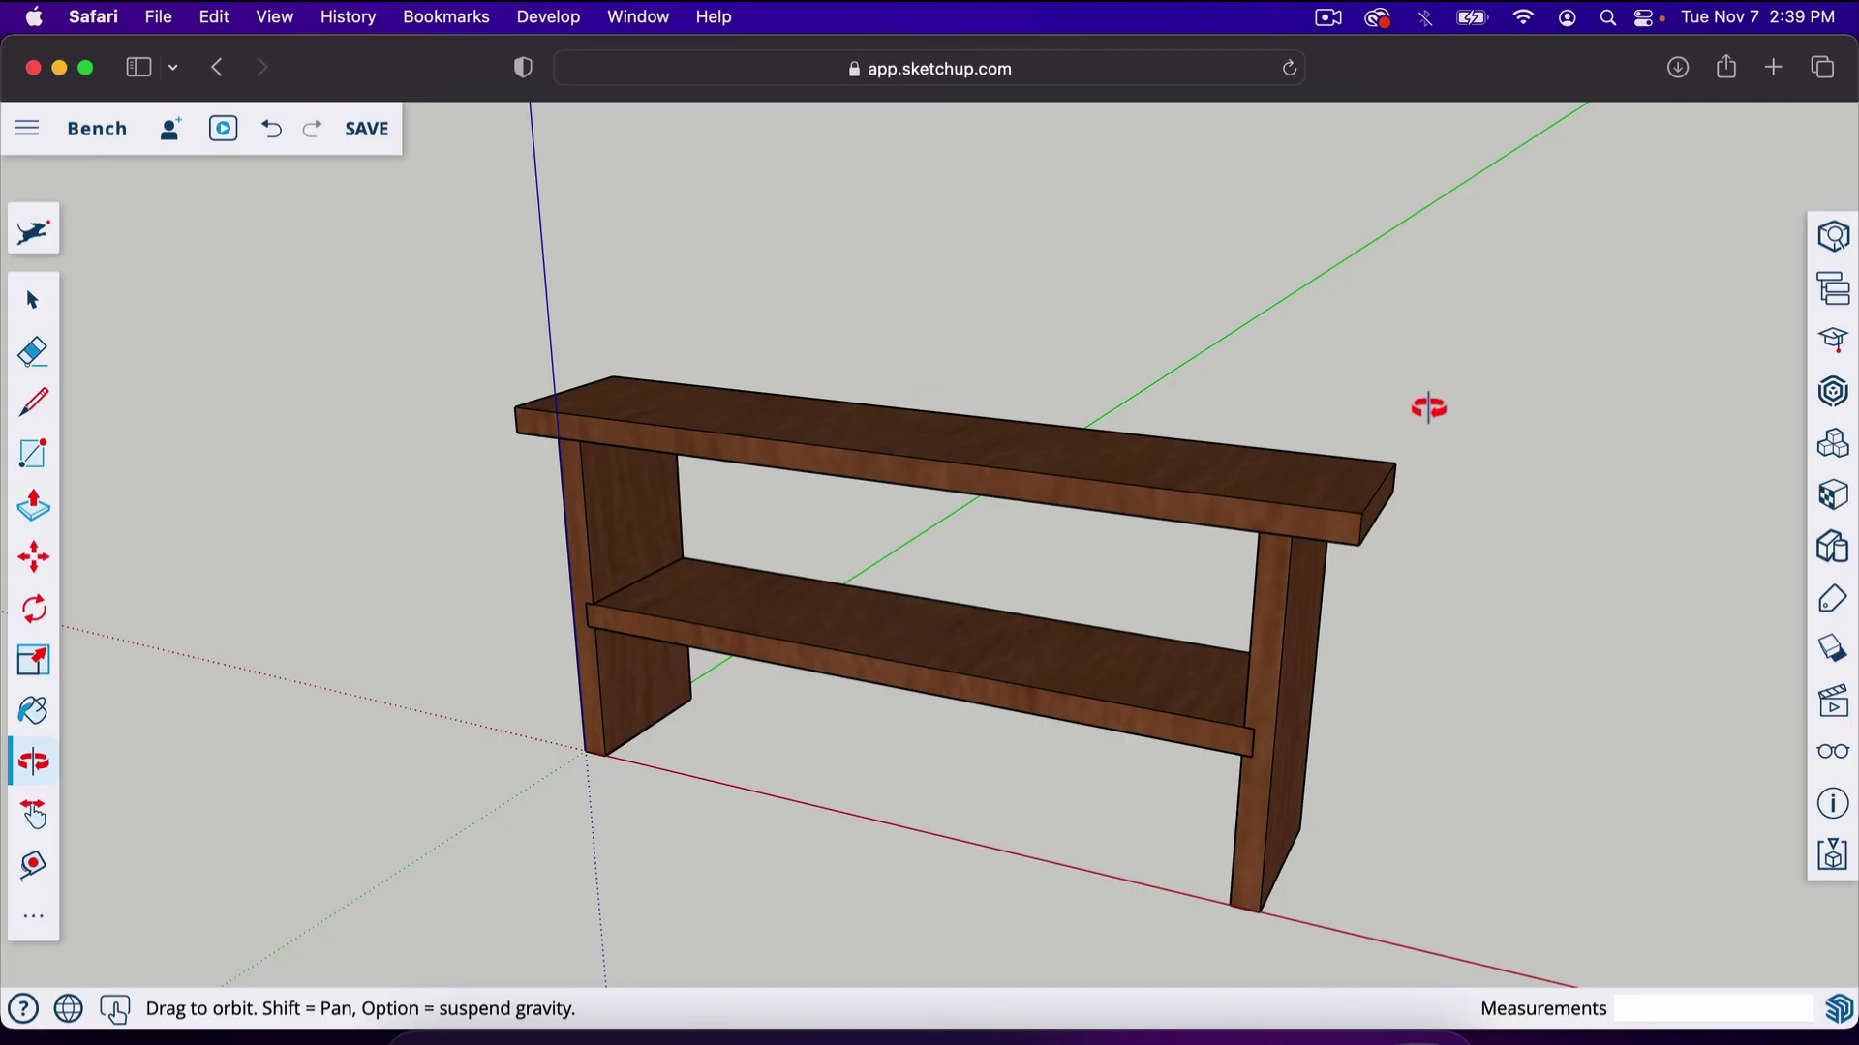
{"action": "left_click_drag", "start_coordinate": [1075, 420], "coordinate": [1138, 393]}
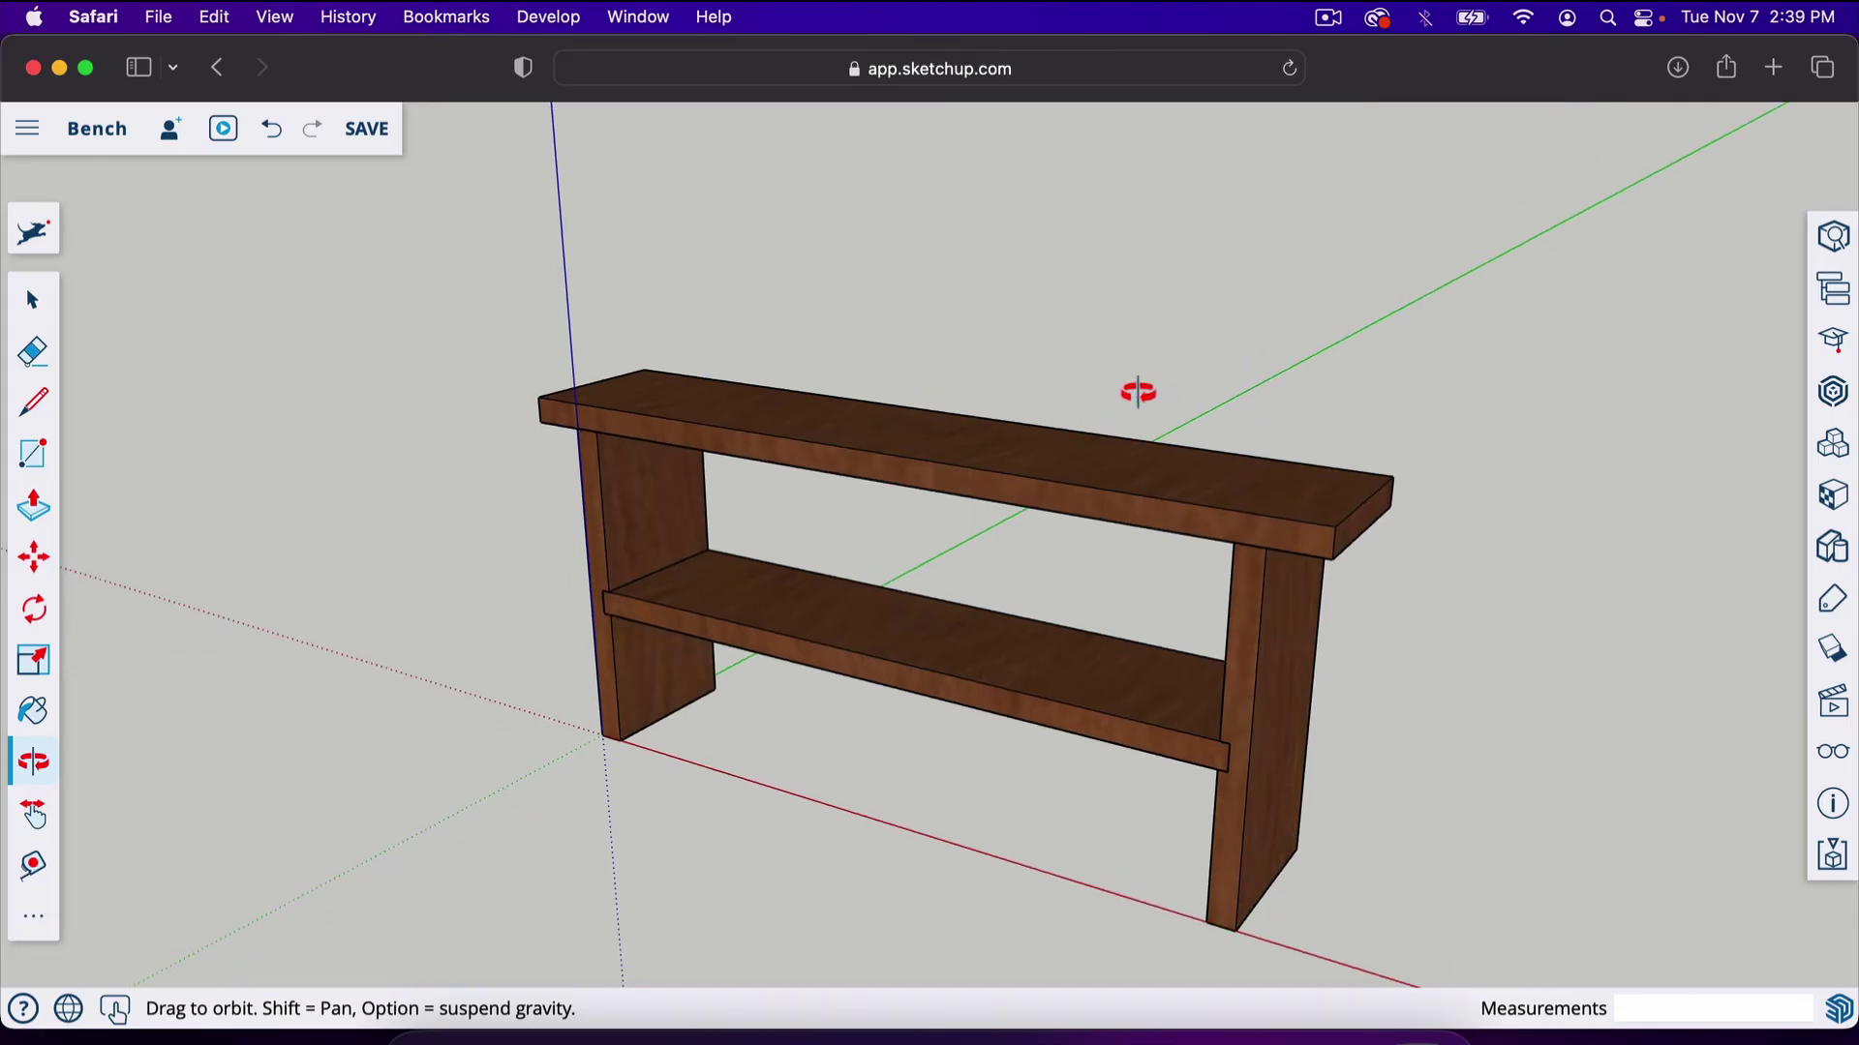
{"action": "left_click_drag", "start_coordinate": [1256, 510], "coordinate": [875, 382]}
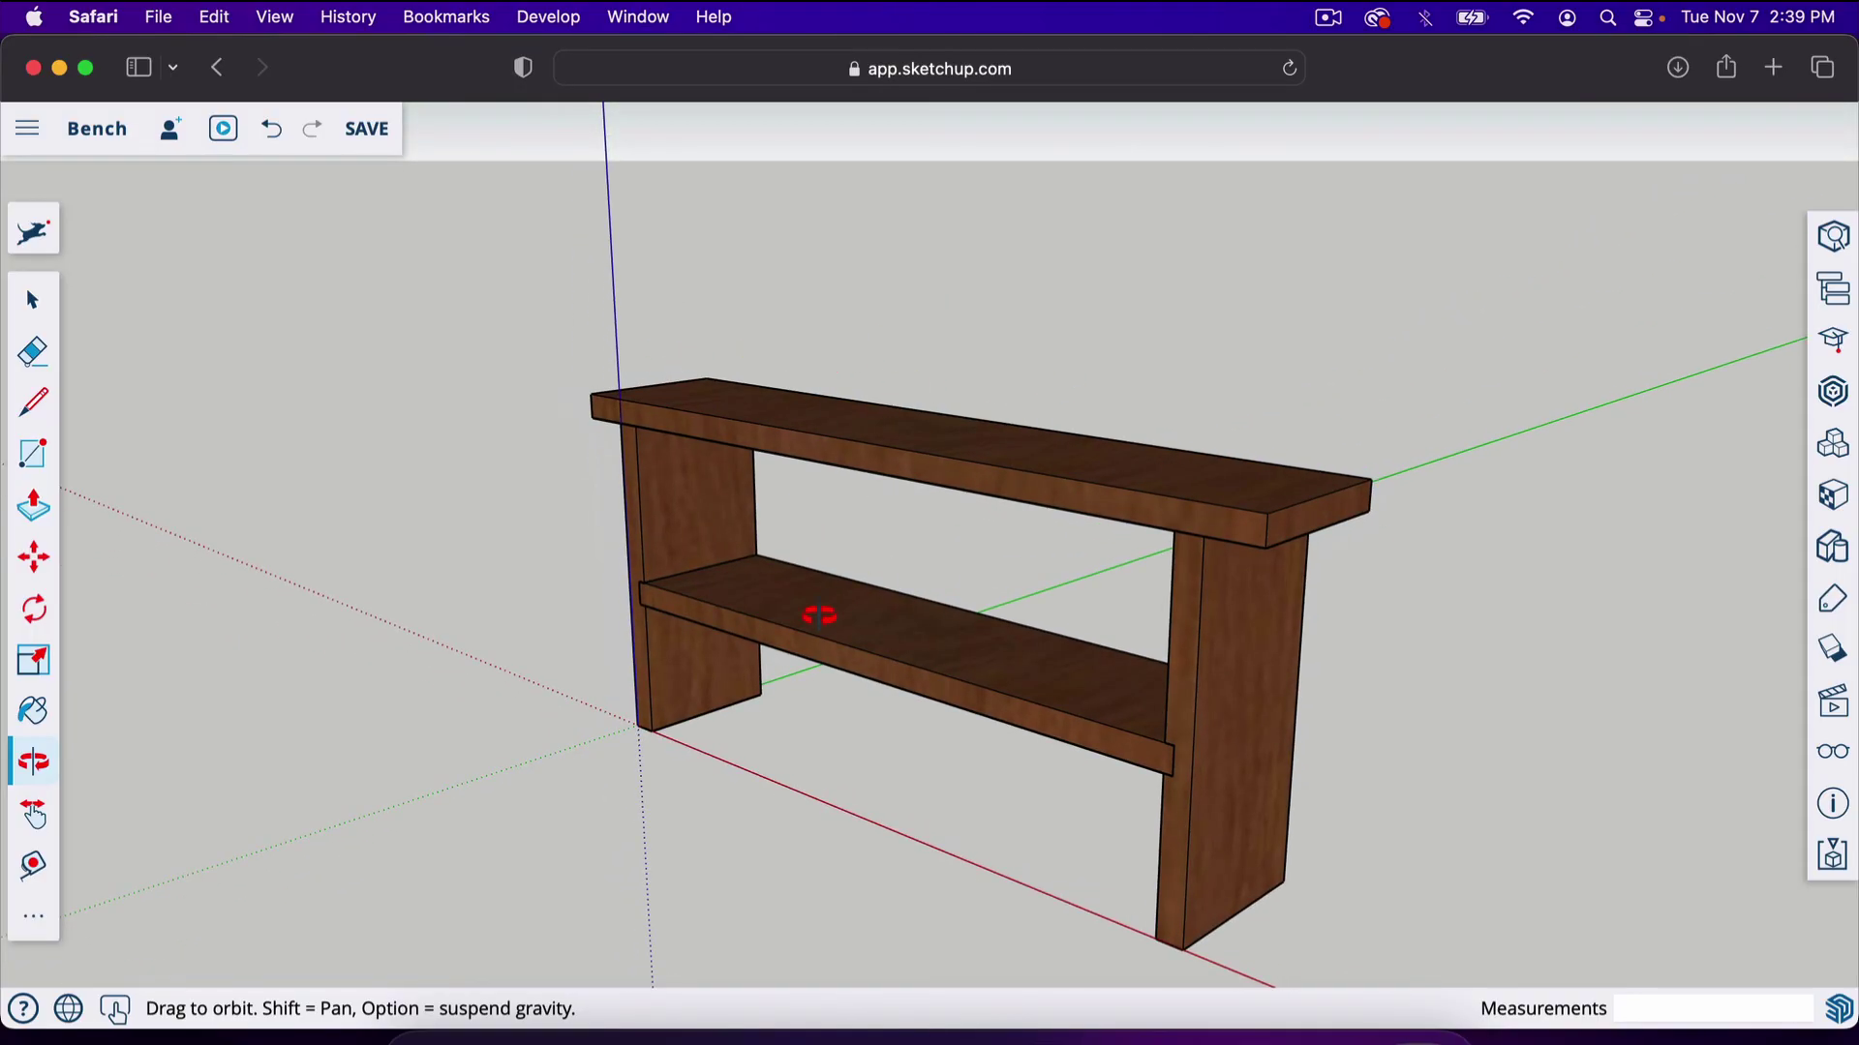
{"action": "mouse_move", "coordinate": [1029, 752]}
{"action": "left_mouse_down"}
{"action": "mouse_move", "coordinate": [952, 678]}
{"action": "mouse_move", "coordinate": [1009, 742]}
{"action": "left_mouse_up"}
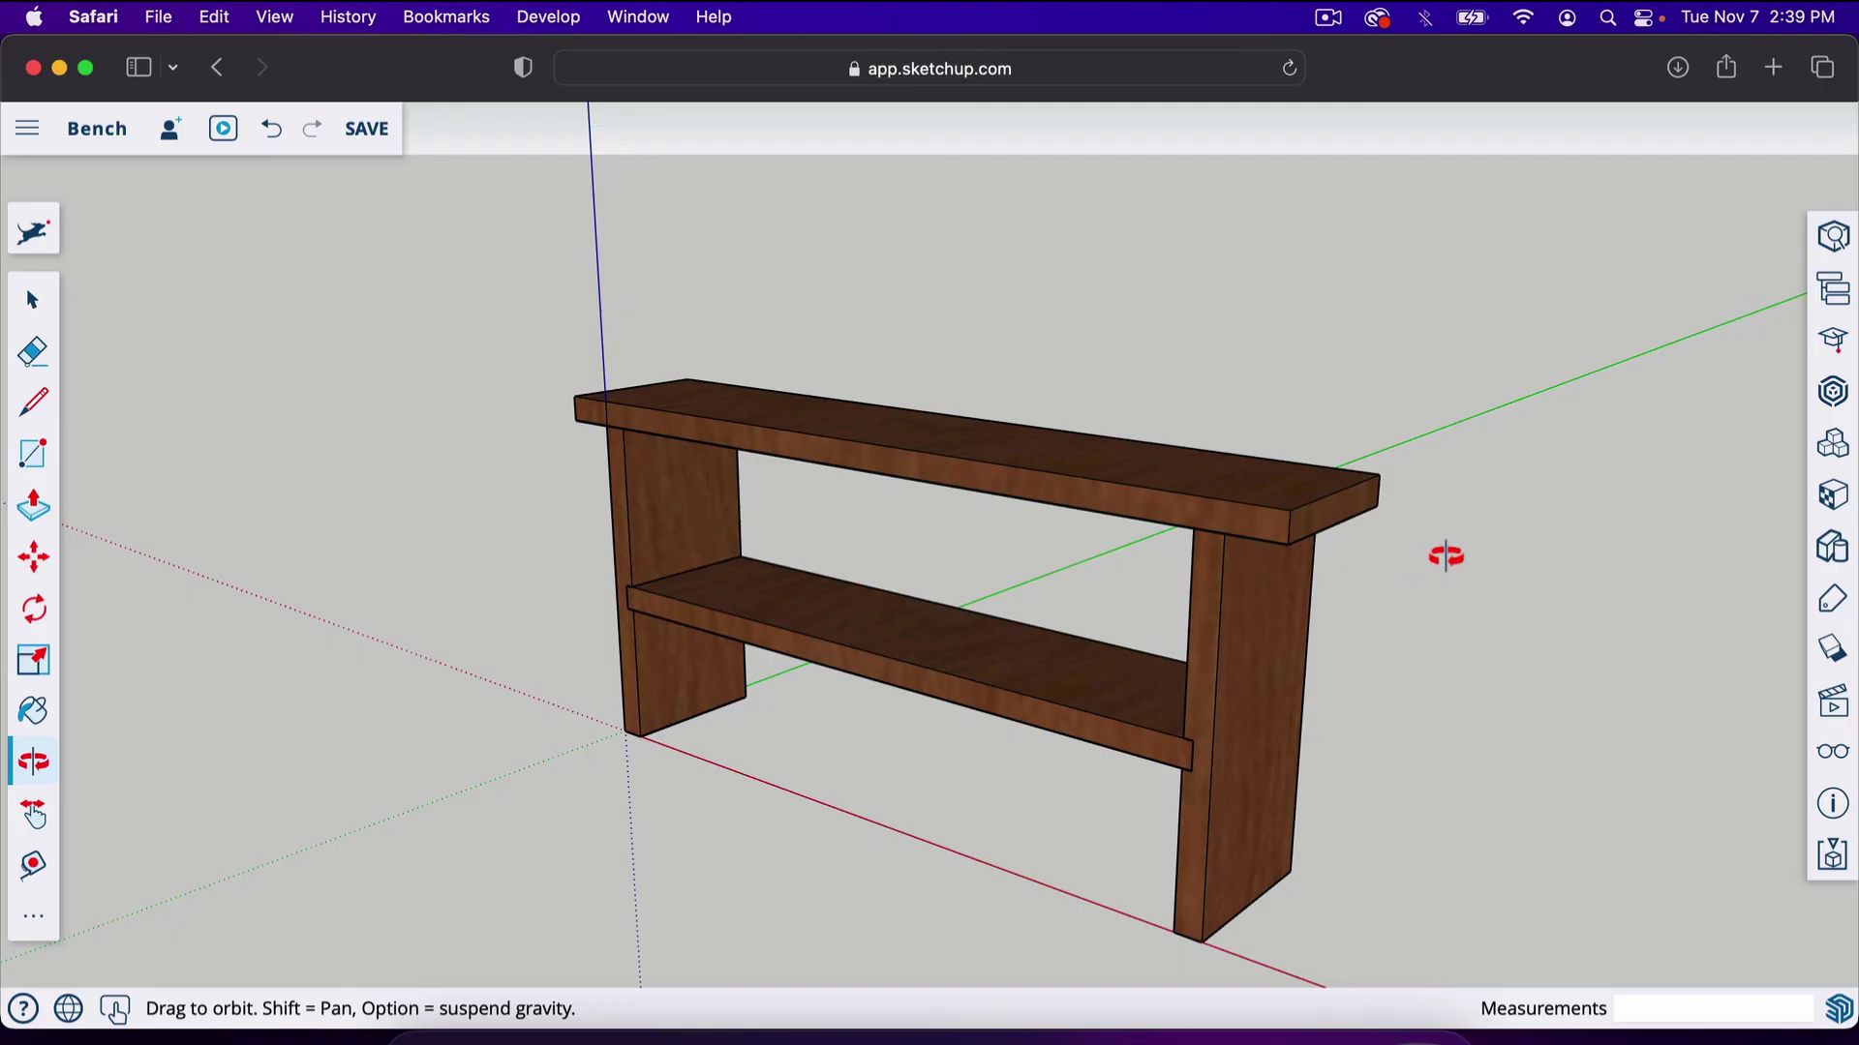